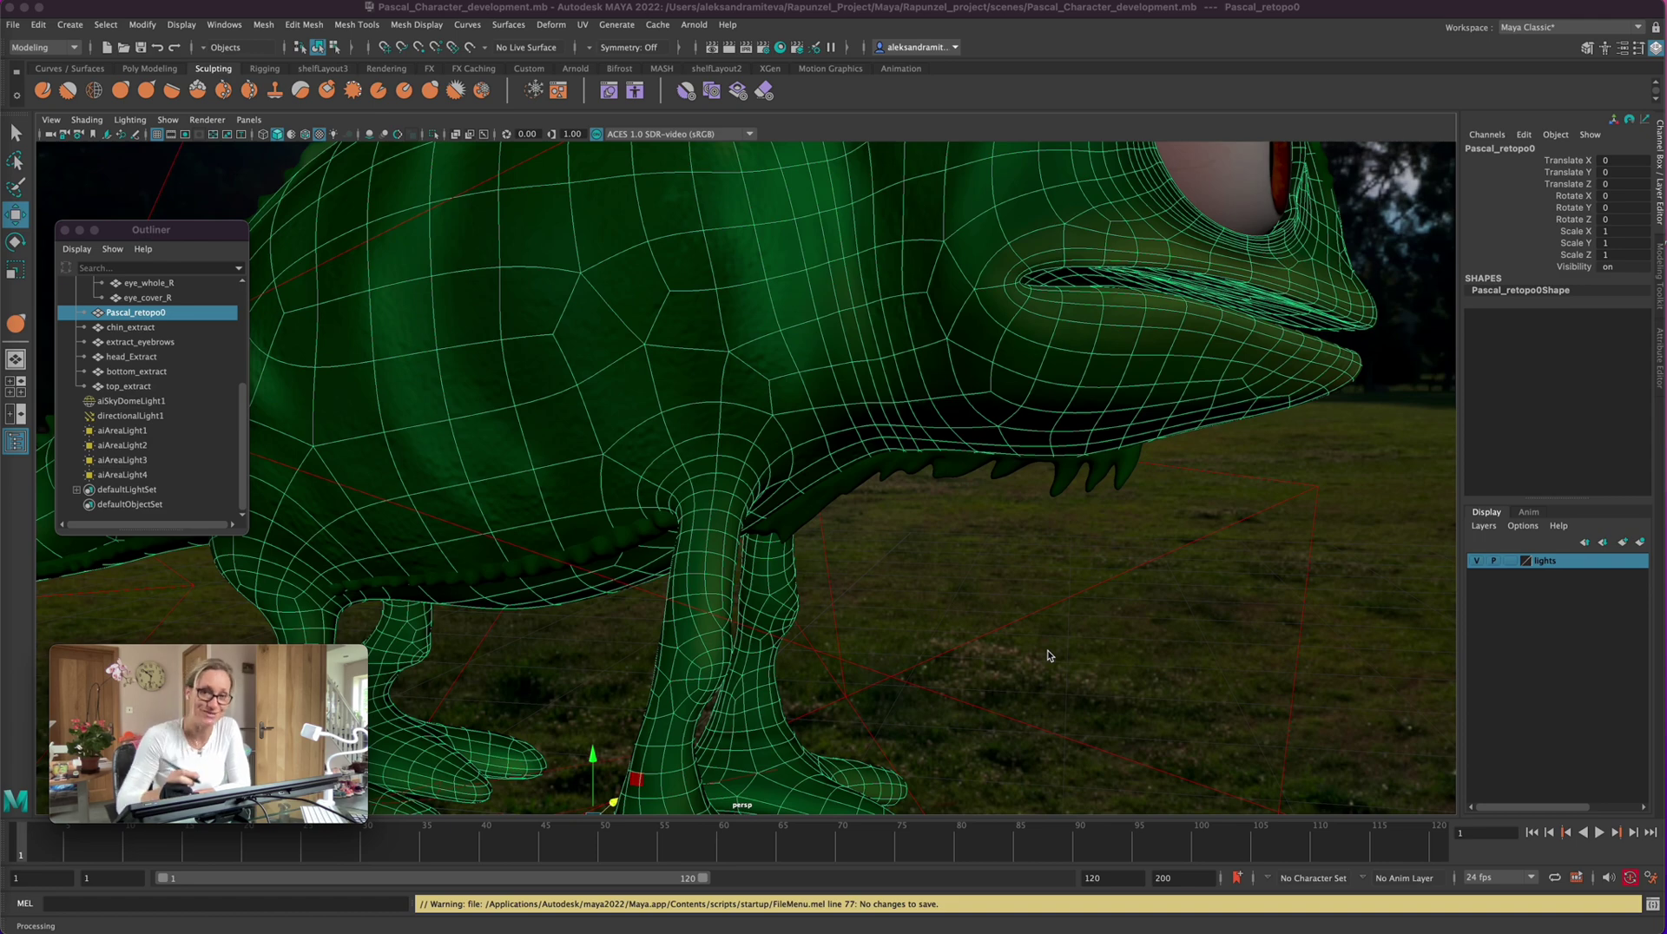
# Step: Select the Pascal_retopo0 body mesh and frame the chameleon's face from the front
pyautogui.press('space')
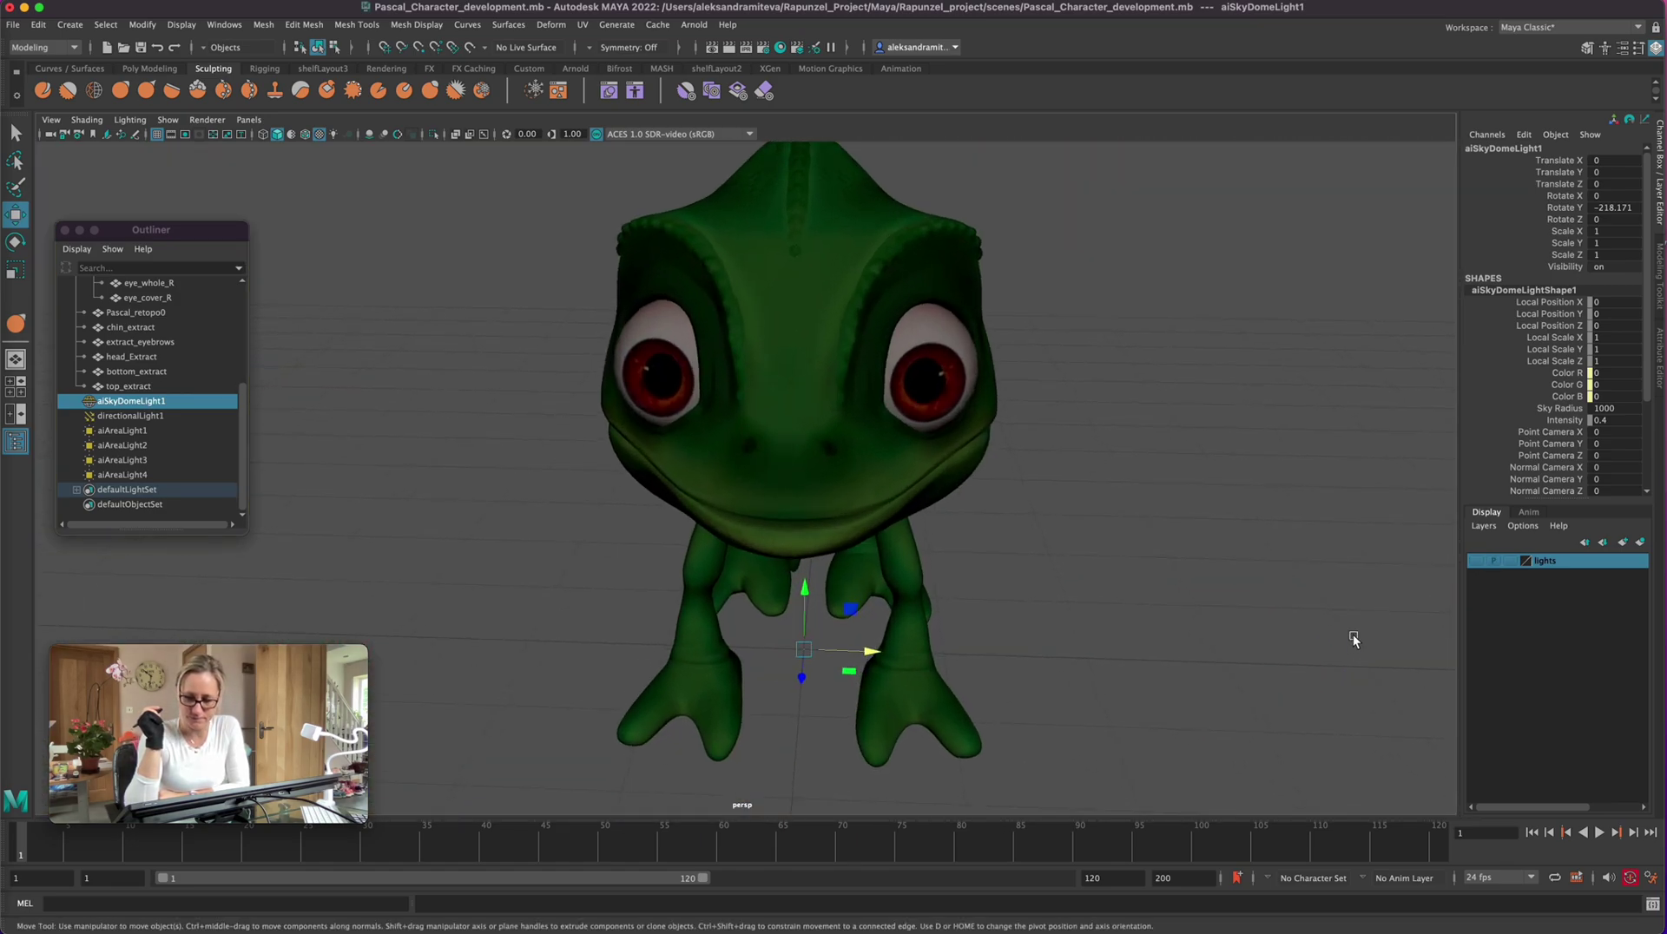
pyautogui.keyDown('alt'); pyautogui.moveTo(1206, 641); pyautogui.dragTo(1174, 641); pyautogui.keyUp('alt')
pyautogui.keyDown('alt'); pyautogui.moveTo(1151, 595); pyautogui.dragTo(1118, 678, button='middle'); pyautogui.keyUp('alt')
pyautogui.click(847, 409)
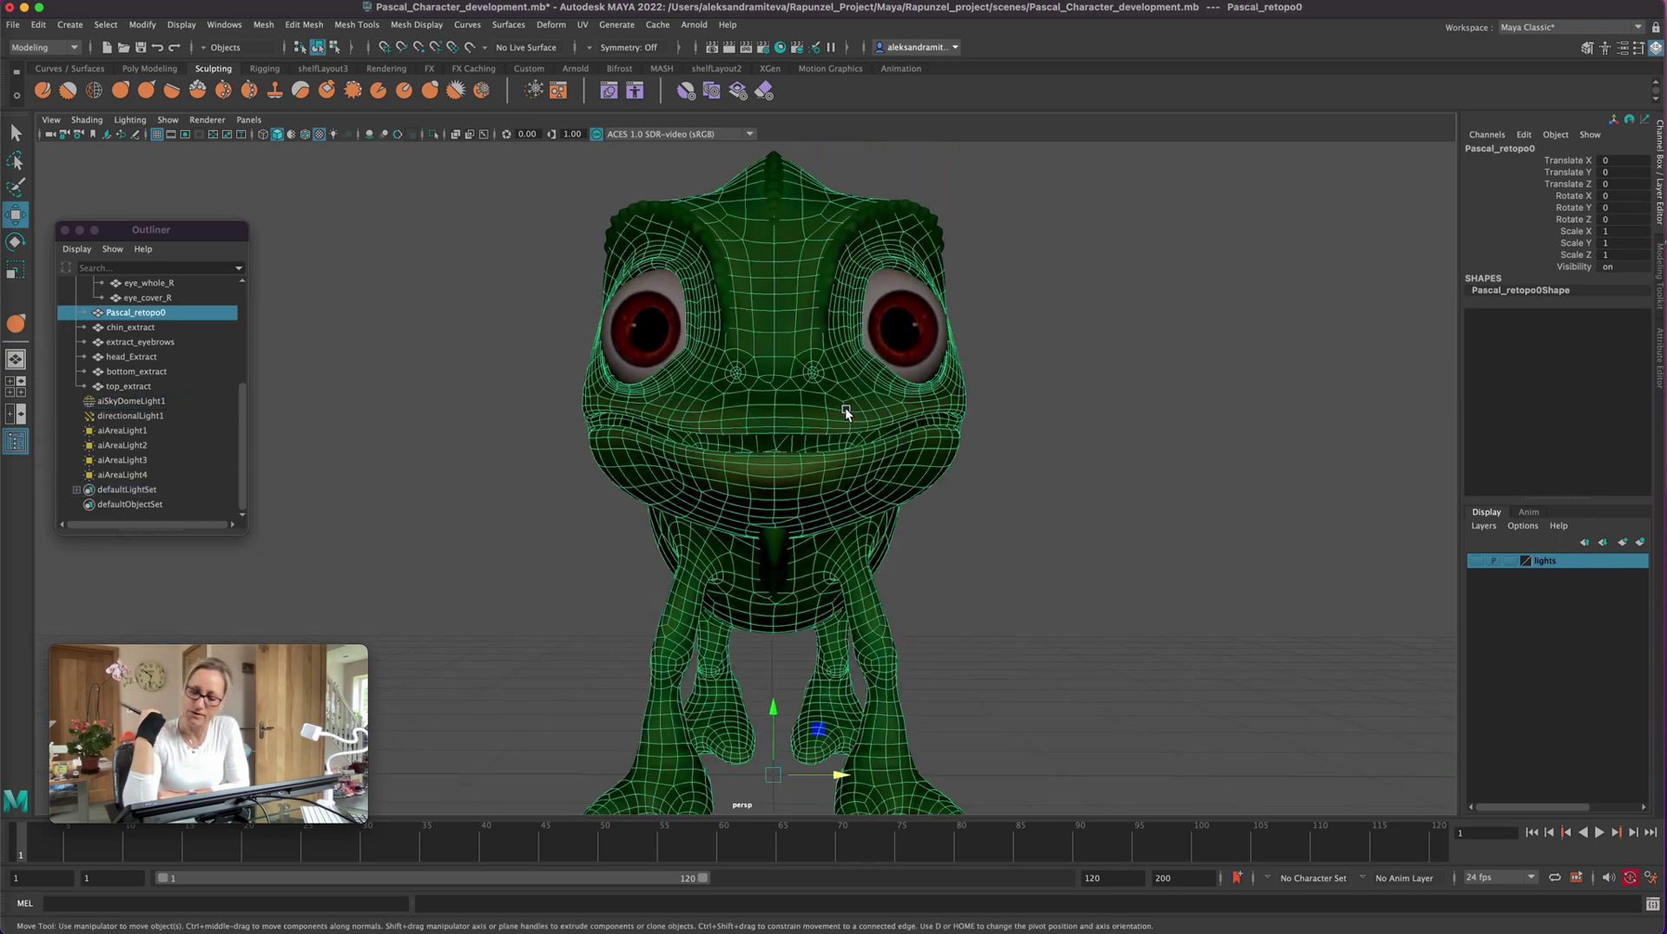
pyautogui.press('f')
pyautogui.keyDown('alt'); pyautogui.moveTo(1026, 653); pyautogui.dragTo(1445, 642, button='right'); pyautogui.keyUp('alt')
pyautogui.keyDown('alt'); pyautogui.moveTo(1137, 540); pyautogui.dragTo(1132, 707, button='middle'); pyautogui.keyUp('alt')
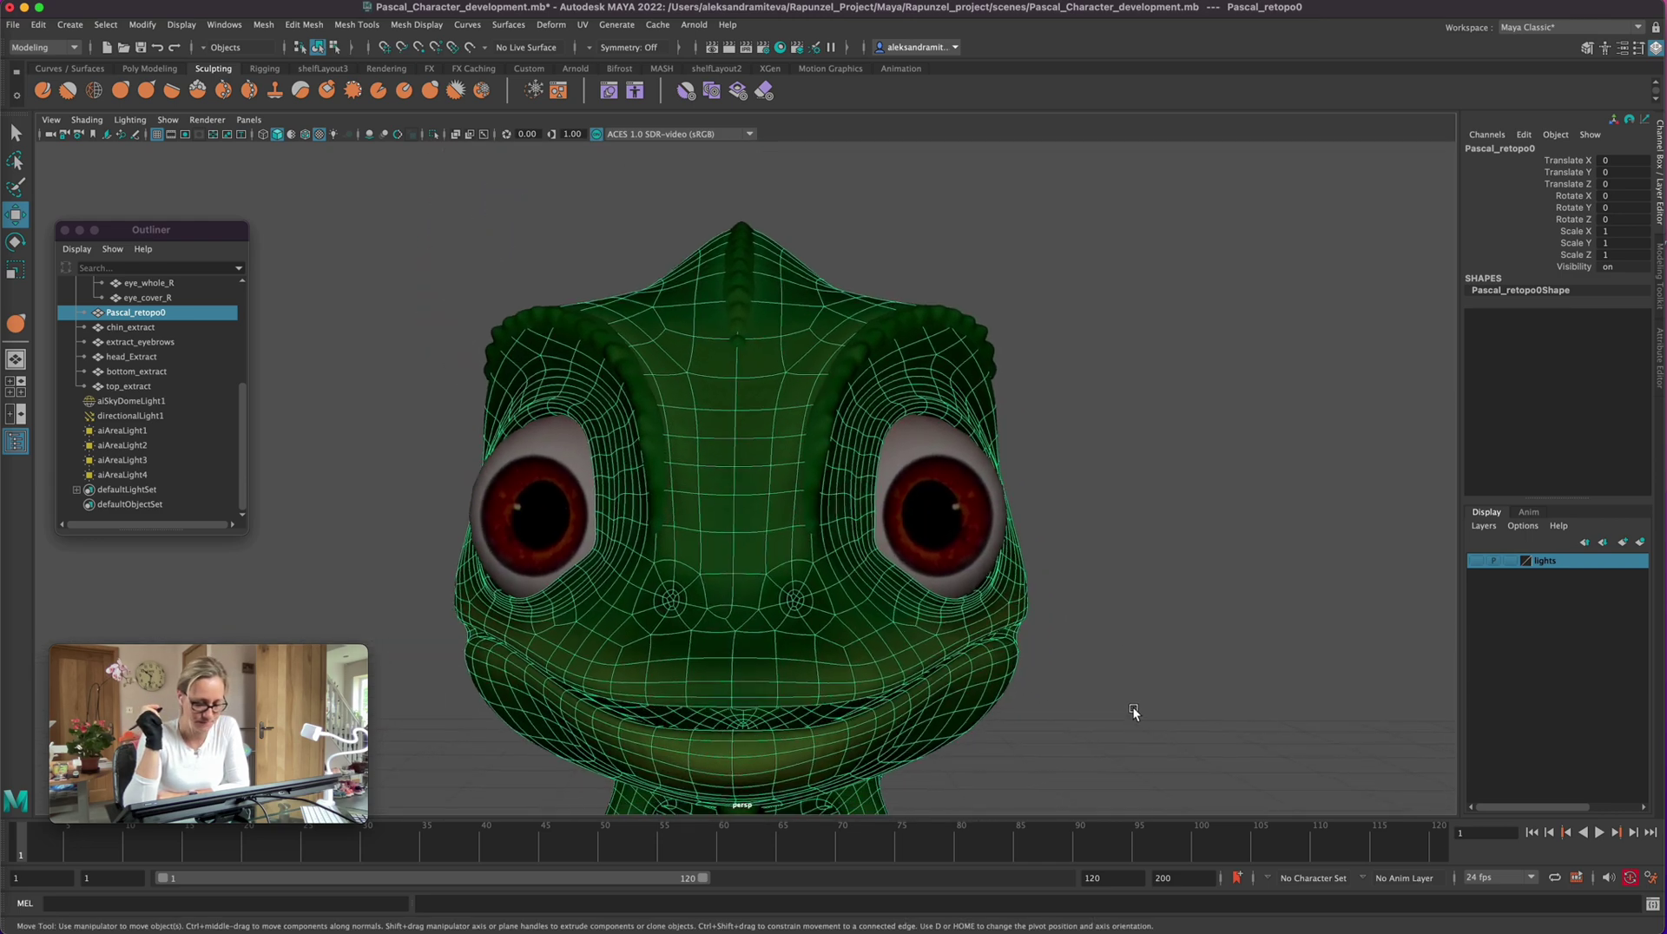
pyautogui.click(964, 530)
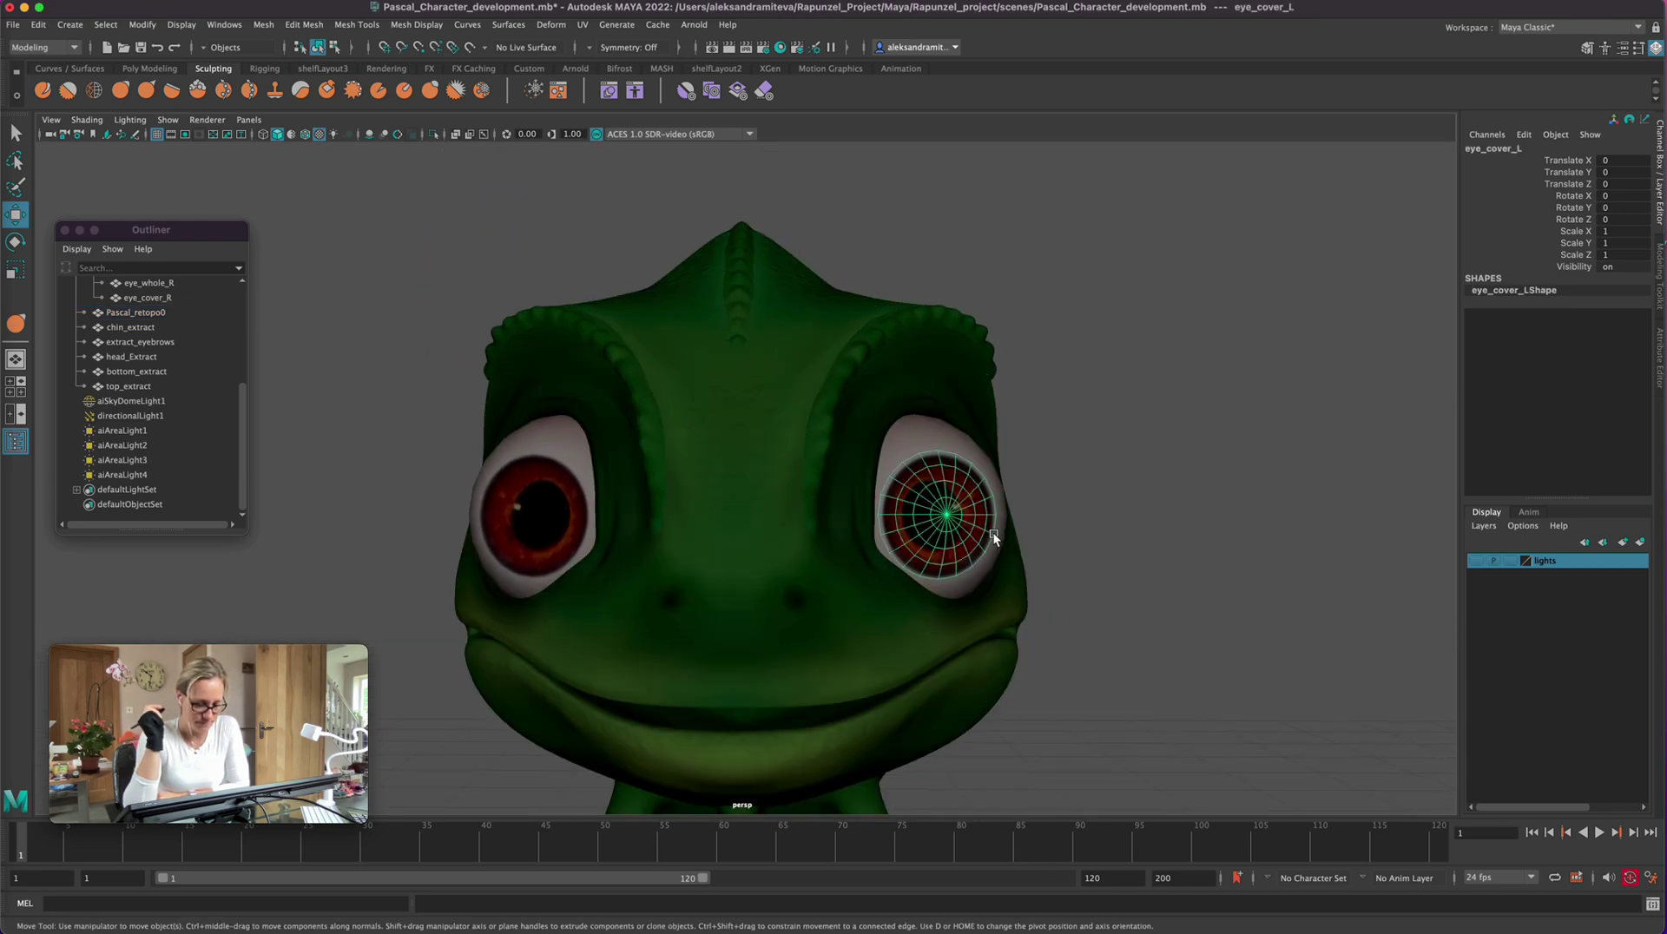
pyautogui.click(930, 395)
# Step: Enlarge the Outliner, duplicate the Pascal_retopo0 mesh and rename the copy Pascal_closed_eyes_ALL_BS
pyautogui.moveTo(183, 230); pyautogui.dragTo(296, 189)
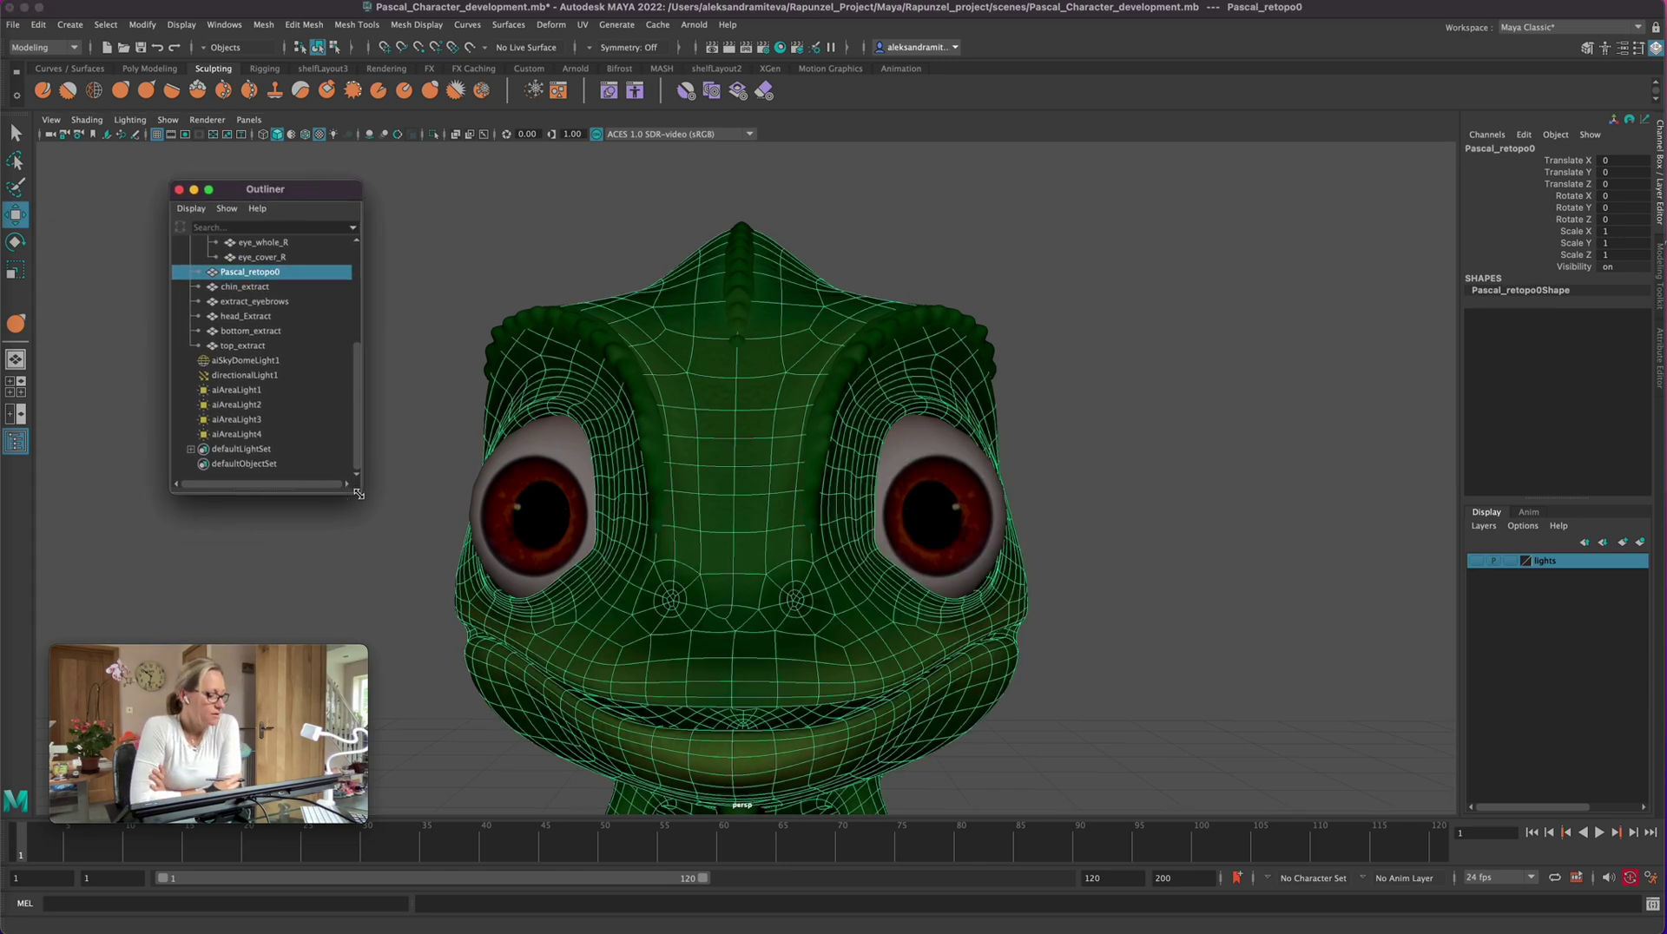
pyautogui.moveTo(358, 493); pyautogui.dragTo(393, 629)
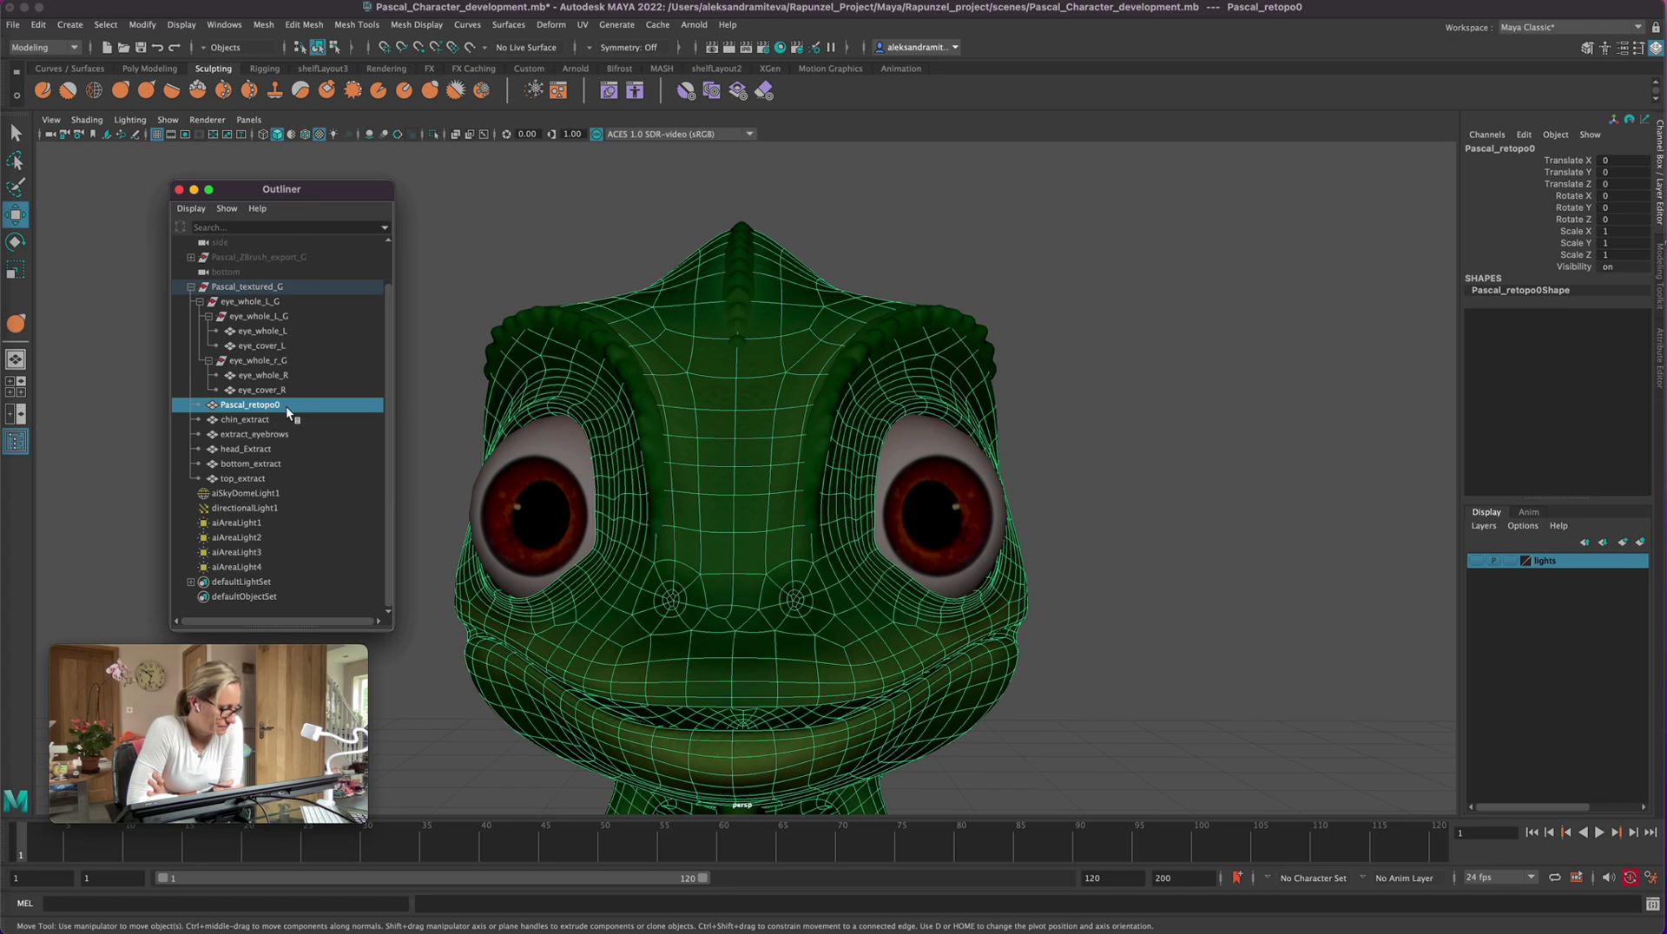
pyautogui.hotkey('ctrl', 'd')
pyautogui.doubleClick(295, 493)
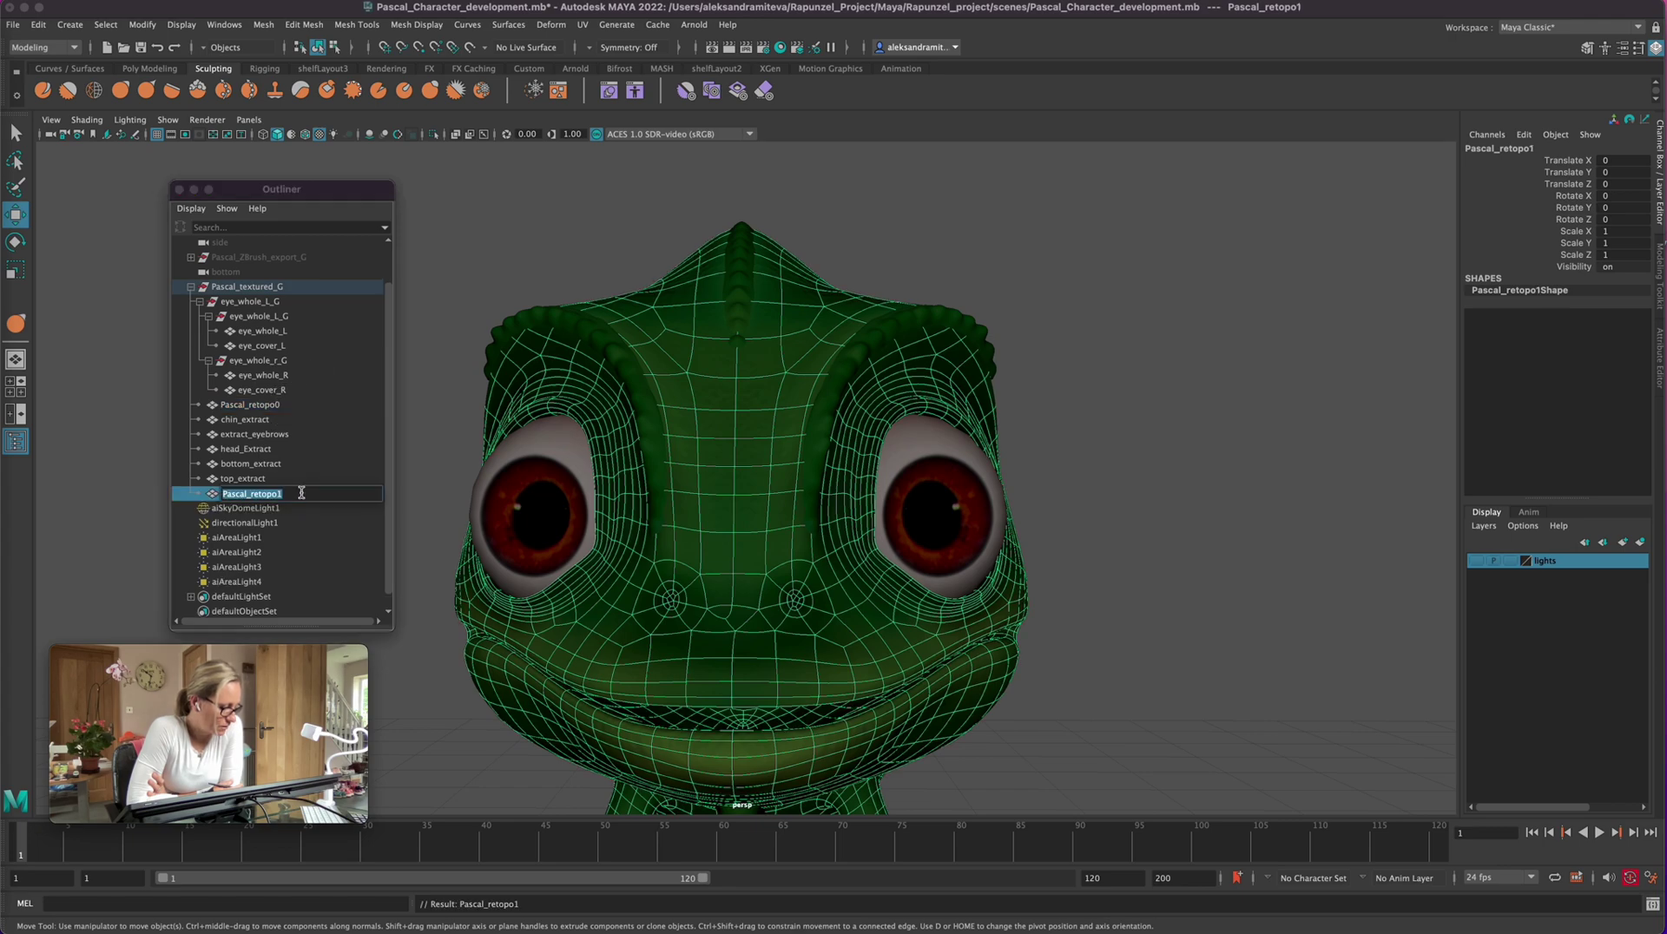
pyautogui.click(299, 492)
pyautogui.press('BackSpace')
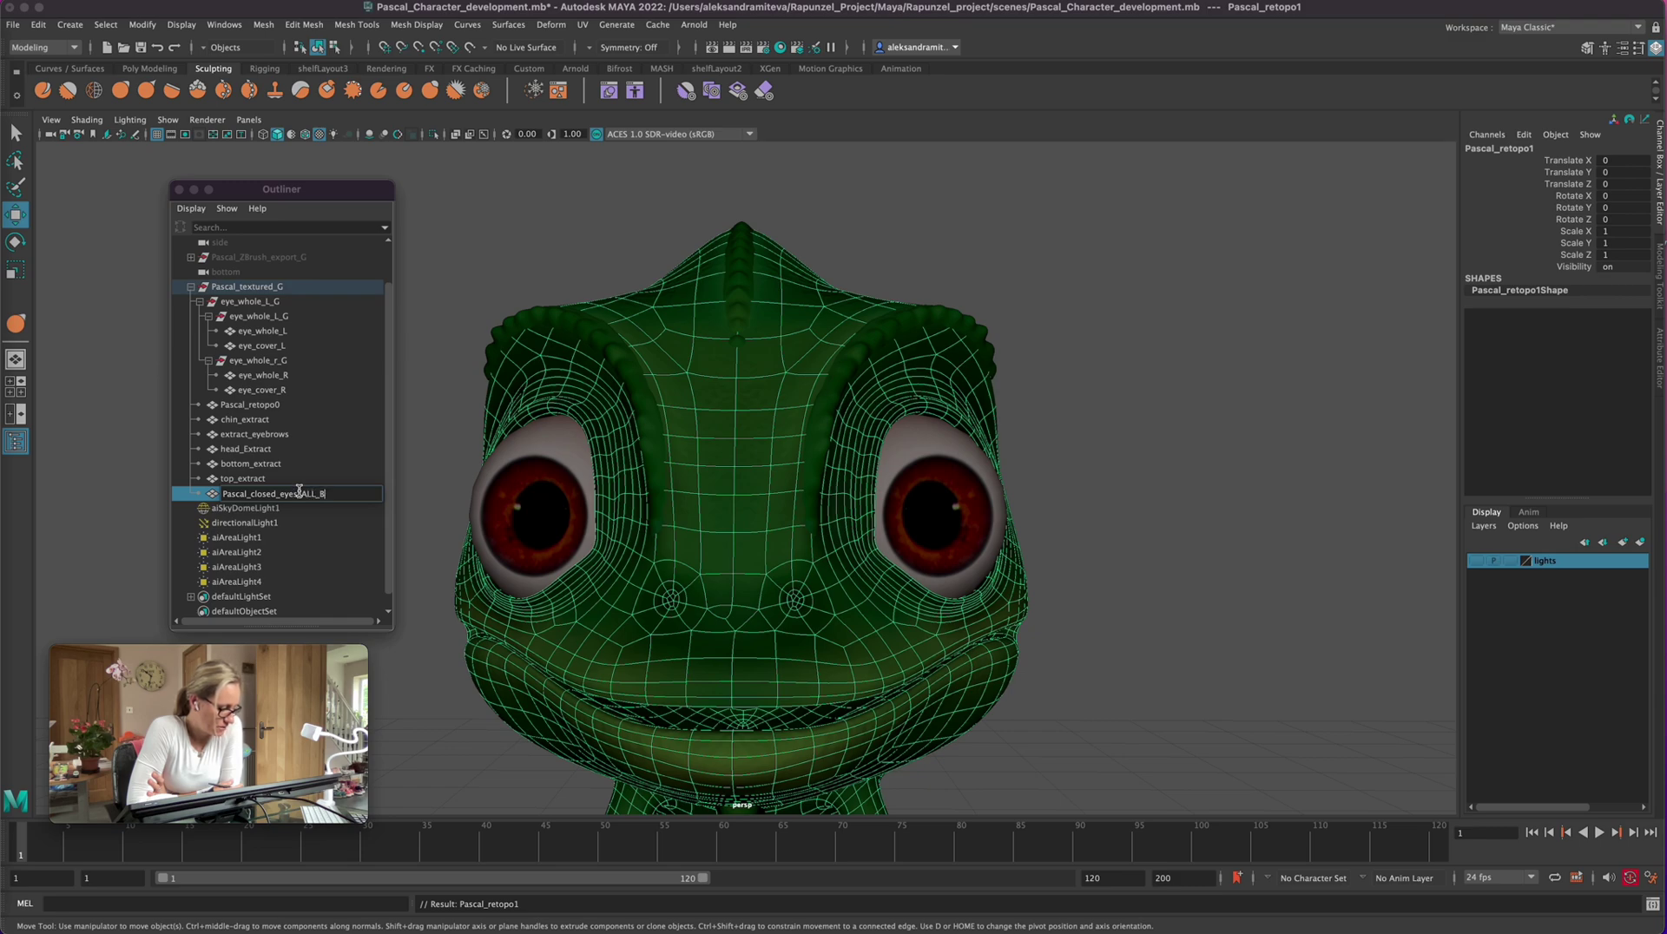
pyautogui.press('Return')
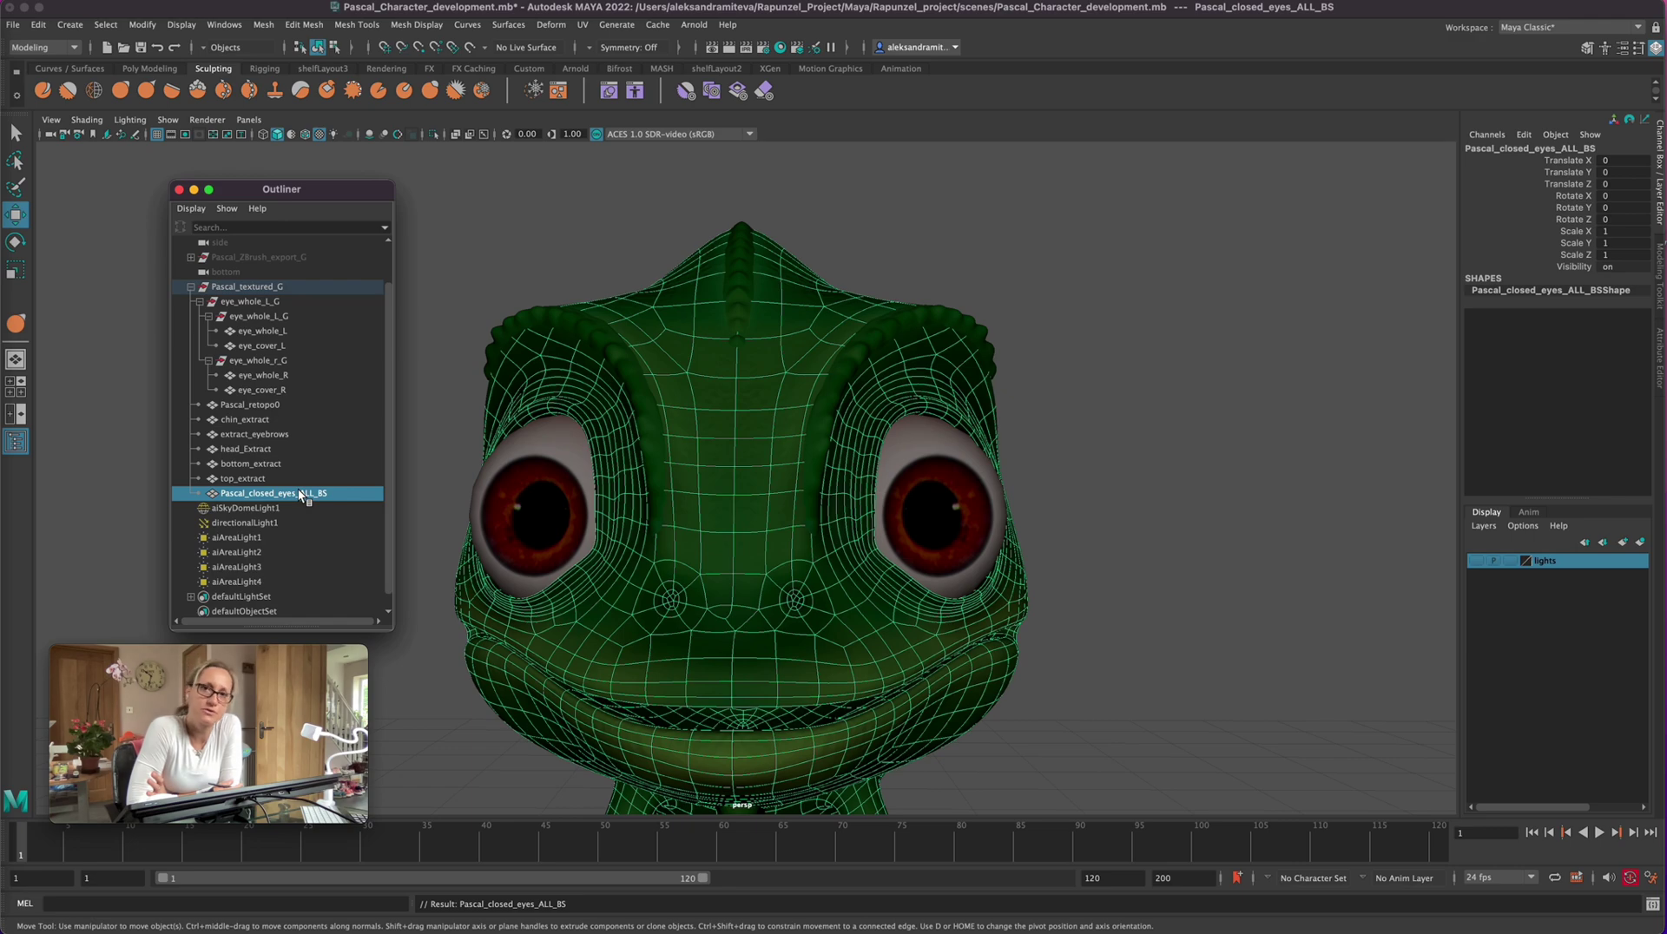
# Step: Group the Pascal_closed_eyes_ALL_BS mesh, name the group Pascal_Blendshapes_G and save the scene
pyautogui.click(38, 24)
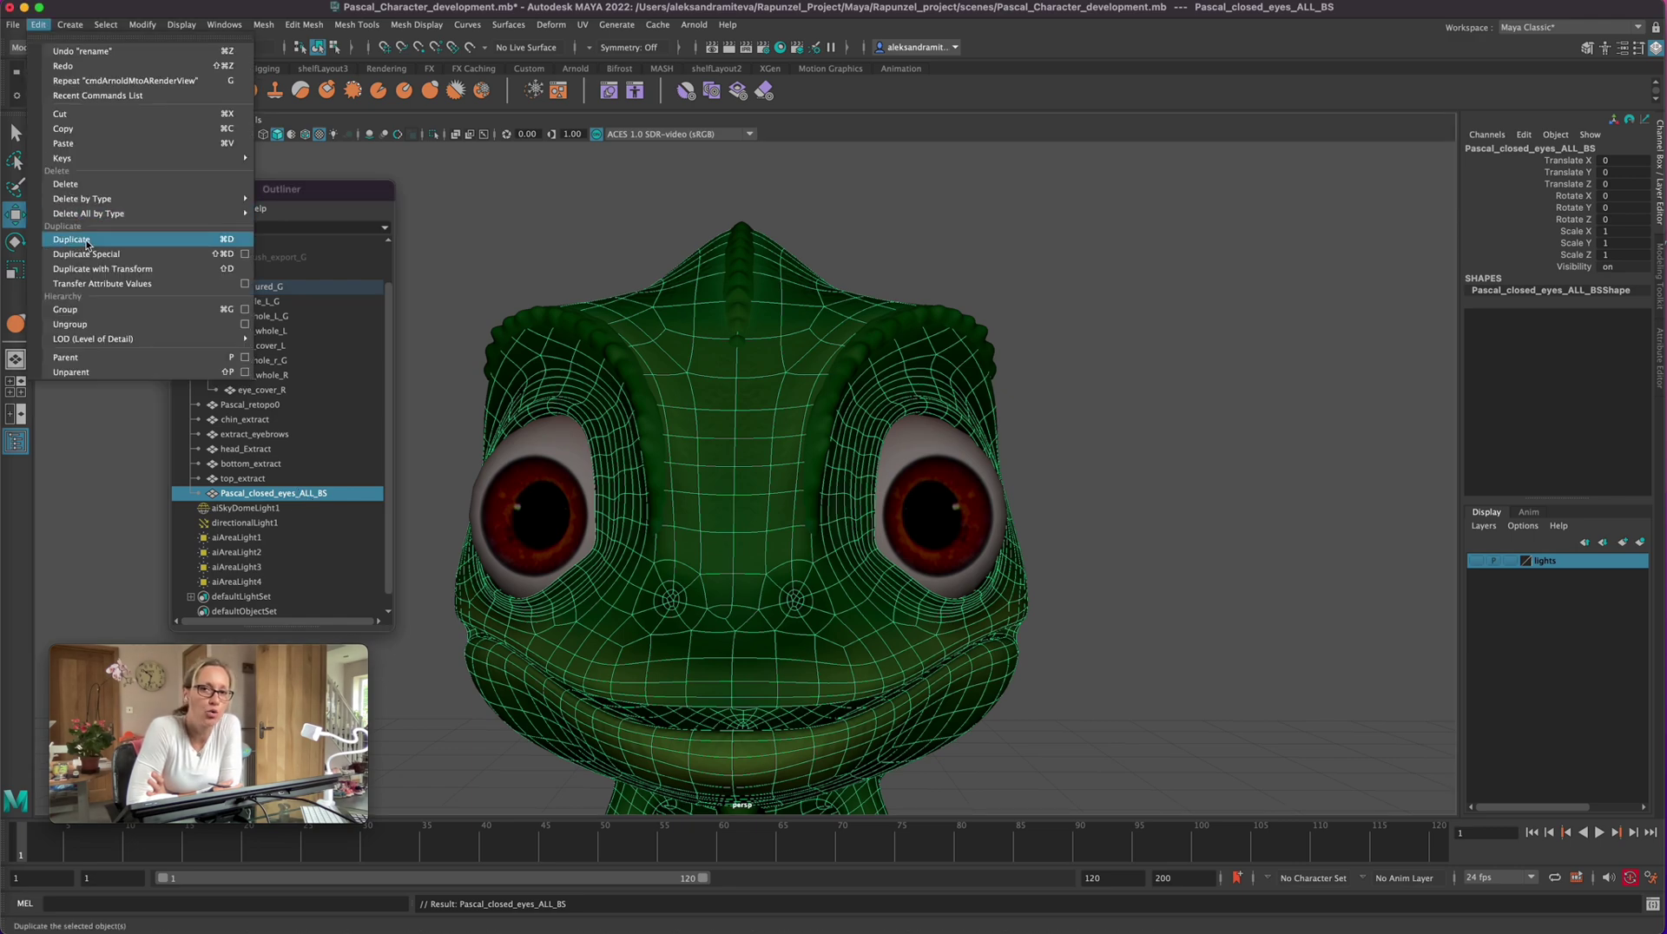
pyautogui.click(85, 312)
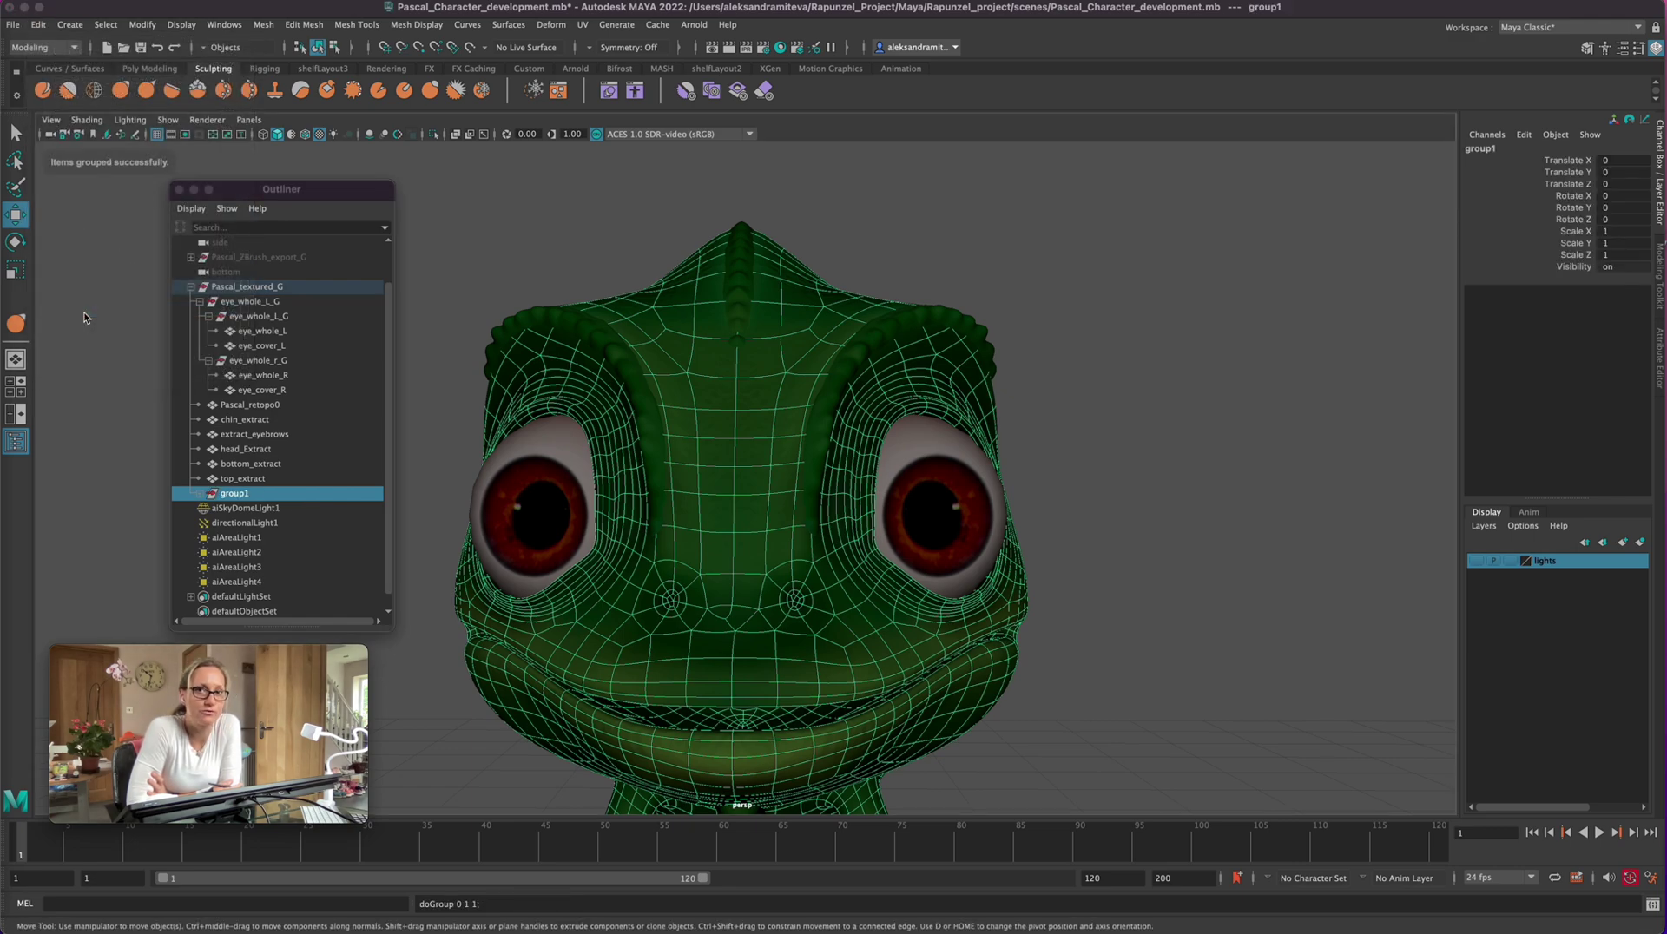
pyautogui.doubleClick(251, 493)
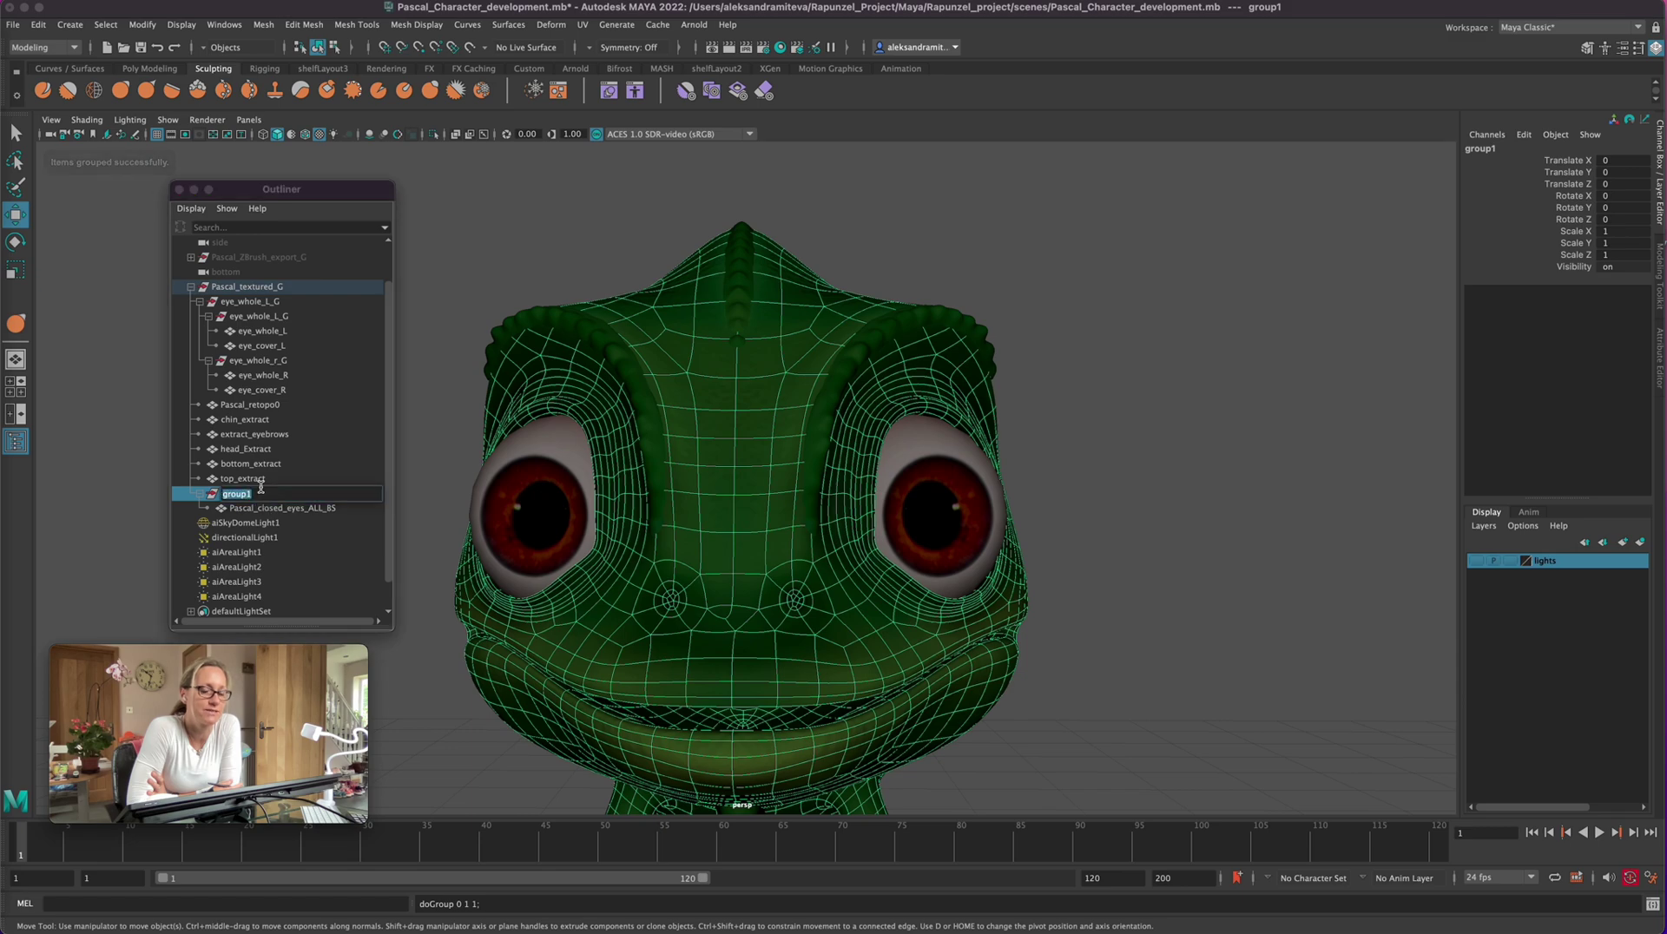
pyautogui.write('Pascal_Blendshapes_G')
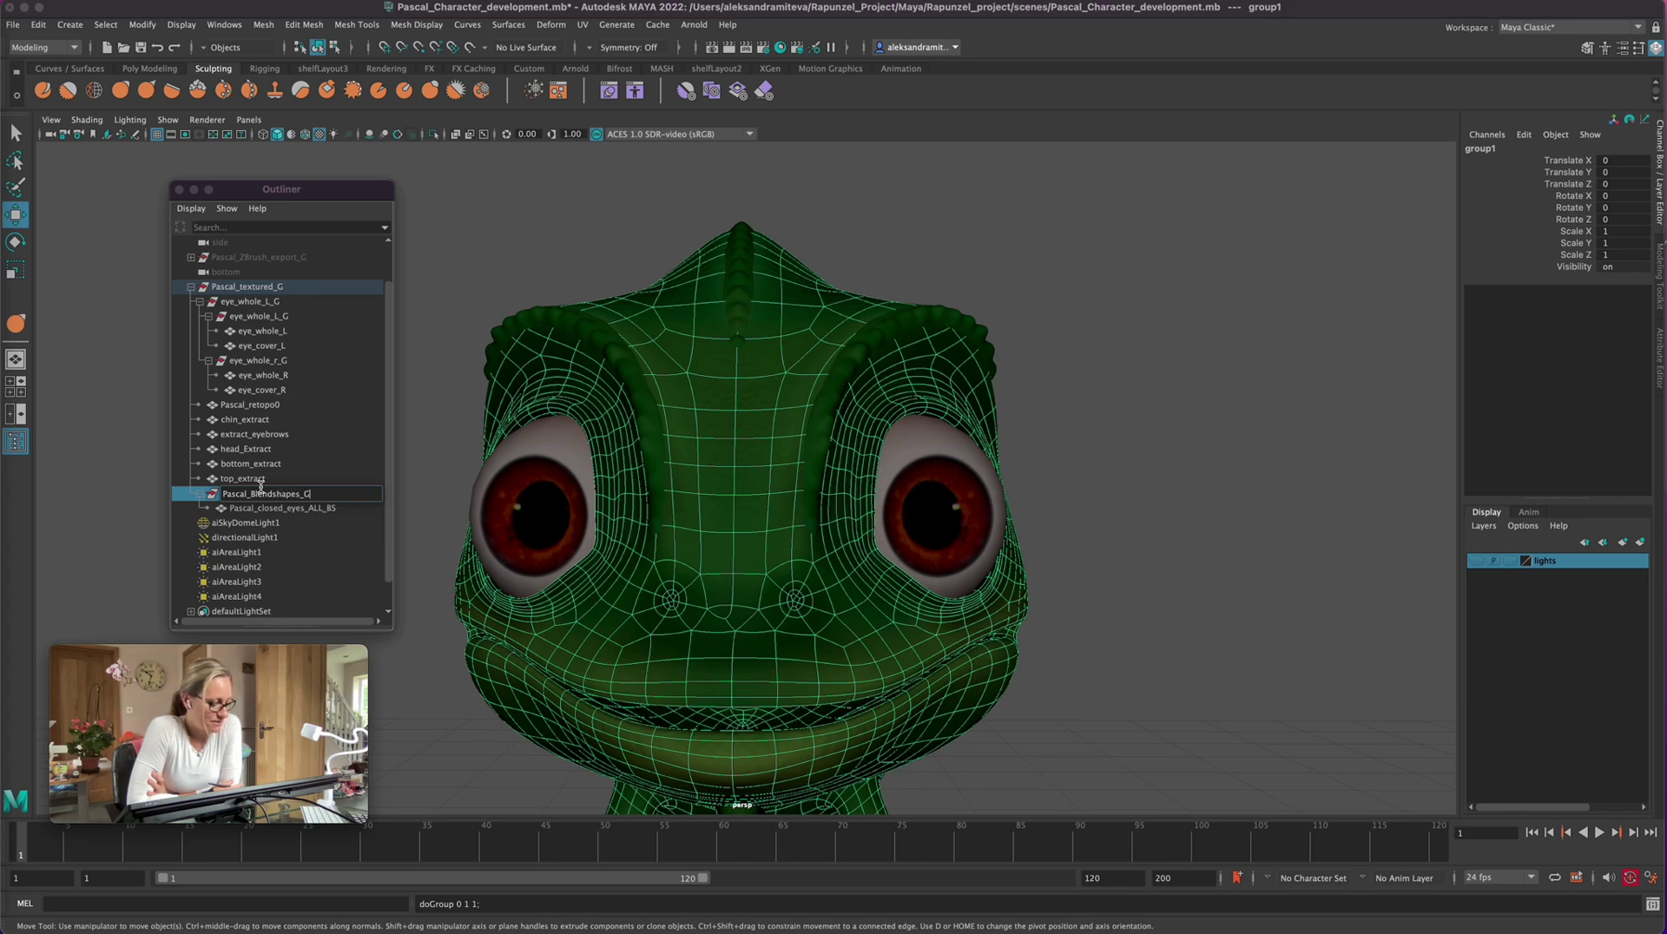
pyautogui.press('Return')
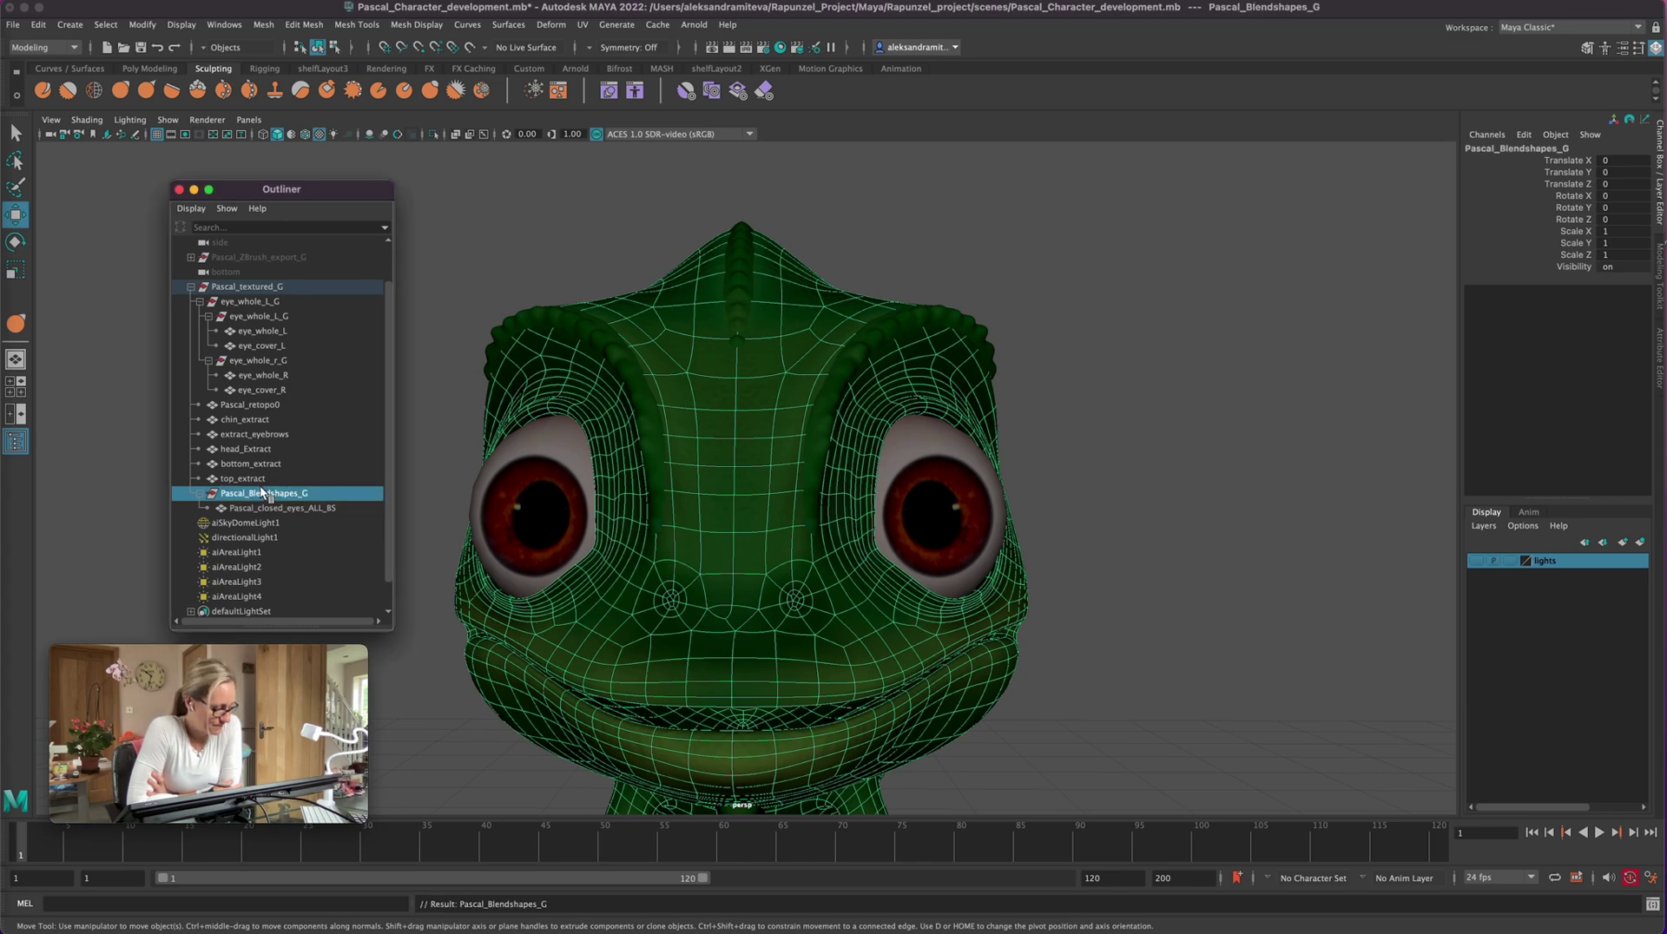
pyautogui.press('super+s')
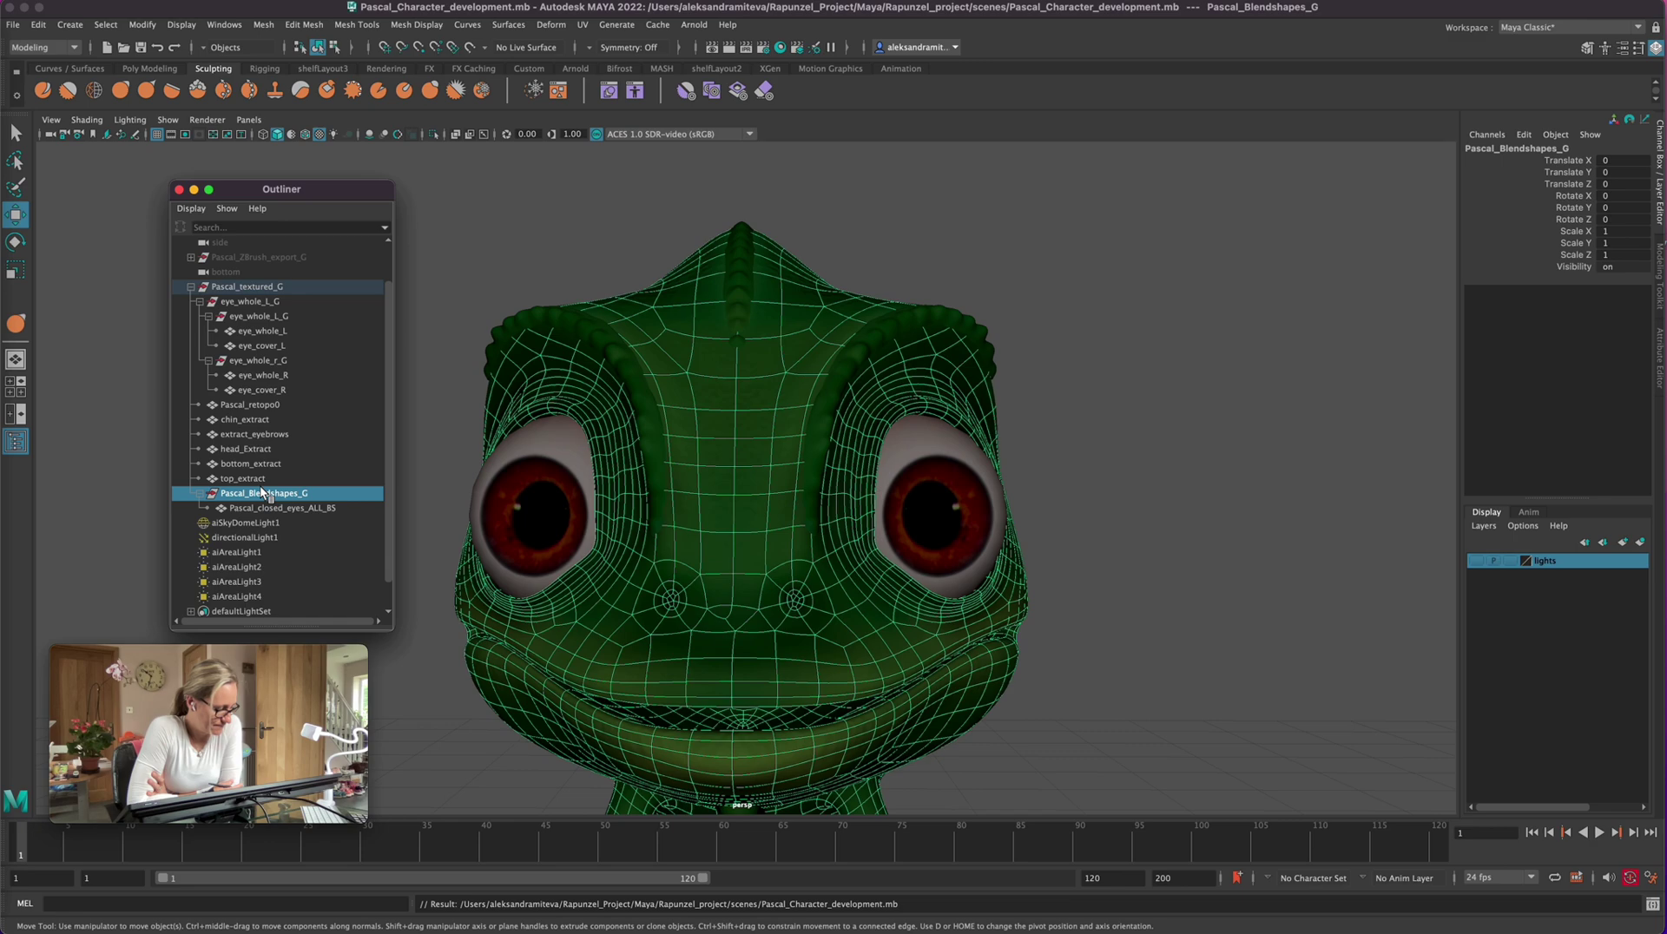
# Step: Hide the original Pascal_retopo0 mesh and select the Pascal_closed_eyes_ALL_BS copy
pyautogui.click(309, 508)
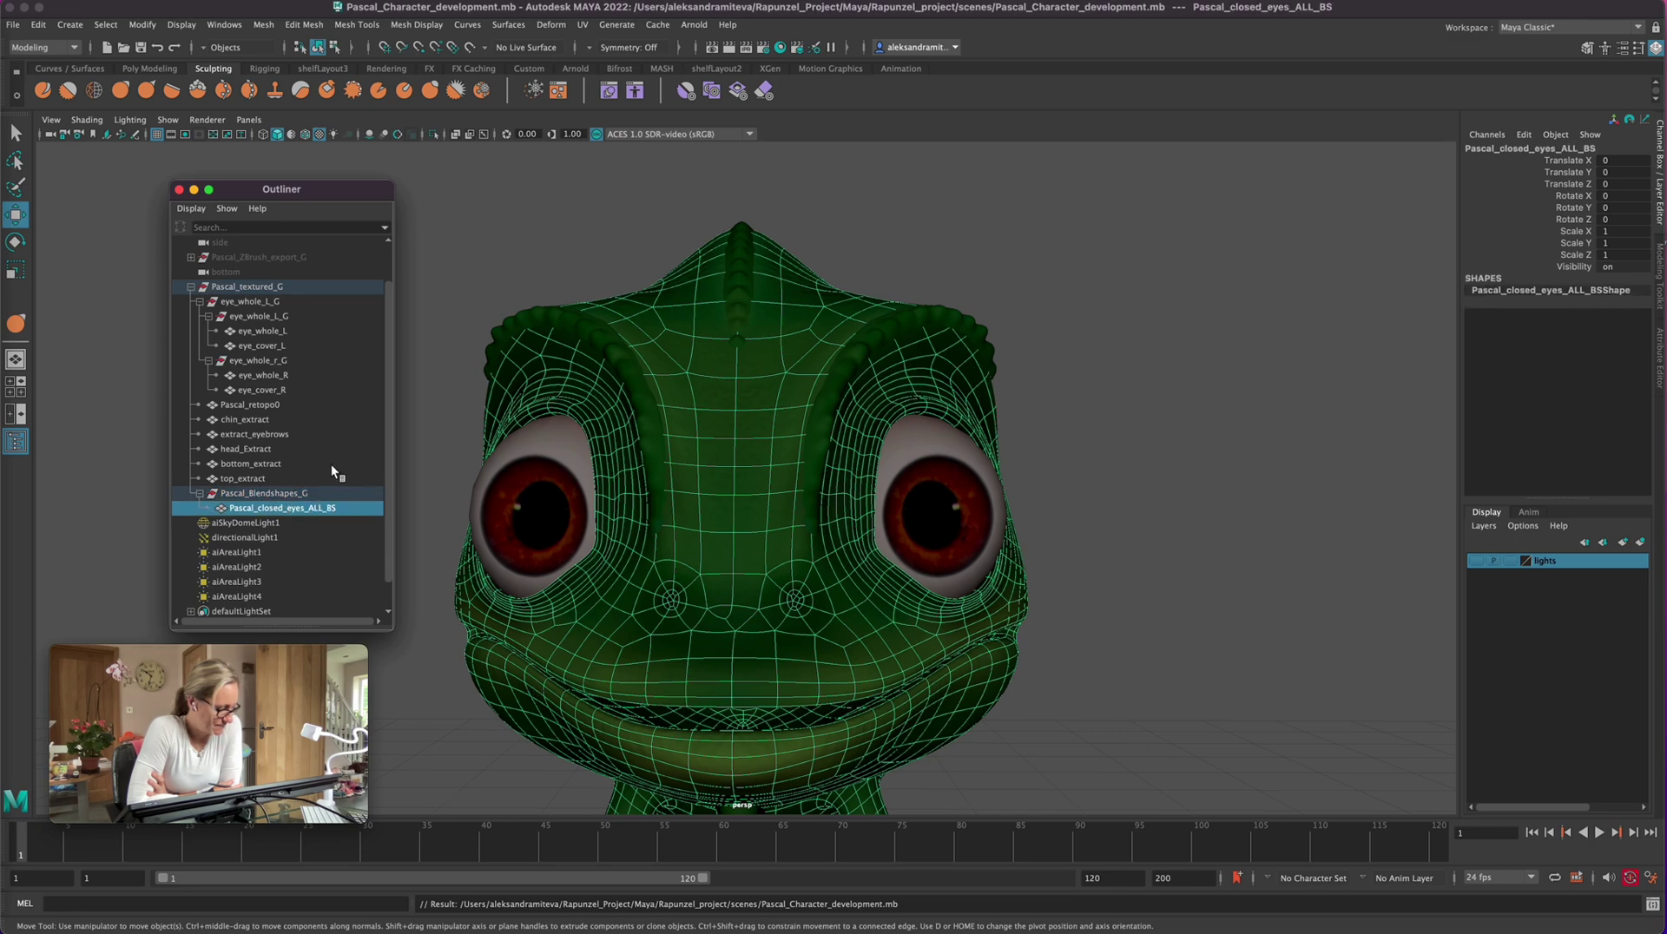
pyautogui.click(278, 402)
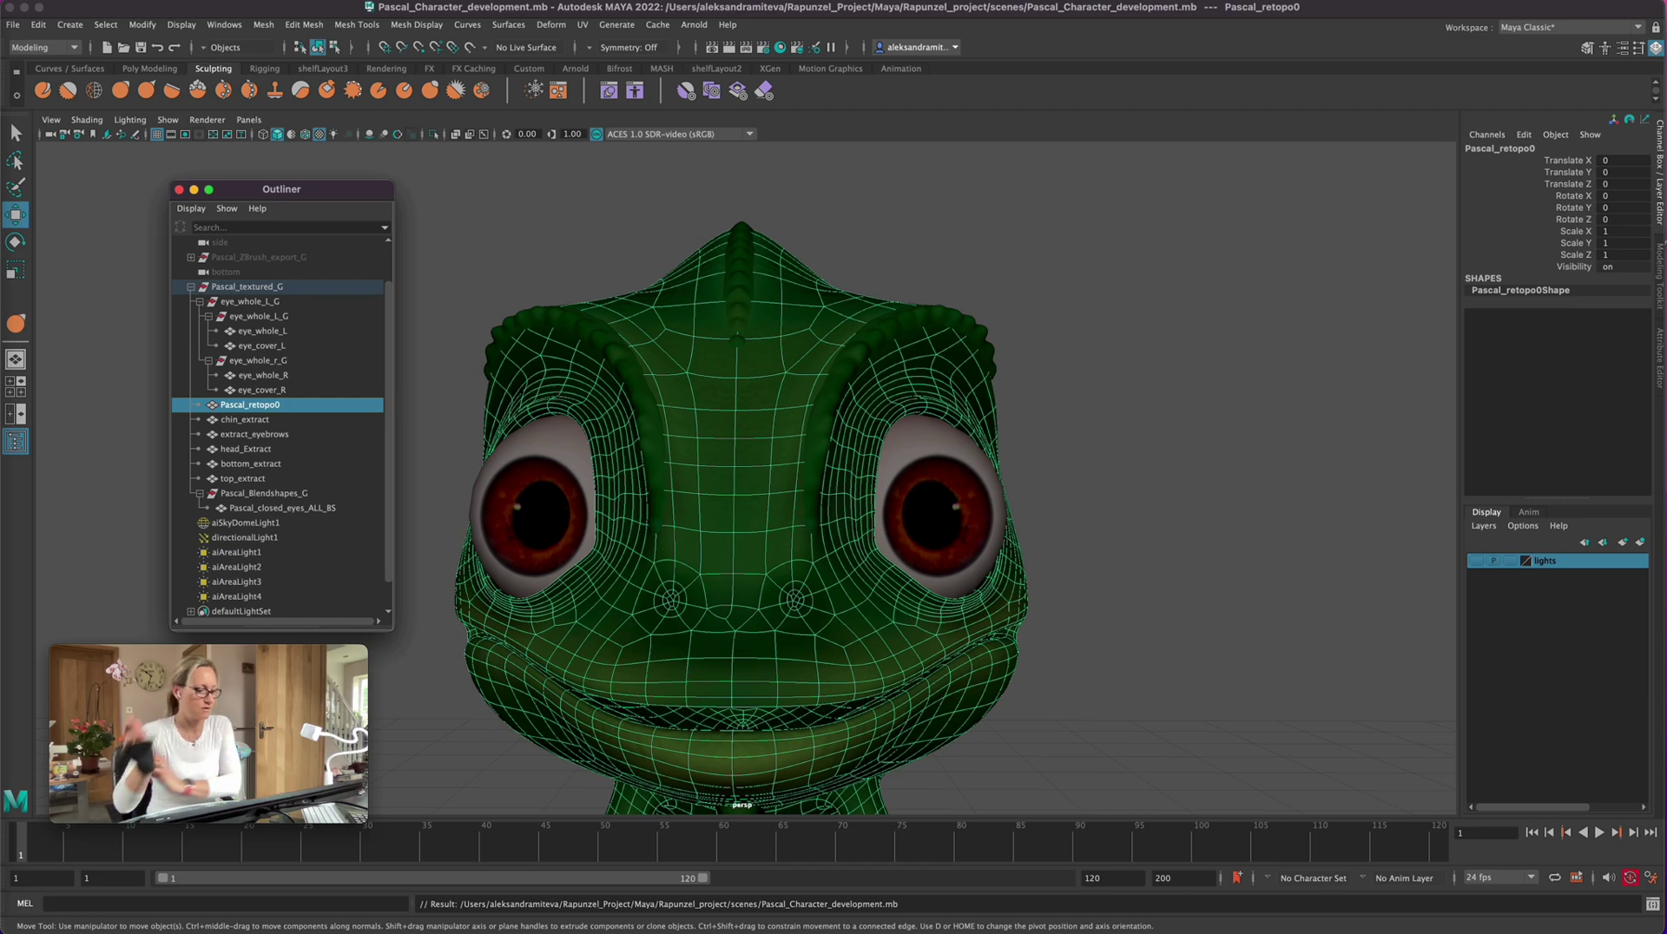
pyautogui.press('h')
pyautogui.click(309, 506)
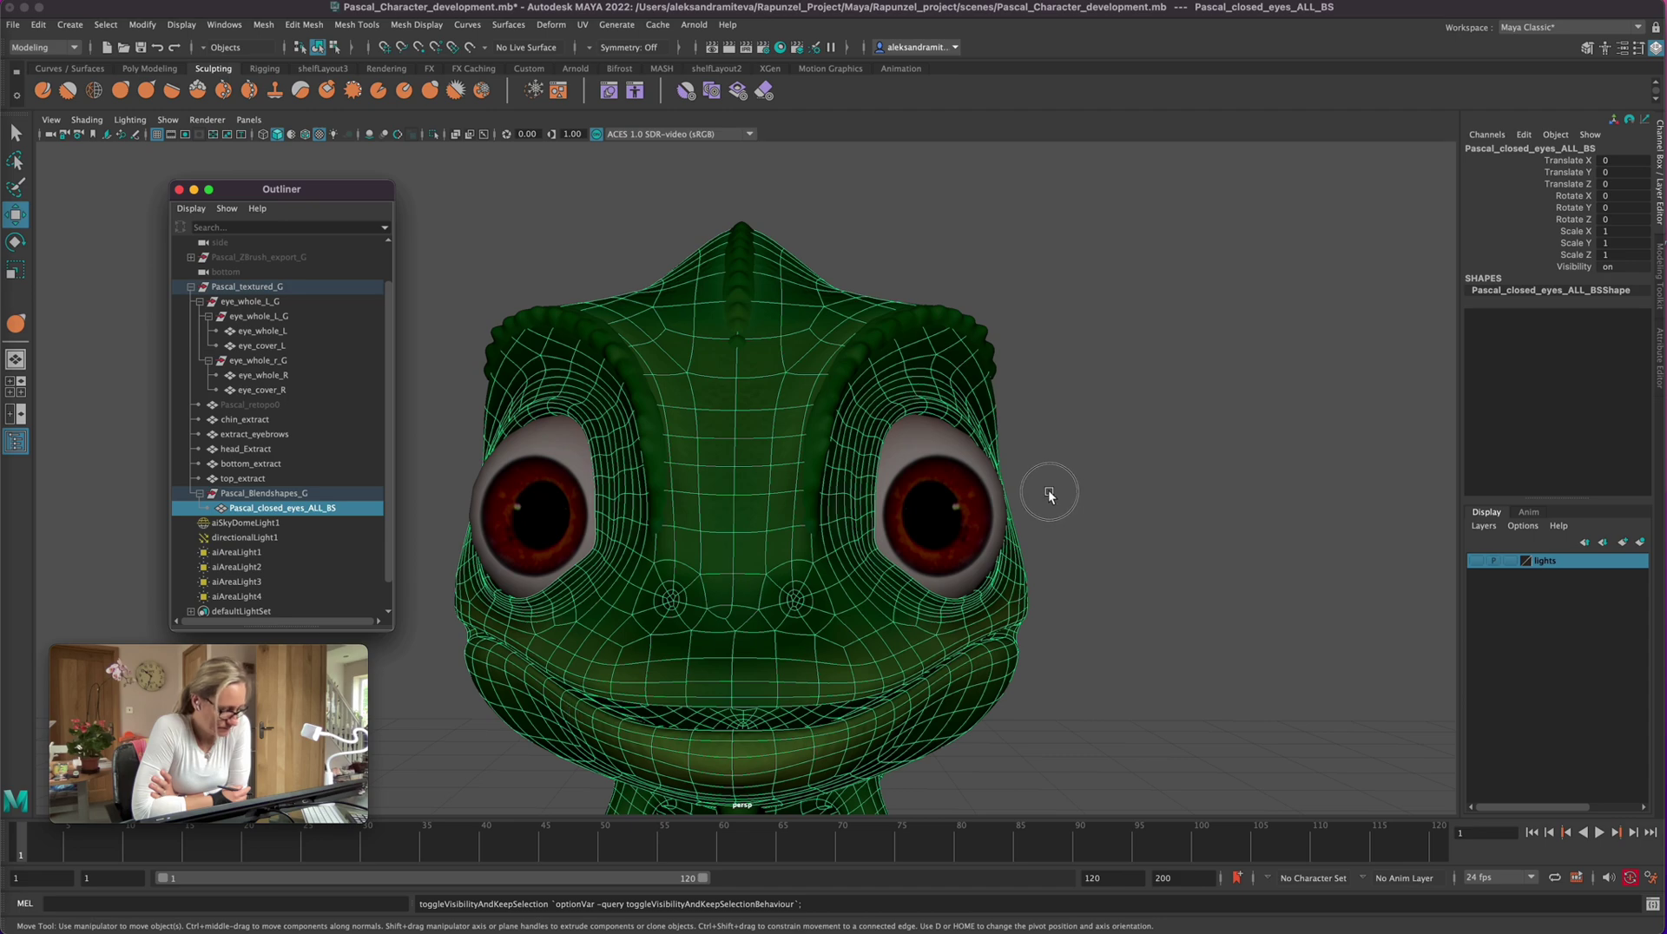
# Step: Pick a face above the eye on Pascal_closed_eyes_ALL_BS in face mode and set symmetry to Object X
pyautogui.keyDown('alt'); pyautogui.moveTo(1049, 487); pyautogui.dragTo(1045, 513); pyautogui.keyUp('alt')
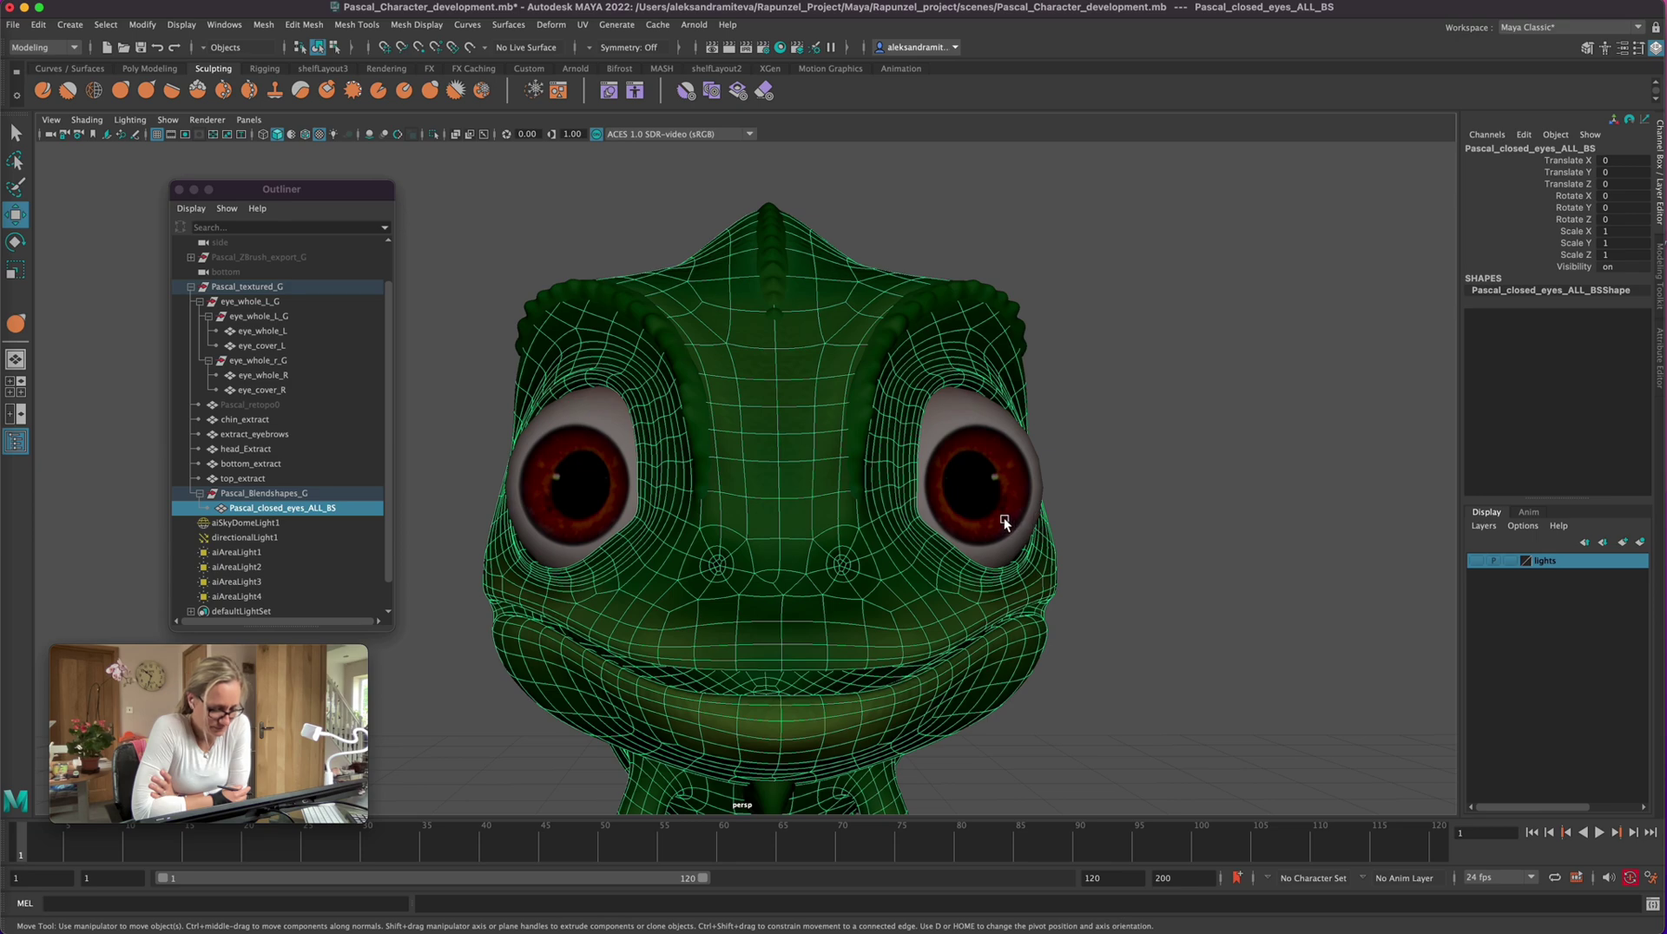
pyautogui.click(1659, 276)
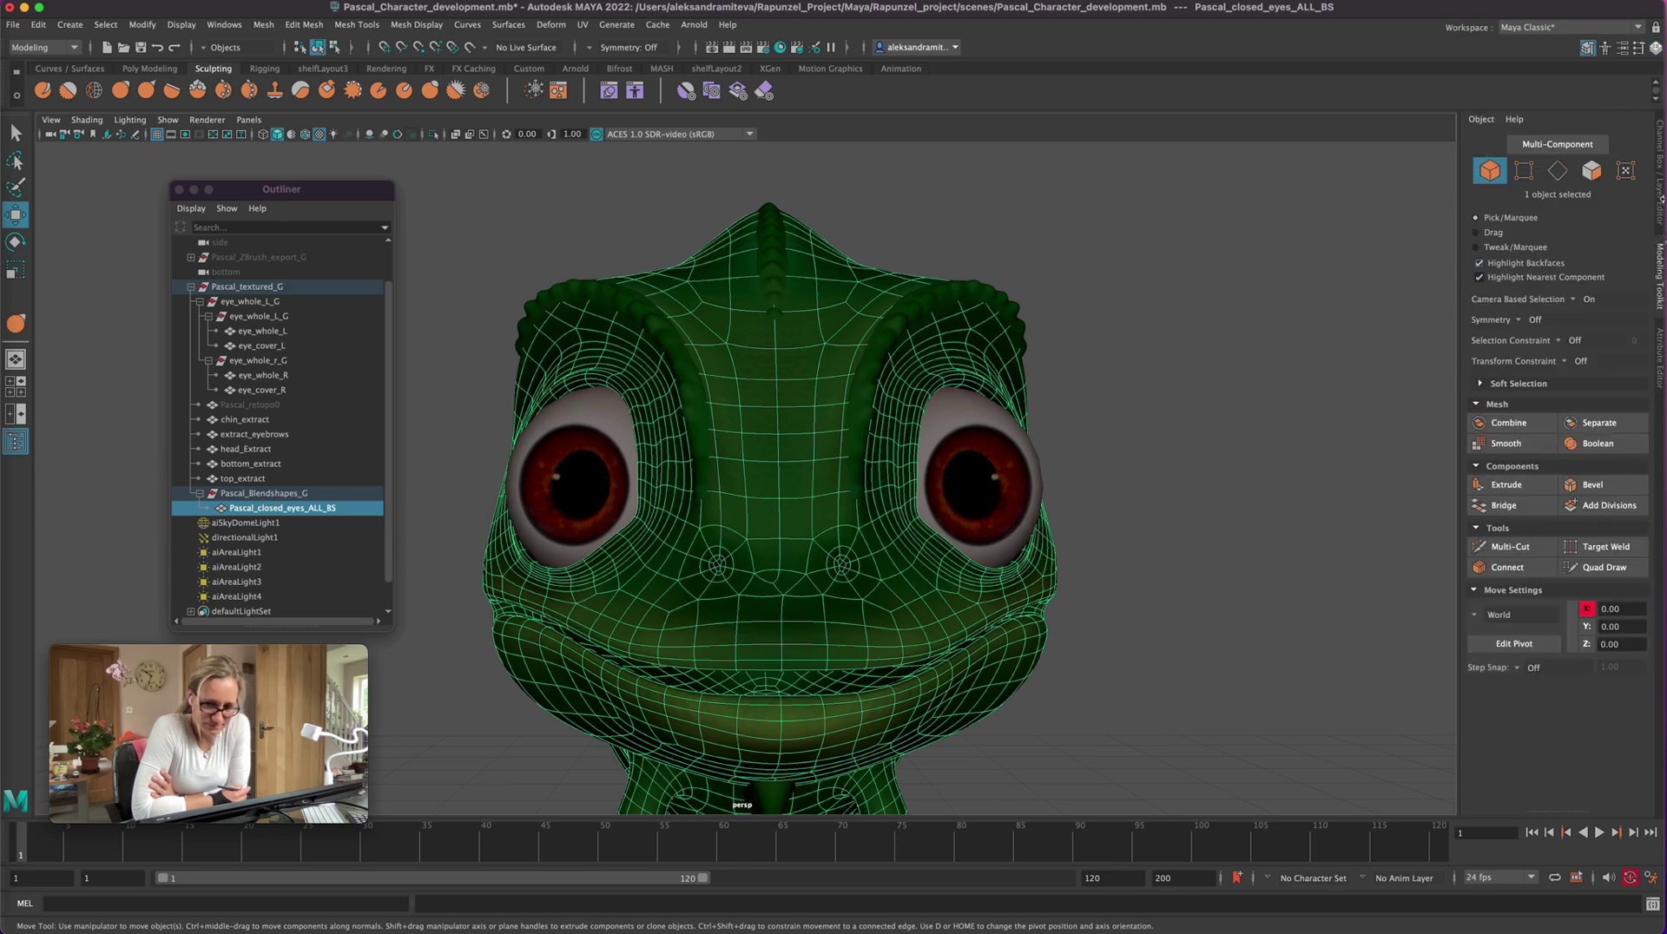
pyautogui.click(1580, 173)
pyautogui.doubleClick(936, 382)
pyautogui.press('f')
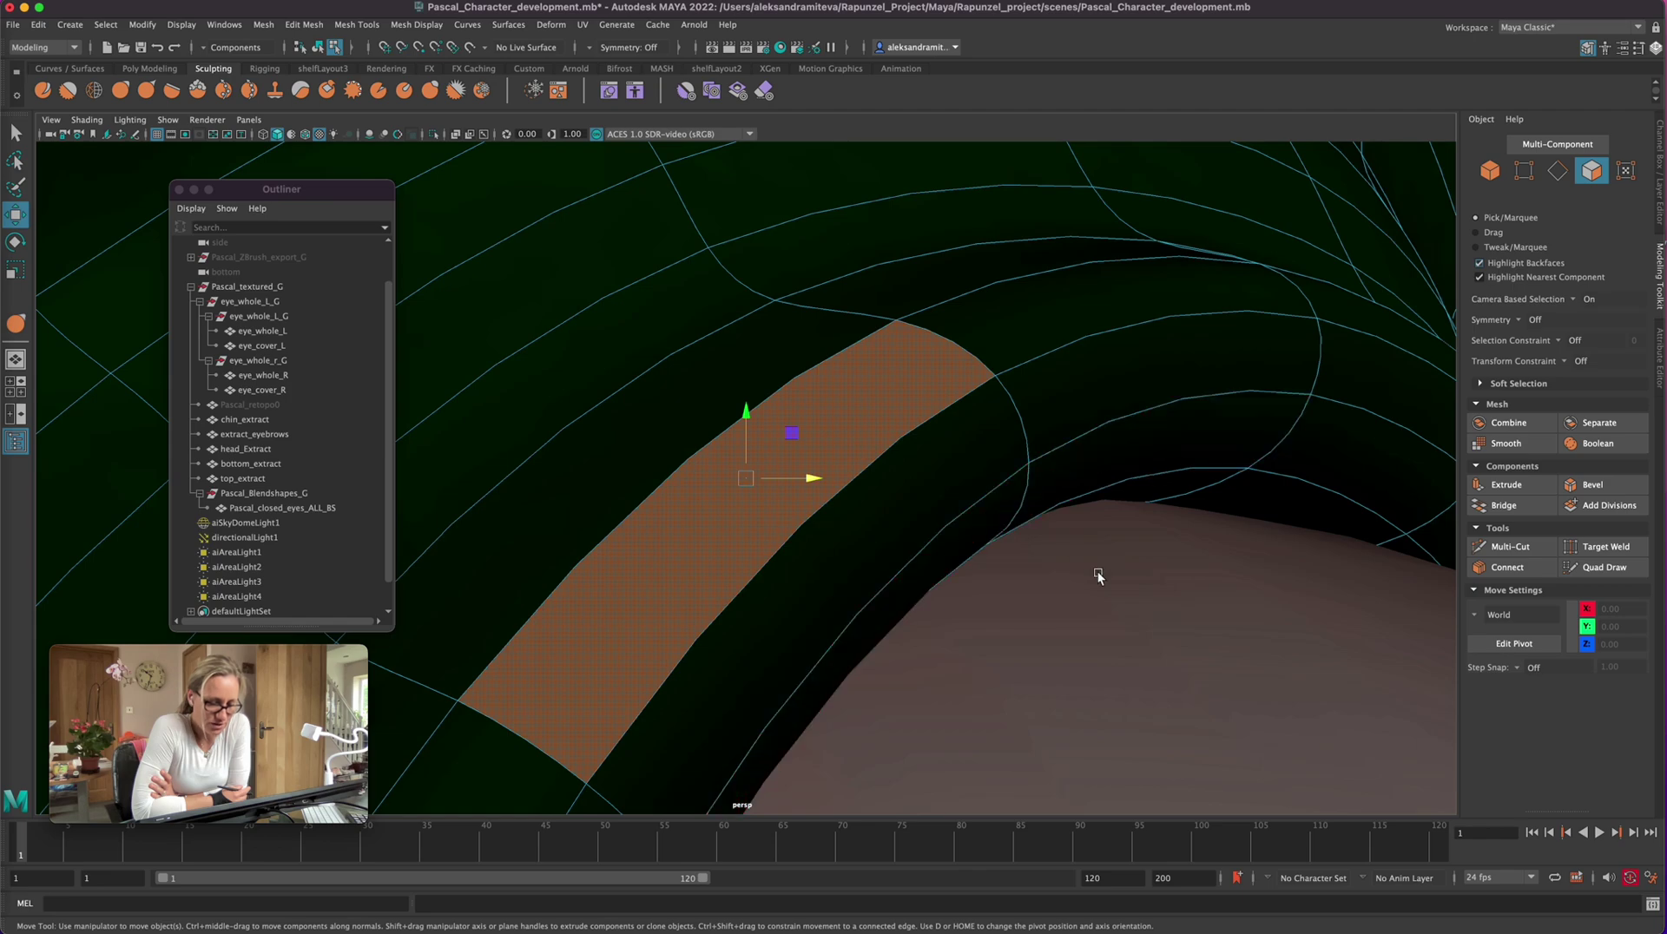
pyautogui.keyDown('alt'); pyautogui.moveTo(1098, 577); pyautogui.dragTo(945, 610, button='right'); pyautogui.keyUp('alt')
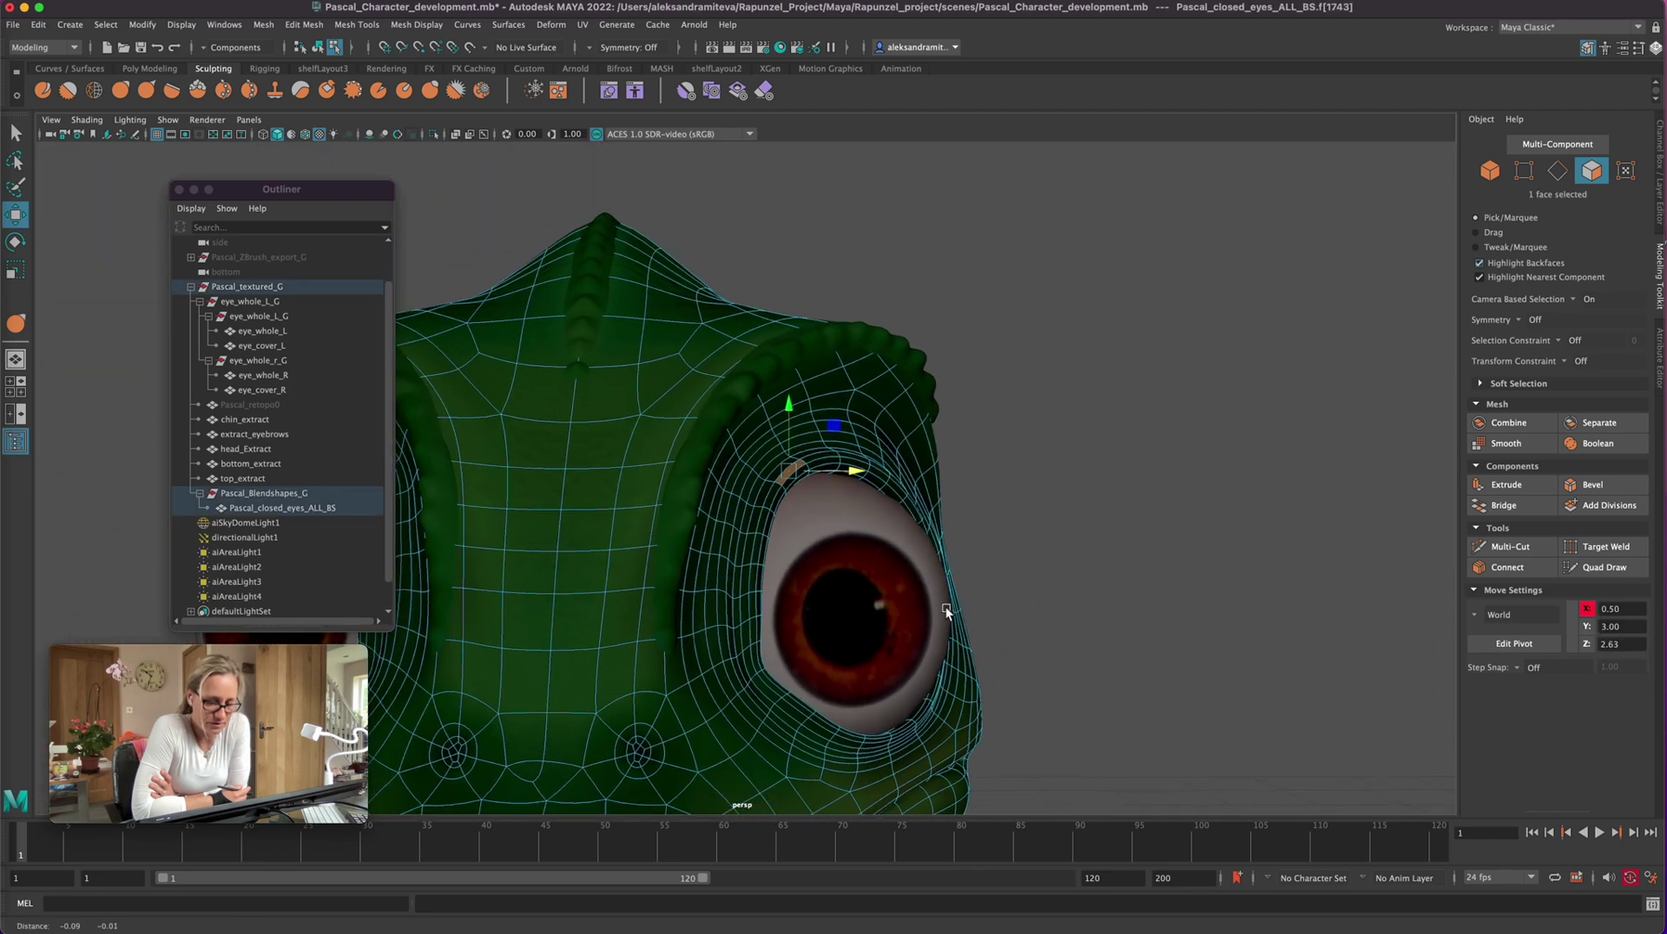
pyautogui.keyDown('alt'); pyautogui.moveTo(945, 606); pyautogui.dragTo(1066, 545); pyautogui.keyUp('alt')
pyautogui.click(1535, 320)
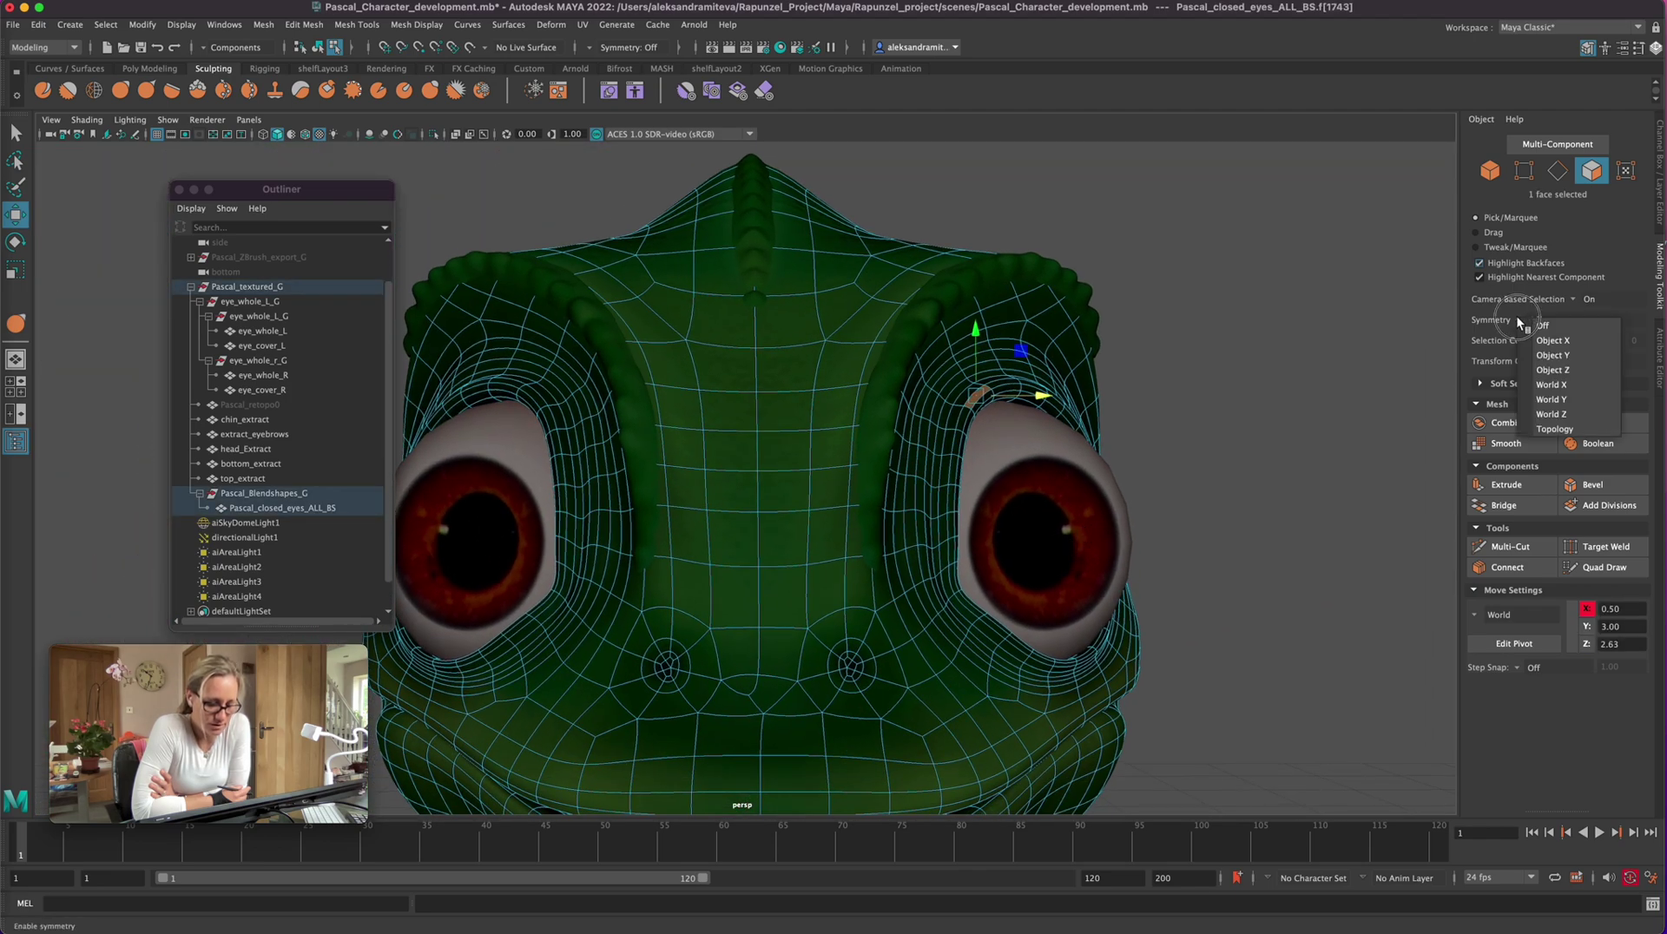
pyautogui.click(1557, 343)
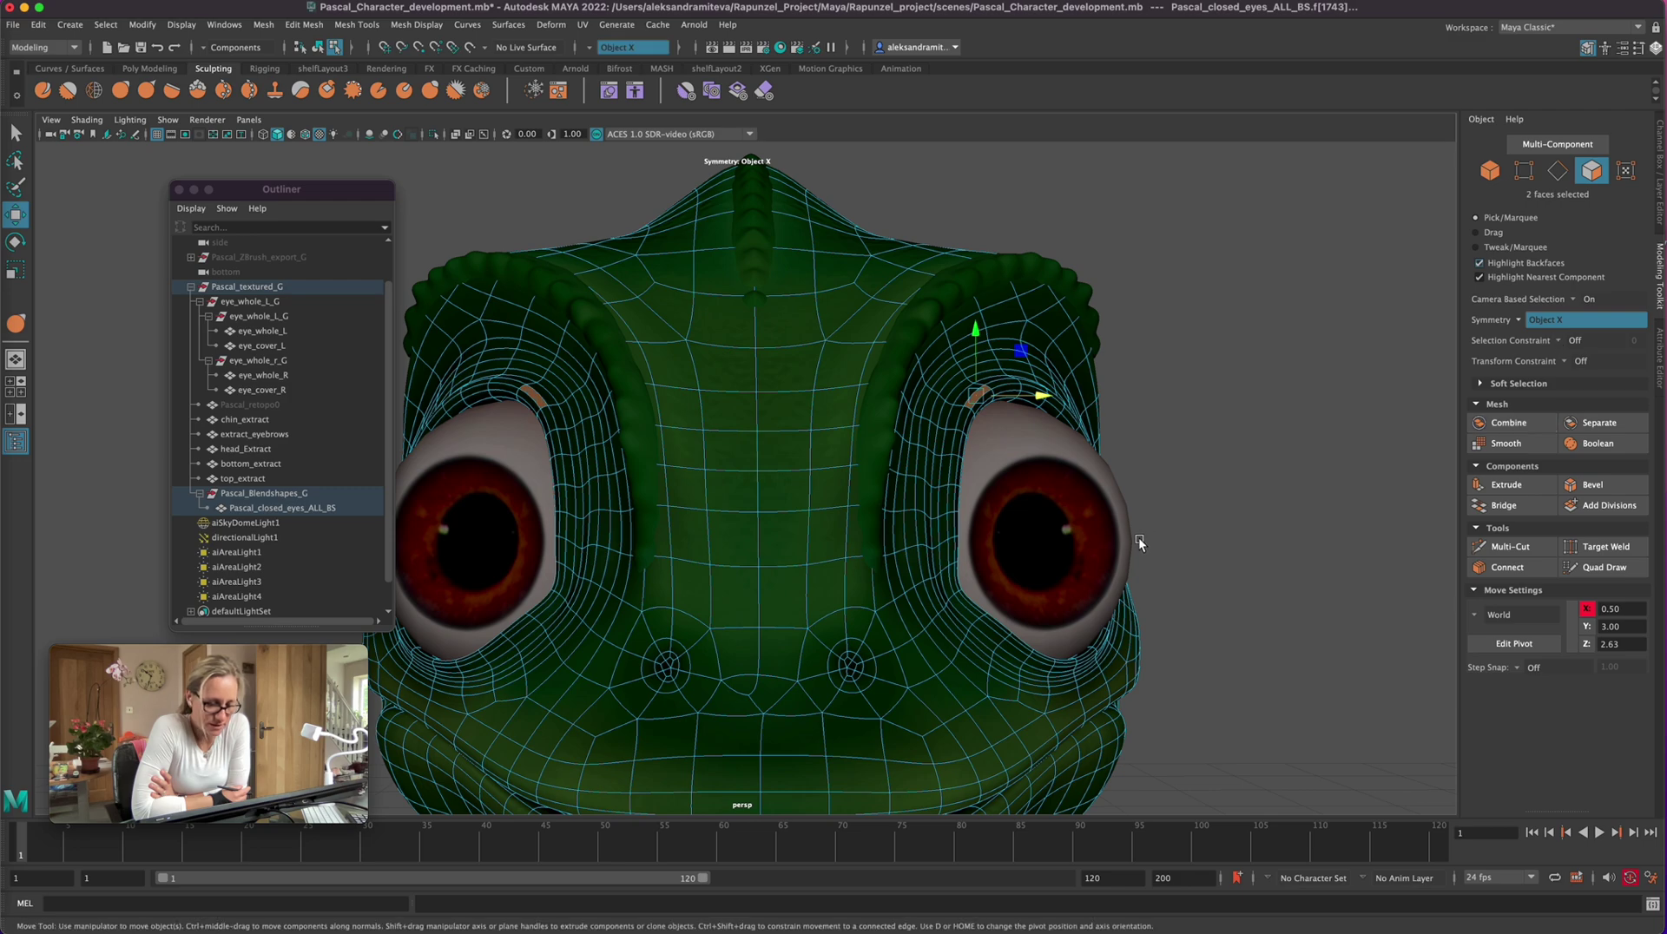
# Step: Switch to edge selection and move the inner-corner edge of the eye opening over the eyeball, to about X 0.46, Y 2.60, Z 2.76
pyautogui.keyDown('alt'); pyautogui.moveTo(1195, 523); pyautogui.dragTo(958, 461); pyautogui.keyUp('alt')
pyautogui.press('q')
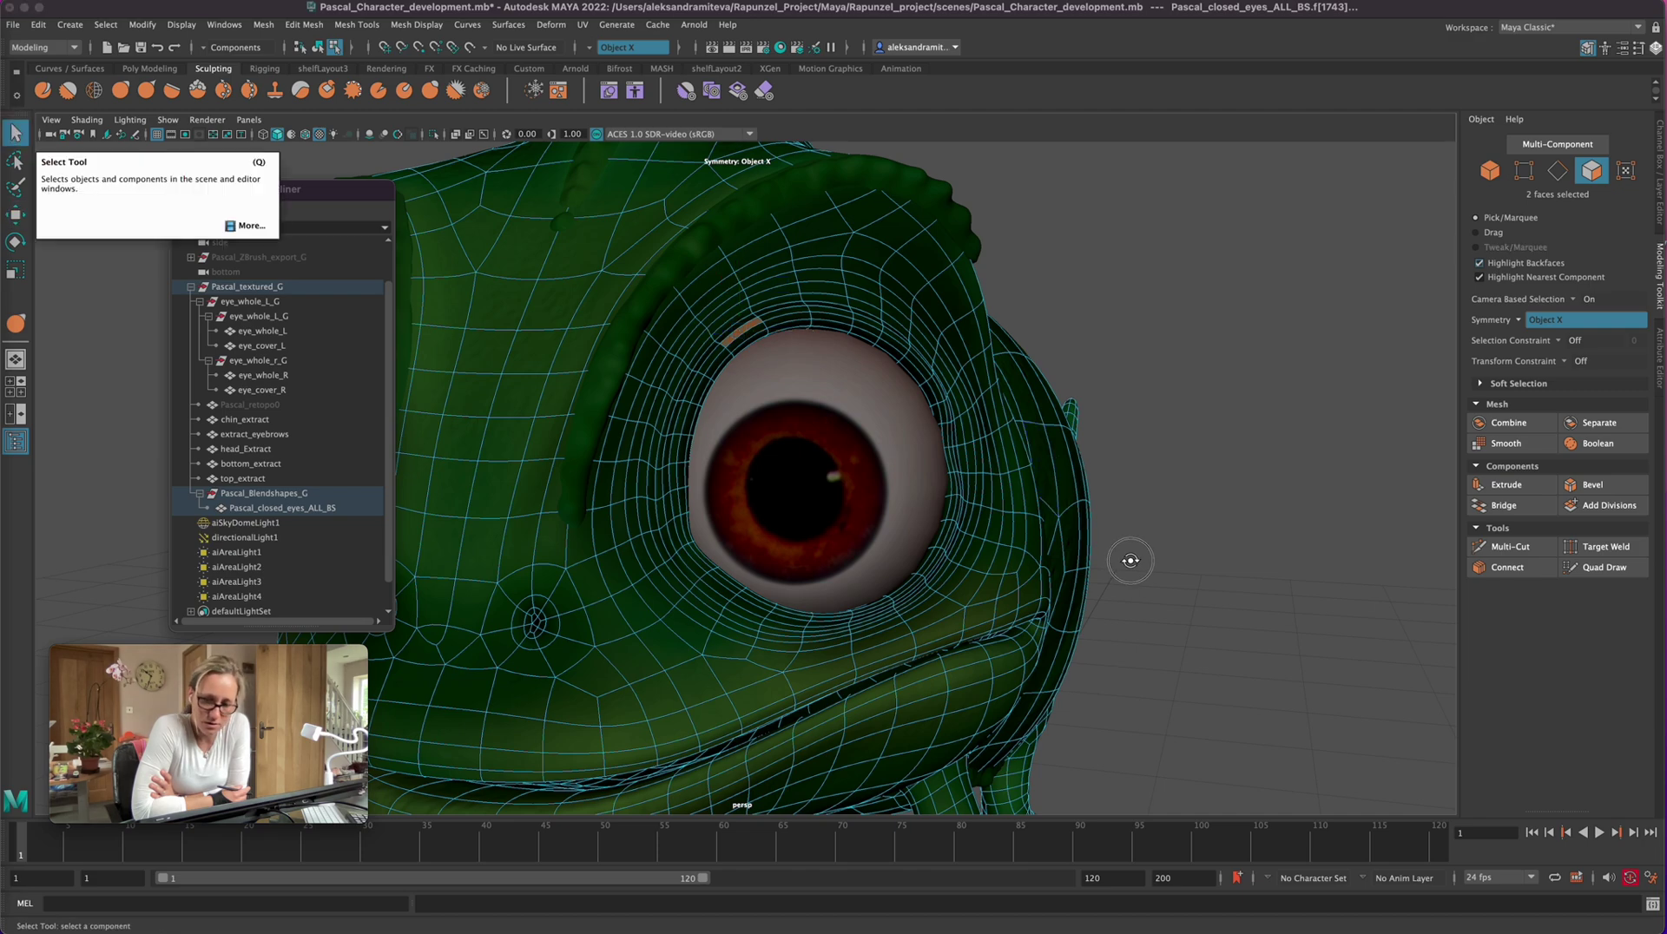
pyautogui.keyDown('alt'); pyautogui.moveTo(1131, 559); pyautogui.dragTo(1133, 566); pyautogui.keyUp('alt')
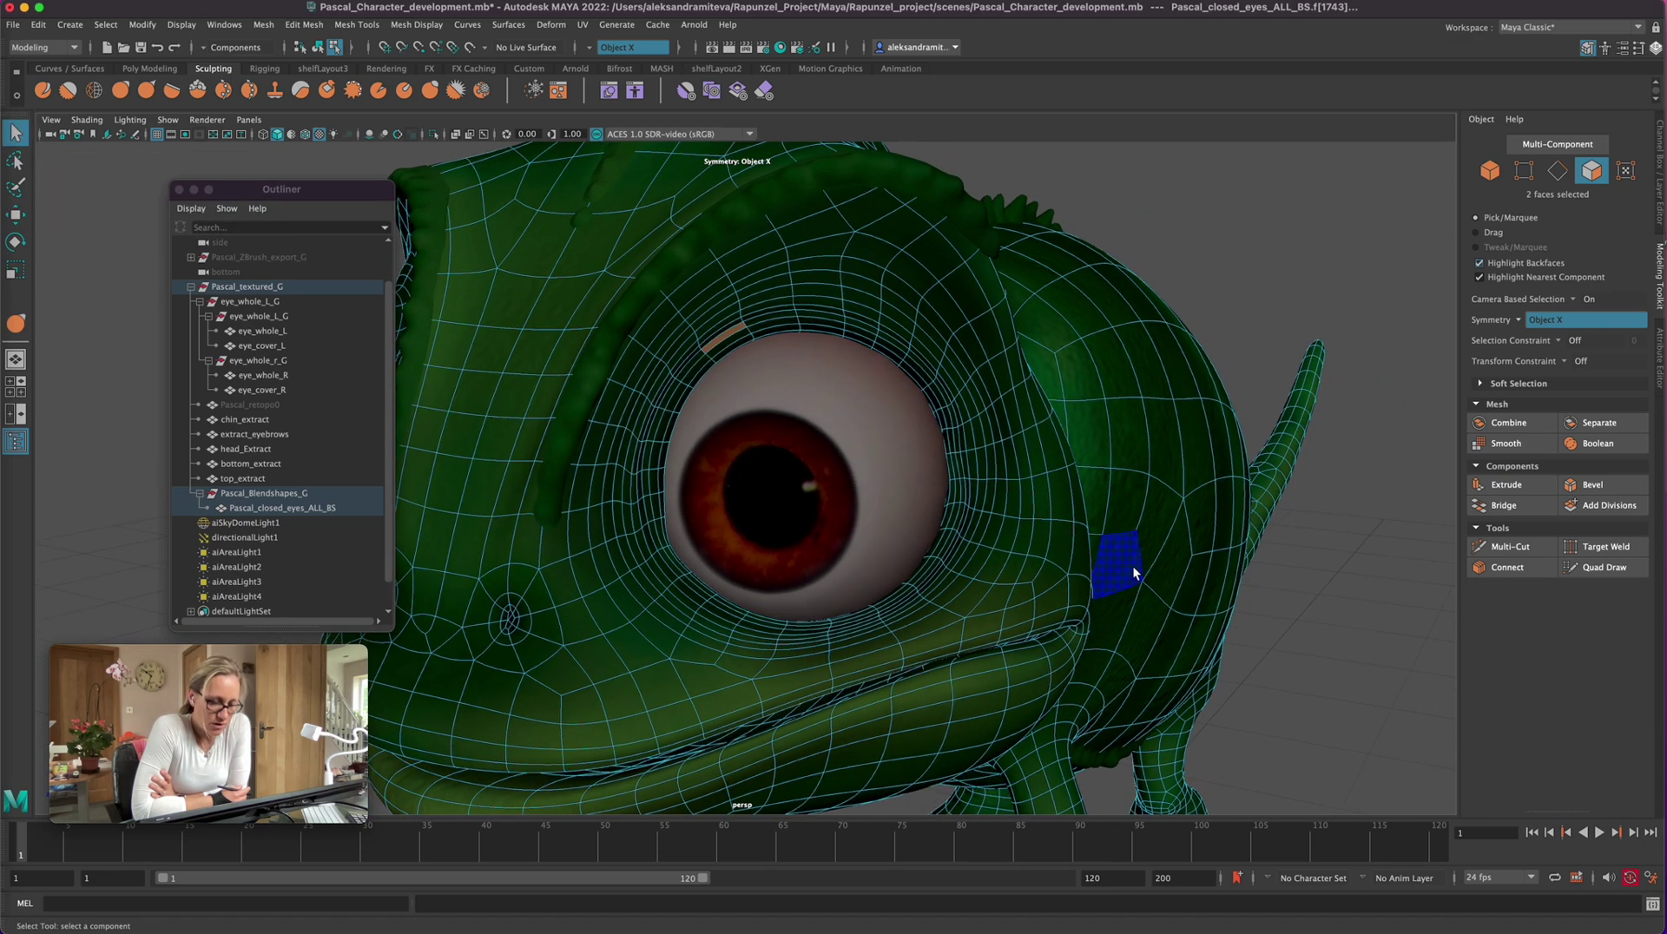
pyautogui.click(1155, 538)
pyautogui.click(1553, 173)
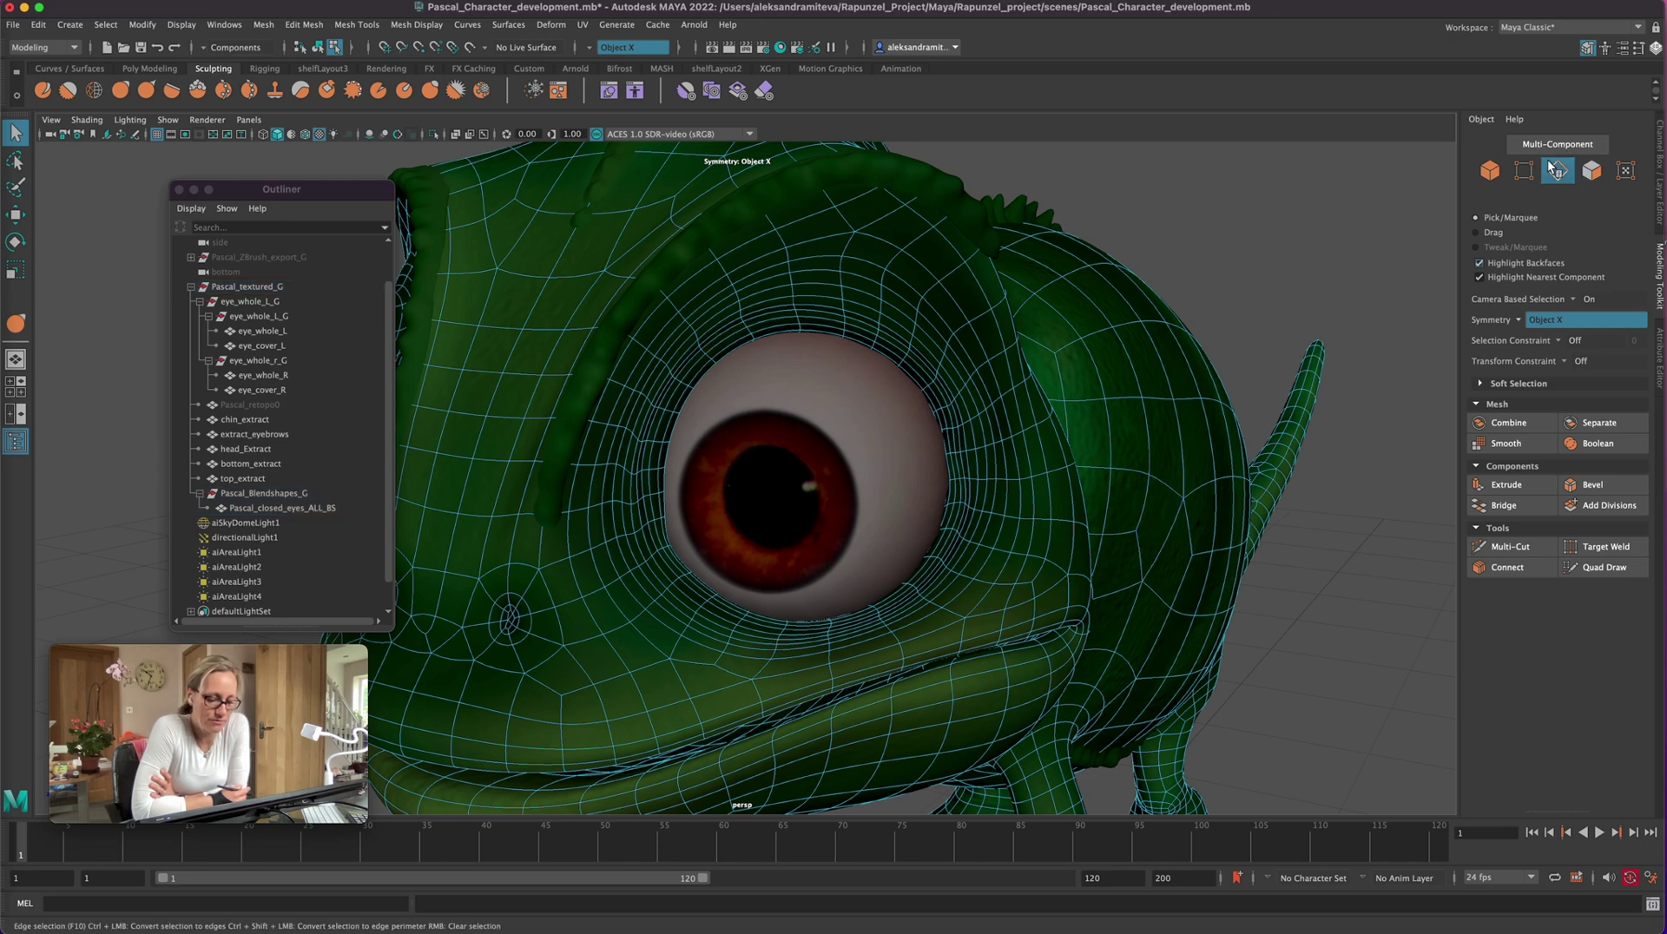
pyautogui.click(670, 518)
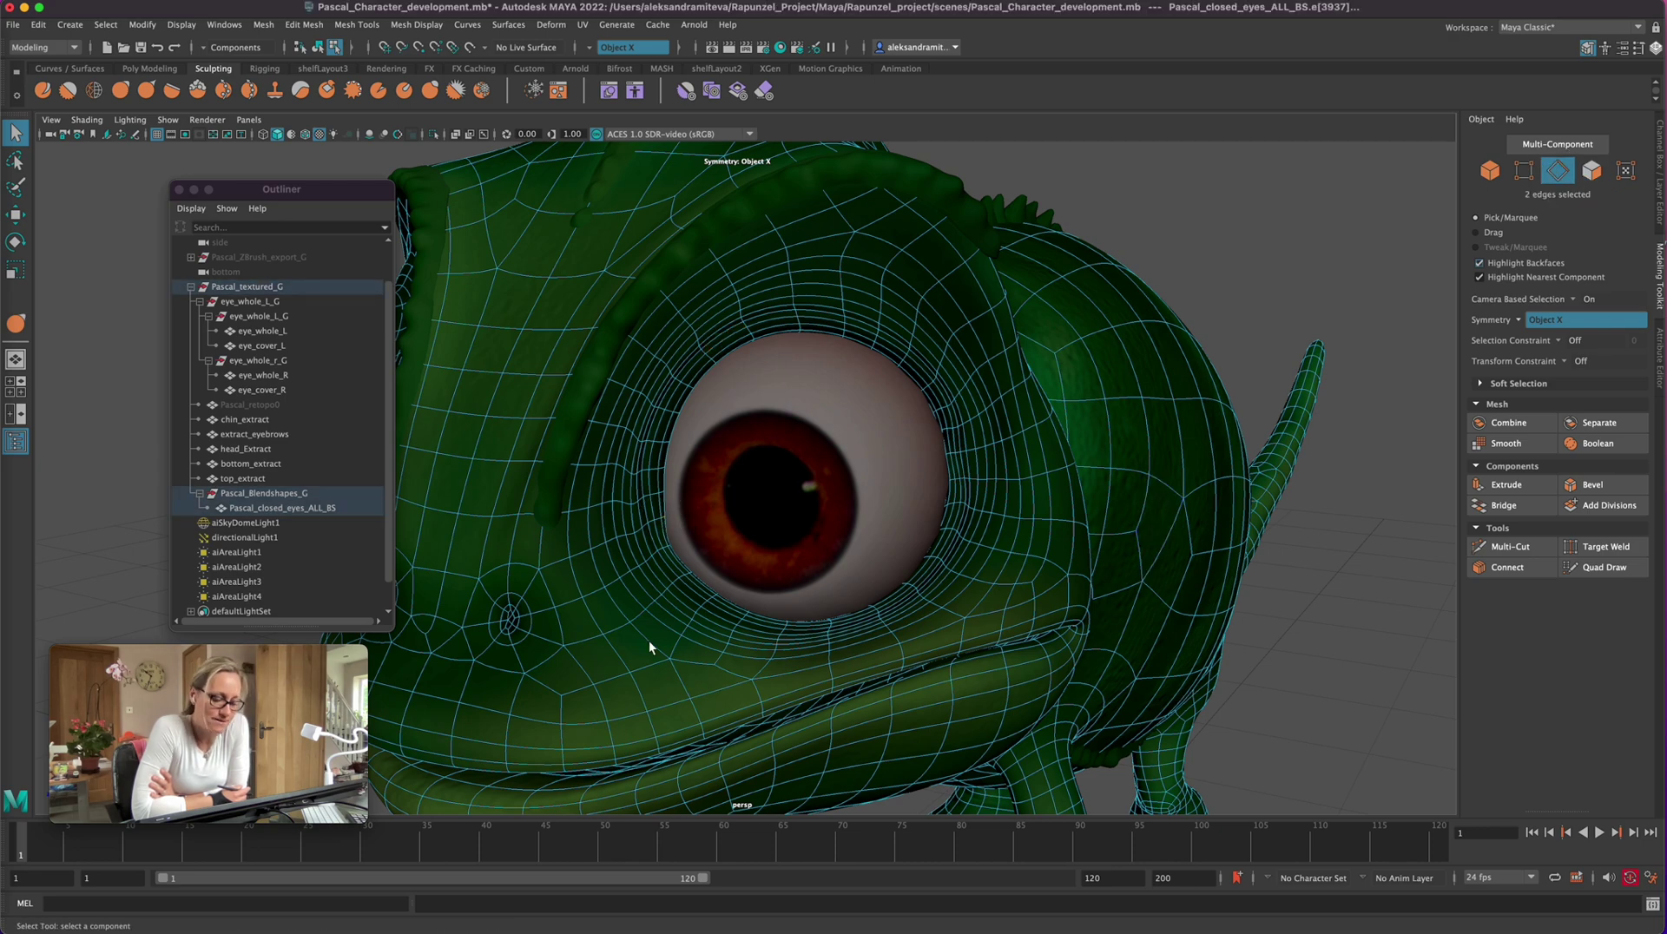
pyautogui.keyDown('alt'); pyautogui.moveTo(648, 639); pyautogui.dragTo(727, 714); pyautogui.keyUp('alt')
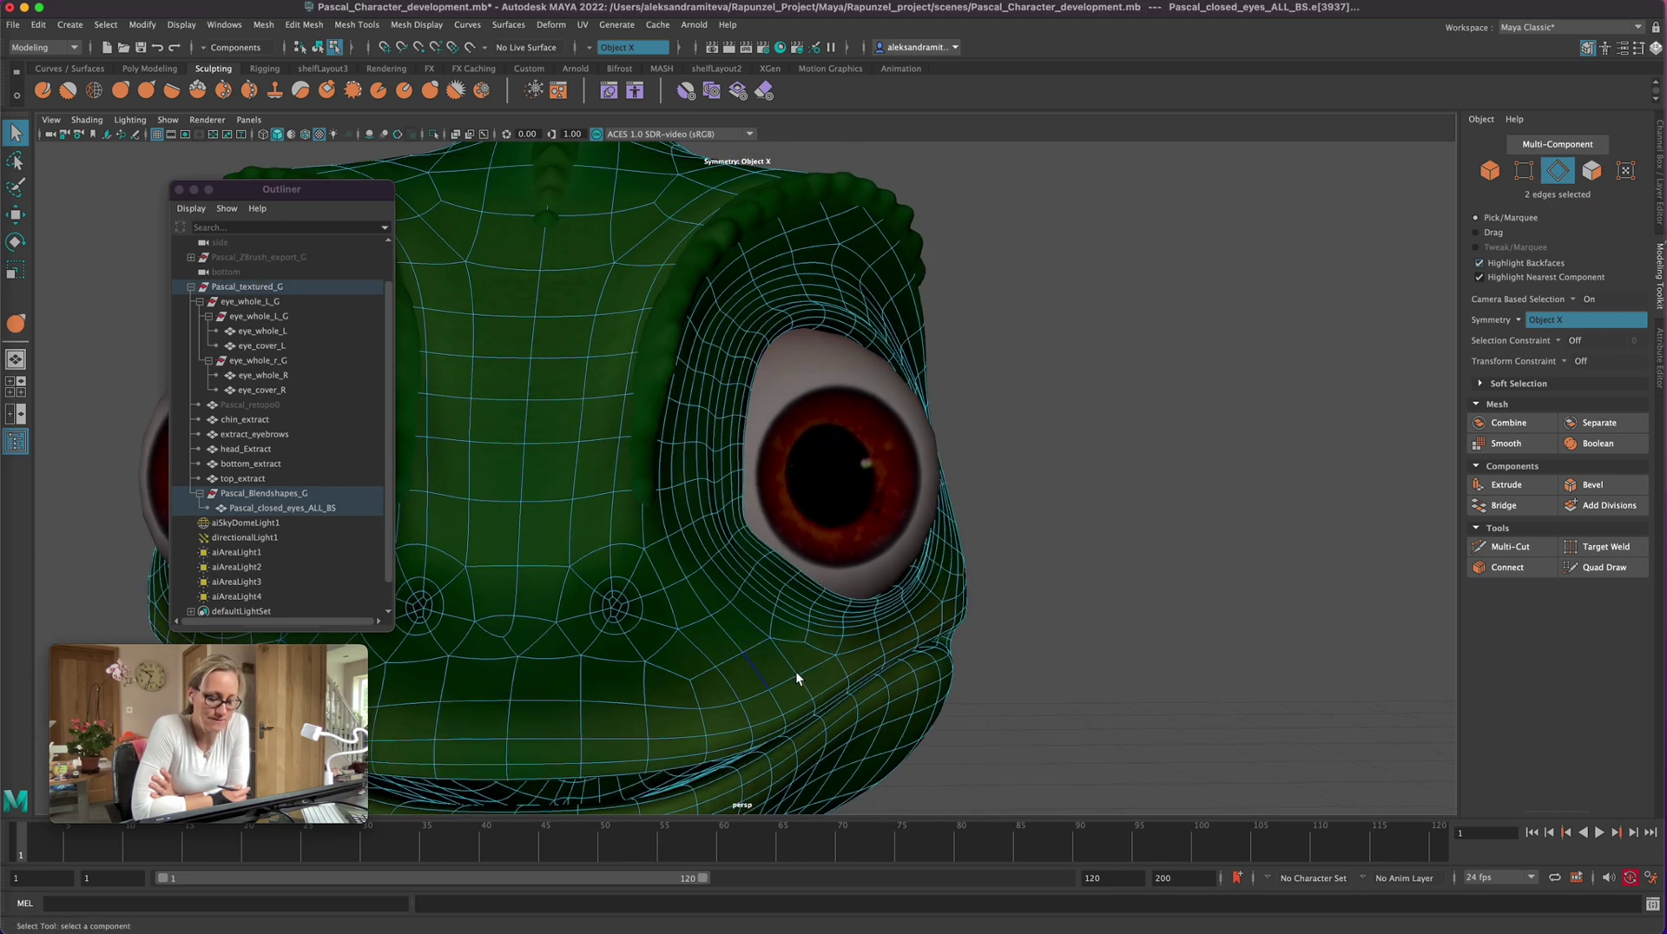
pyautogui.keyDown('alt'); pyautogui.moveTo(795, 670); pyautogui.dragTo(1043, 627); pyautogui.keyUp('alt')
pyautogui.press('w')
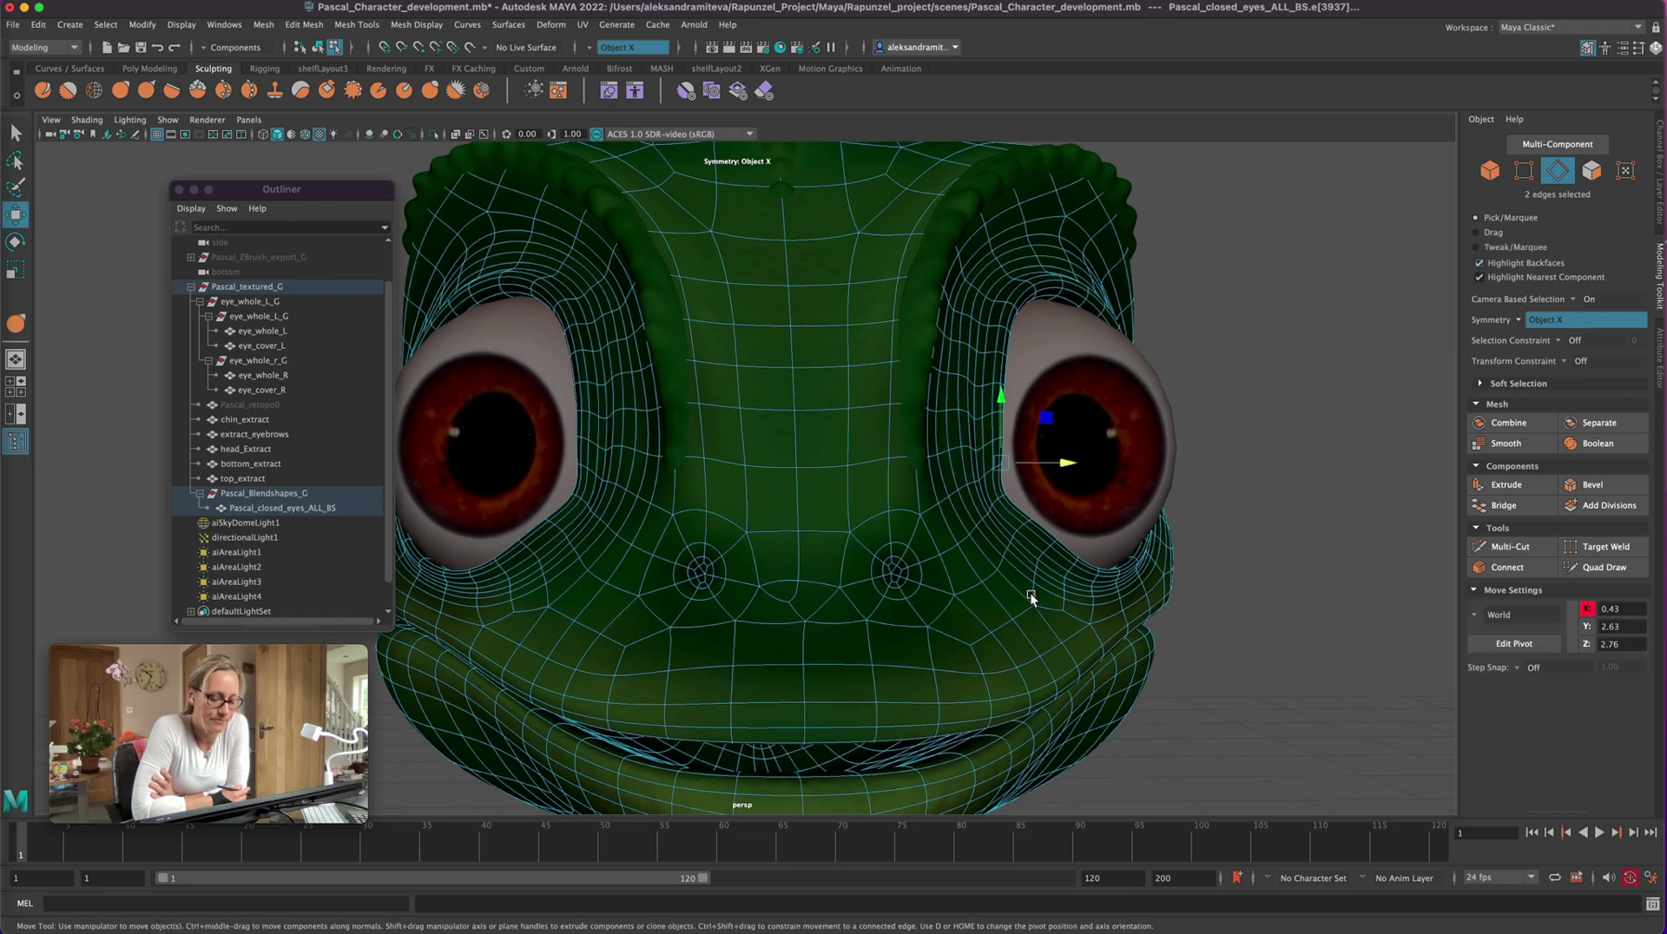
pyautogui.moveTo(1006, 408); pyautogui.dragTo(1085, 478)
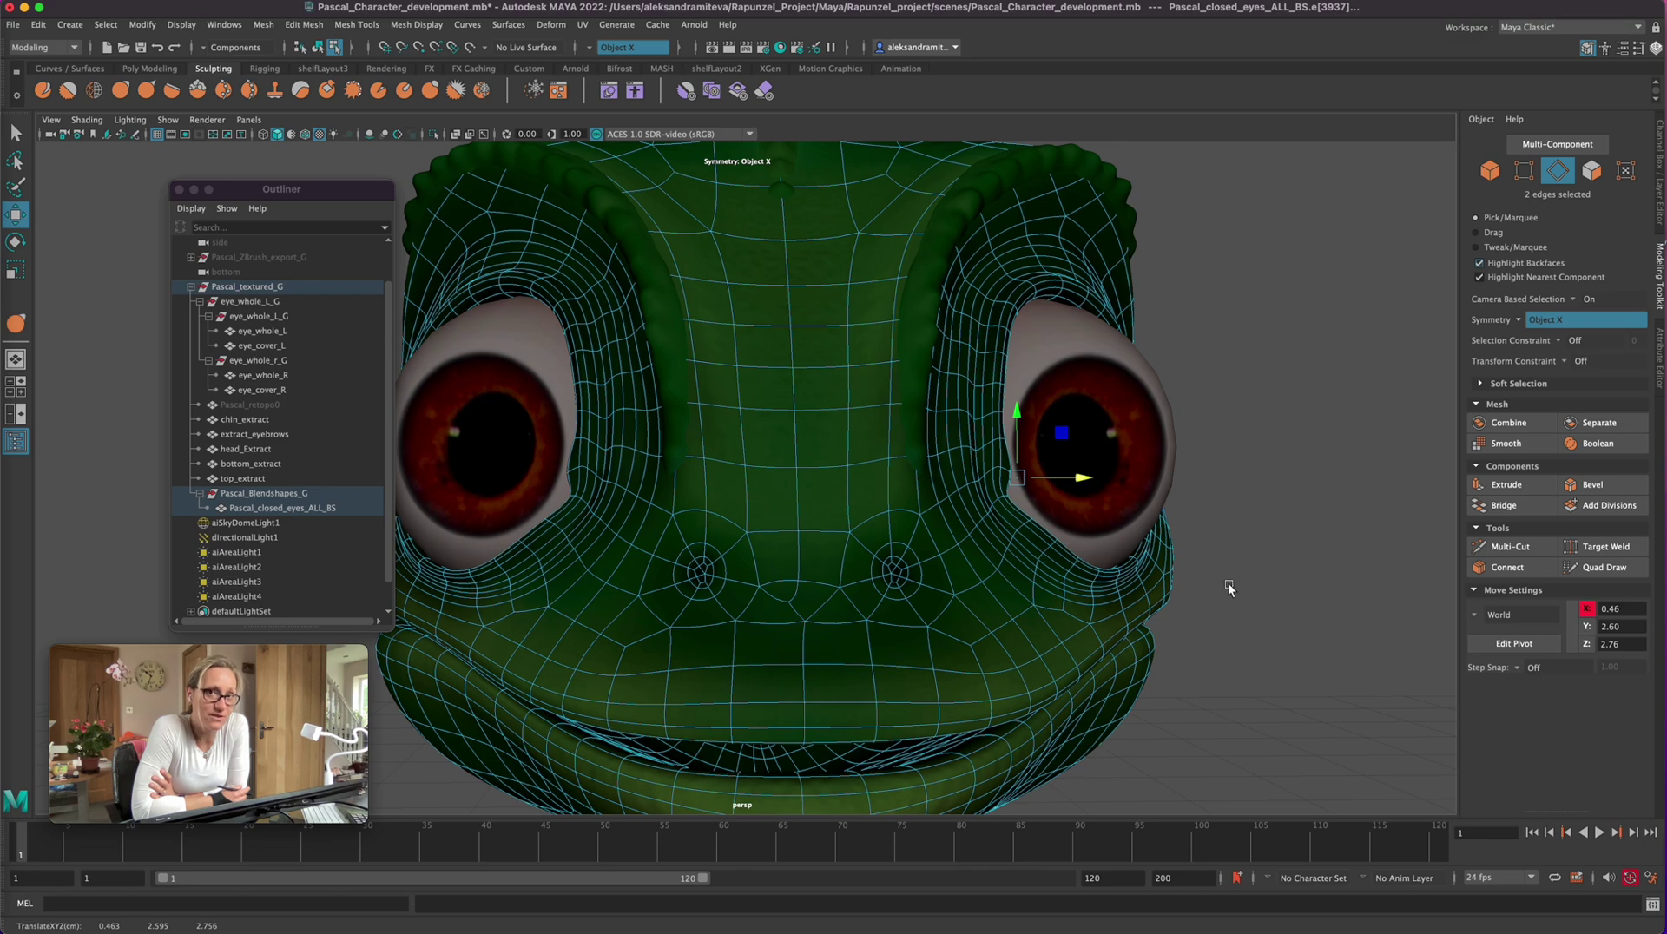
# Step: Select the edge just above the inner-corner edge of the eye opening and move it over the eyeball, to about X 0.49, Y 2.59, Z 2.76
pyautogui.keyDown('alt'); pyautogui.moveTo(1227, 582); pyautogui.dragTo(1200, 575); pyautogui.keyUp('alt')
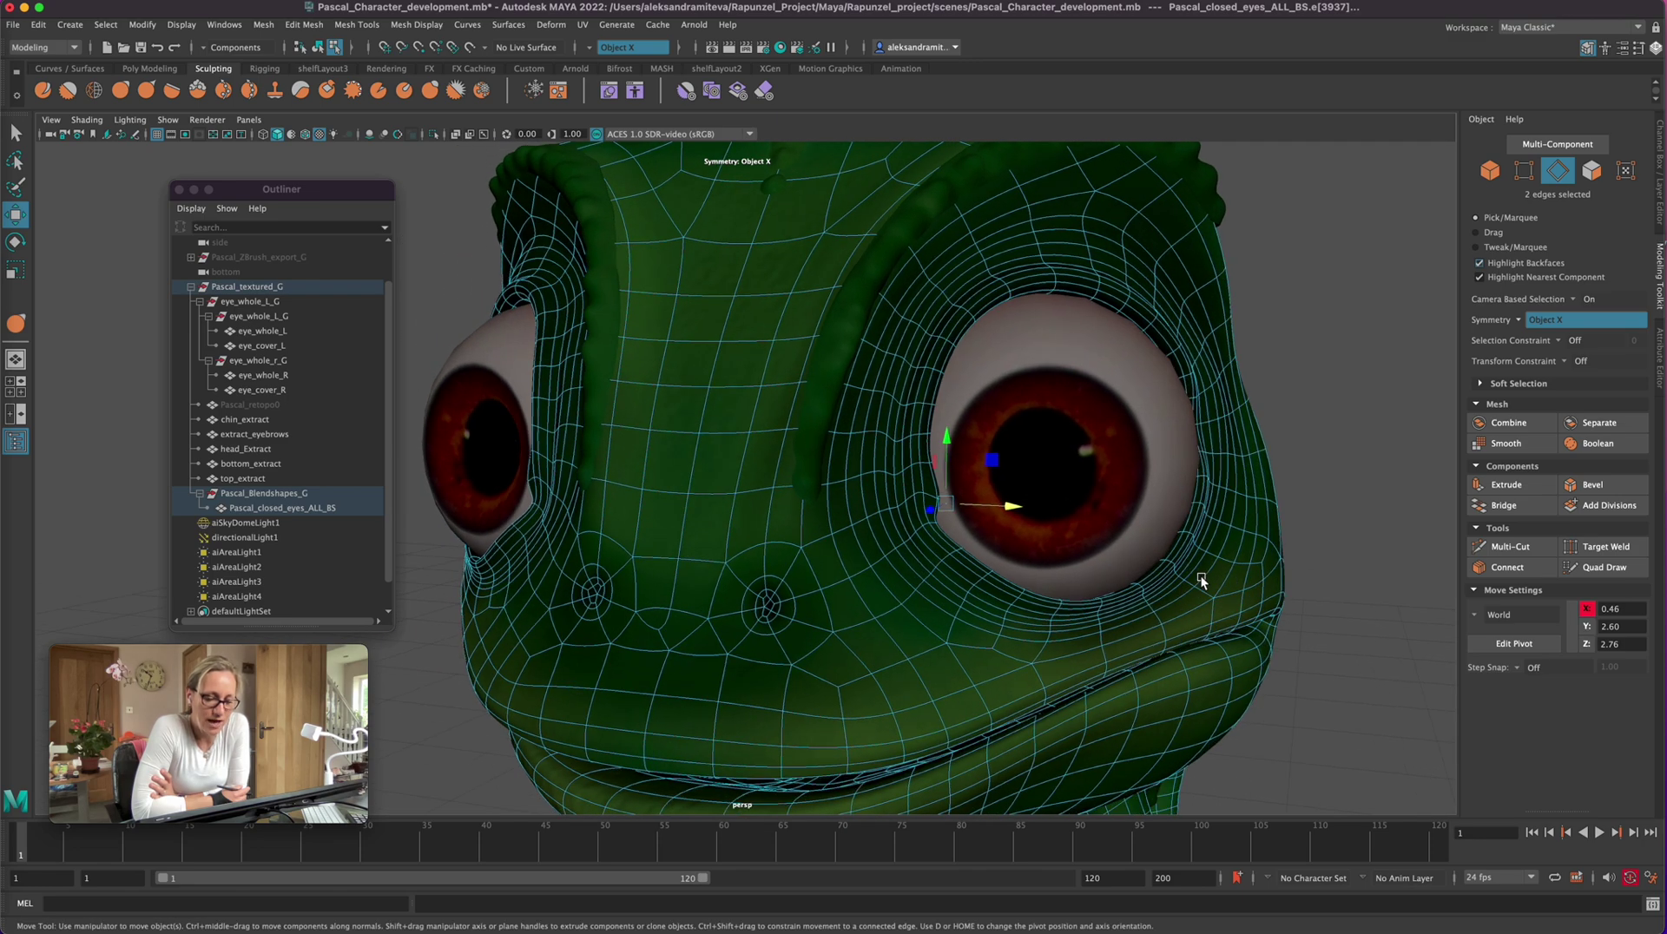
pyautogui.click(15, 132)
pyautogui.doubleClick(930, 460)
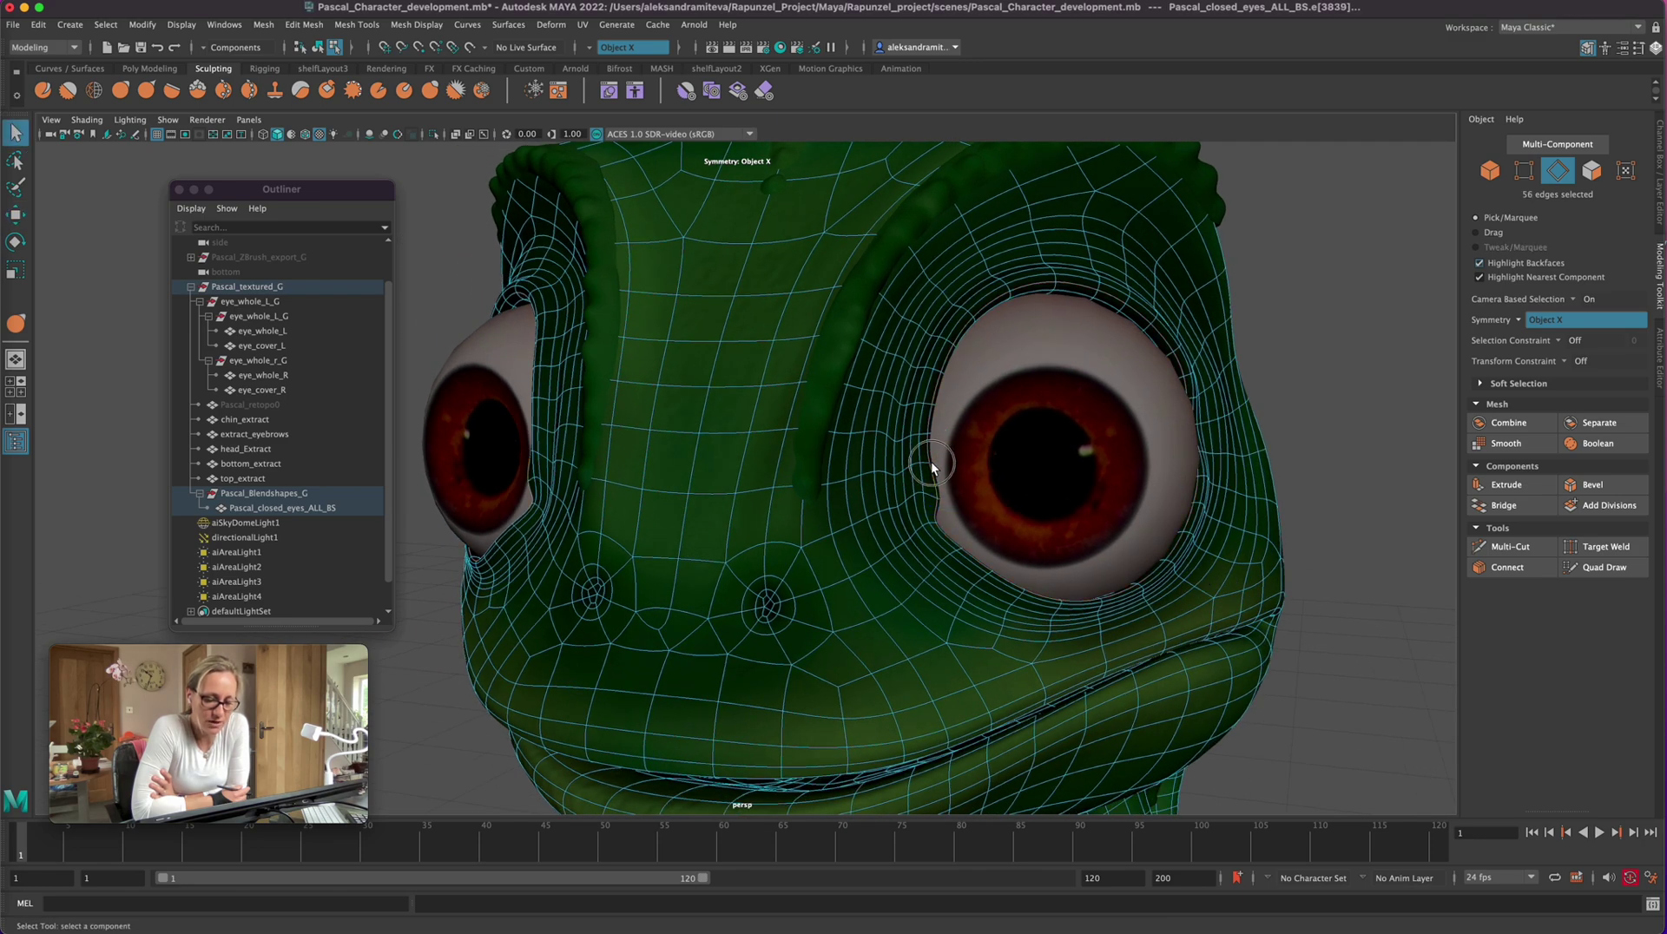
pyautogui.click(935, 462)
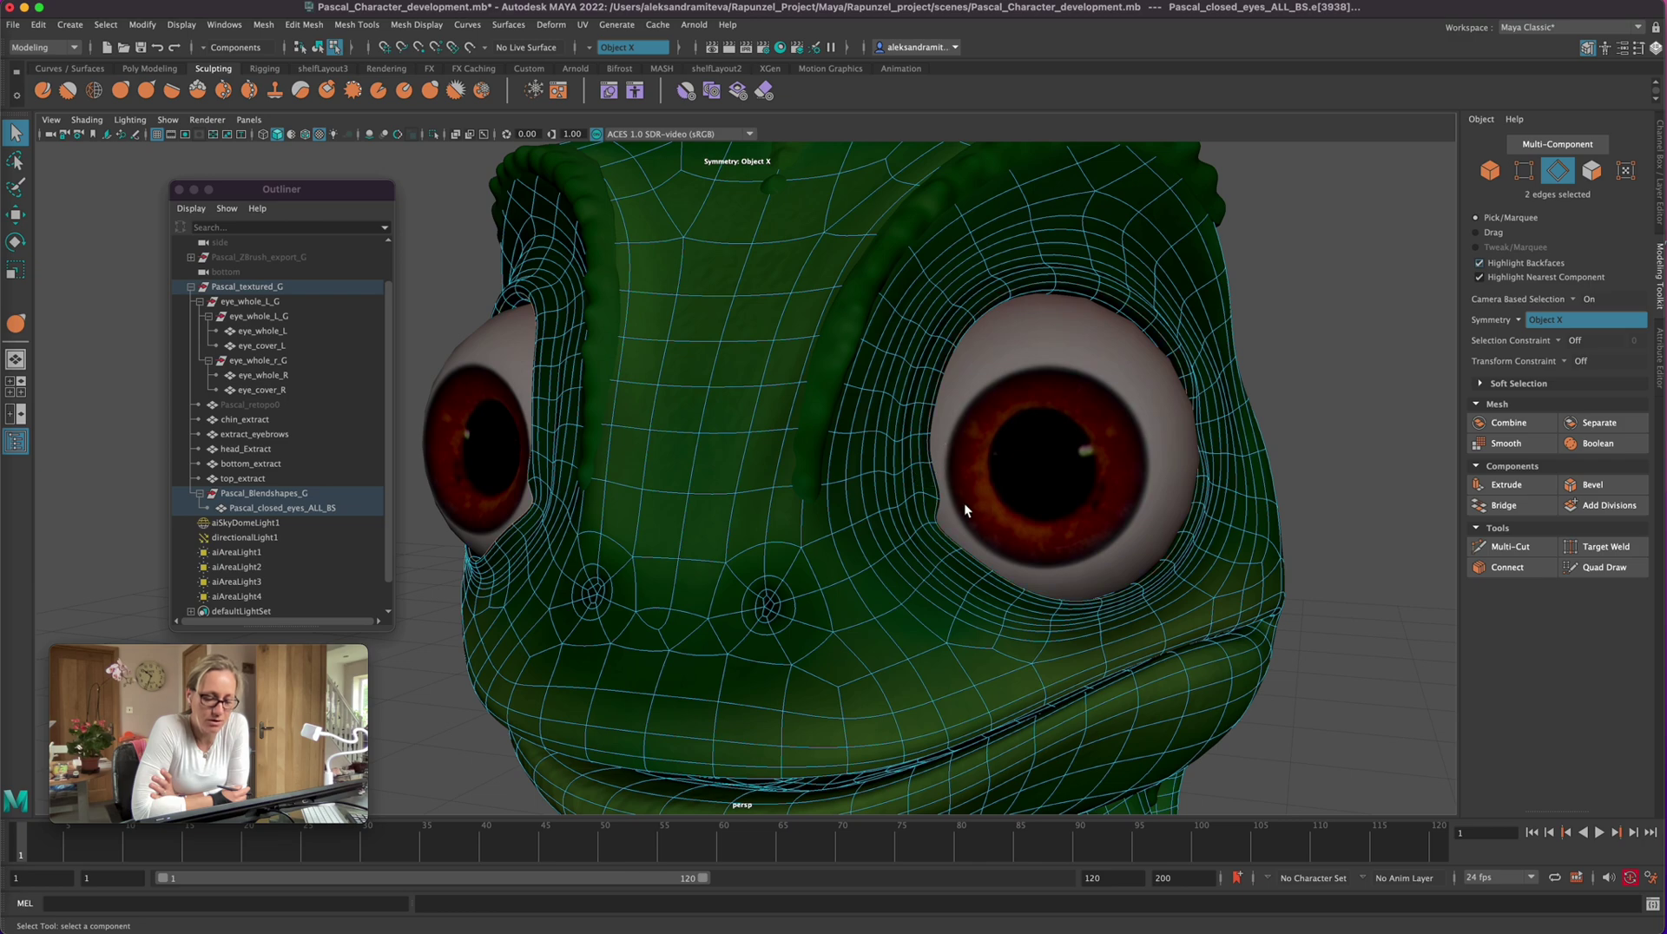
pyautogui.press('w')
pyautogui.click(943, 420)
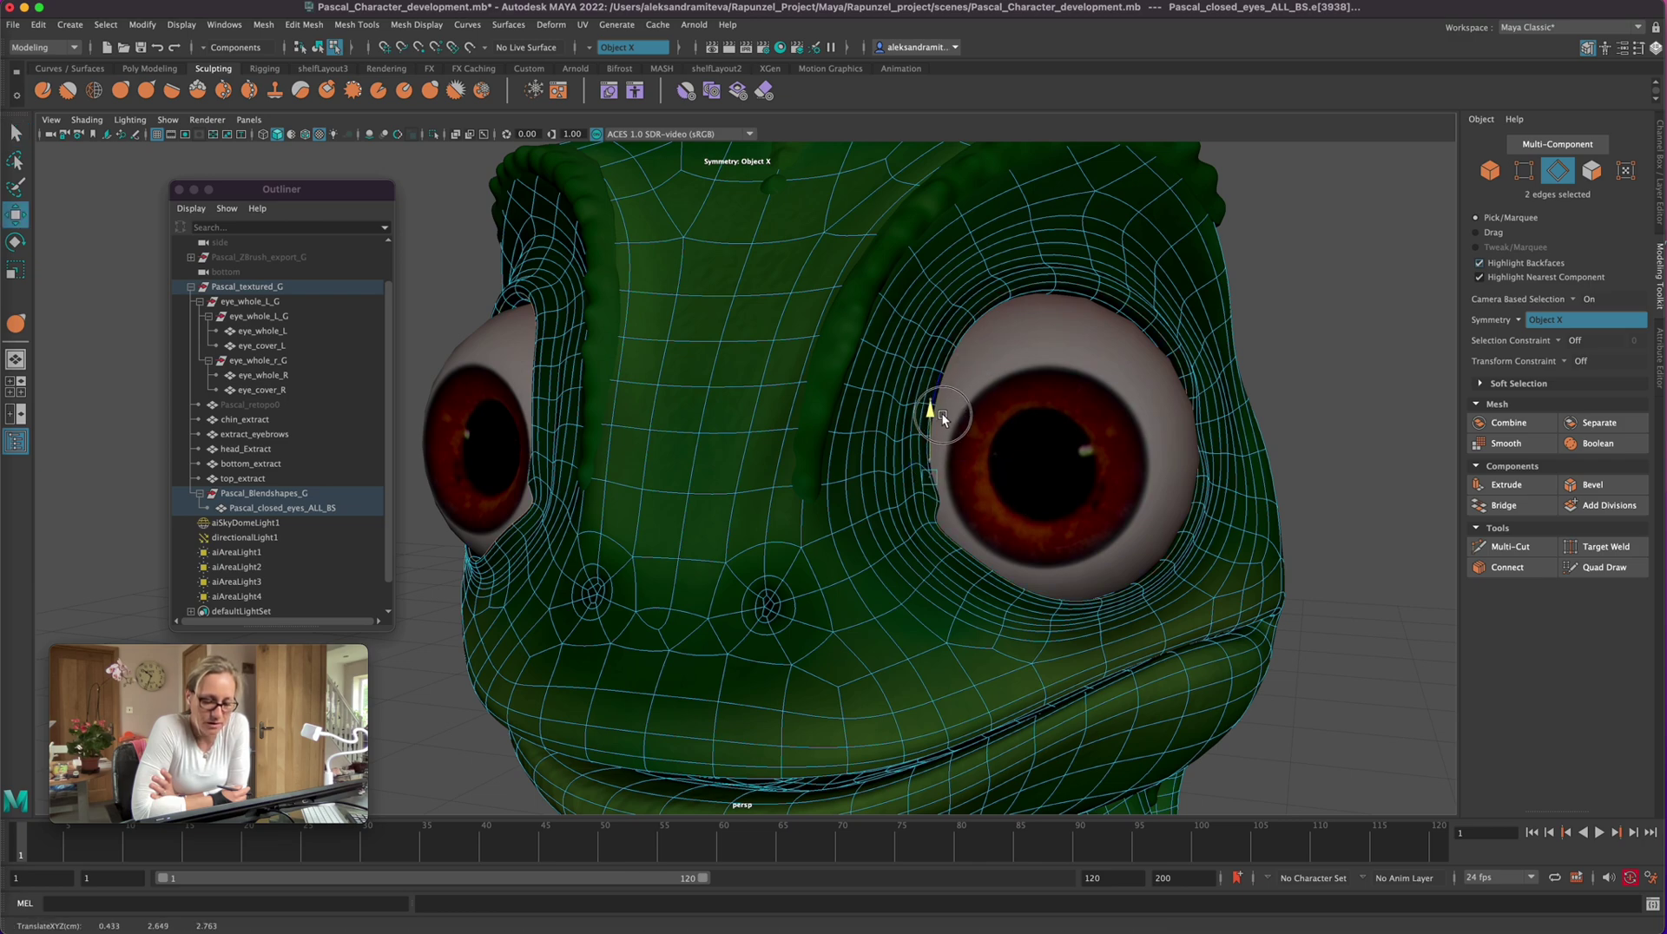
pyautogui.moveTo(943, 415); pyautogui.dragTo(944, 420)
pyautogui.moveTo(991, 485); pyautogui.dragTo(1026, 490)
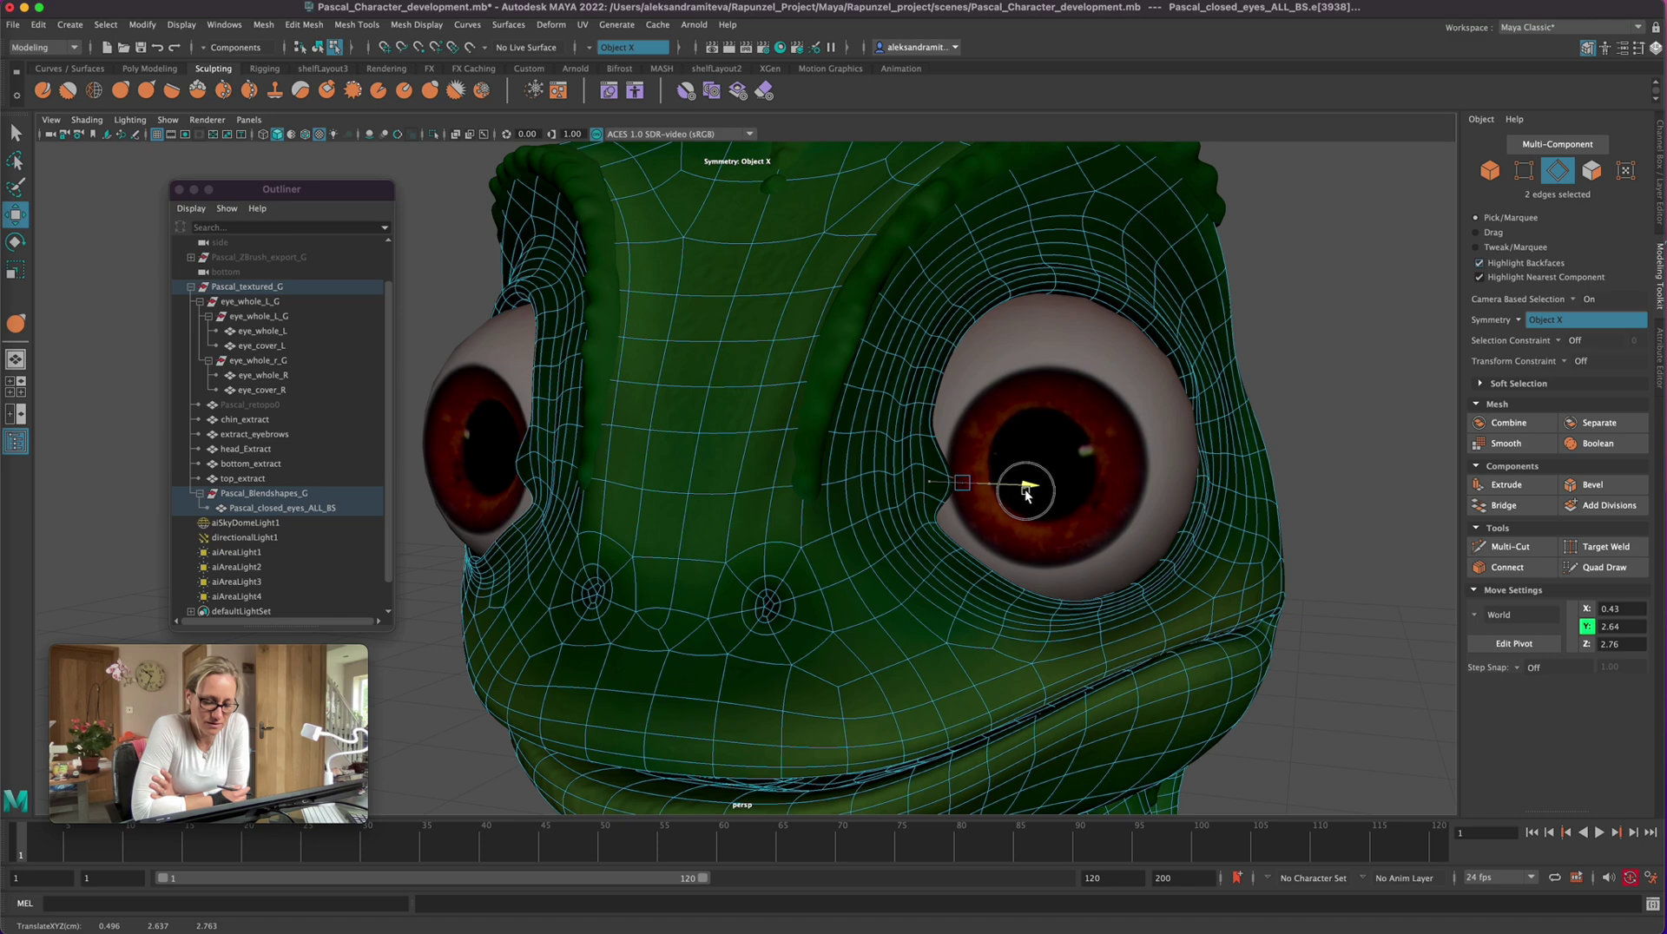
pyautogui.moveTo(1025, 492); pyautogui.dragTo(967, 444, button='middle')
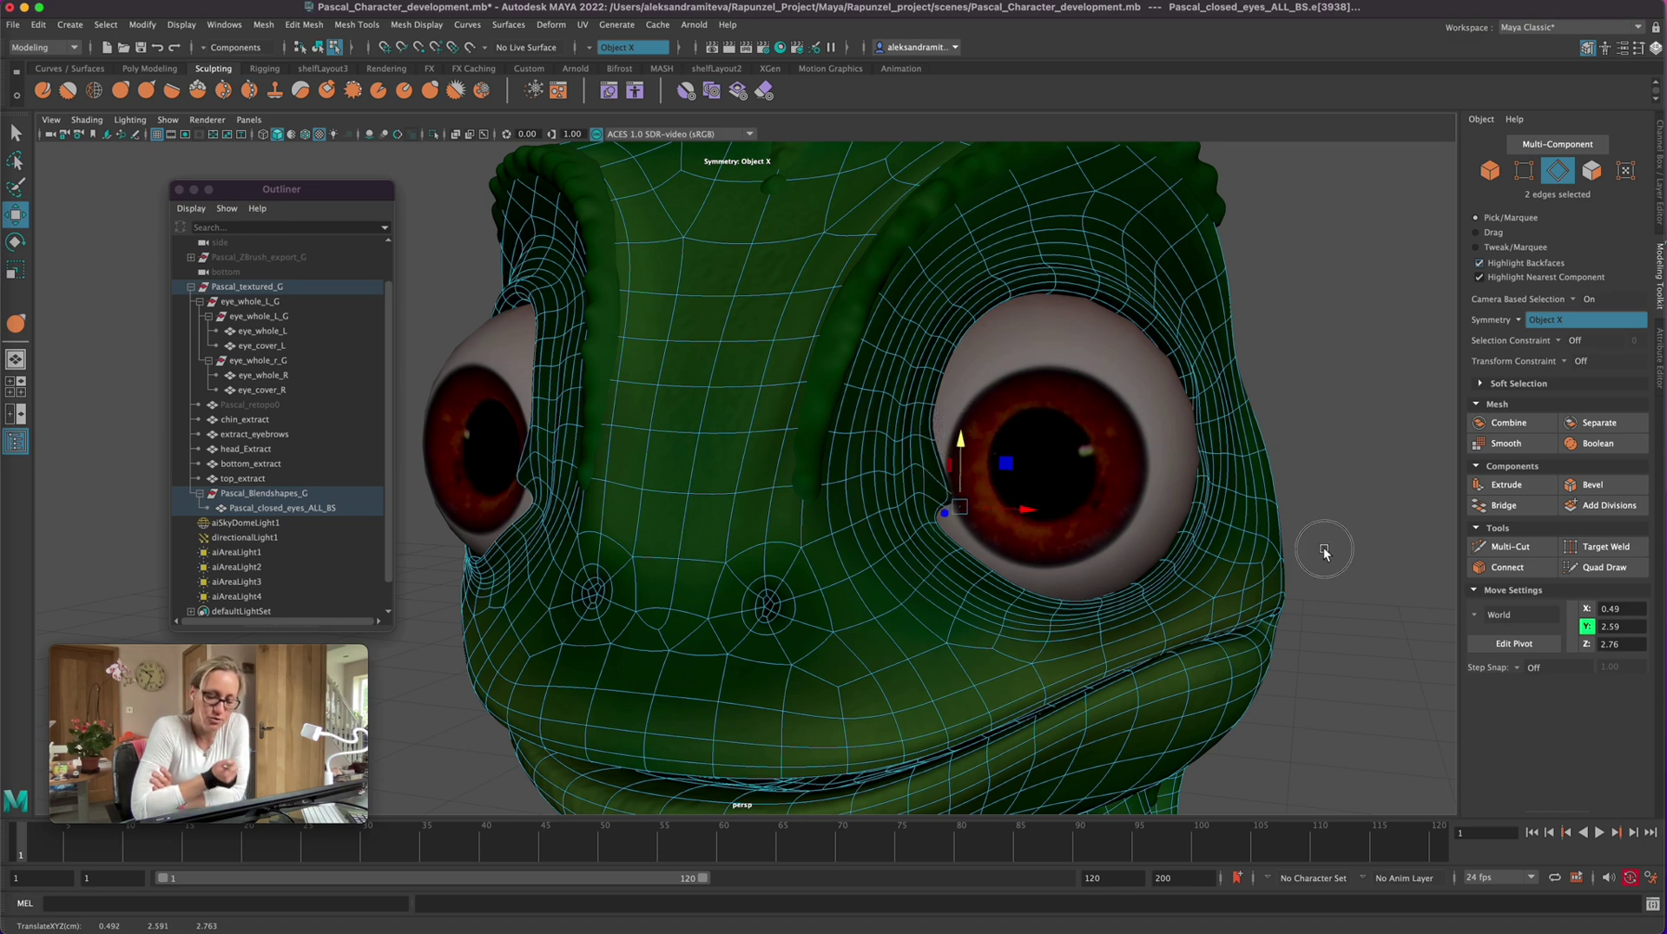
# Step: Select the lower eyelid edge beside the inner eye corner and raise it over the eyeball, to about X 0.49, Y 2.62, Z 2.75
pyautogui.moveTo(1321, 549)
pyautogui.keyDown('alt'); pyautogui.mouseDown()
pyautogui.moveTo(1337, 552)
pyautogui.moveTo(1304, 545)
pyautogui.mouseUp(); pyautogui.keyUp('alt')
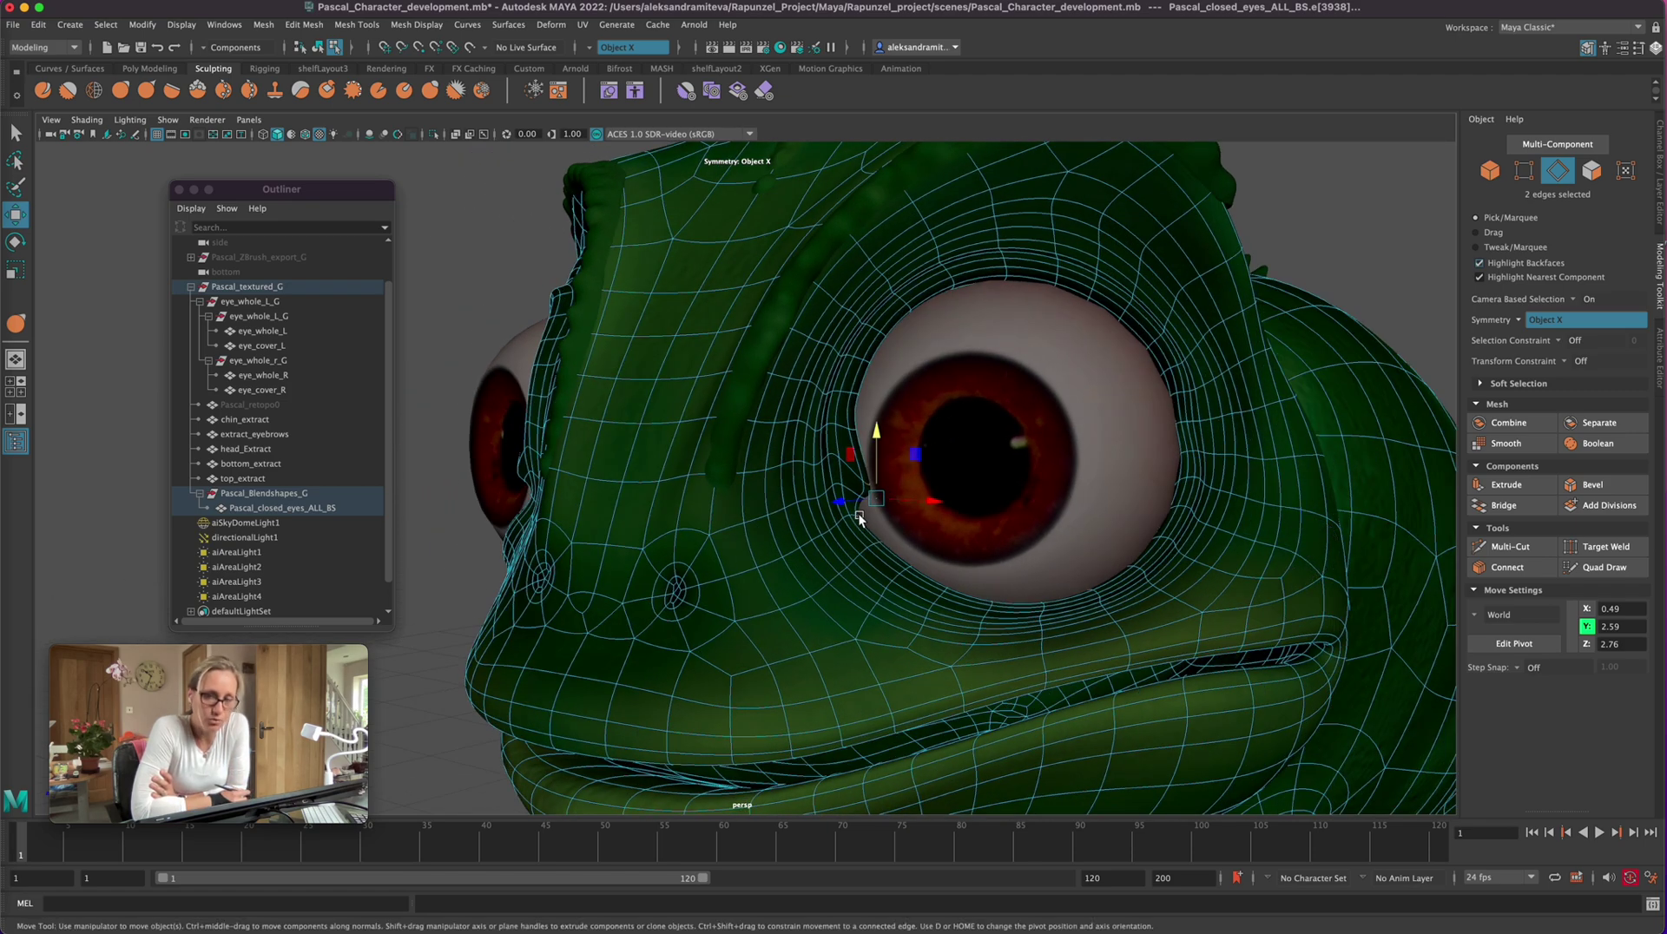
pyautogui.moveTo(859, 512); pyautogui.dragTo(928, 491, button='middle')
pyautogui.moveTo(855, 450)
pyautogui.mouseDown()
pyautogui.moveTo(853, 430)
pyautogui.moveTo(854, 445)
pyautogui.mouseUp()
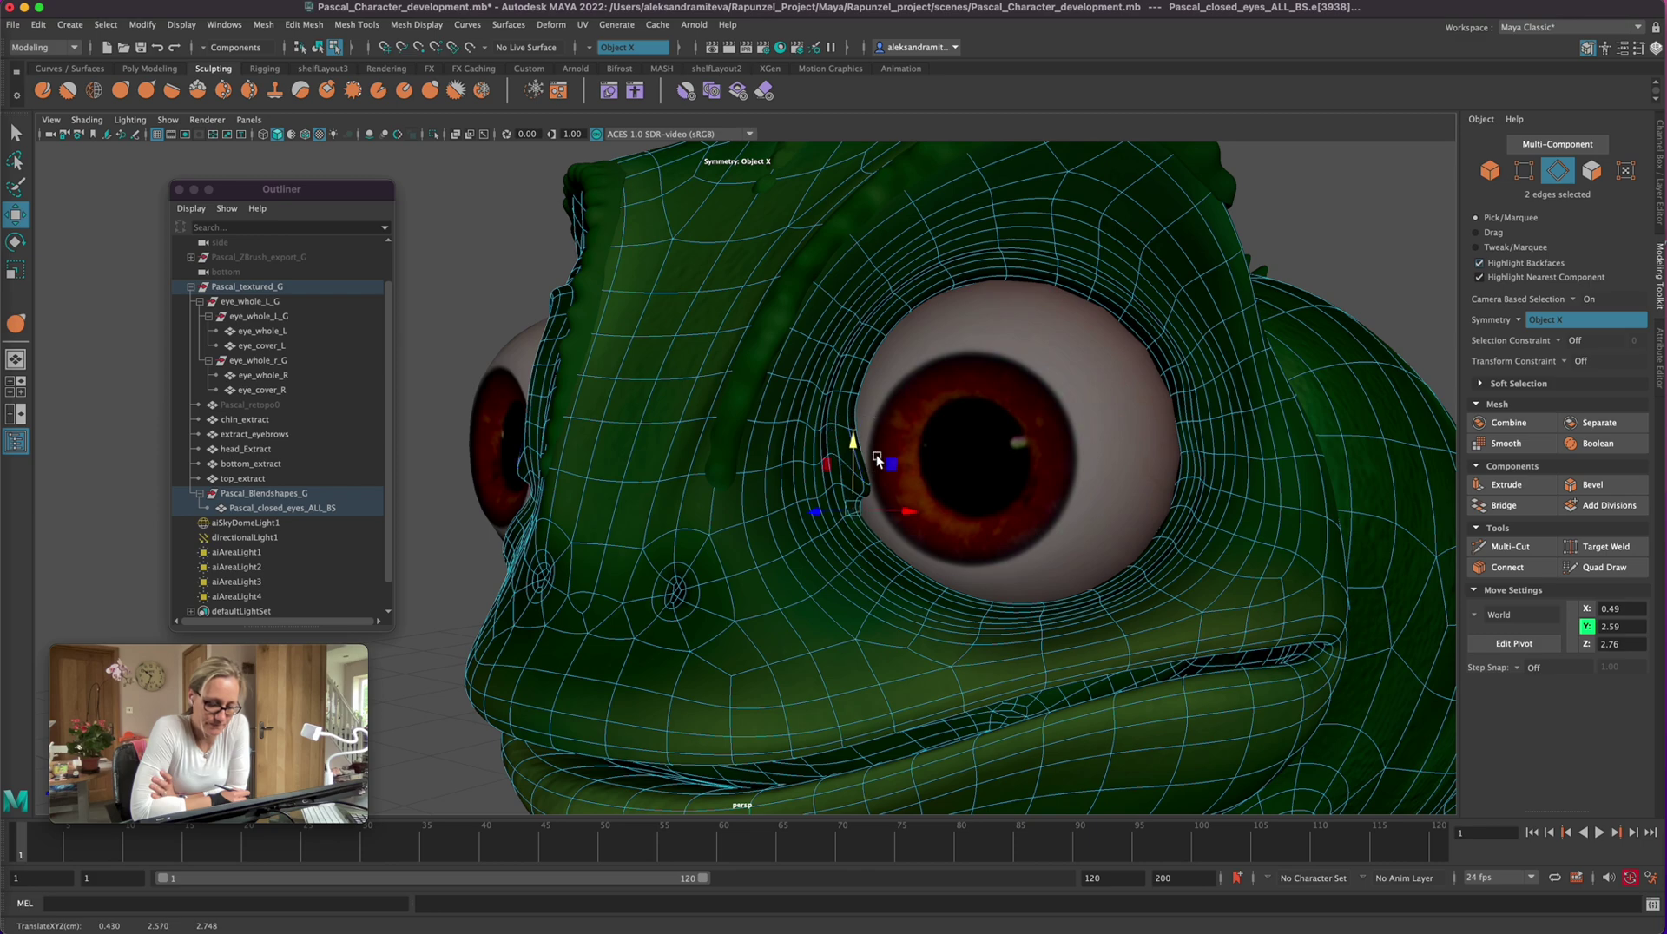
pyautogui.click(880, 541)
pyautogui.moveTo(881, 477); pyautogui.dragTo(882, 417)
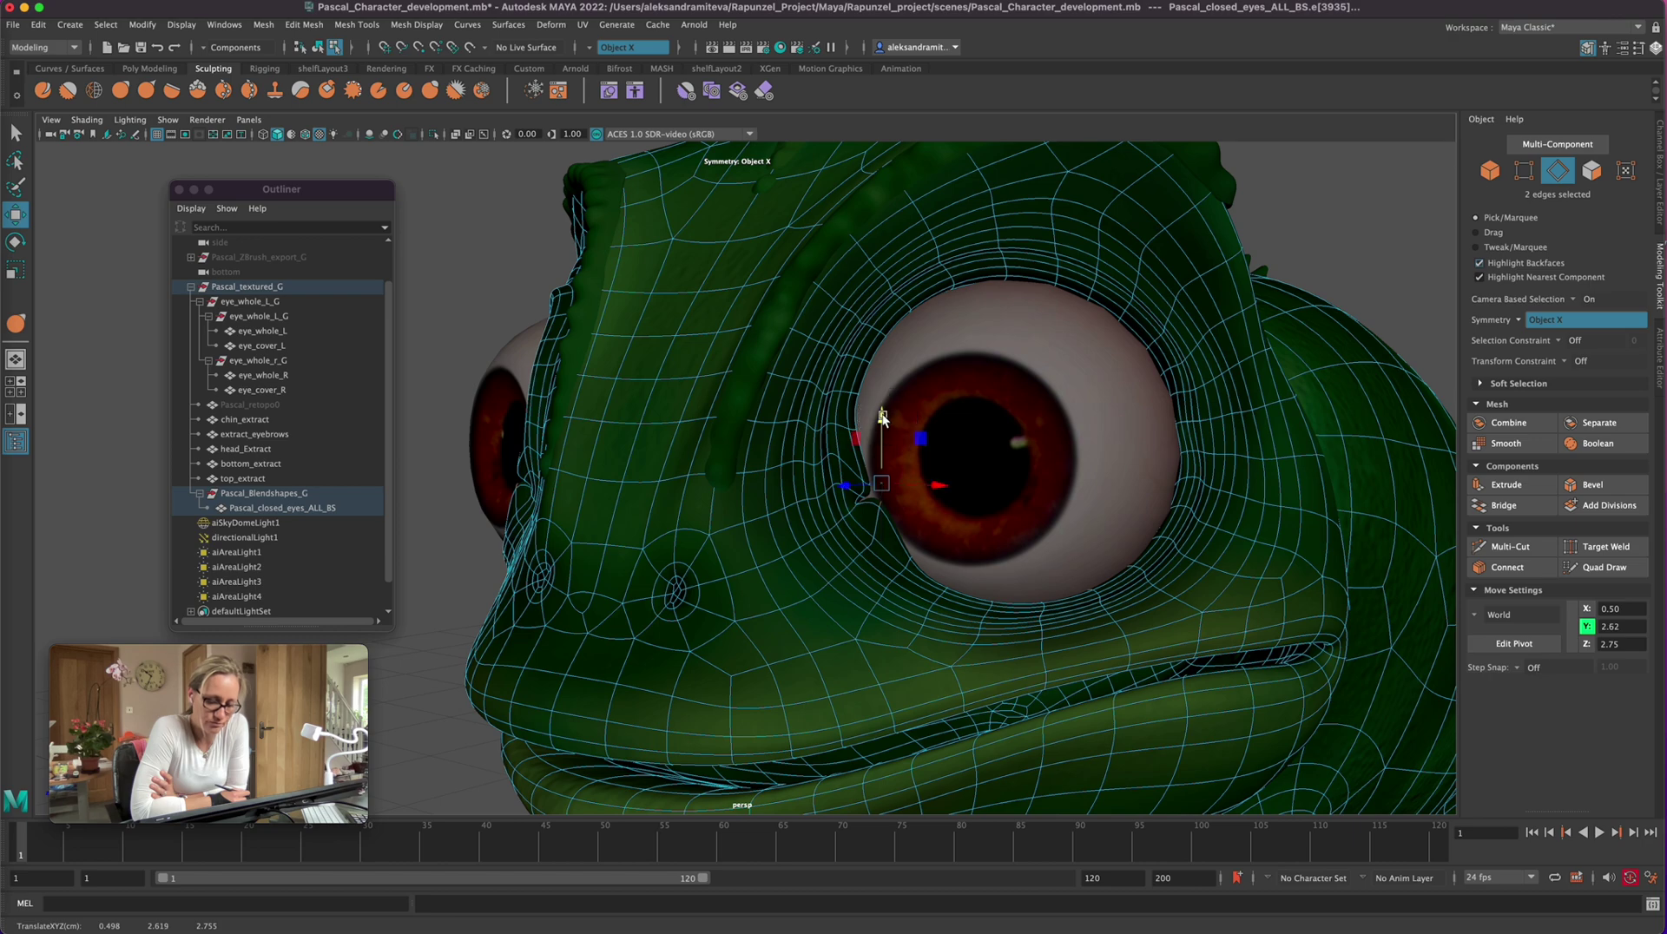
pyautogui.keyDown('alt'); pyautogui.moveTo(953, 644); pyautogui.dragTo(974, 651); pyautogui.keyUp('alt')
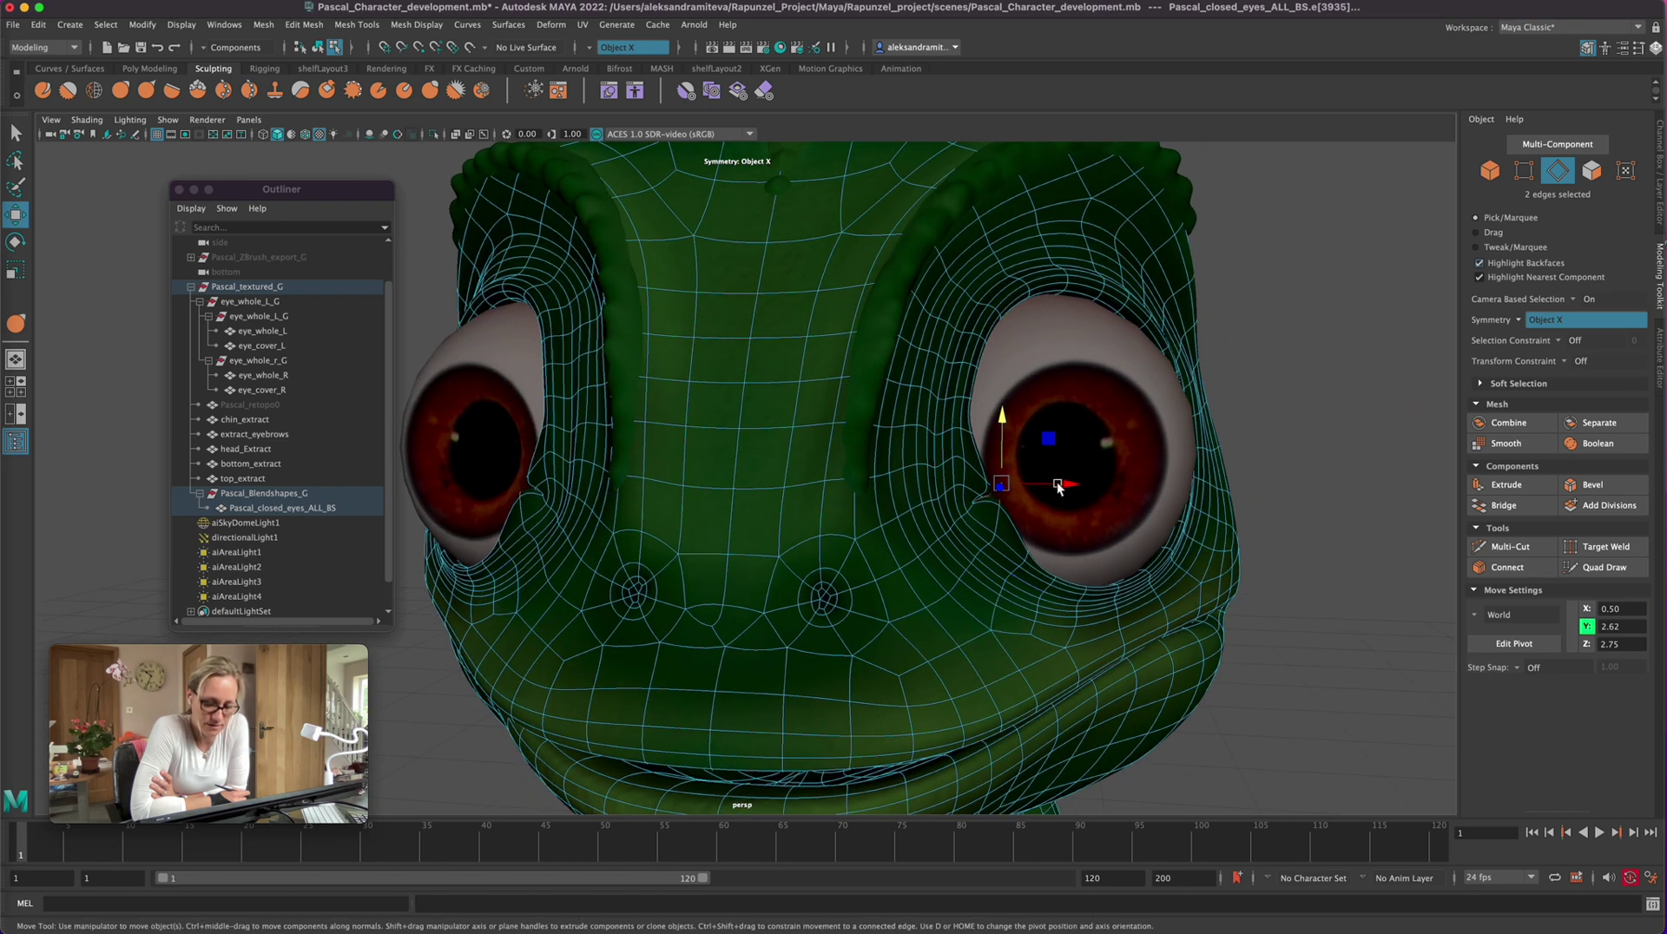
pyautogui.moveTo(1058, 489); pyautogui.dragTo(1051, 489)
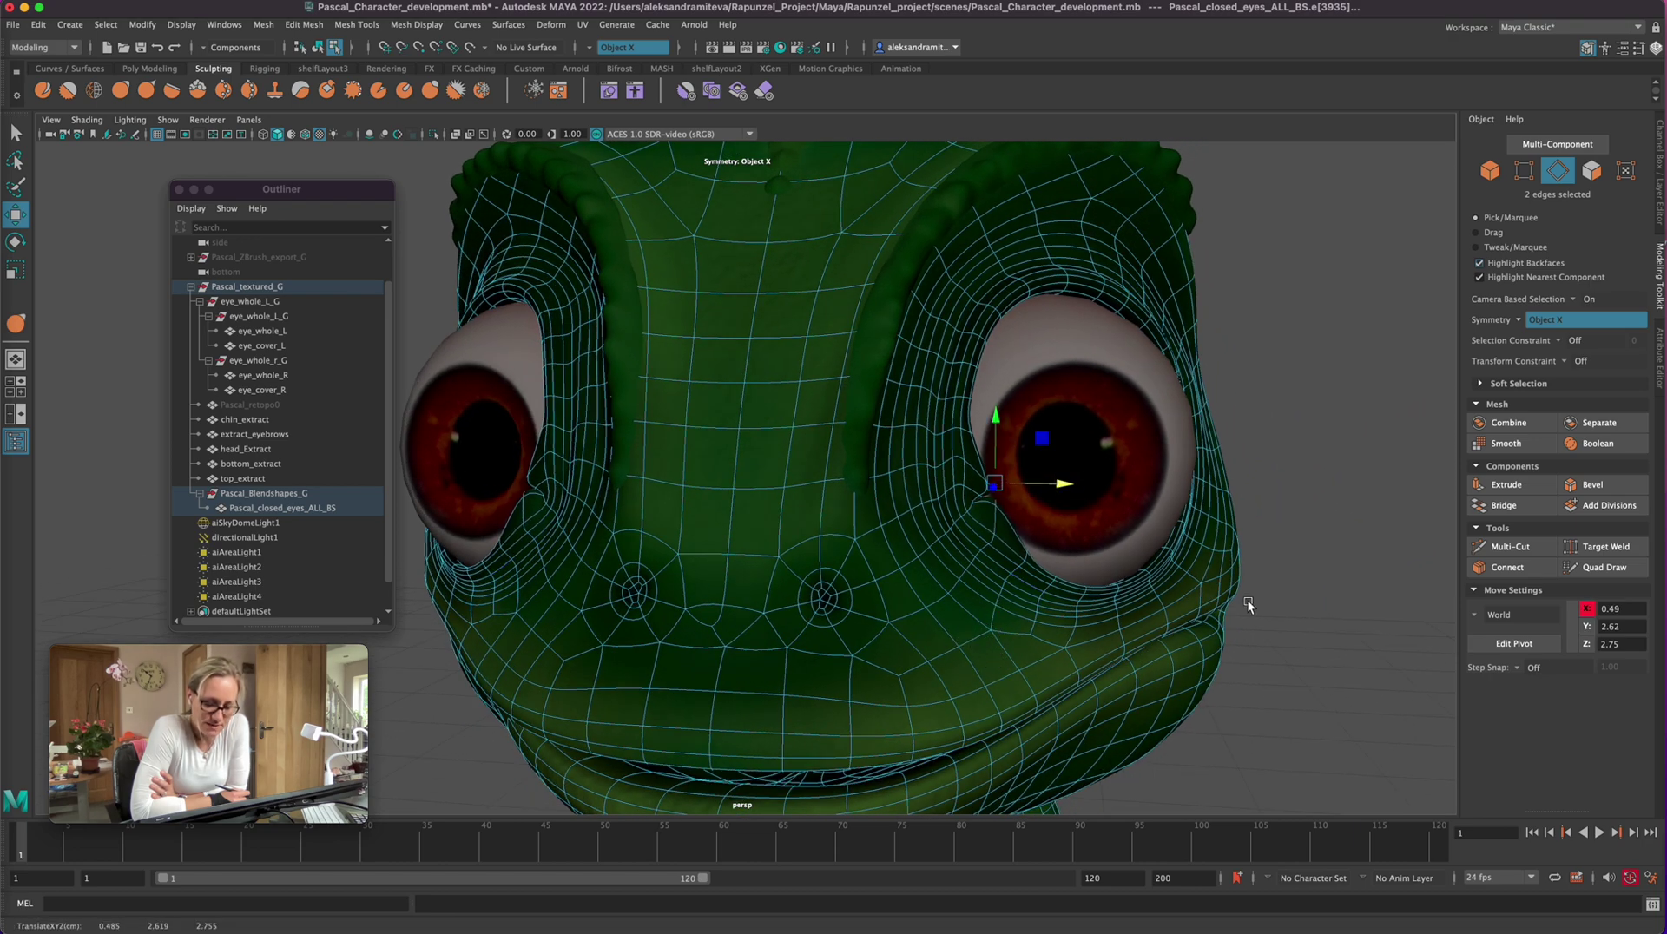
# Step: Pull the upper inner-corner eyelid edge forward in front of the eyeball, to about X 0.49, Y 2.59, Z 2.81
pyautogui.keyDown('alt'); pyautogui.moveTo(1247, 605); pyautogui.dragTo(1123, 582); pyautogui.keyUp('alt')
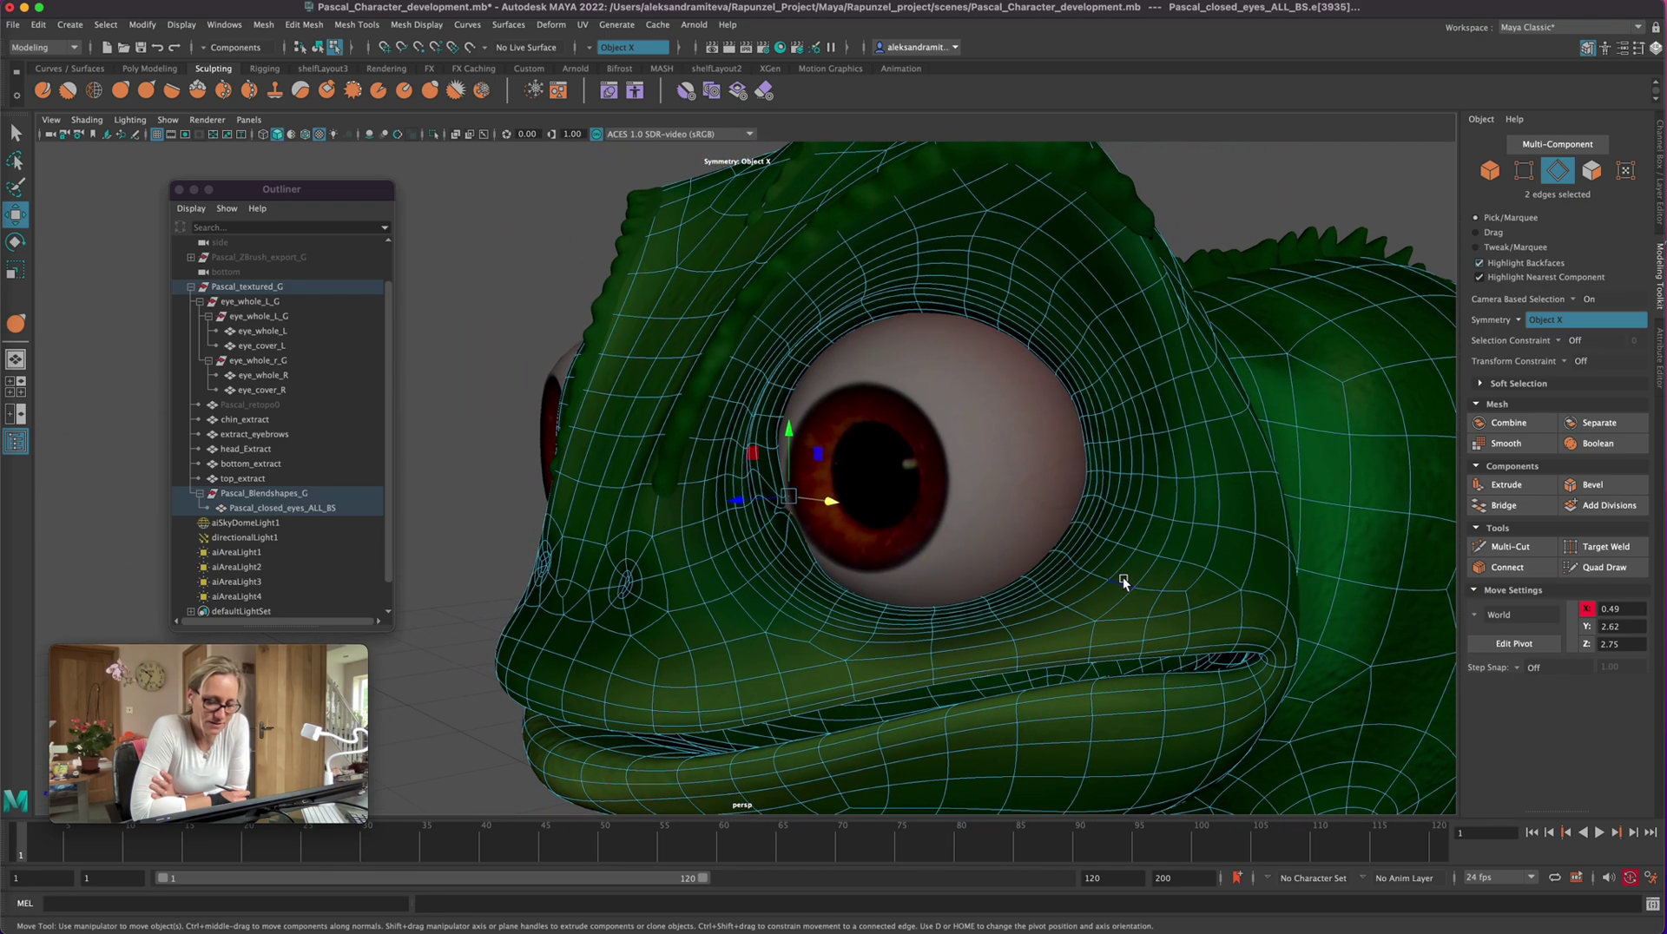
pyautogui.press('q')
pyautogui.keyDown('alt'); pyautogui.moveTo(598, 698); pyautogui.dragTo(558, 705); pyautogui.keyUp('alt')
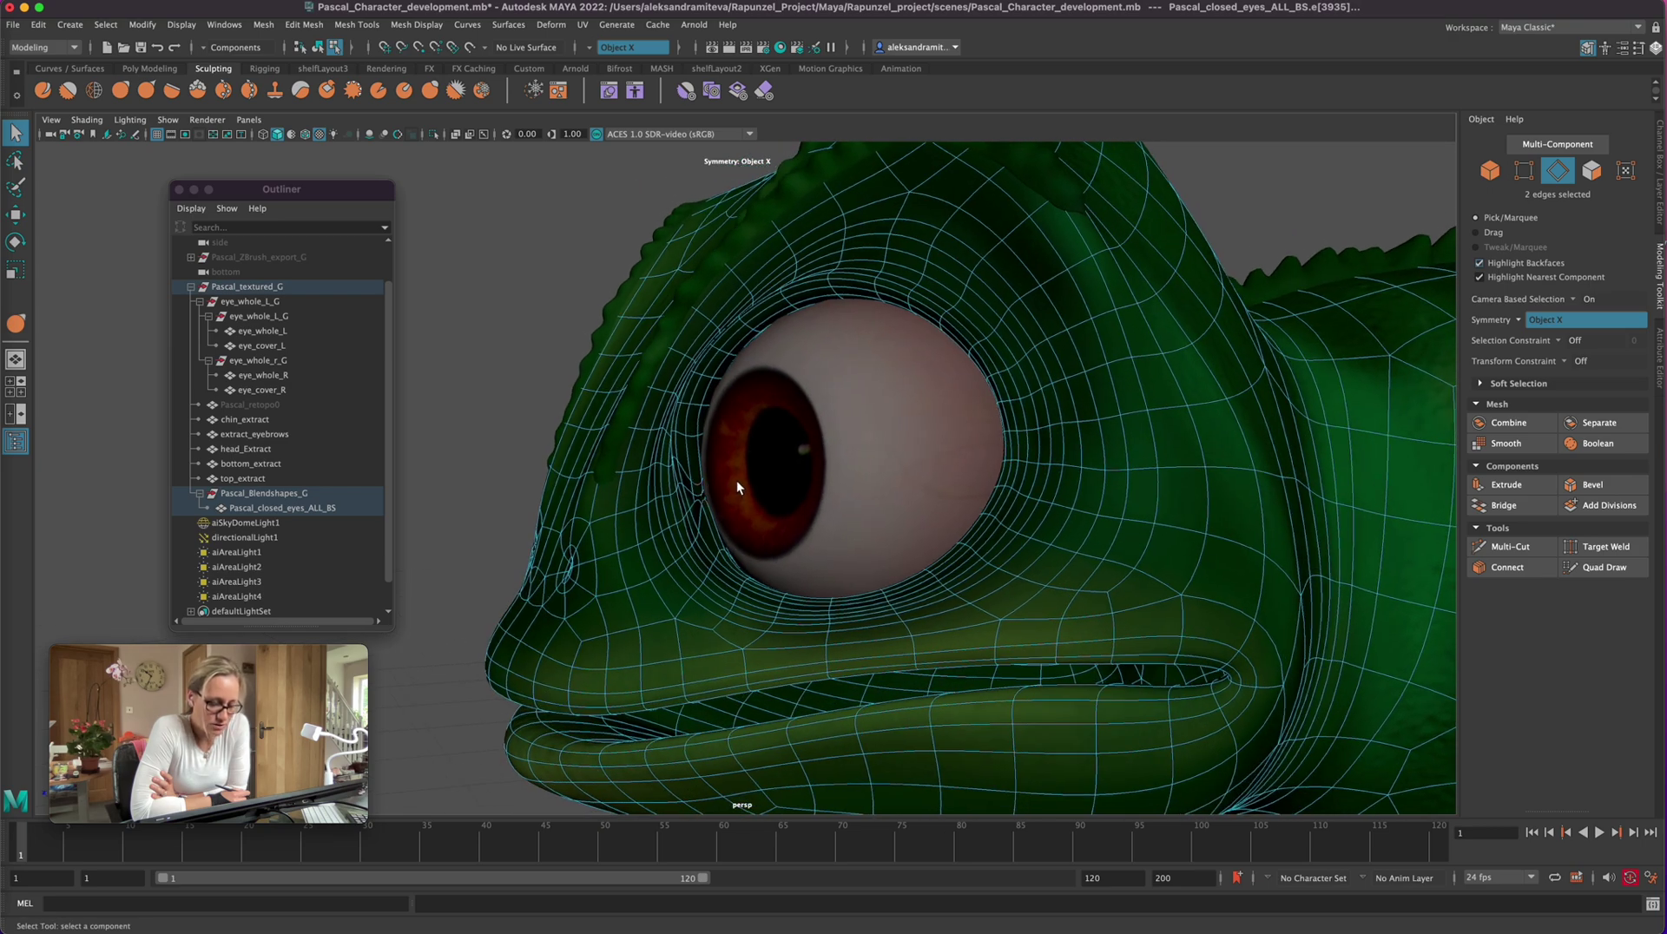
pyautogui.press('w')
pyautogui.moveTo(689, 479); pyautogui.dragTo(613, 498)
pyautogui.keyDown('alt'); pyautogui.moveTo(624, 691); pyautogui.dragTo(671, 661); pyautogui.keyUp('alt')
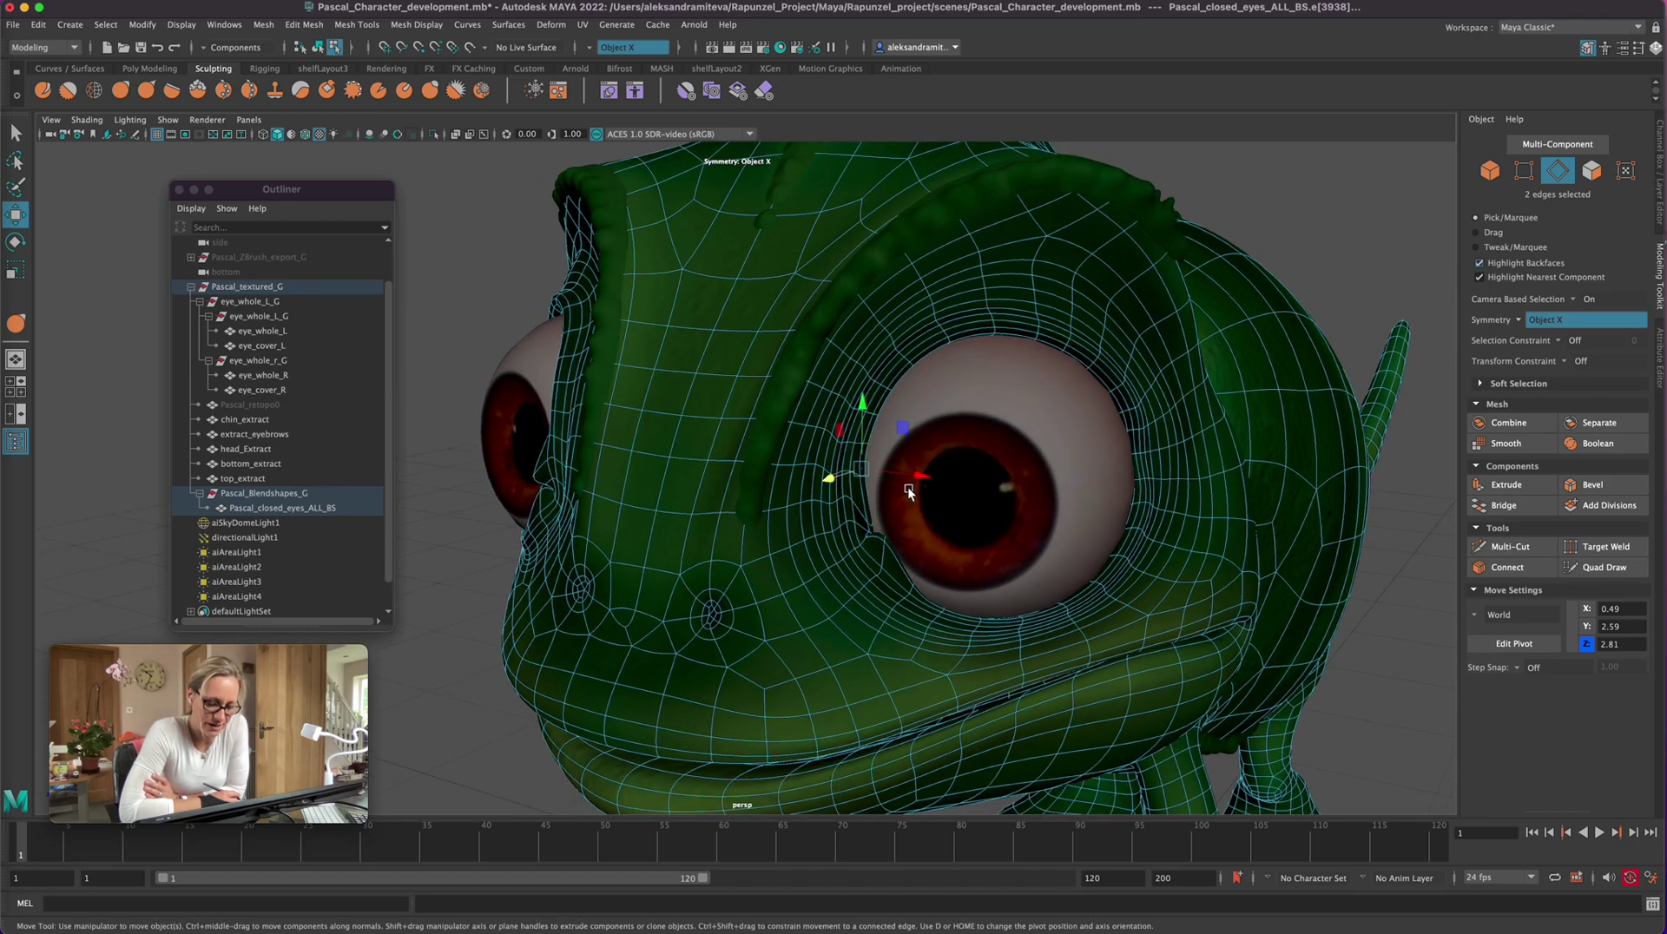
# Step: Move the next eyelid edge up from the inner corner out over the iris, to about X 0.55, Y 2.64, Z 2.82
pyautogui.moveTo(862, 472); pyautogui.dragTo(878, 437)
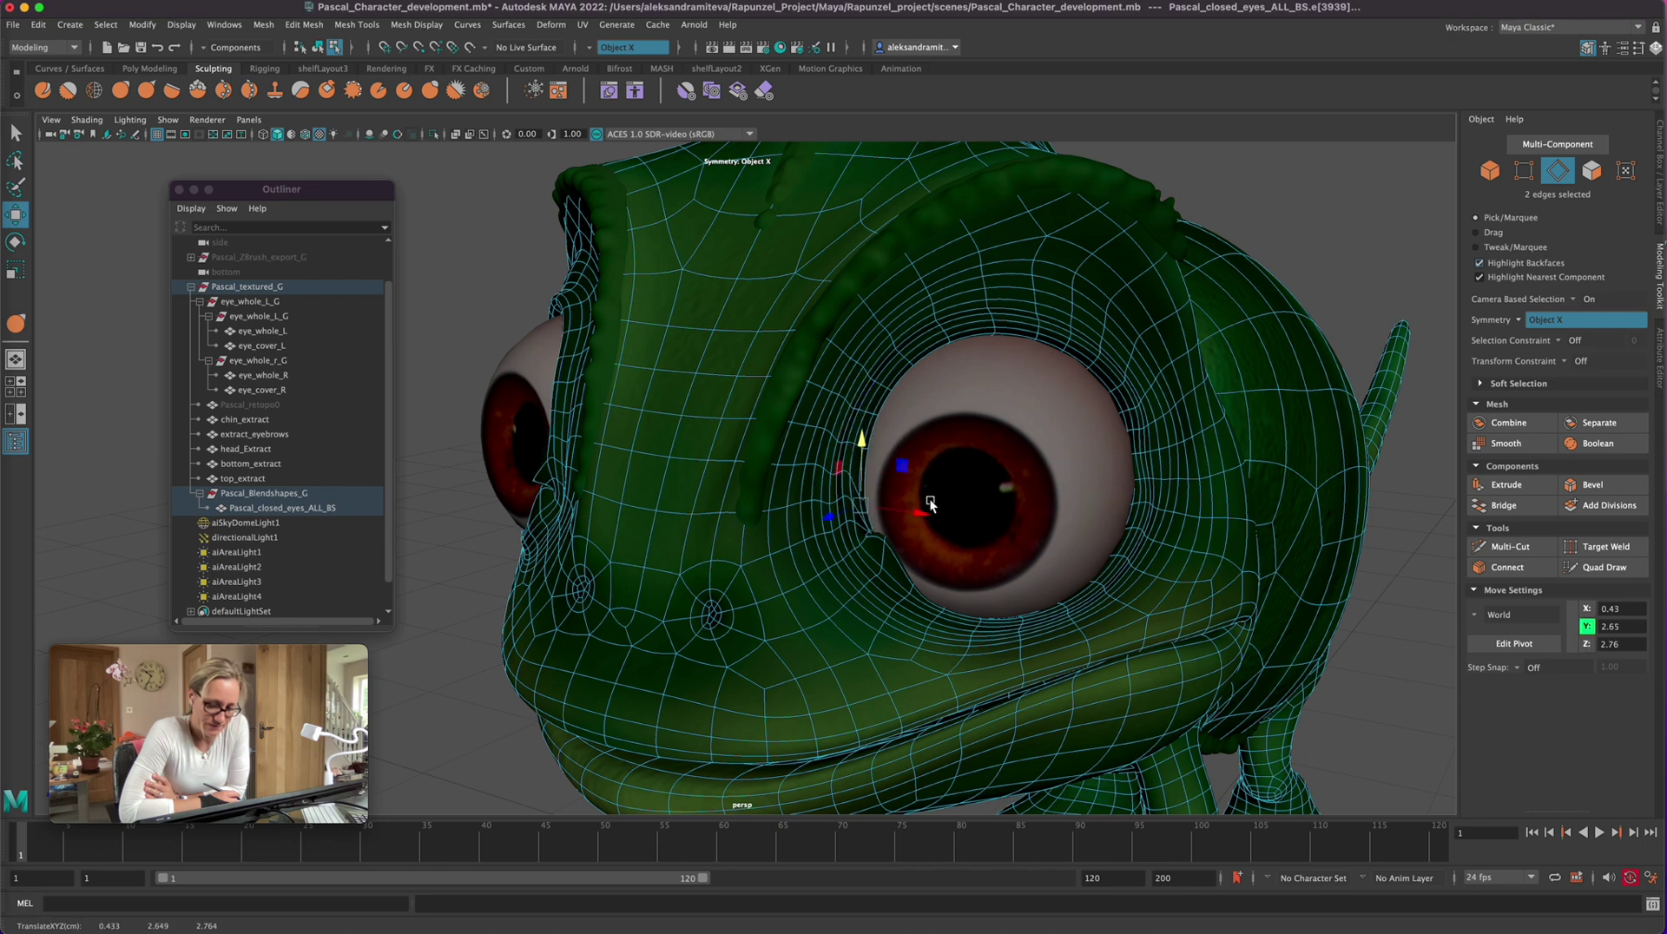
pyautogui.moveTo(922, 513); pyautogui.dragTo(865, 530)
pyautogui.moveTo(897, 450); pyautogui.dragTo(908, 454)
pyautogui.moveTo(933, 663)
pyautogui.keyDown('alt'); pyautogui.mouseDown()
pyautogui.moveTo(861, 667)
pyautogui.moveTo(938, 661)
pyautogui.mouseUp(); pyautogui.keyUp('alt')
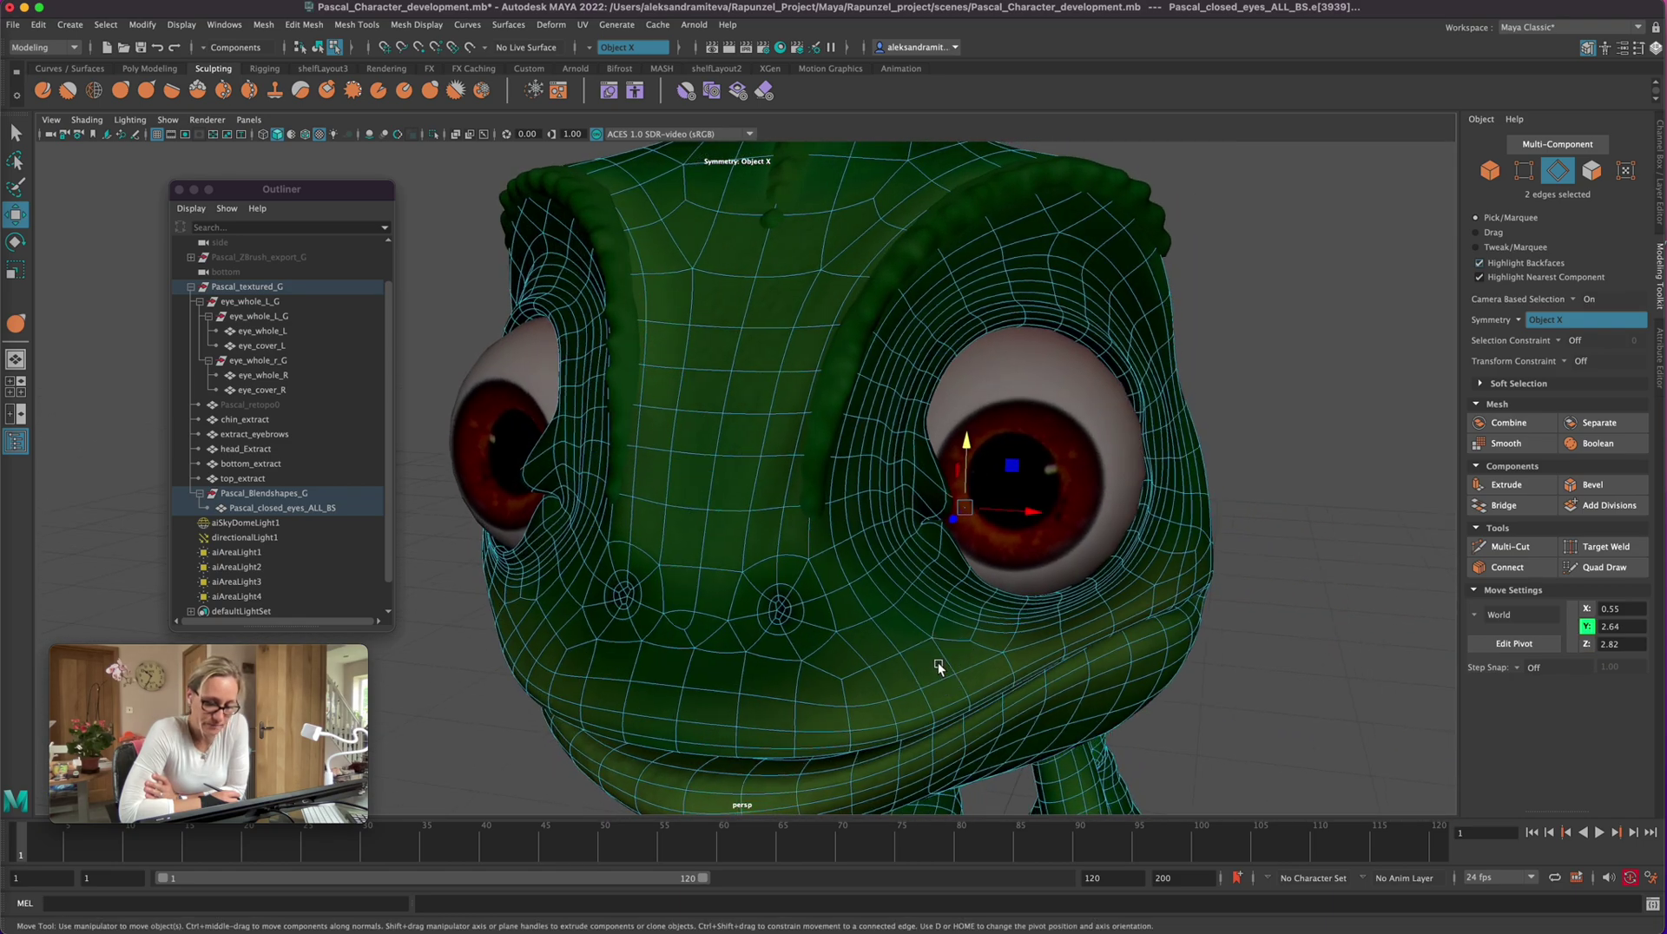
# Step: Select the following edge up the inner eyelid rim and move it down over the iris, to about X 0.57, Y 2.63, Z 2.79
pyautogui.click(928, 440)
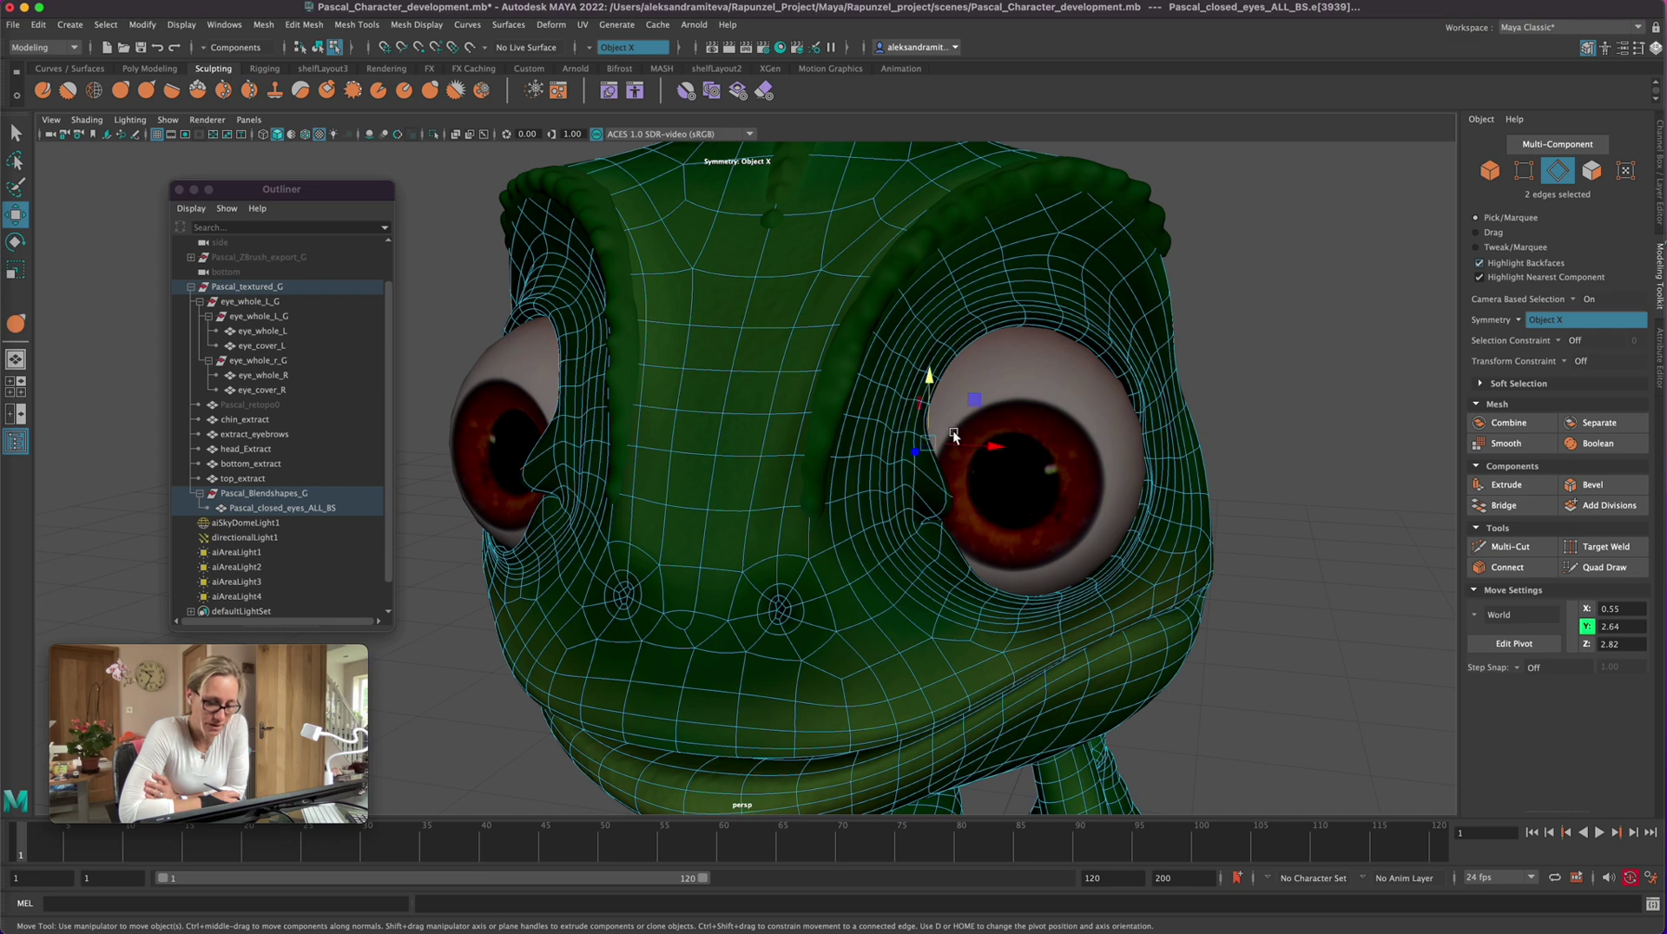
pyautogui.press('q')
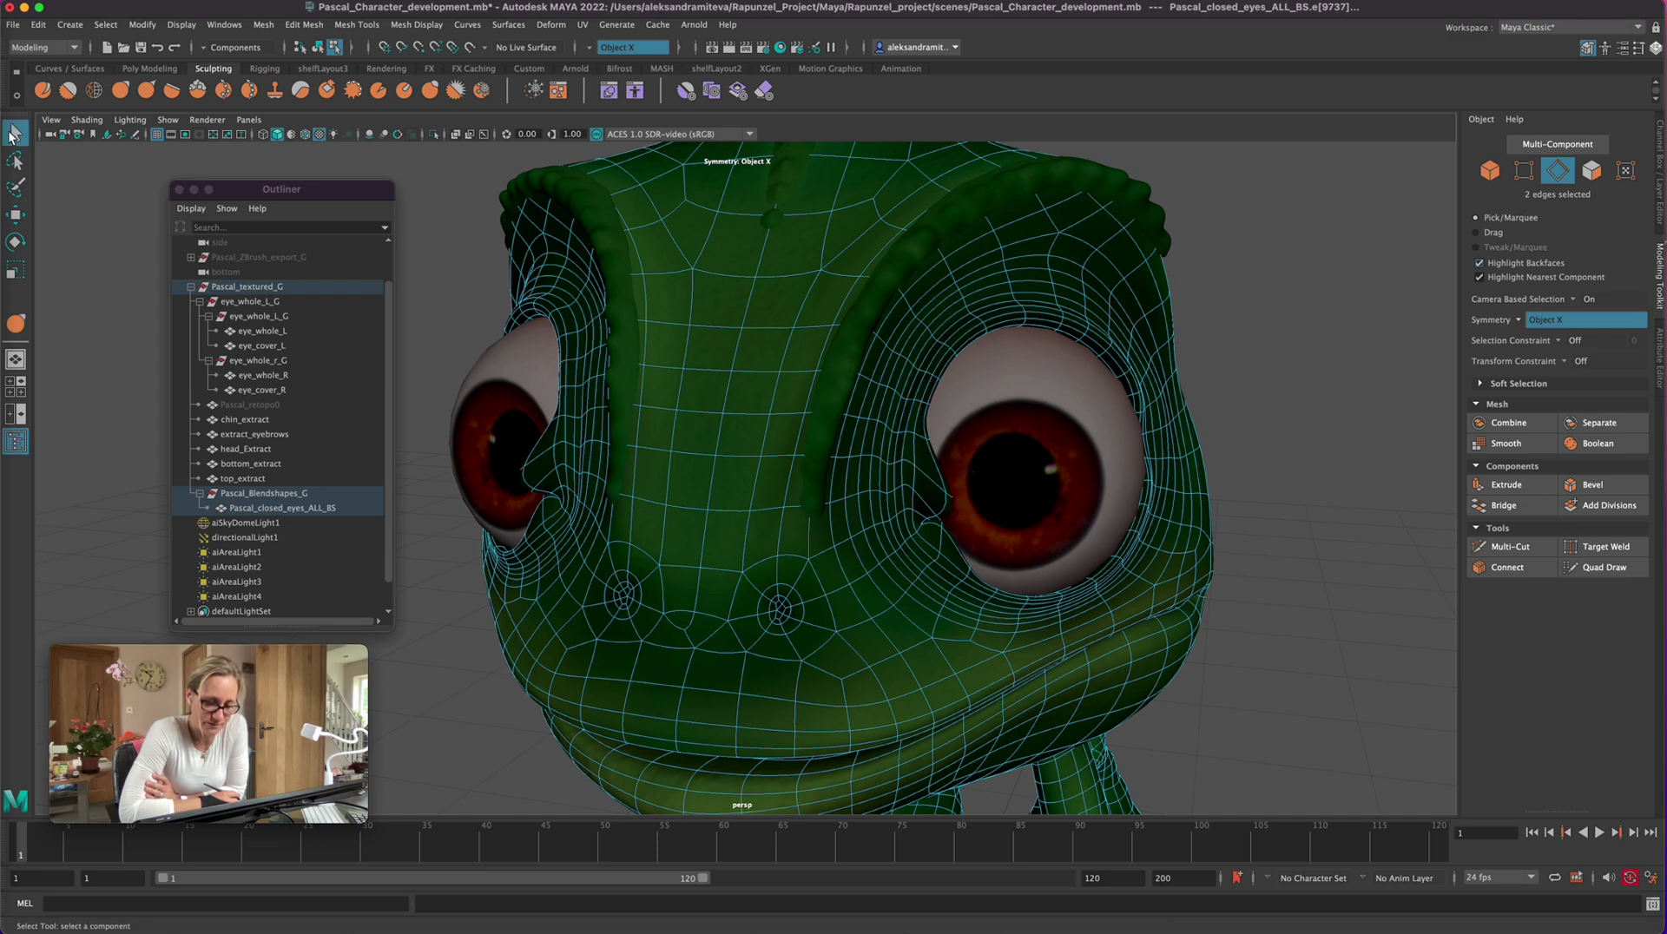
pyautogui.click(932, 444)
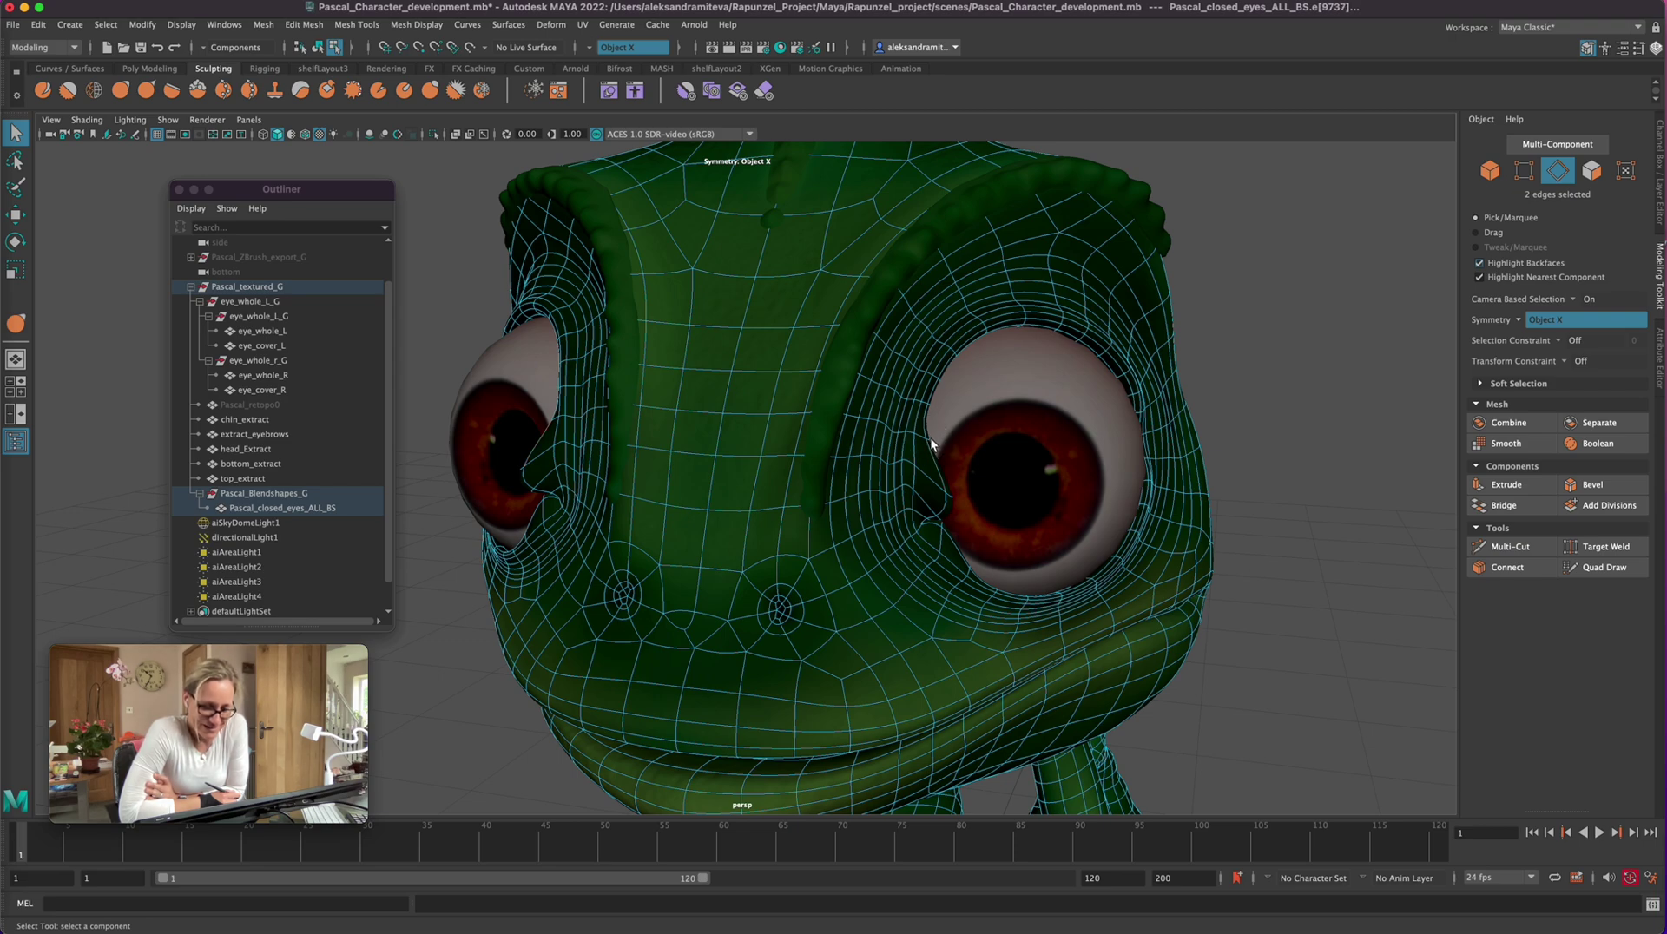
pyautogui.click(939, 437)
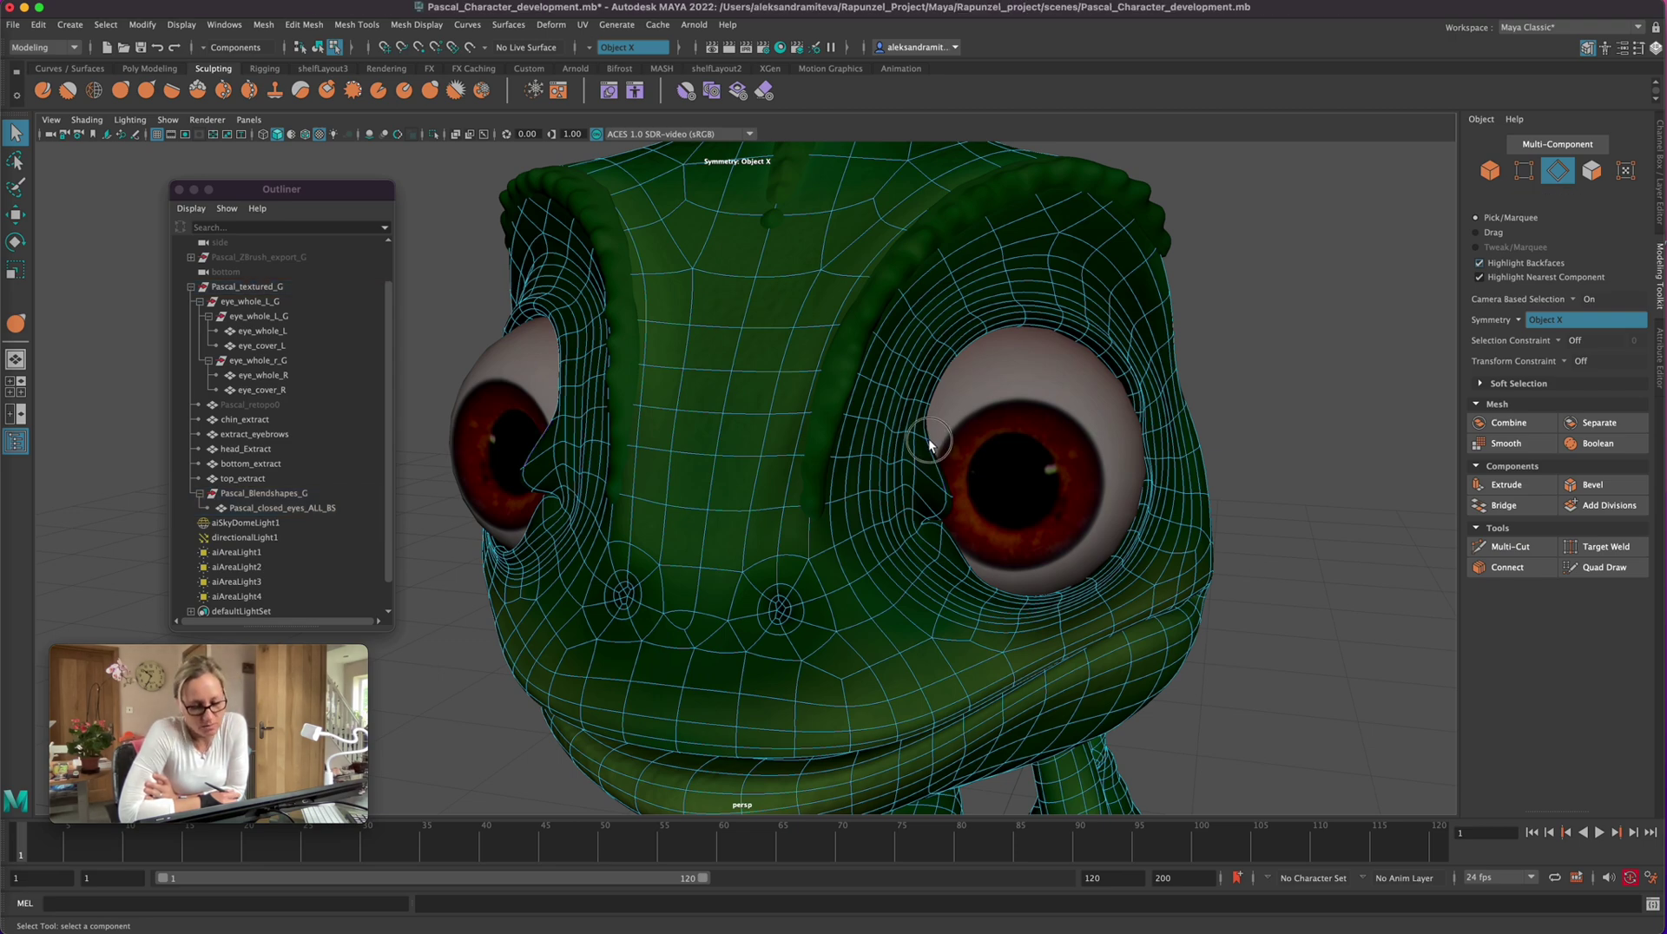
pyautogui.press('super+z')
pyautogui.keyDown('alt'); pyautogui.moveTo(1288, 463); pyautogui.dragTo(1250, 460); pyautogui.keyUp('alt')
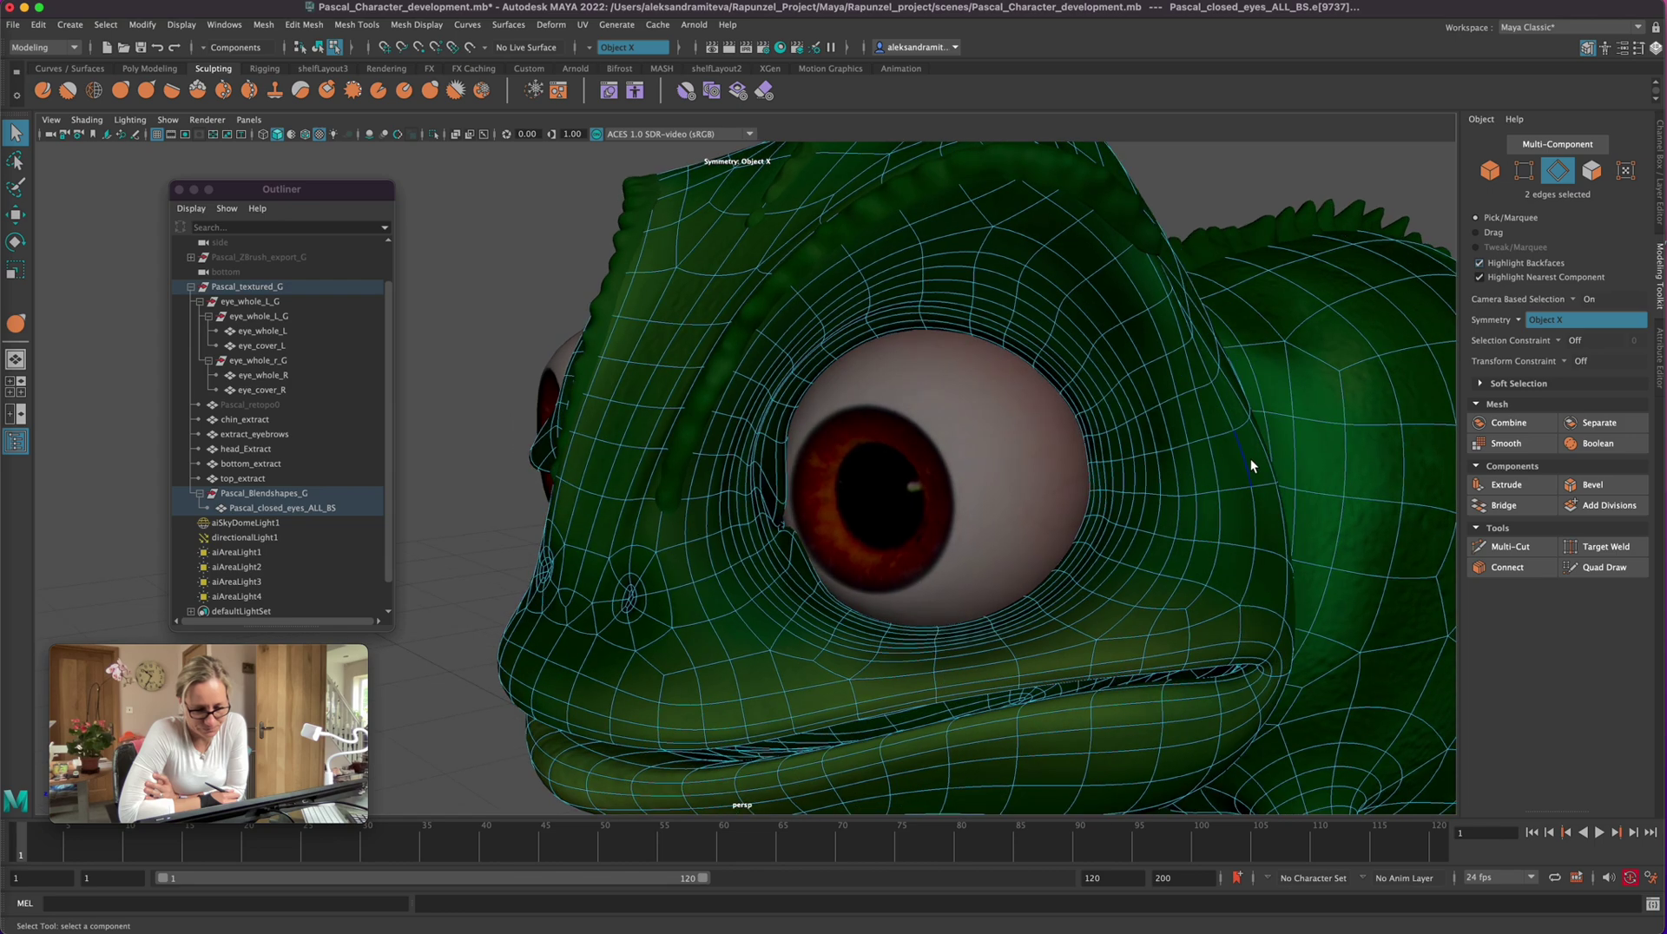
pyautogui.click(804, 439)
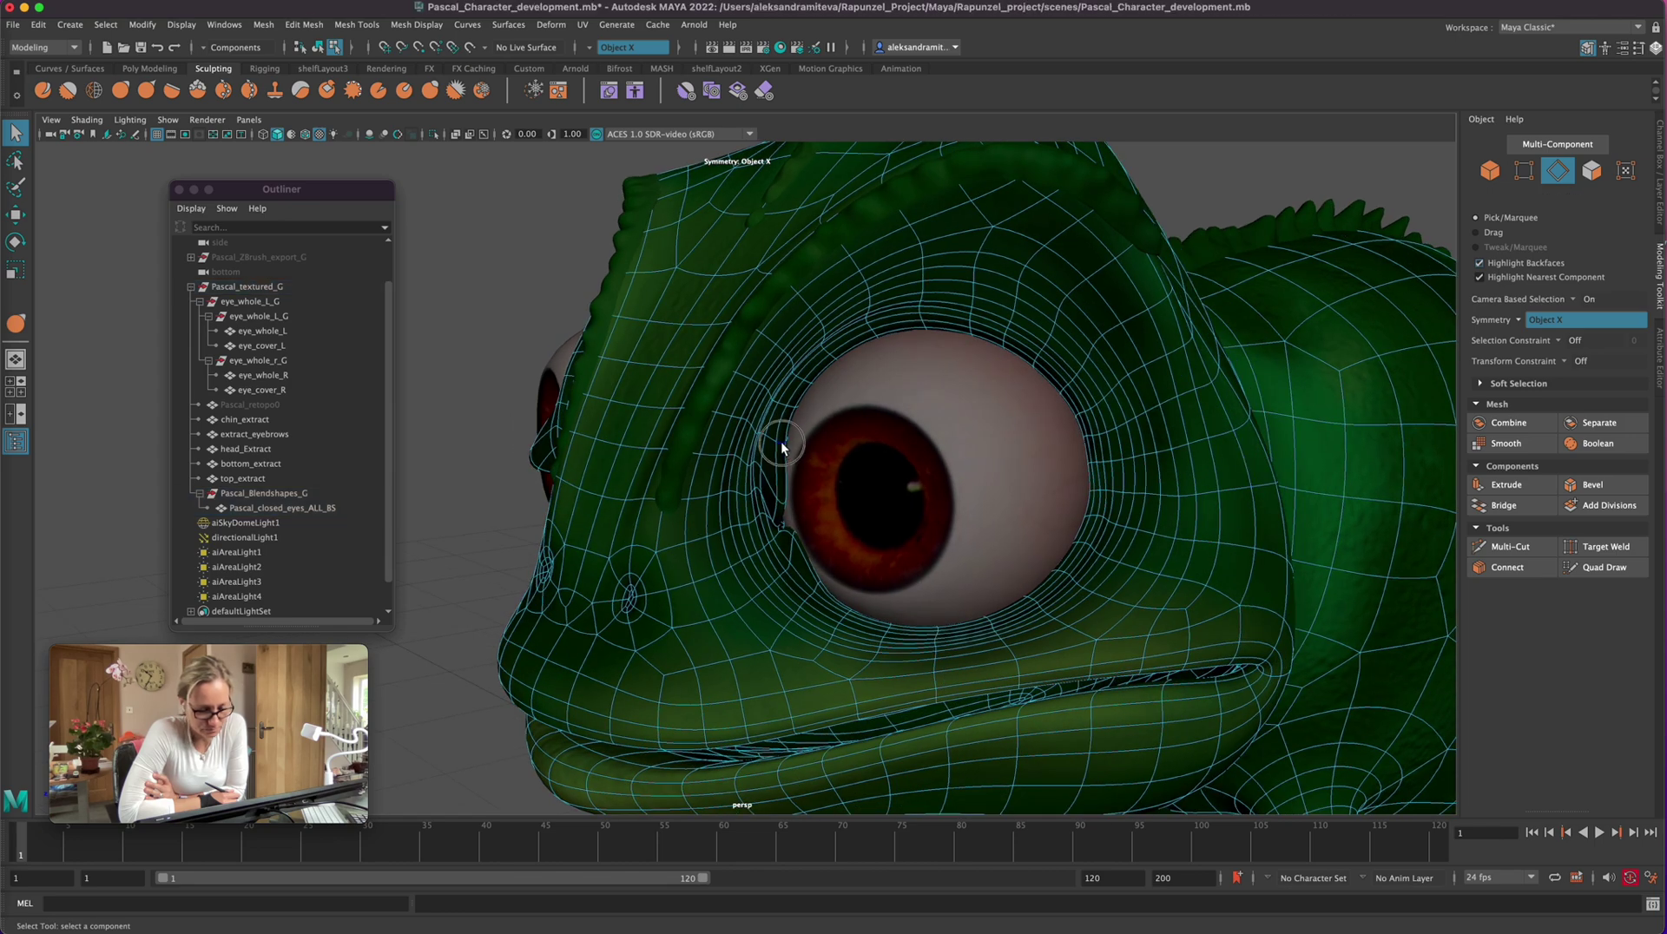
pyautogui.click(792, 452)
pyautogui.press('w')
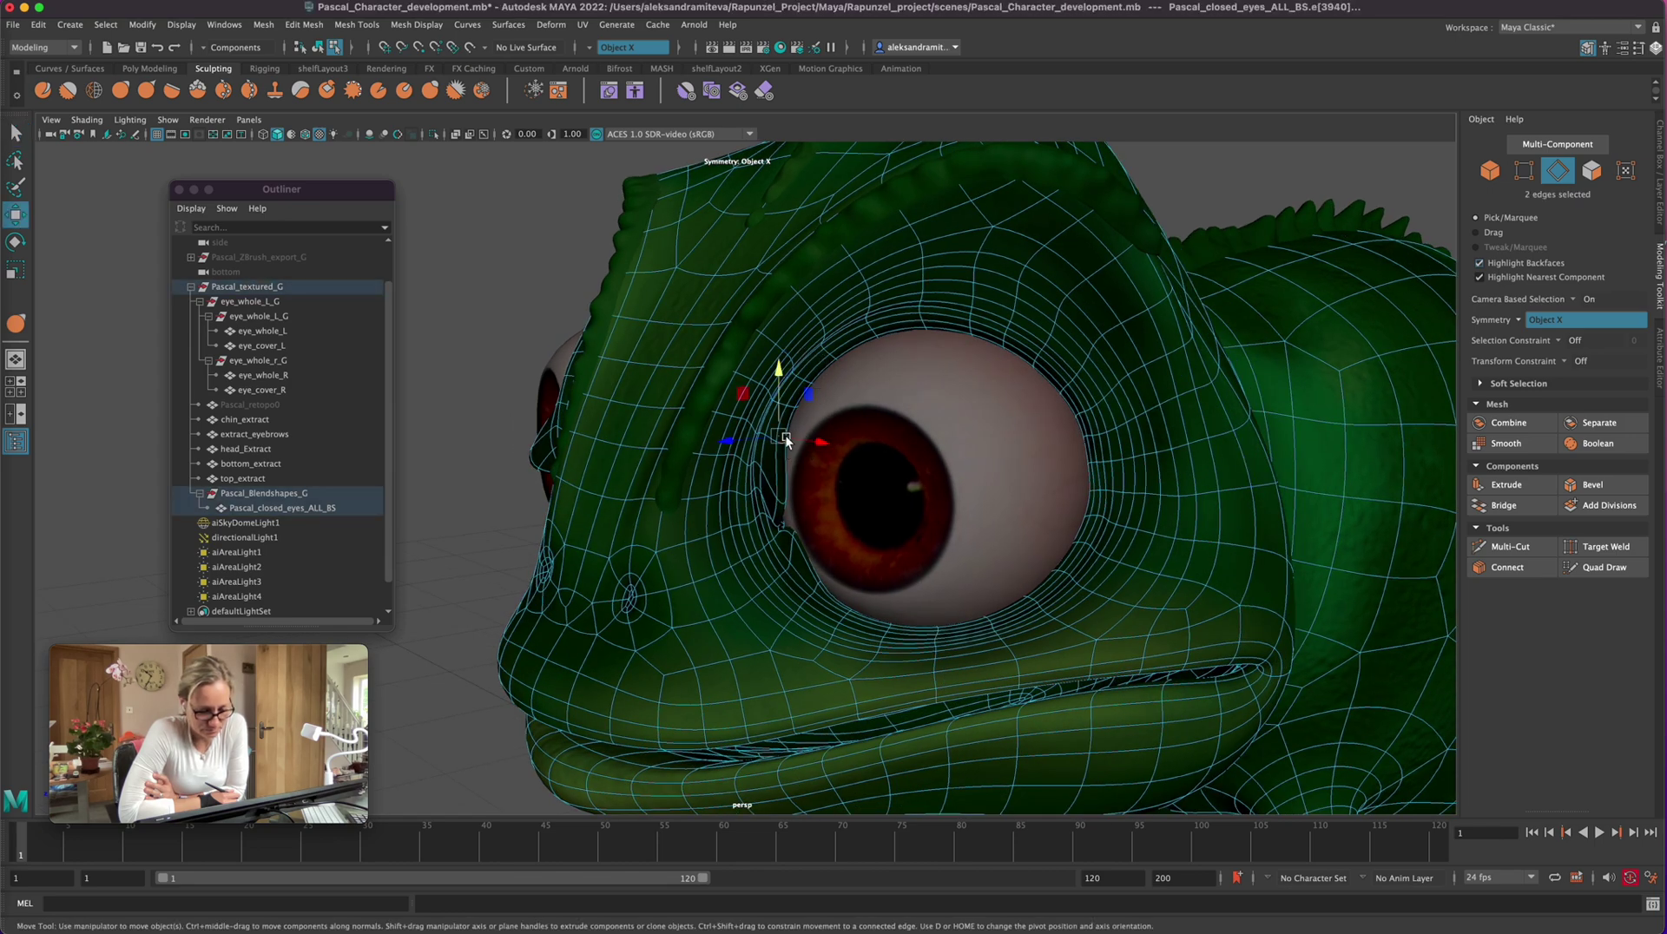
pyautogui.moveTo(785, 438); pyautogui.dragTo(729, 525)
pyautogui.keyDown('alt'); pyautogui.moveTo(863, 667); pyautogui.dragTo(913, 658); pyautogui.keyUp('alt')
pyautogui.moveTo(1070, 491); pyautogui.dragTo(1096, 493)
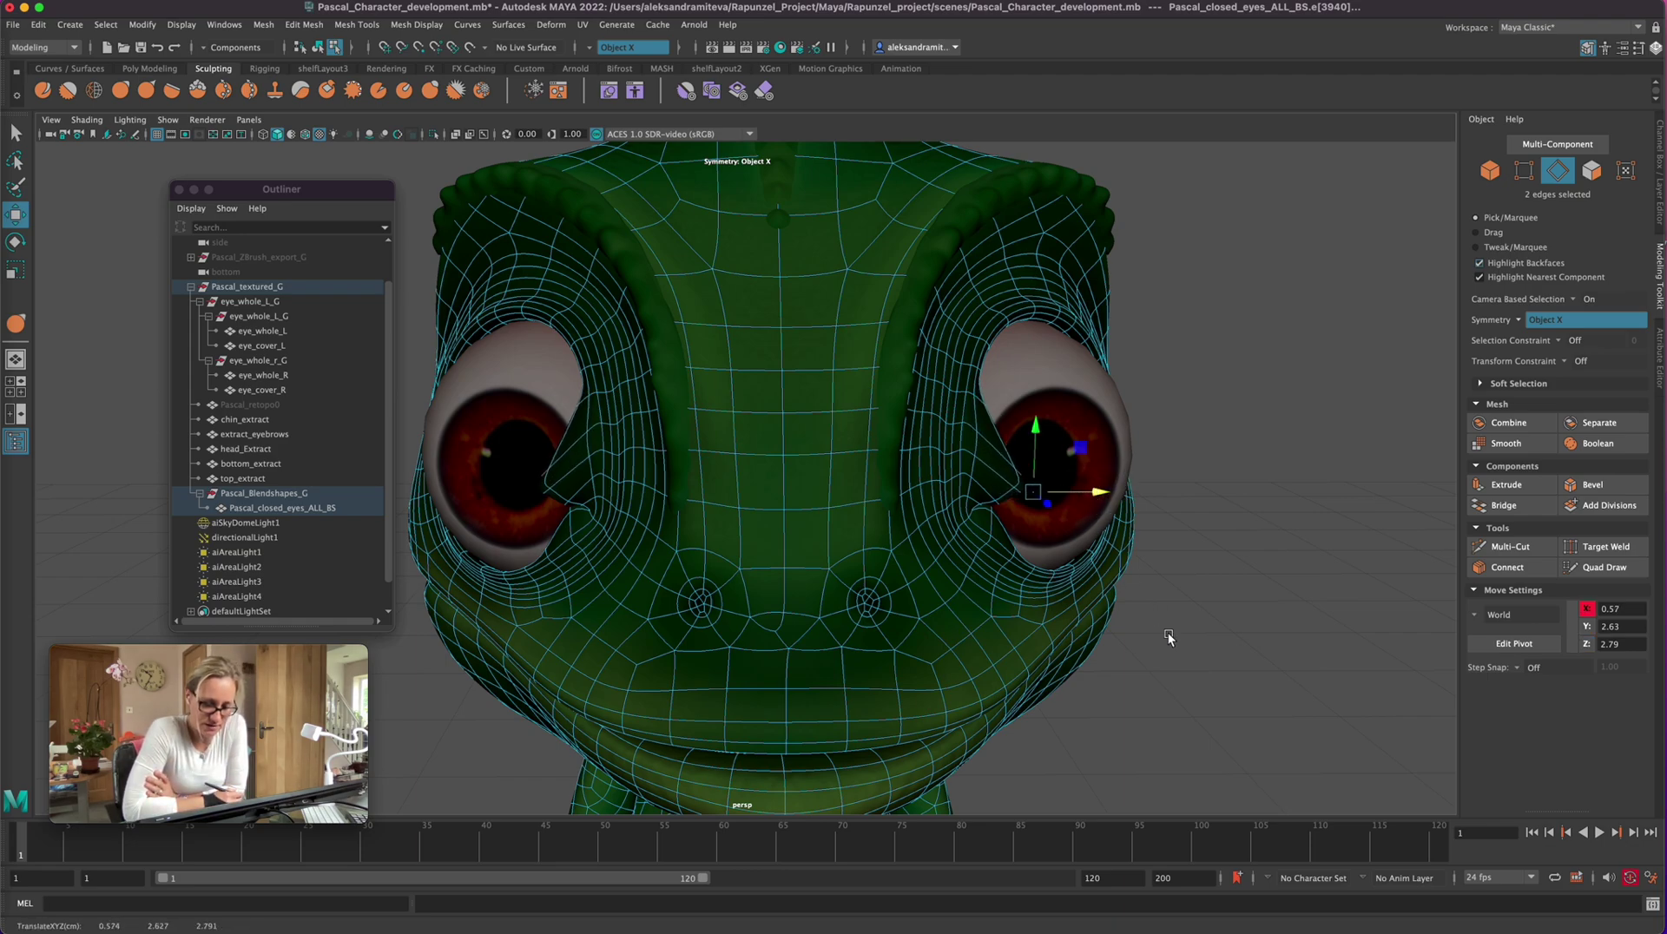
# Step: Undo the moves of the two highest edges shifted along the inner eyelid rim
pyautogui.moveTo(1168, 638)
pyautogui.keyDown('alt'); pyautogui.mouseDown()
pyautogui.moveTo(1164, 587)
pyautogui.moveTo(1190, 607)
pyautogui.moveTo(1180, 635)
pyautogui.mouseUp(); pyautogui.keyUp('alt')
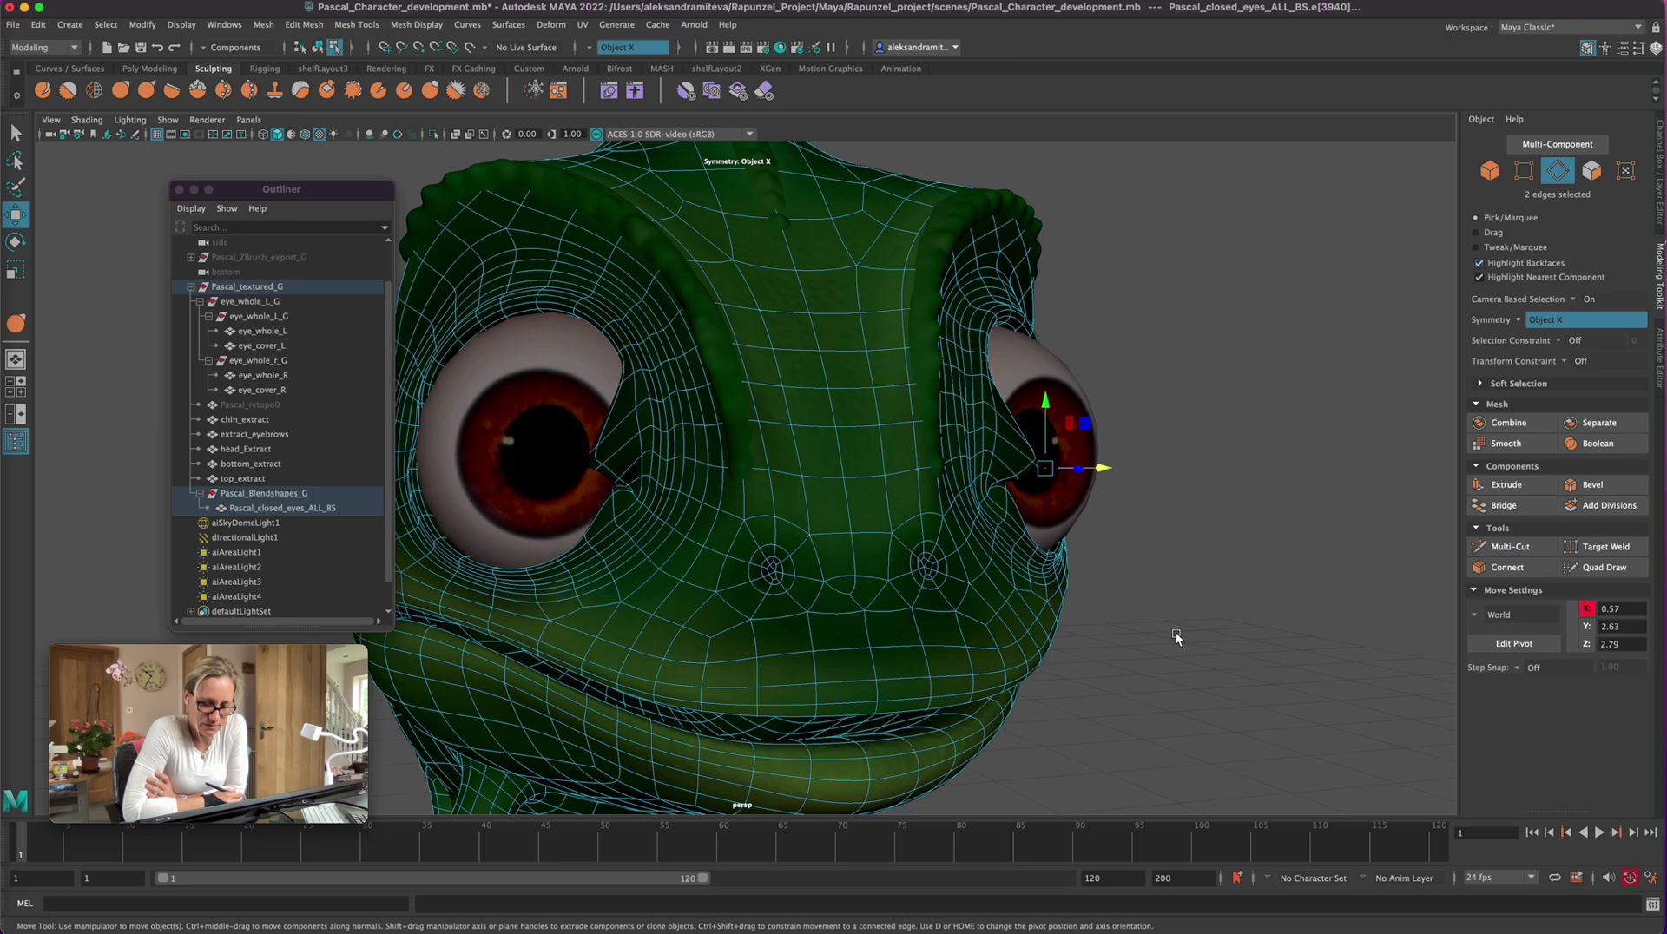
pyautogui.press('z')
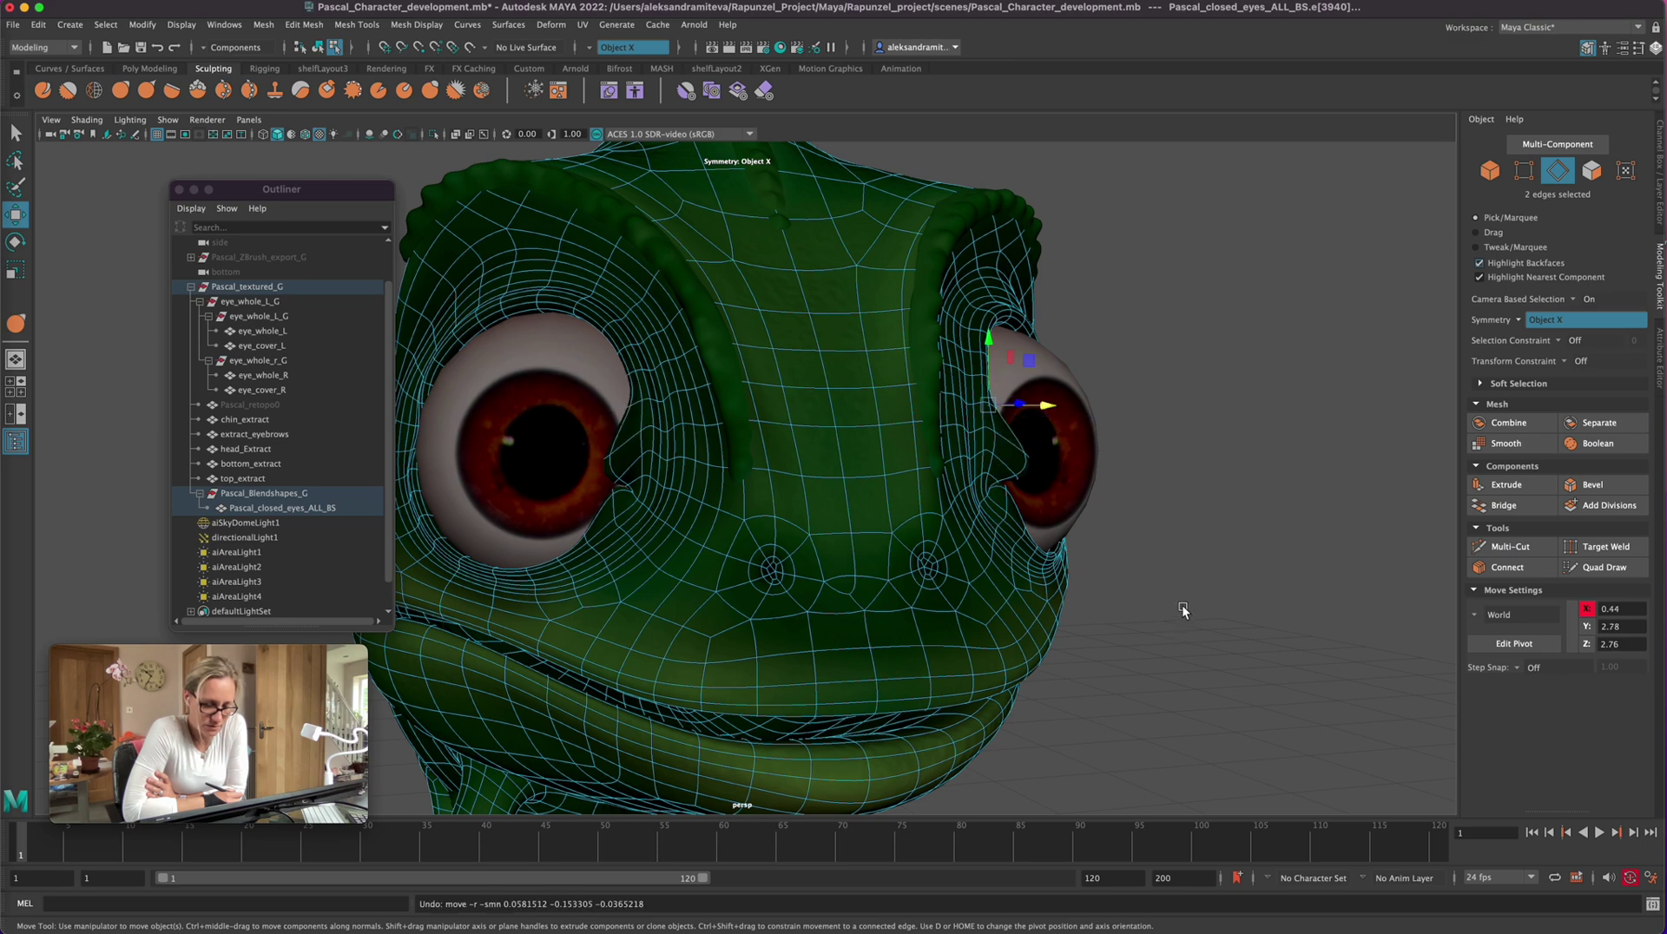
pyautogui.press('z')
pyautogui.press('z')
pyautogui.press('z')
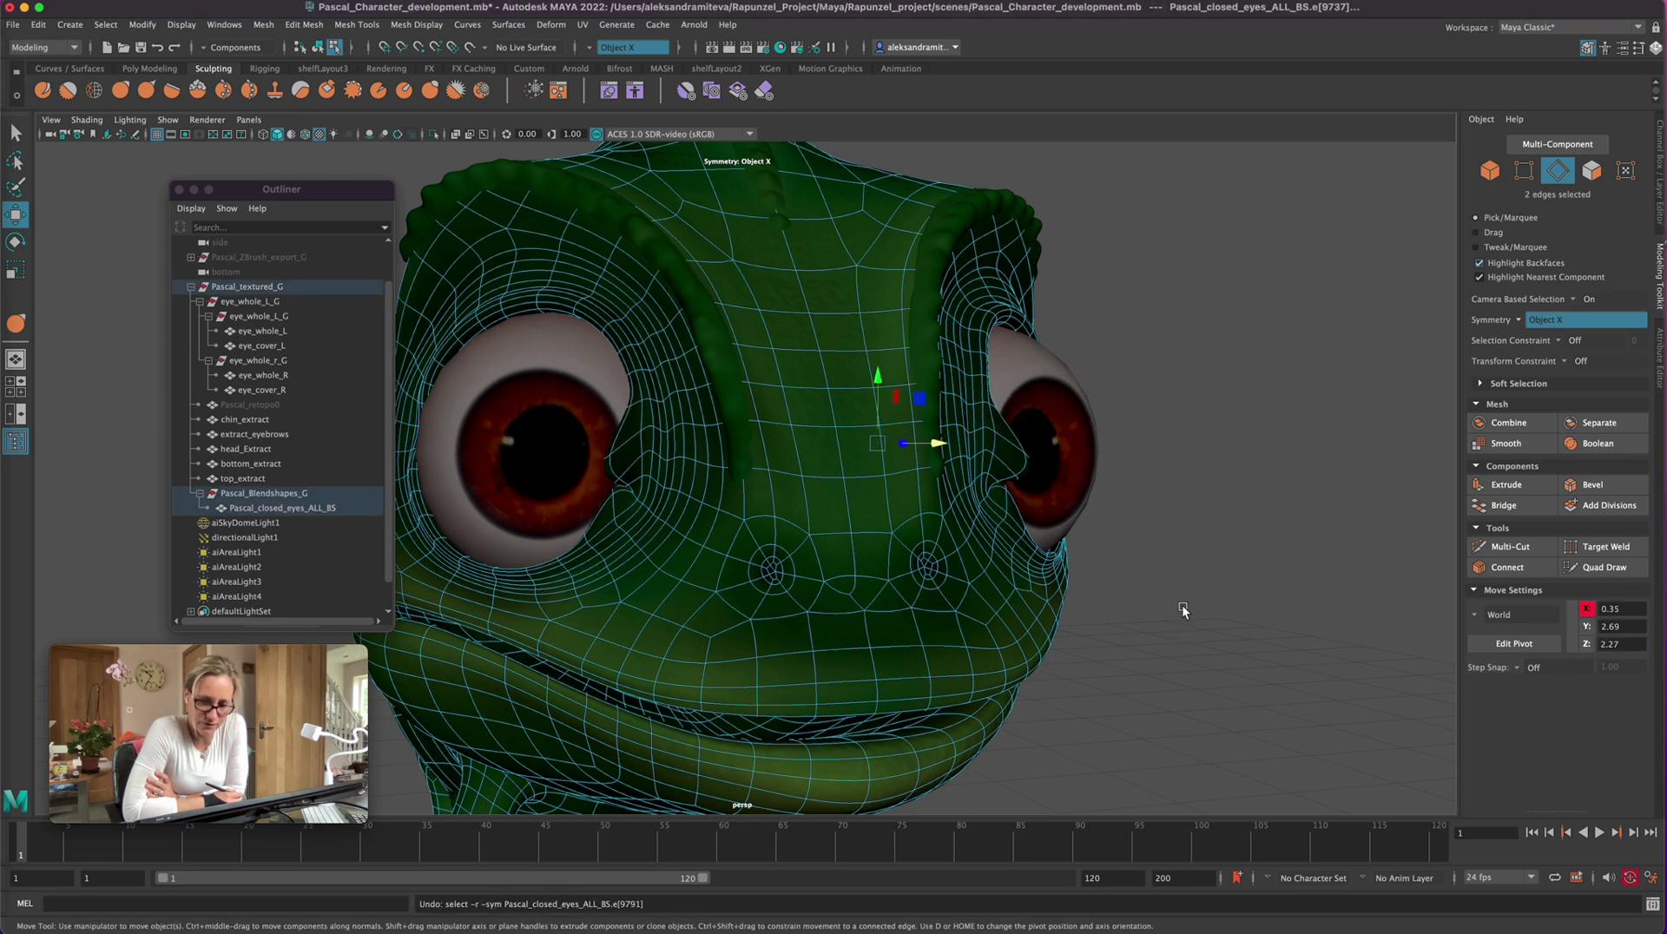
pyautogui.press('z')
pyautogui.press('z')
pyautogui.press('z')
pyautogui.press('z')
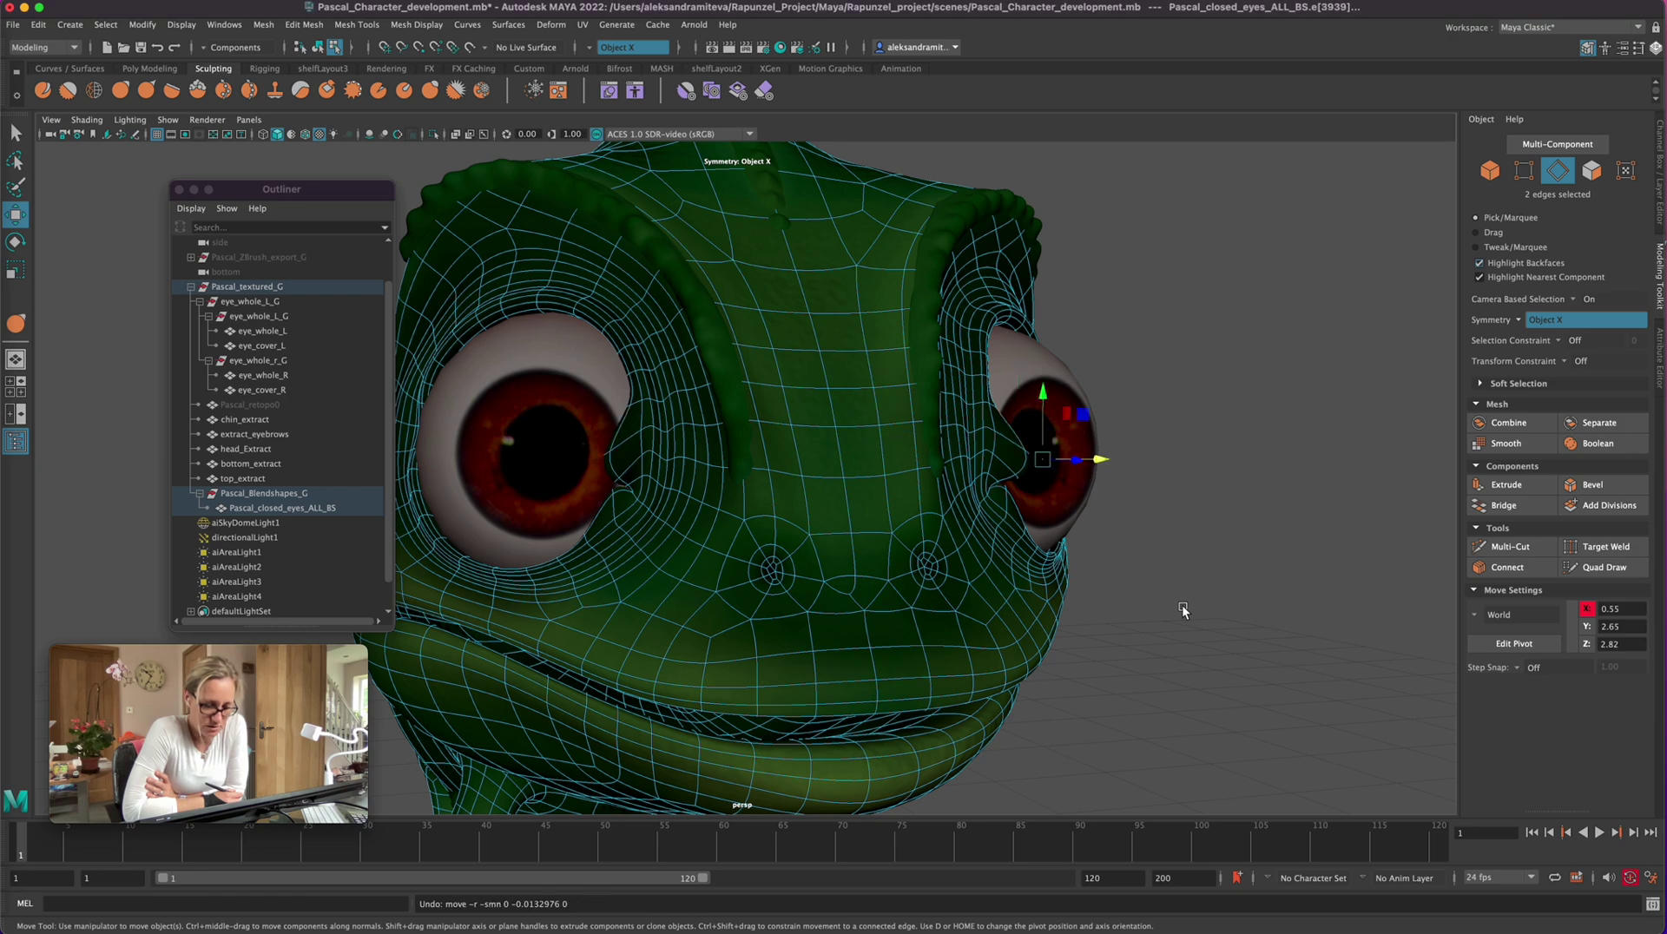
pyautogui.press('z')
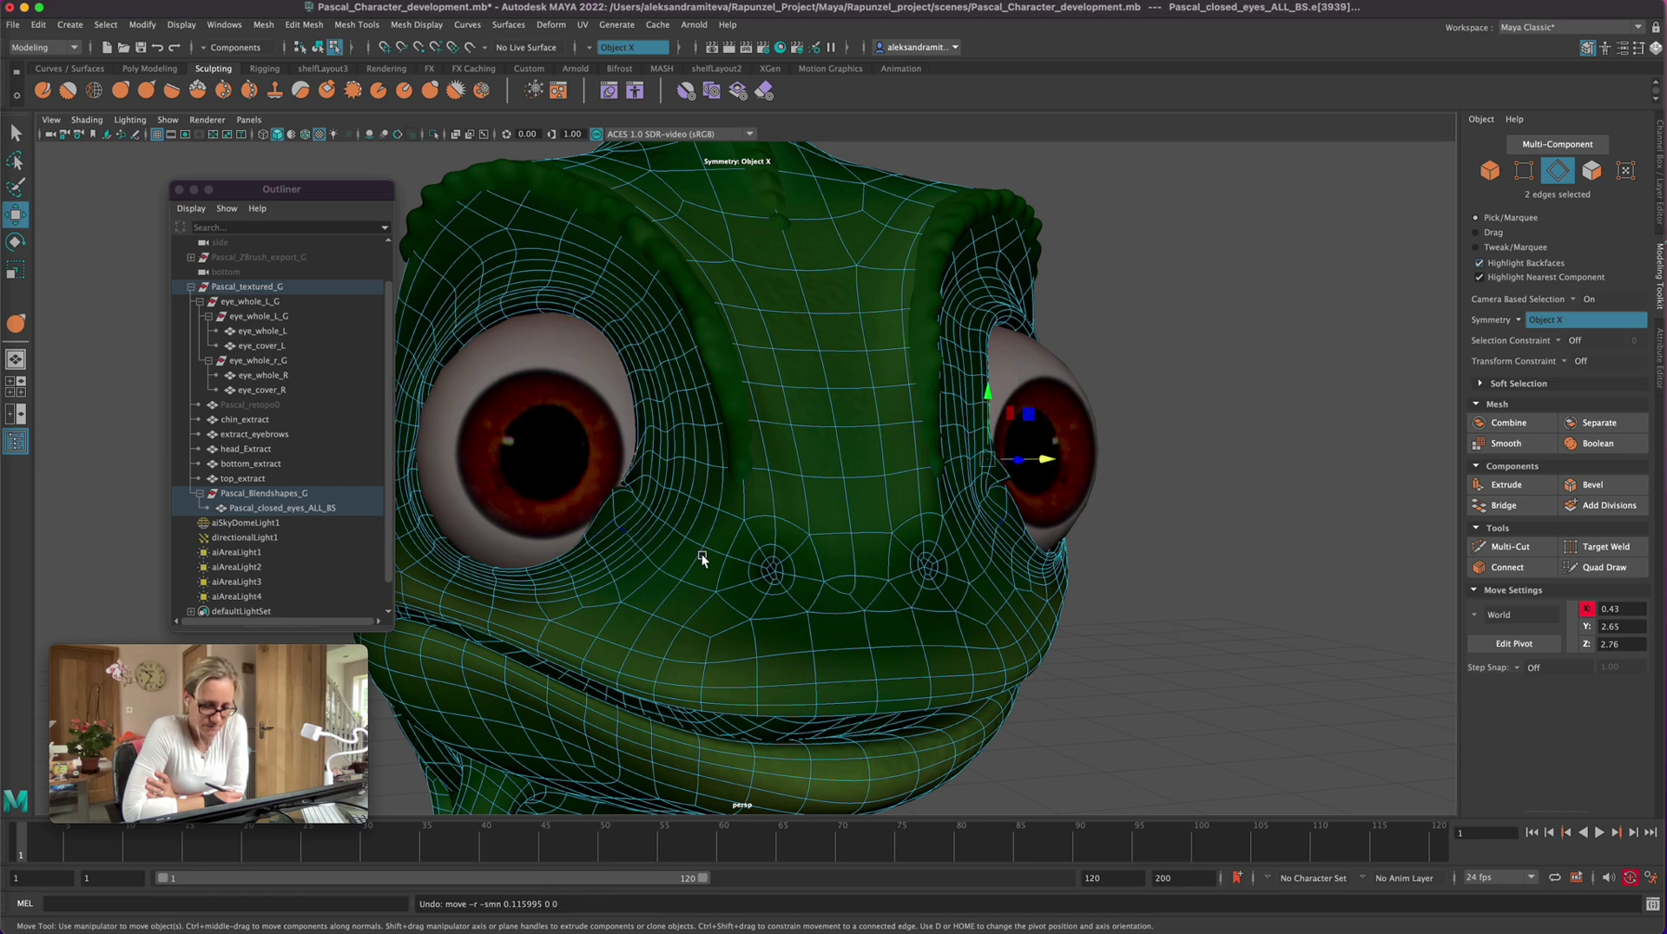
# Step: Undo the remaining moves and selections of the upper and lower eyelid edges, back to before the eyelid edge loop was selected
pyautogui.keyDown('alt'); pyautogui.moveTo(1126, 612); pyautogui.dragTo(1095, 602); pyautogui.keyUp('alt')
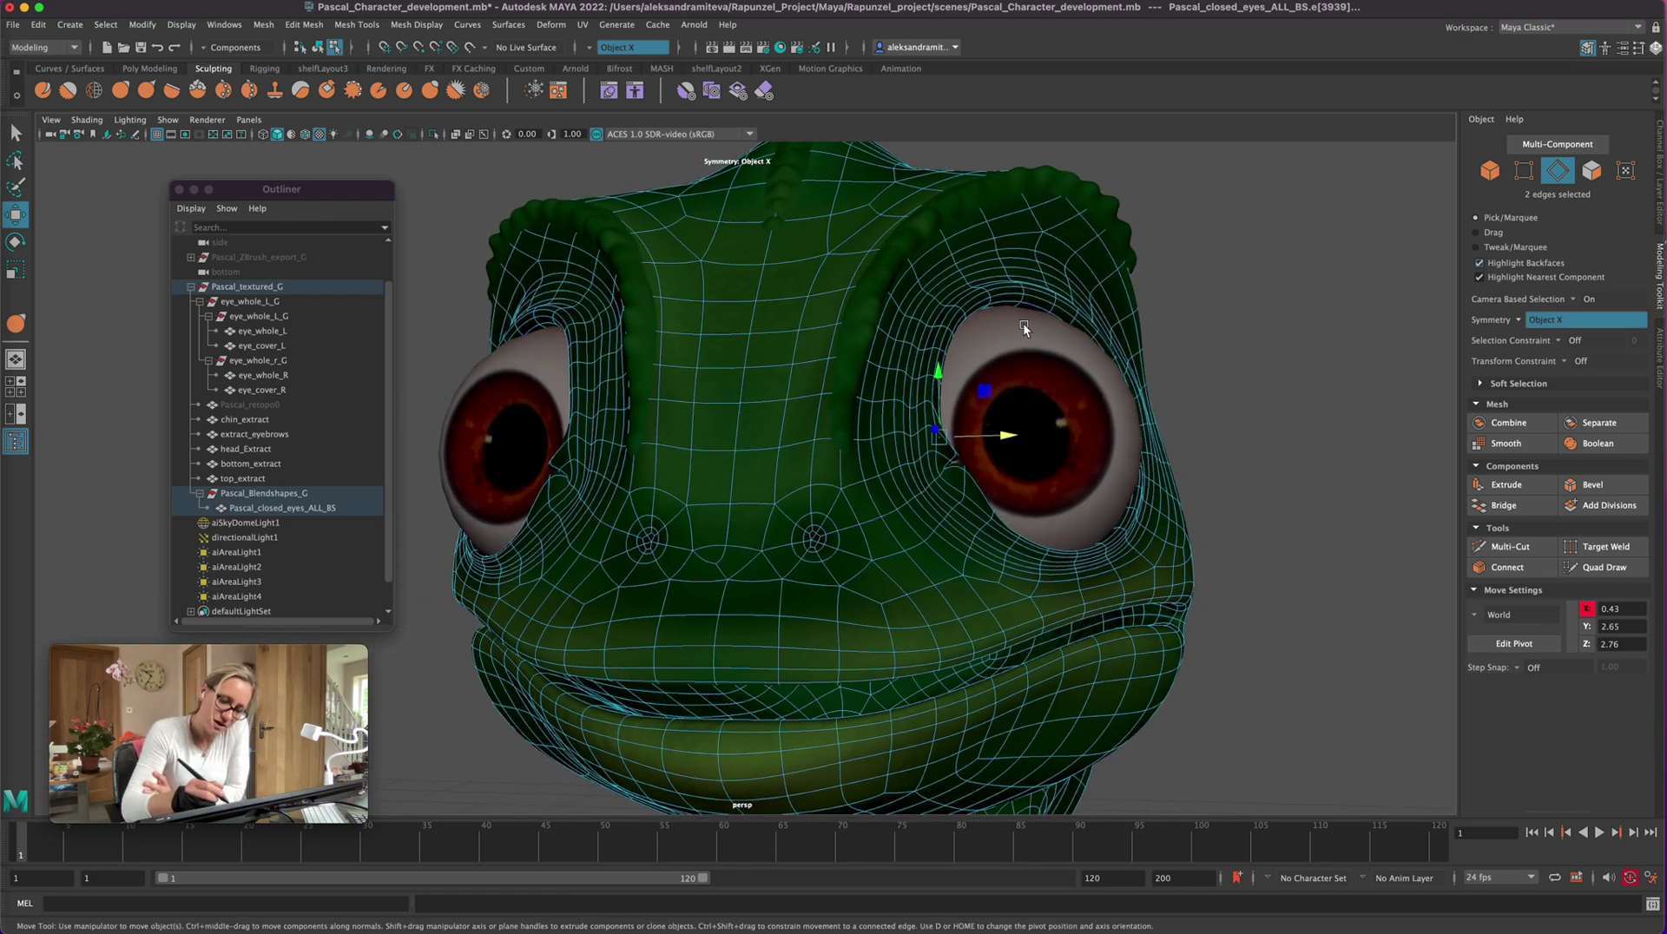
pyautogui.press('z')
pyautogui.press('z')
pyautogui.press('z')
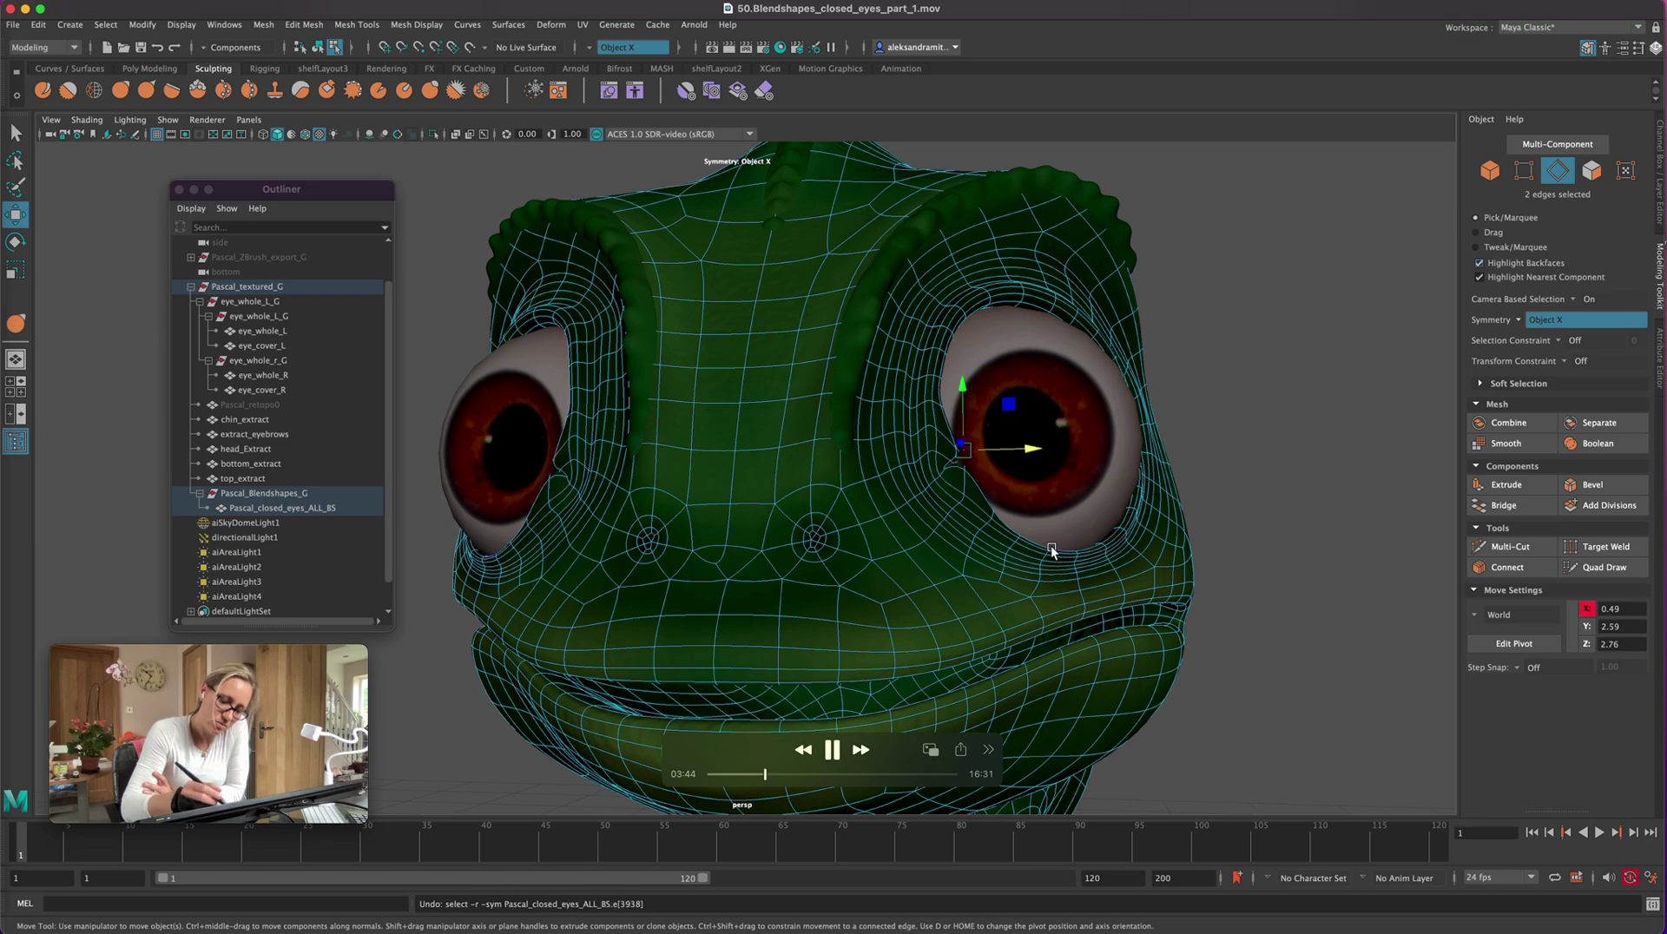
pyautogui.press('z')
pyautogui.press('z')
pyautogui.press('z')
pyautogui.press('z')
pyautogui.press('z')
pyautogui.press('z')
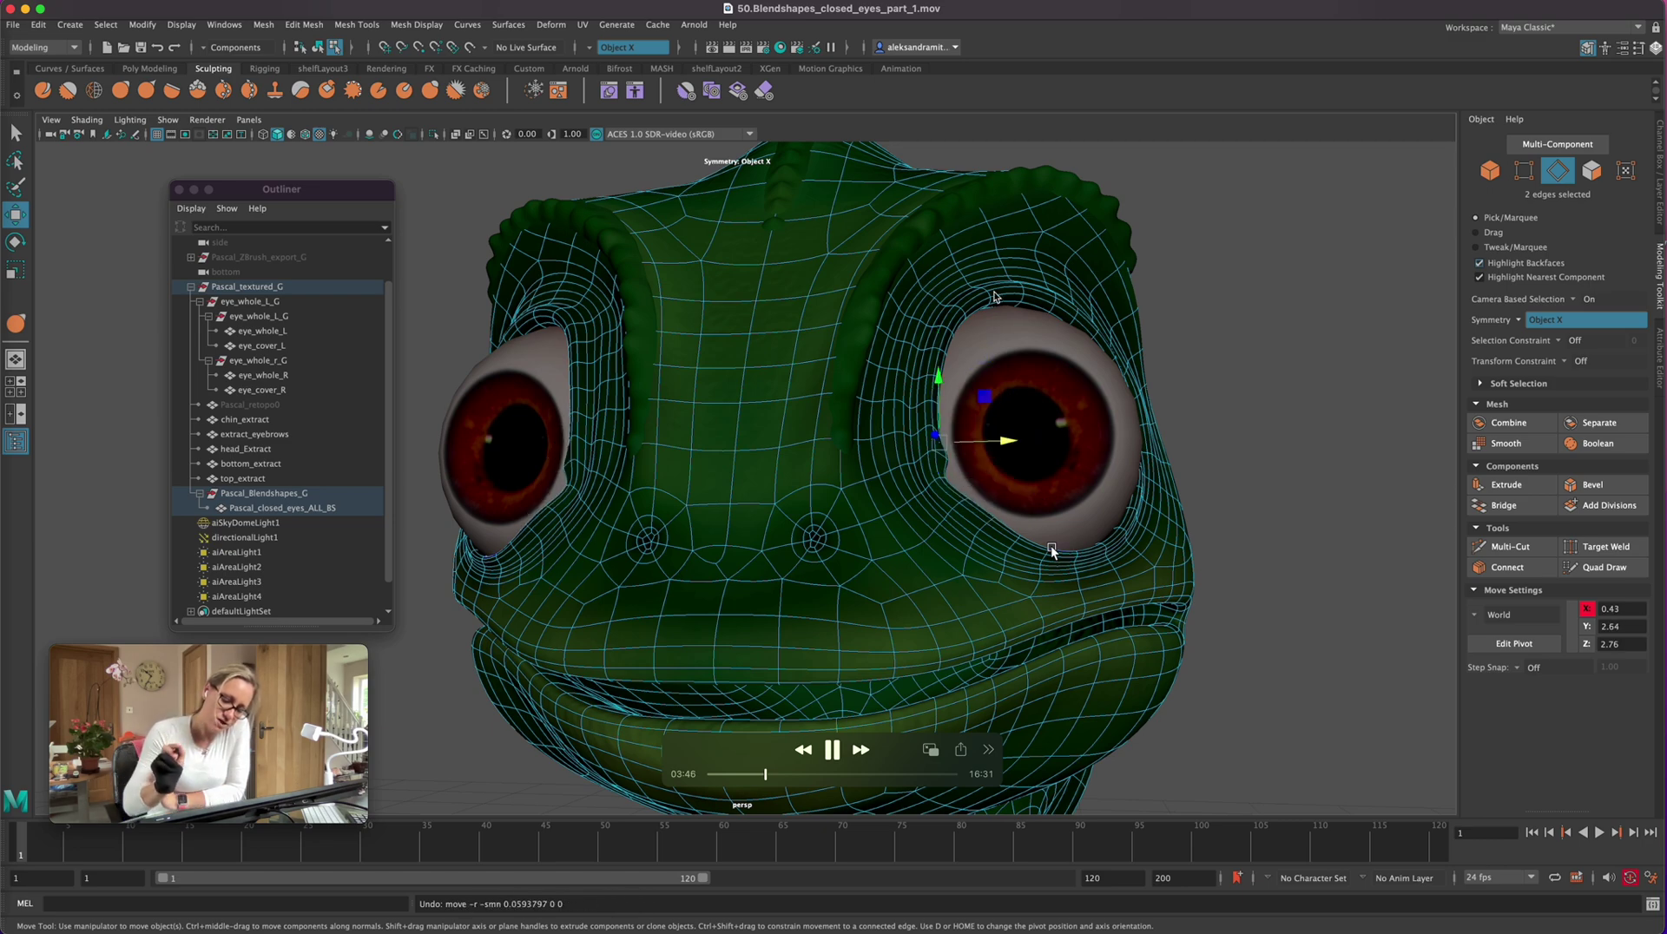
pyautogui.press('z')
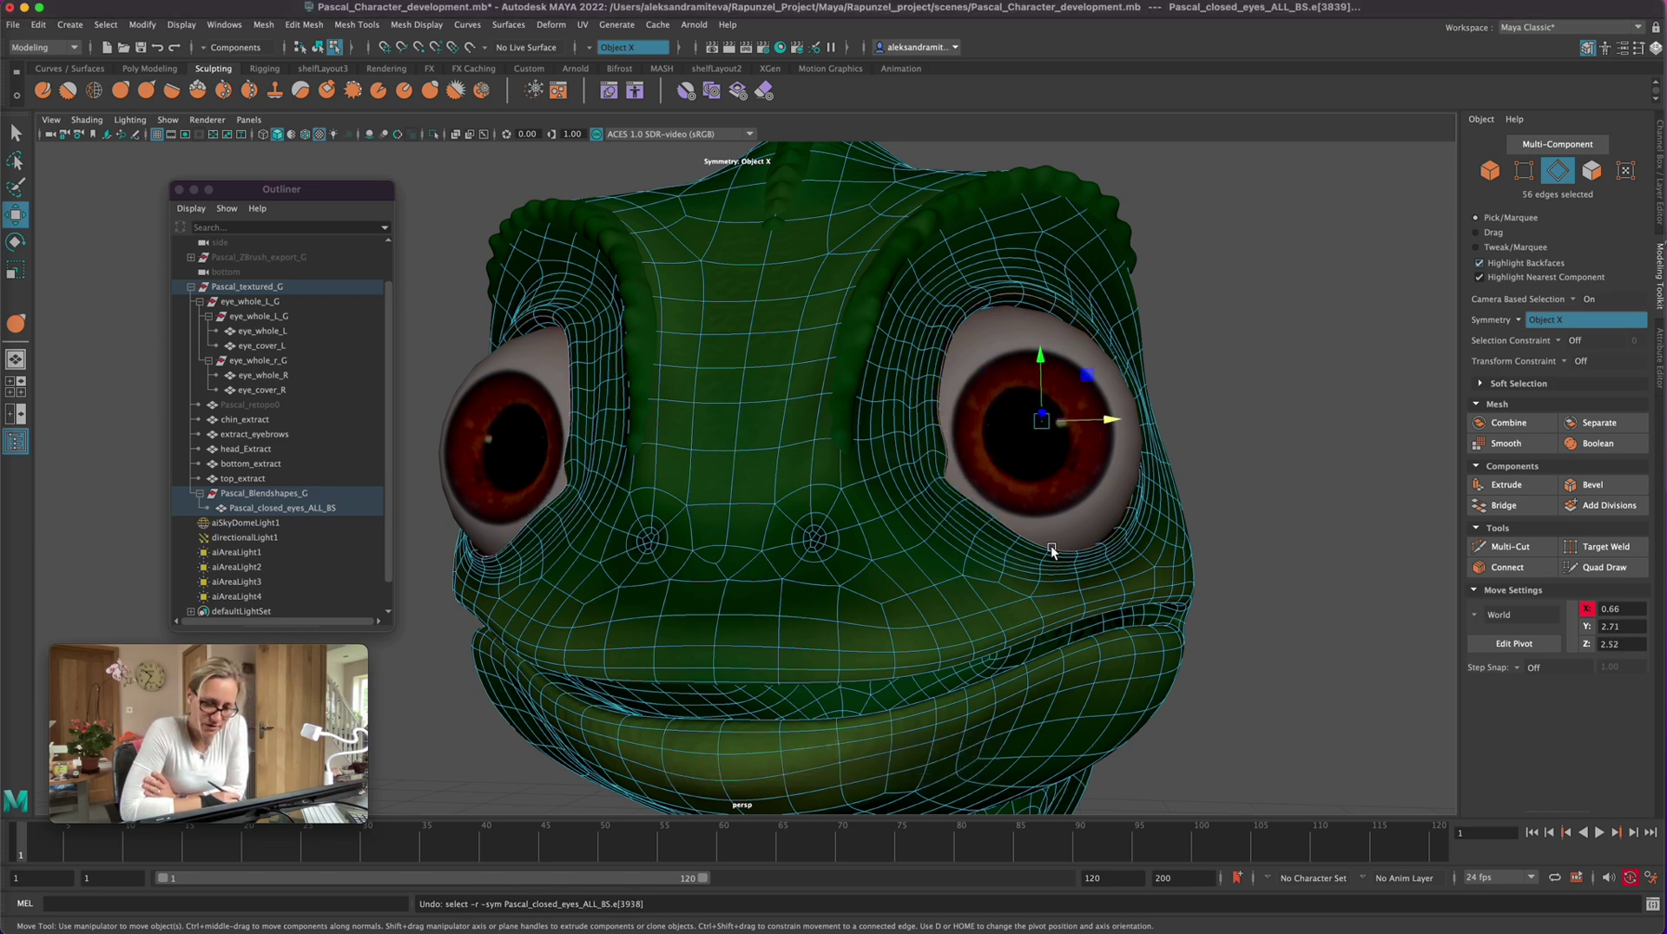
pyautogui.press('z')
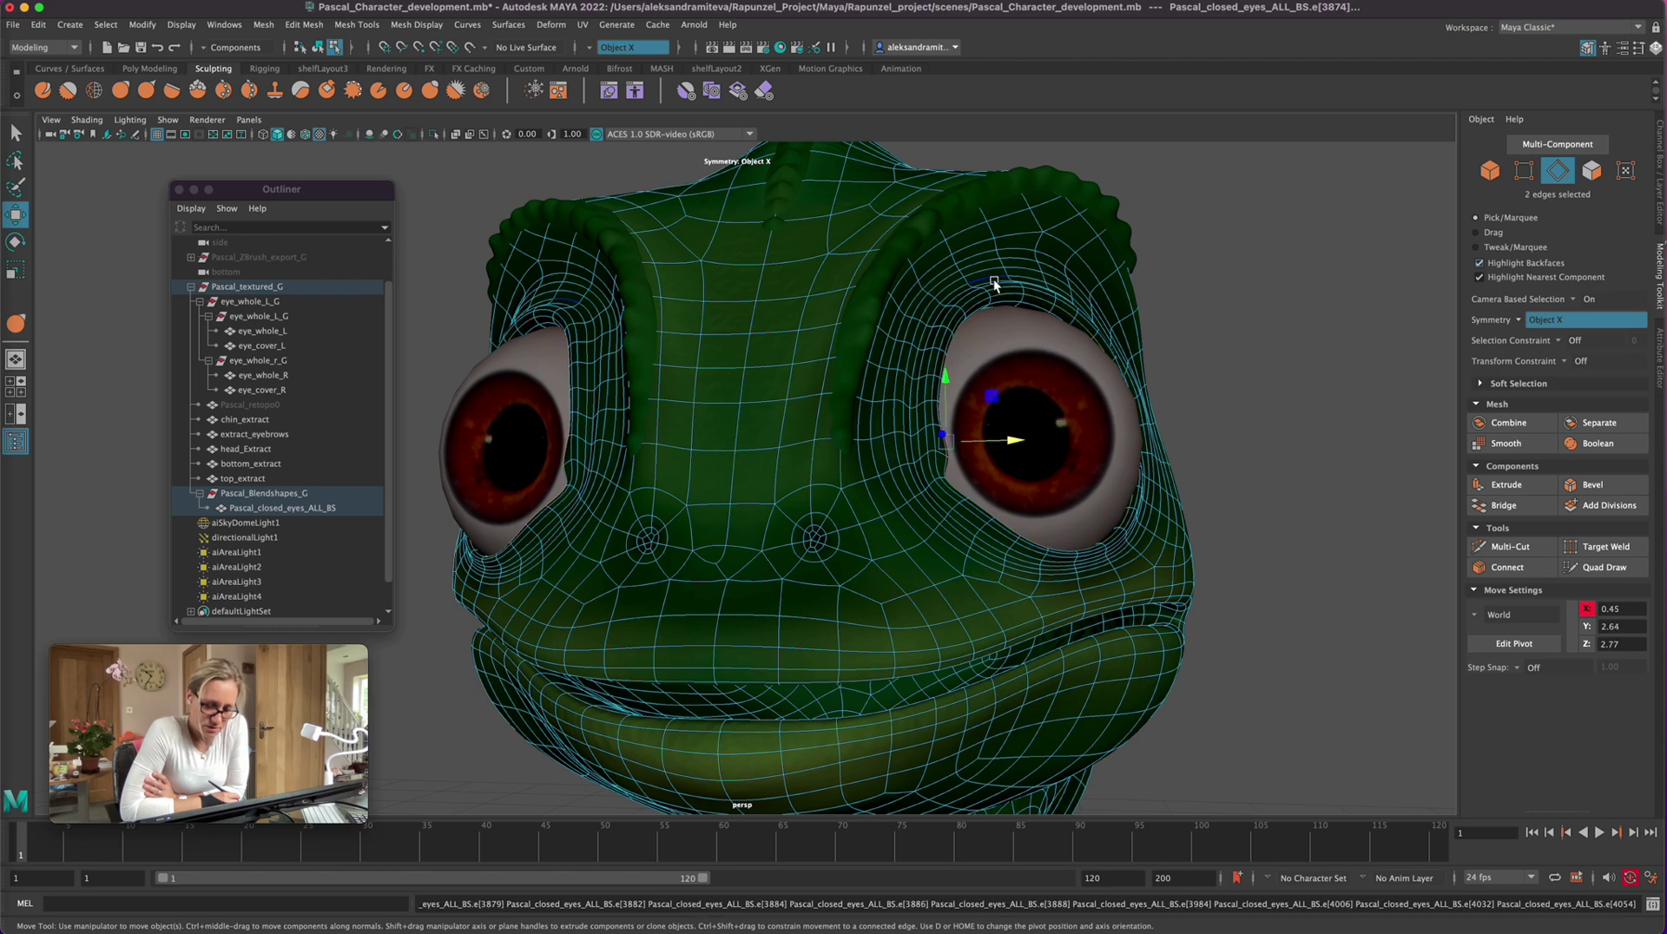
pyautogui.keyDown('alt'); pyautogui.moveTo(1201, 335); pyautogui.dragTo(1163, 318); pyautogui.keyUp('alt')
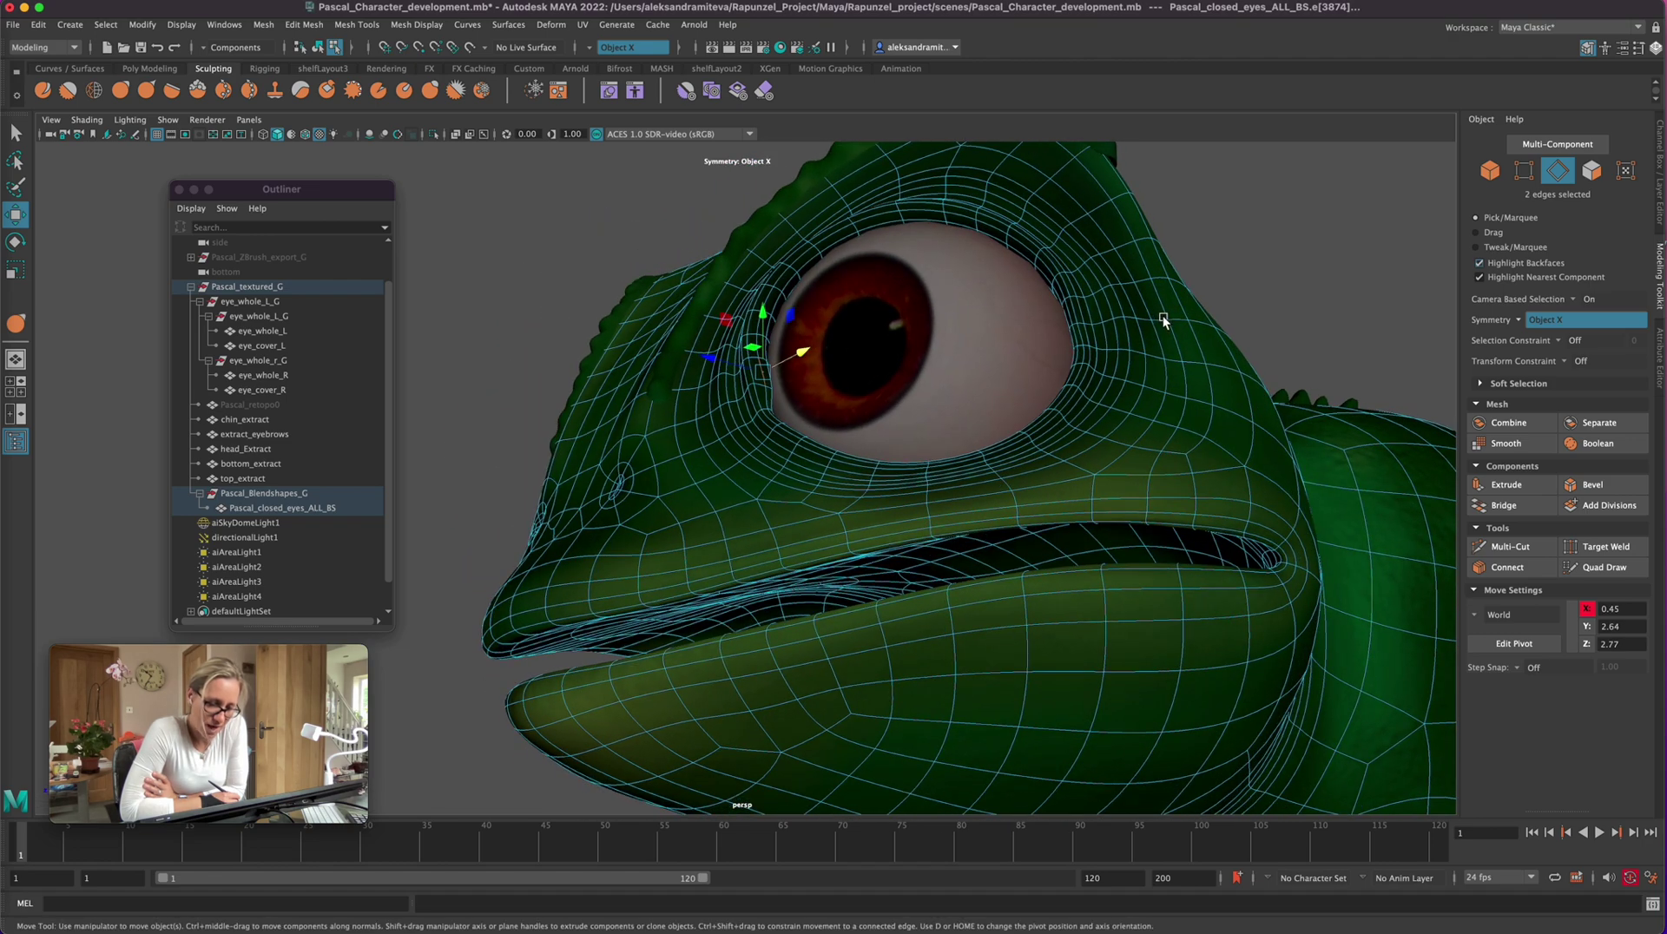
# Step: Try to move an upper eyelid rim edge down and out in front of the eyeball, to about X 0.70, Y 2.79, Z 2.78, and undo the moves
pyautogui.click(852, 225)
pyautogui.keyDown('alt'); pyautogui.moveTo(958, 506); pyautogui.dragTo(1052, 545); pyautogui.keyUp('alt')
pyautogui.moveTo(1008, 325); pyautogui.dragTo(1153, 649)
pyautogui.keyDown('alt'); pyautogui.moveTo(740, 519); pyautogui.dragTo(508, 548, button='right'); pyautogui.keyUp('alt')
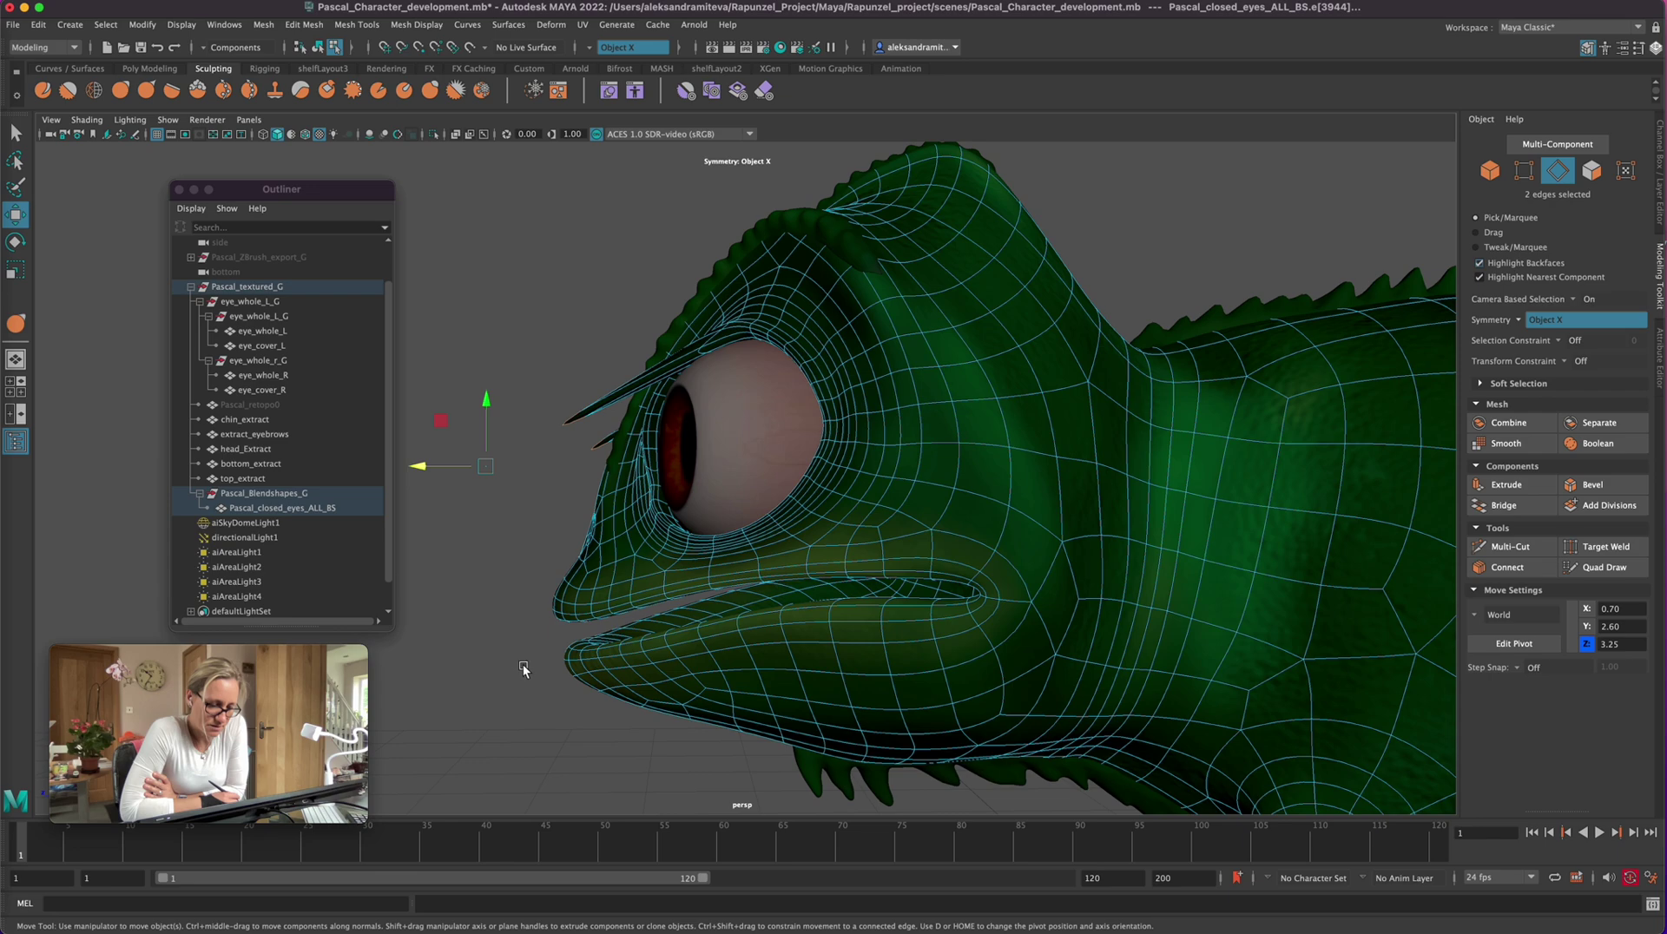
pyautogui.keyDown('alt'); pyautogui.moveTo(521, 664); pyautogui.dragTo(620, 698, button='middle'); pyautogui.keyUp('alt')
pyautogui.hotkey('ctrl', 'z')
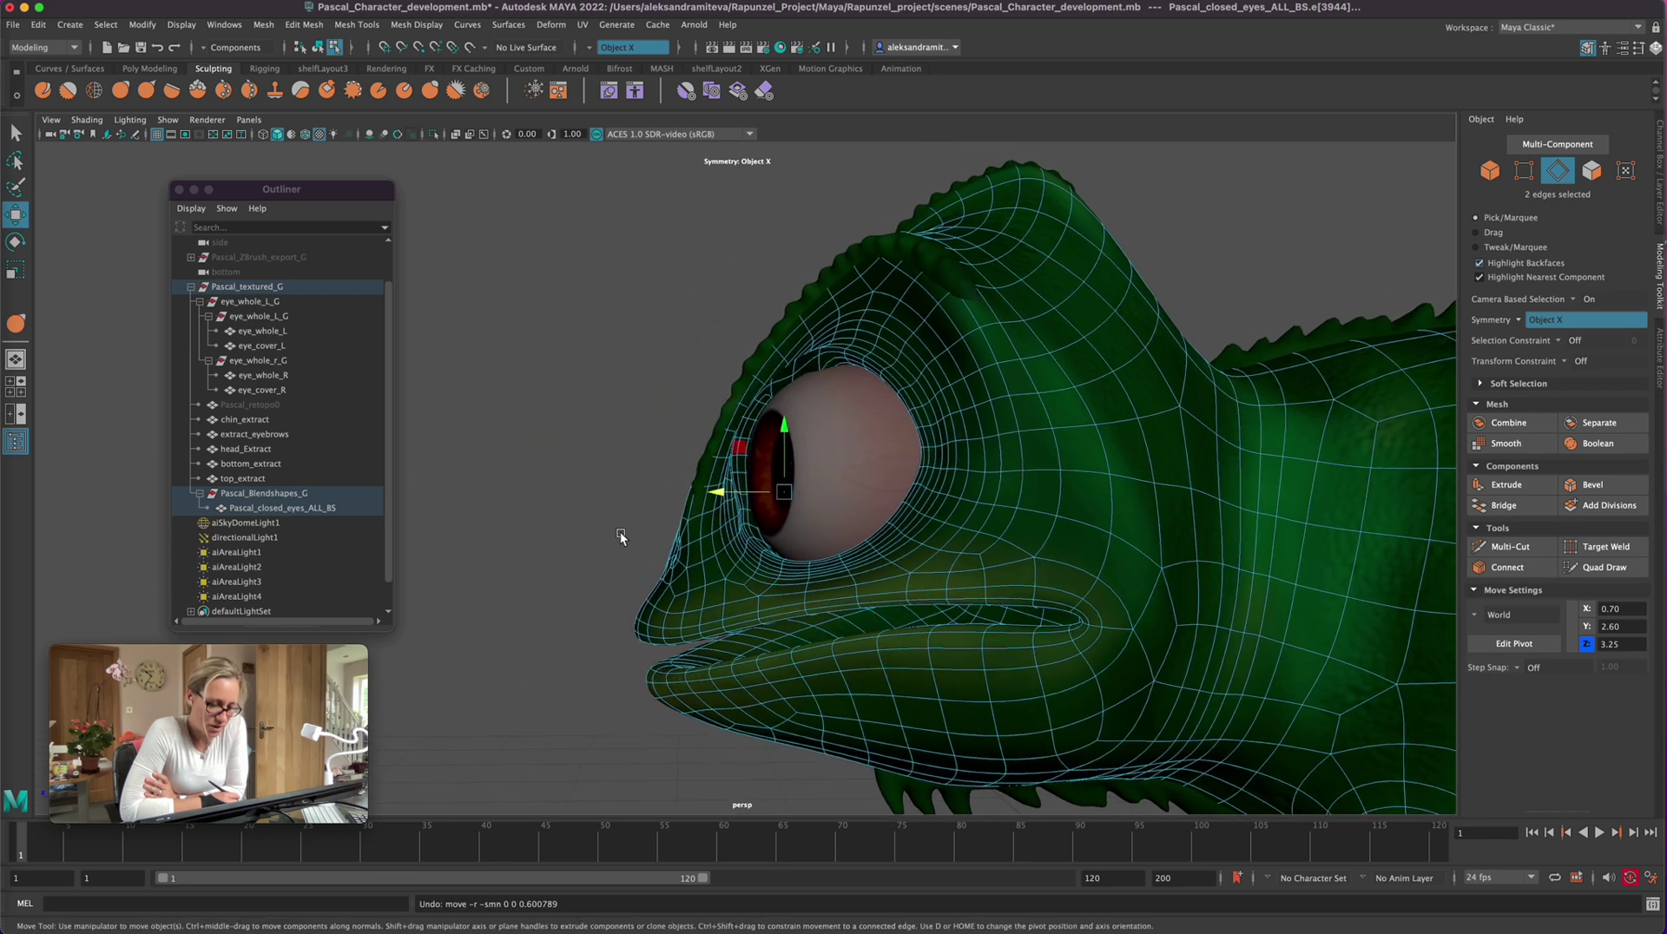
pyautogui.moveTo(717, 491); pyautogui.dragTo(669, 491)
pyautogui.moveTo(742, 434); pyautogui.dragTo(751, 371)
pyautogui.keyDown('alt'); pyautogui.moveTo(592, 716); pyautogui.dragTo(663, 721); pyautogui.keyUp('alt')
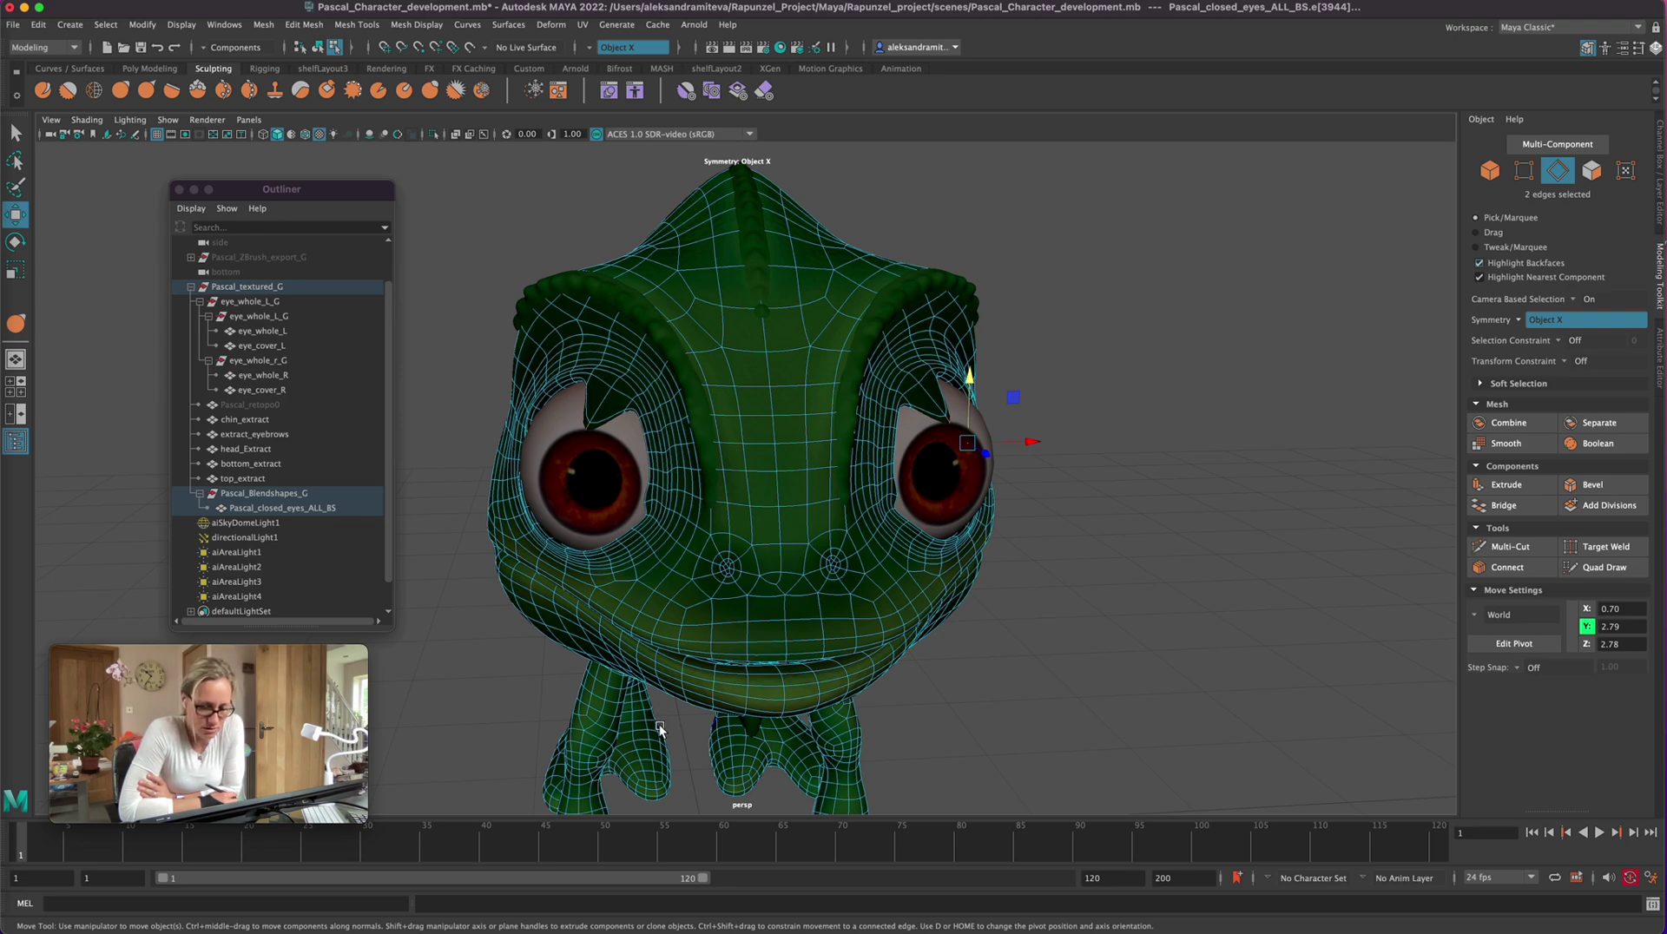
pyautogui.press('z')
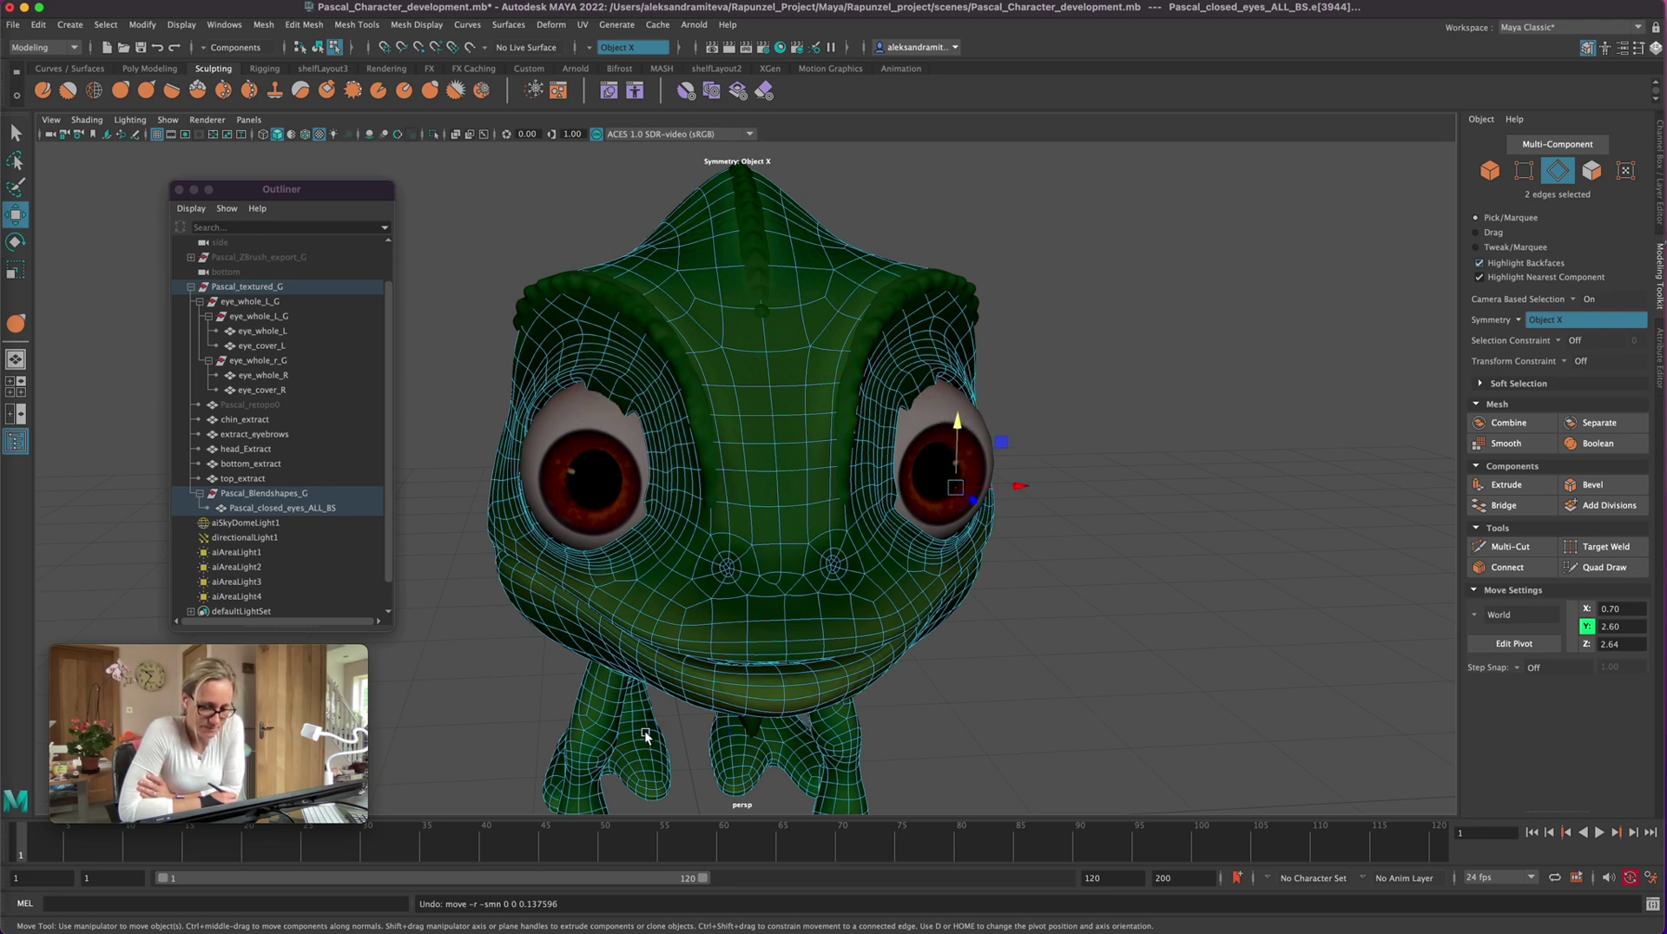
pyautogui.press('z')
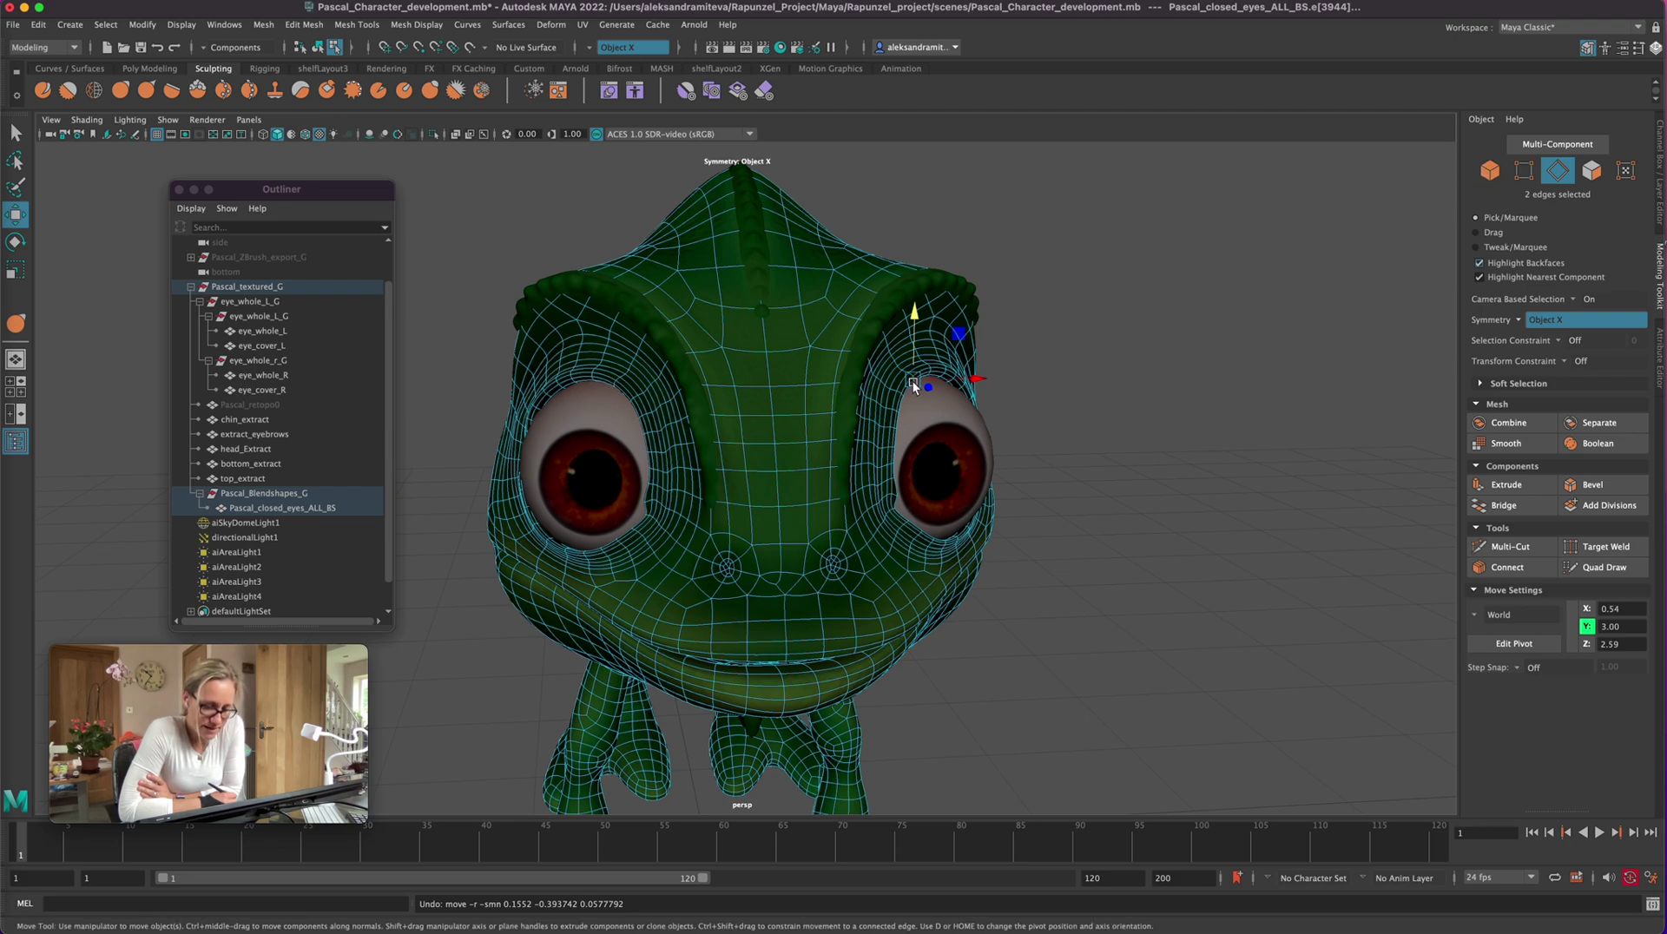
# Step: Try moving the same upper eyelid edge with a centred pivot, to about X 0.65, Y 2.96, Z 2.76, and undo the moves
pyautogui.moveTo(913, 384); pyautogui.dragTo(945, 408)
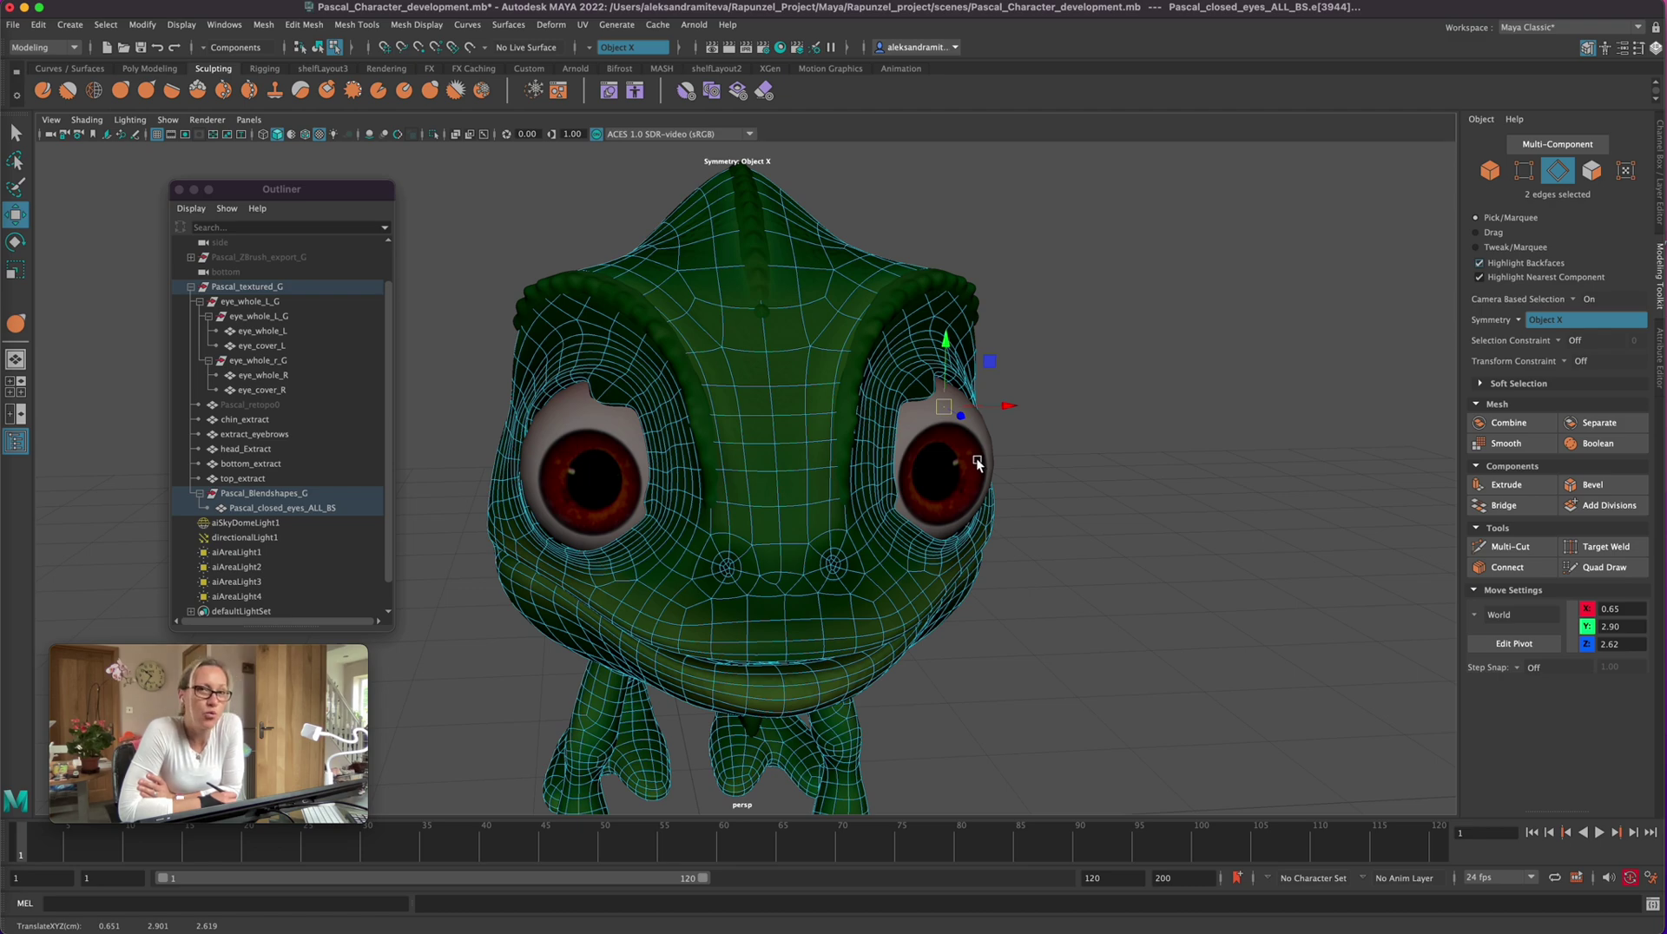
pyautogui.click(142, 27)
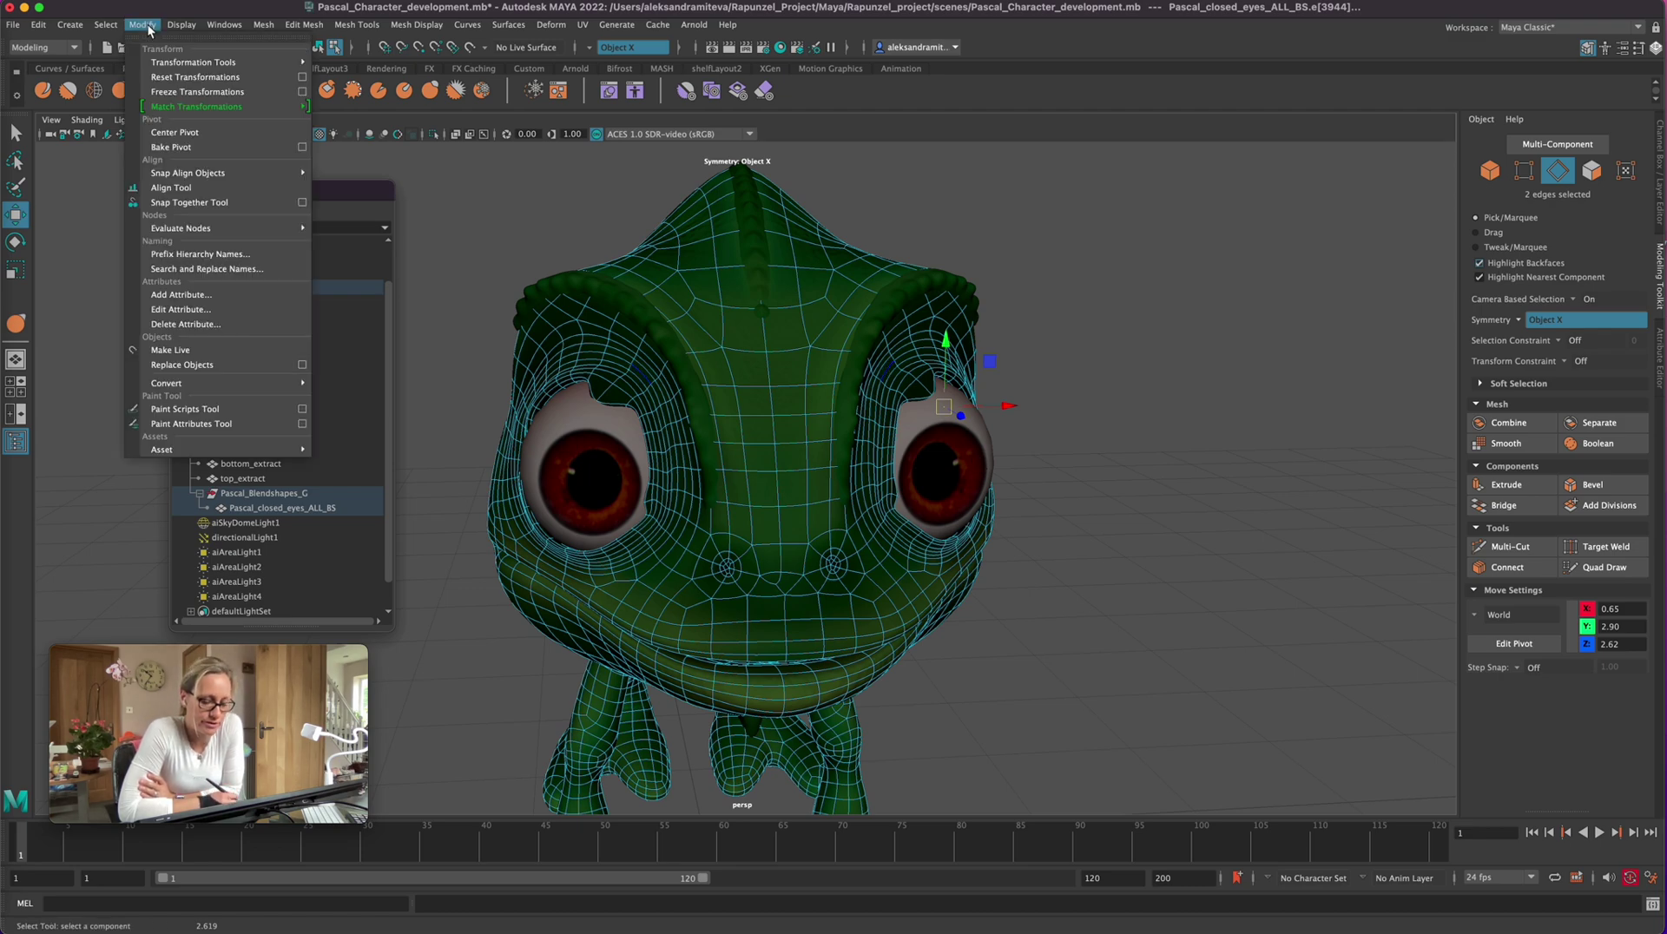
pyautogui.click(185, 133)
pyautogui.moveTo(946, 350); pyautogui.dragTo(961, 323)
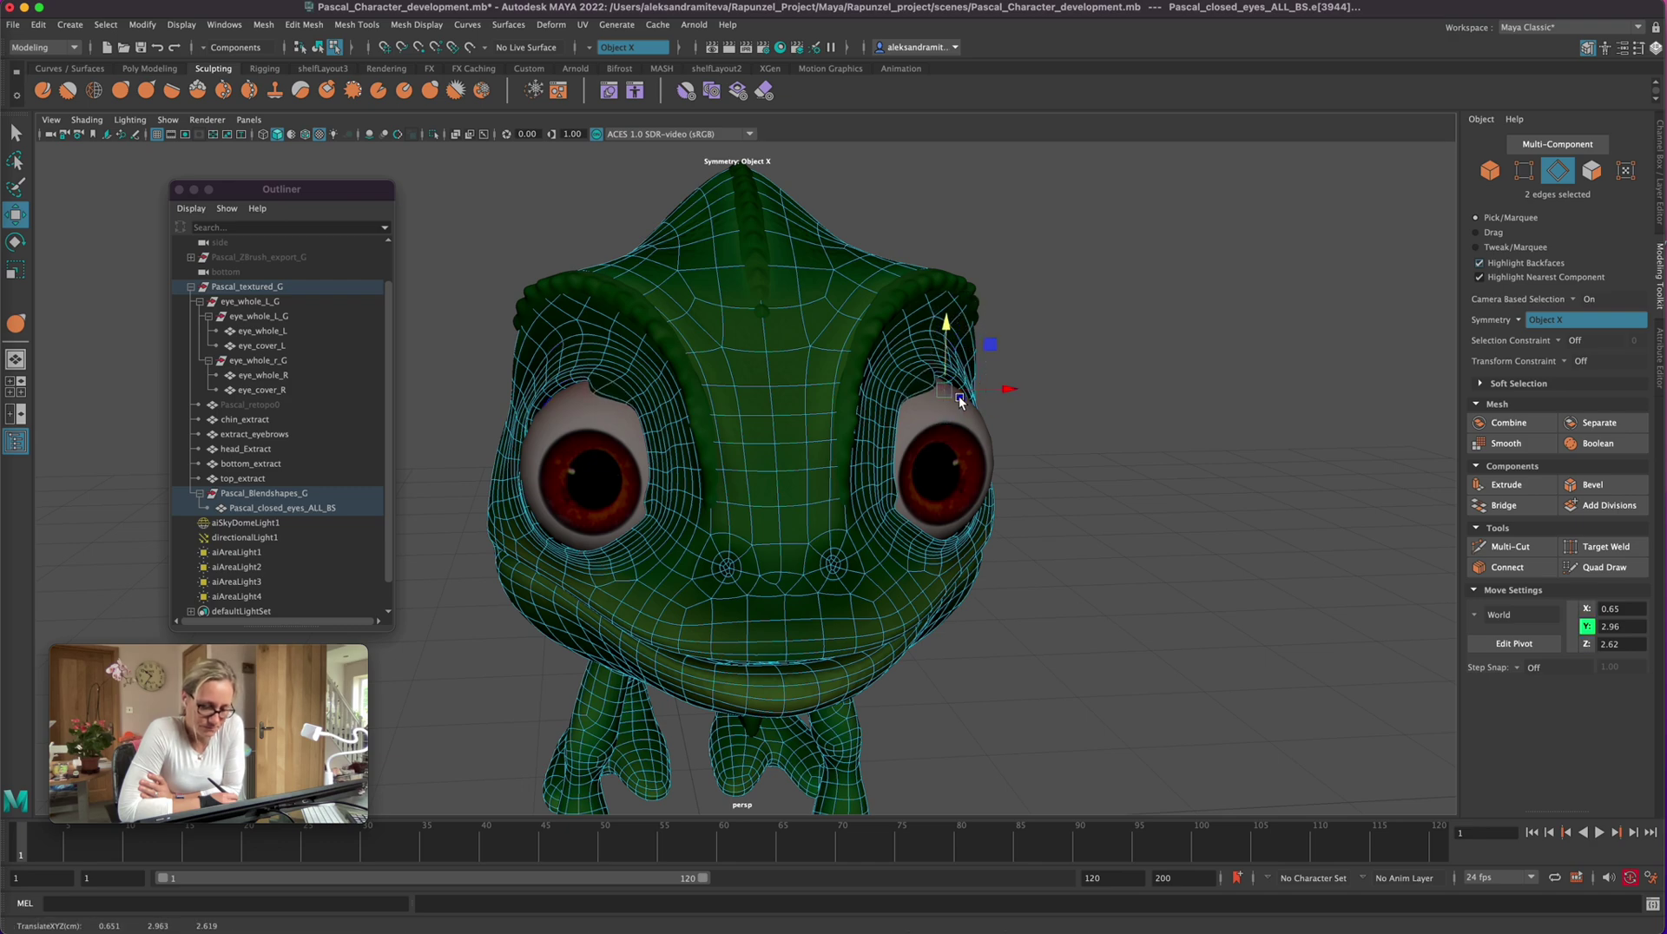
pyautogui.moveTo(960, 397); pyautogui.dragTo(973, 502)
pyautogui.press('z')
pyautogui.press('z')
pyautogui.press('z')
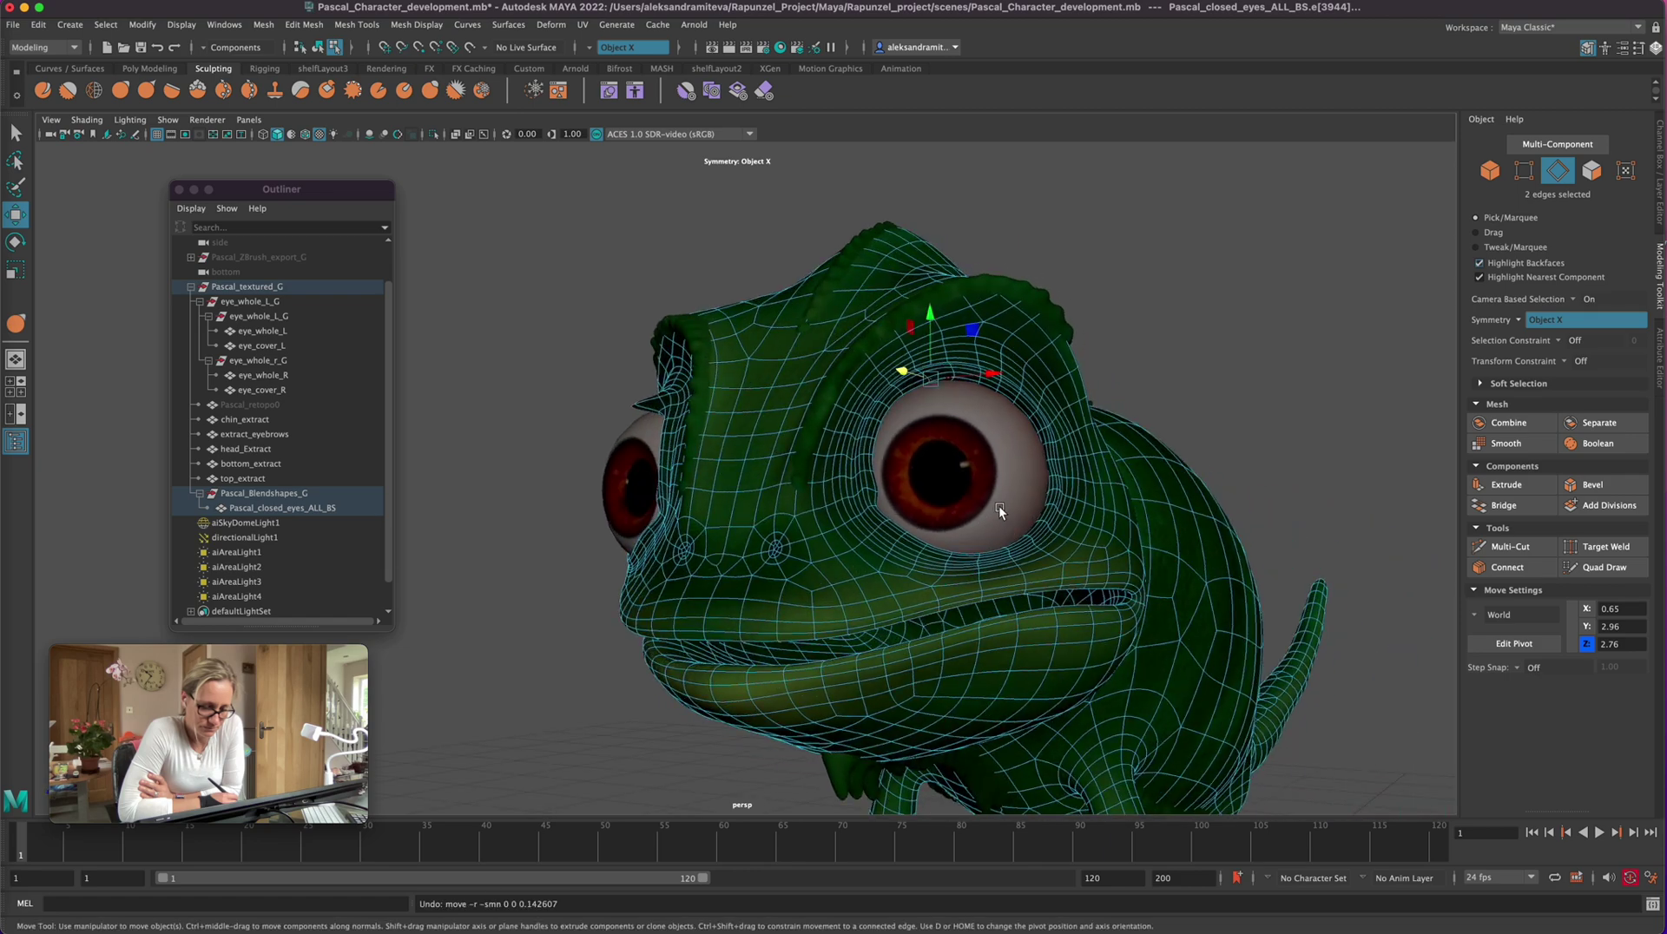
pyautogui.press('z')
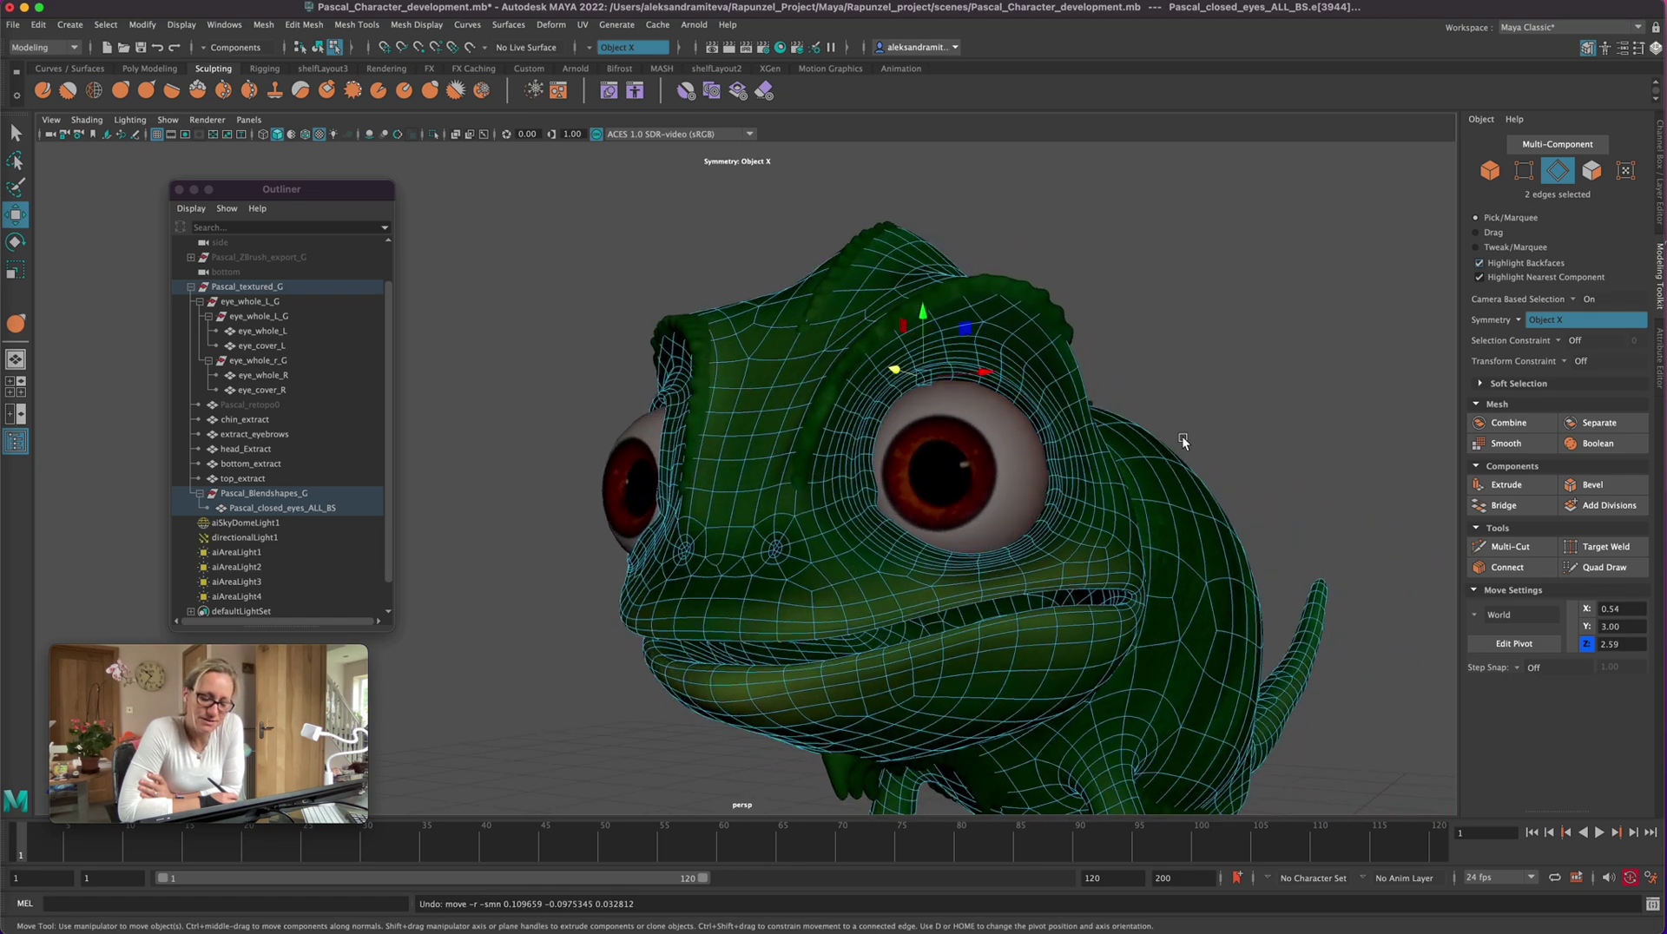
# Step: Switch to face component selection and pick a face on the upper inner eyelid rim
pyautogui.keyDown('alt'); pyautogui.moveTo(1191, 445); pyautogui.dragTo(1234, 469); pyautogui.keyUp('alt')
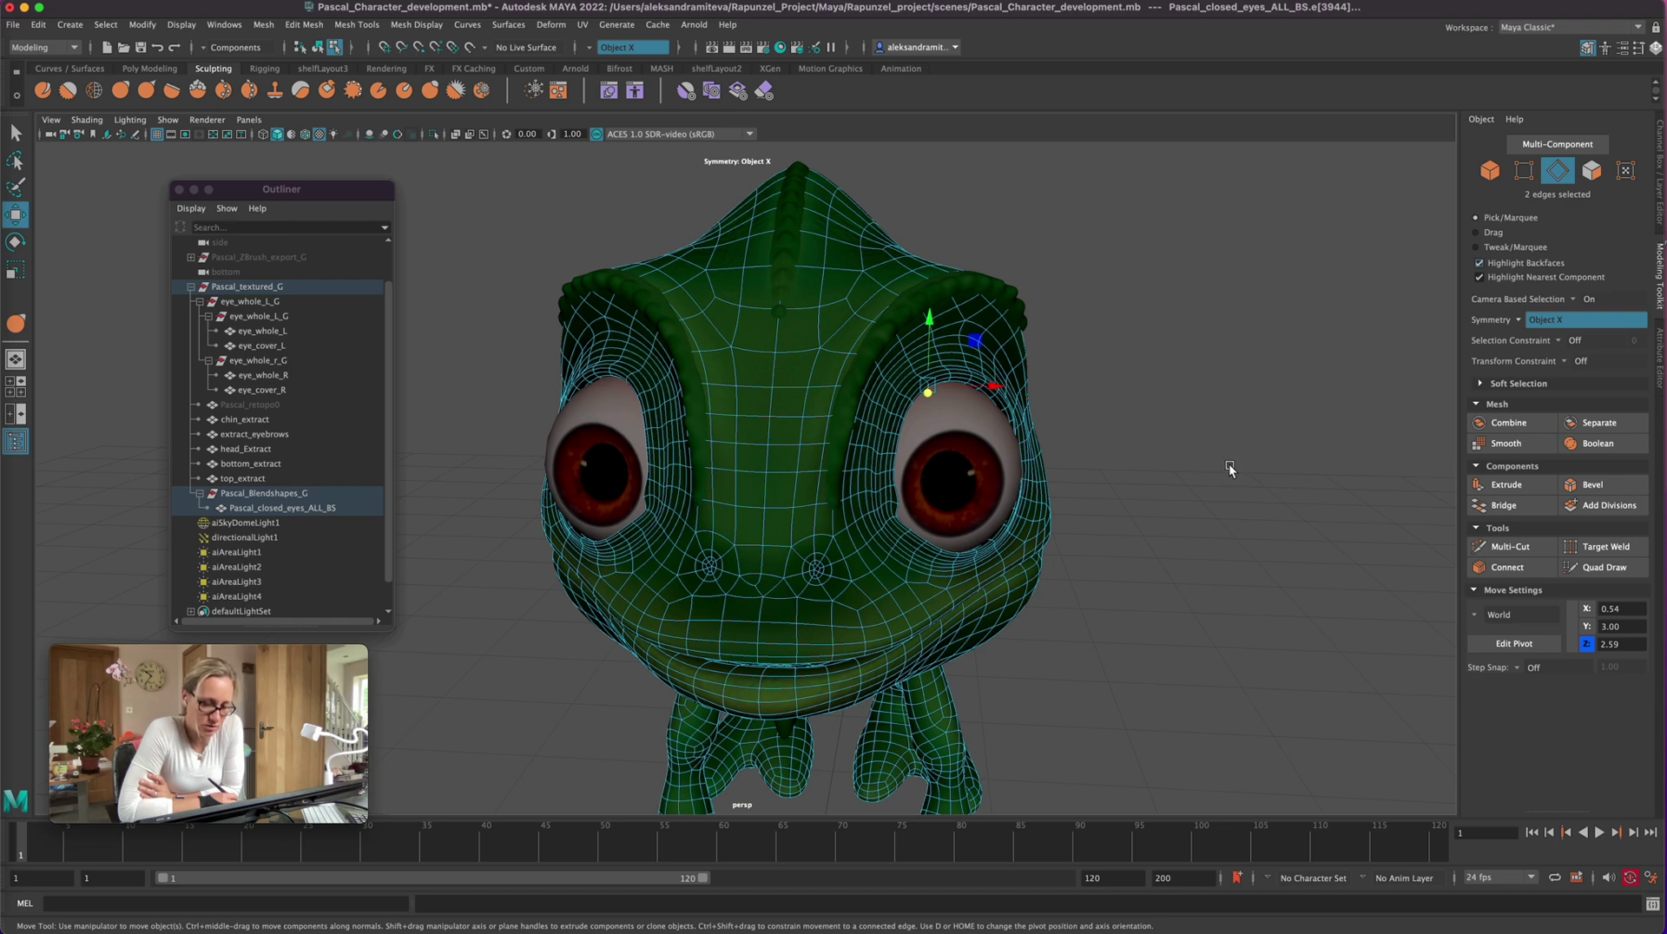
pyautogui.click(1591, 171)
pyautogui.keyDown('alt'); pyautogui.moveTo(1093, 529); pyautogui.dragTo(1302, 508, button='right'); pyautogui.keyUp('alt')
pyautogui.keyDown('alt'); pyautogui.moveTo(1213, 556); pyautogui.dragTo(1159, 544); pyautogui.keyUp('alt')
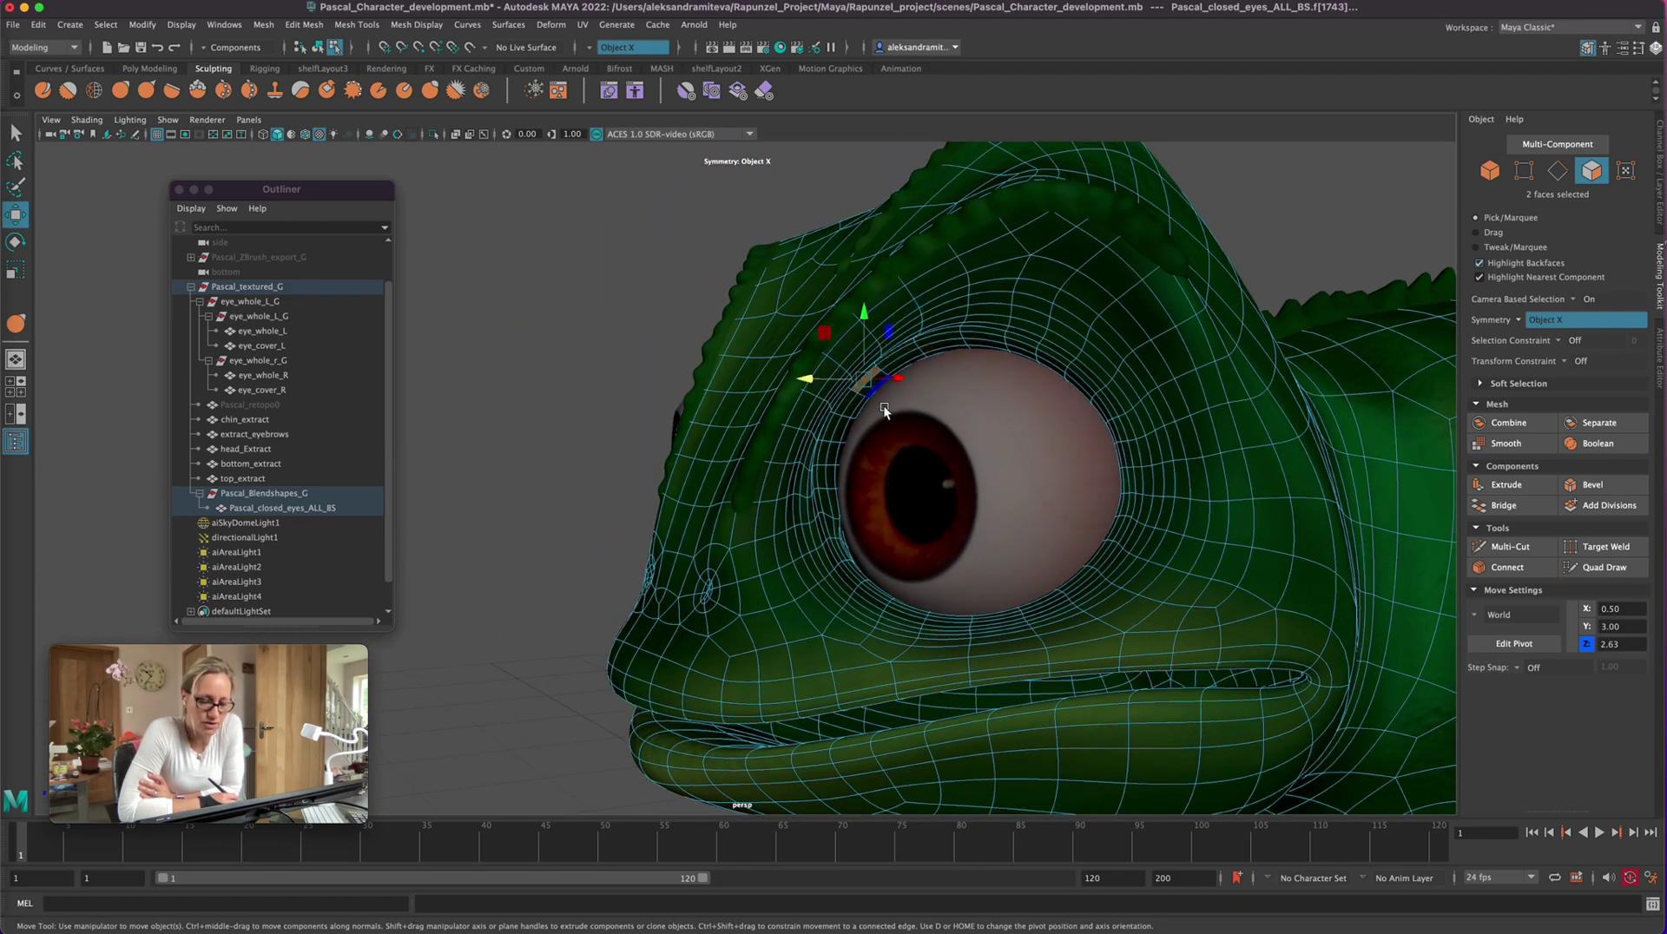
# Step: Move the rim face beside the inner corner down and out over the iris, to about X 0.61, Y 2.65, Z 2.80
pyautogui.moveTo(864, 320); pyautogui.dragTo(853, 393)
pyautogui.keyDown('alt'); pyautogui.moveTo(858, 649); pyautogui.dragTo(933, 638); pyautogui.keyUp('alt')
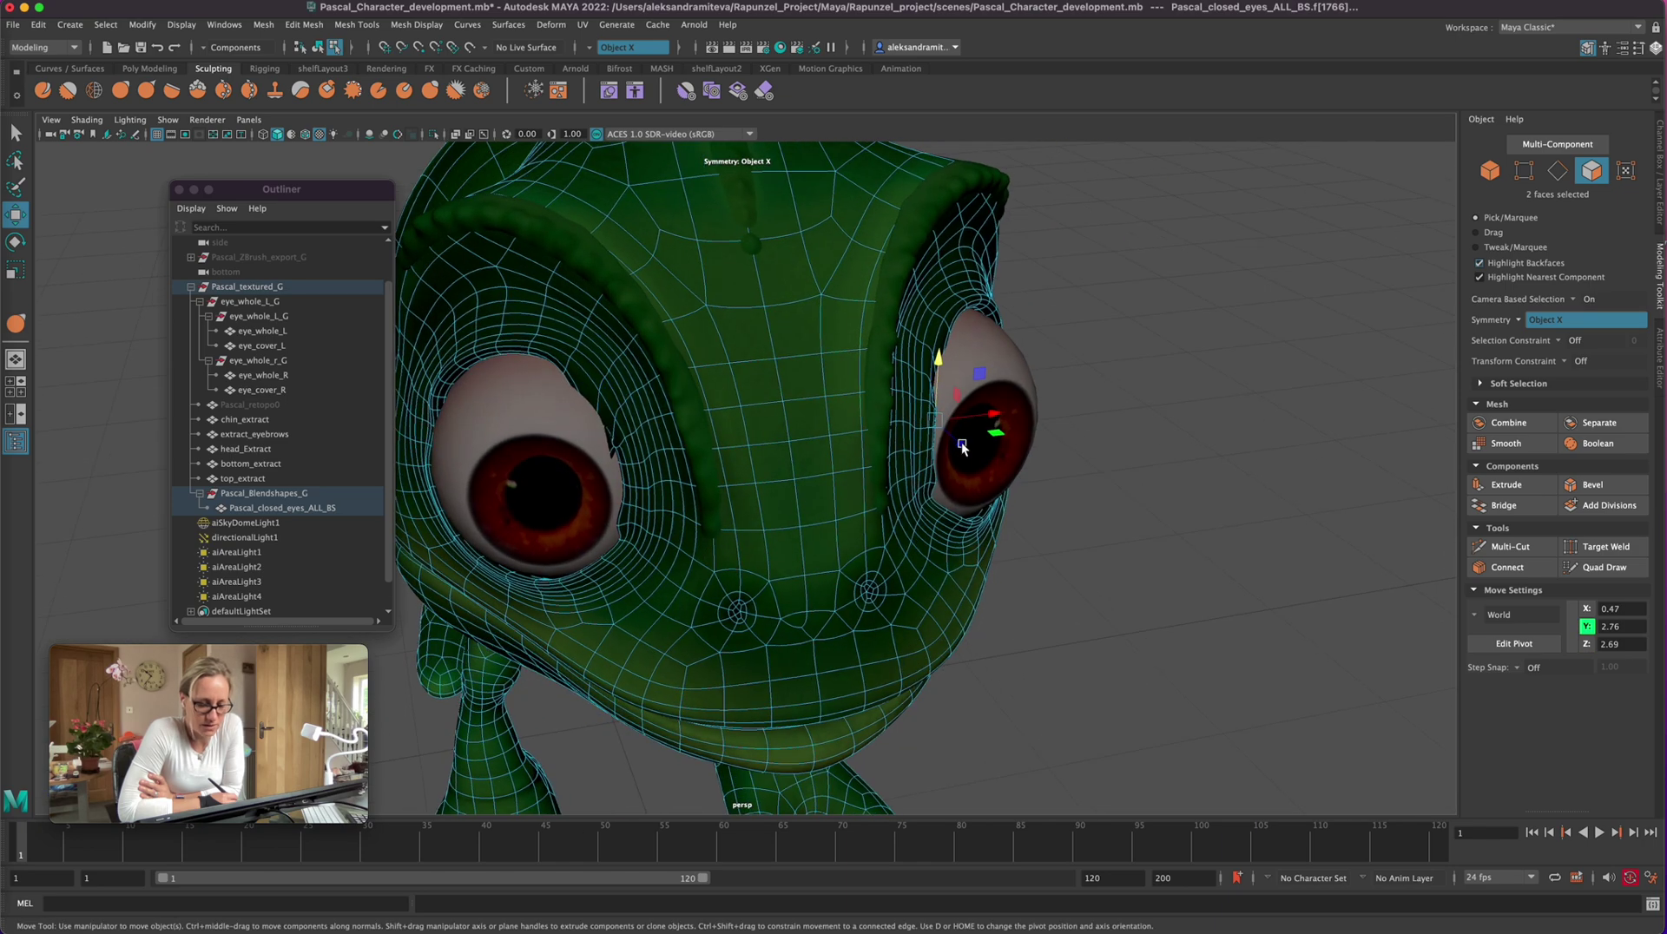
pyautogui.moveTo(1014, 431); pyautogui.dragTo(1065, 431)
pyautogui.keyDown('alt'); pyautogui.moveTo(1123, 534); pyautogui.dragTo(919, 445); pyautogui.keyUp('alt')
pyautogui.moveTo(785, 433); pyautogui.dragTo(795, 444)
pyautogui.moveTo(796, 381); pyautogui.dragTo(795, 415)
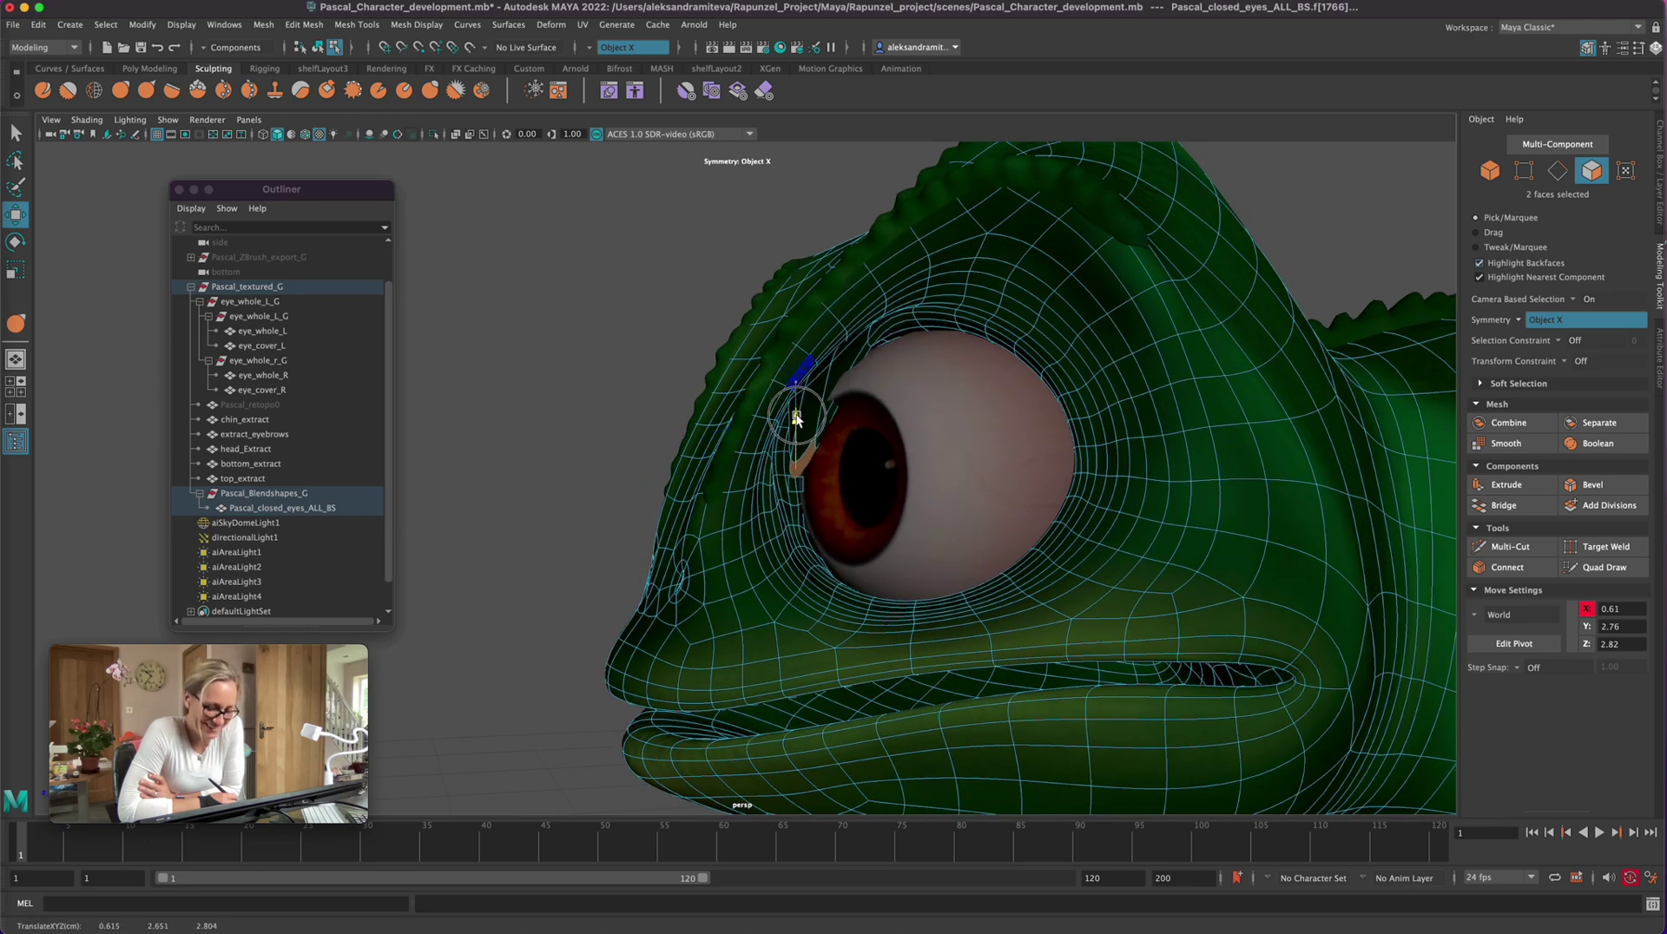
# Step: Select the next face up the upper eyelid rim and move it down over the eyeball, to about X 0.58, Y 2.81, Z 2.69
pyautogui.keyDown('alt'); pyautogui.moveTo(816, 638); pyautogui.dragTo(974, 462); pyautogui.keyUp('alt')
pyautogui.keyDown('alt'); pyautogui.moveTo(1052, 569); pyautogui.dragTo(974, 571); pyautogui.keyUp('alt')
pyautogui.click(911, 406)
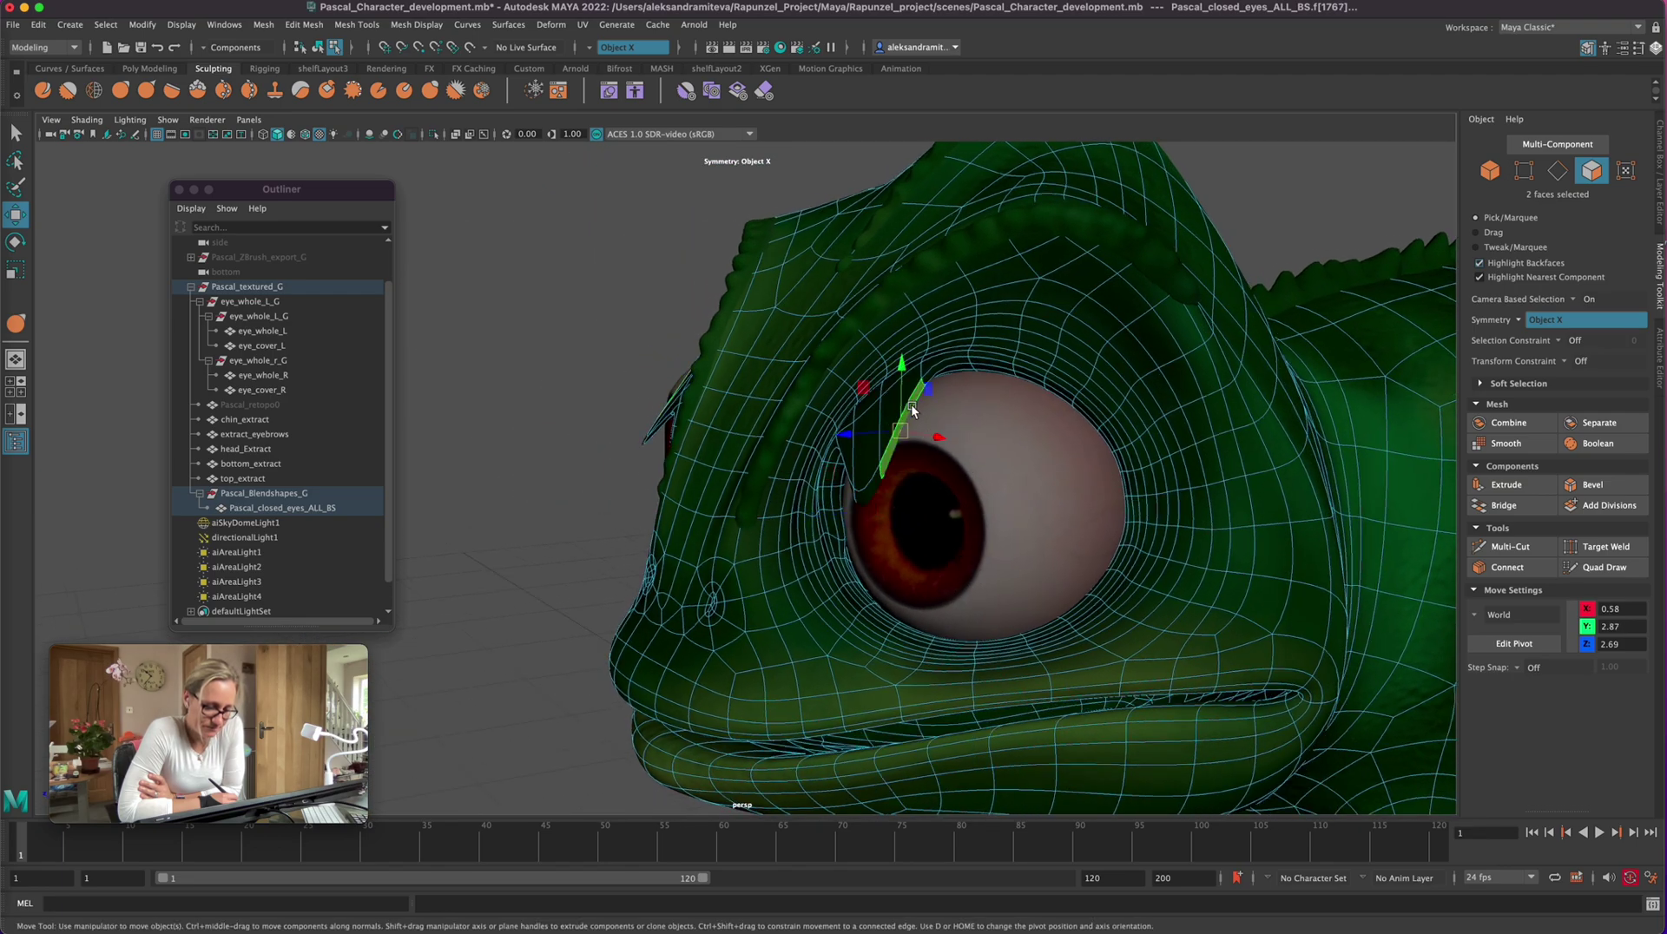
pyautogui.moveTo(904, 363); pyautogui.dragTo(910, 387)
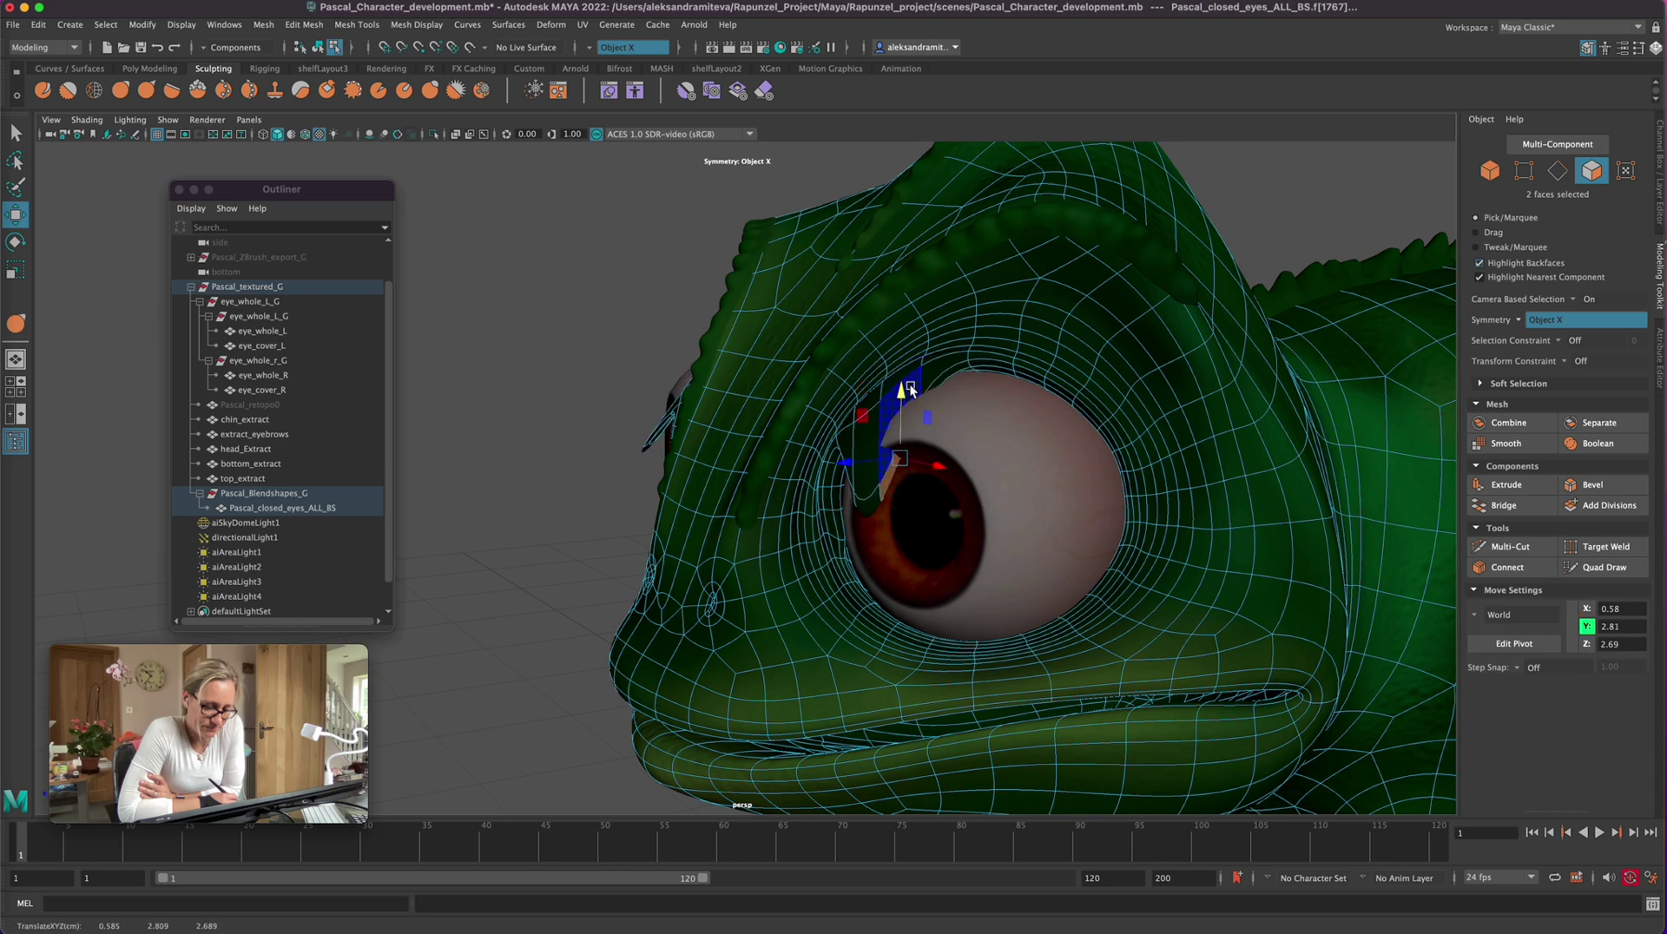
# Step: Undo the moves of both eyelid rim faces, back to the first face's original position
pyautogui.hotkey('ctrl', 'z')
pyautogui.hotkey('ctrl', 'z')
pyautogui.hotkey('ctrl', 'z')
pyautogui.hotkey('ctrl', 'z')
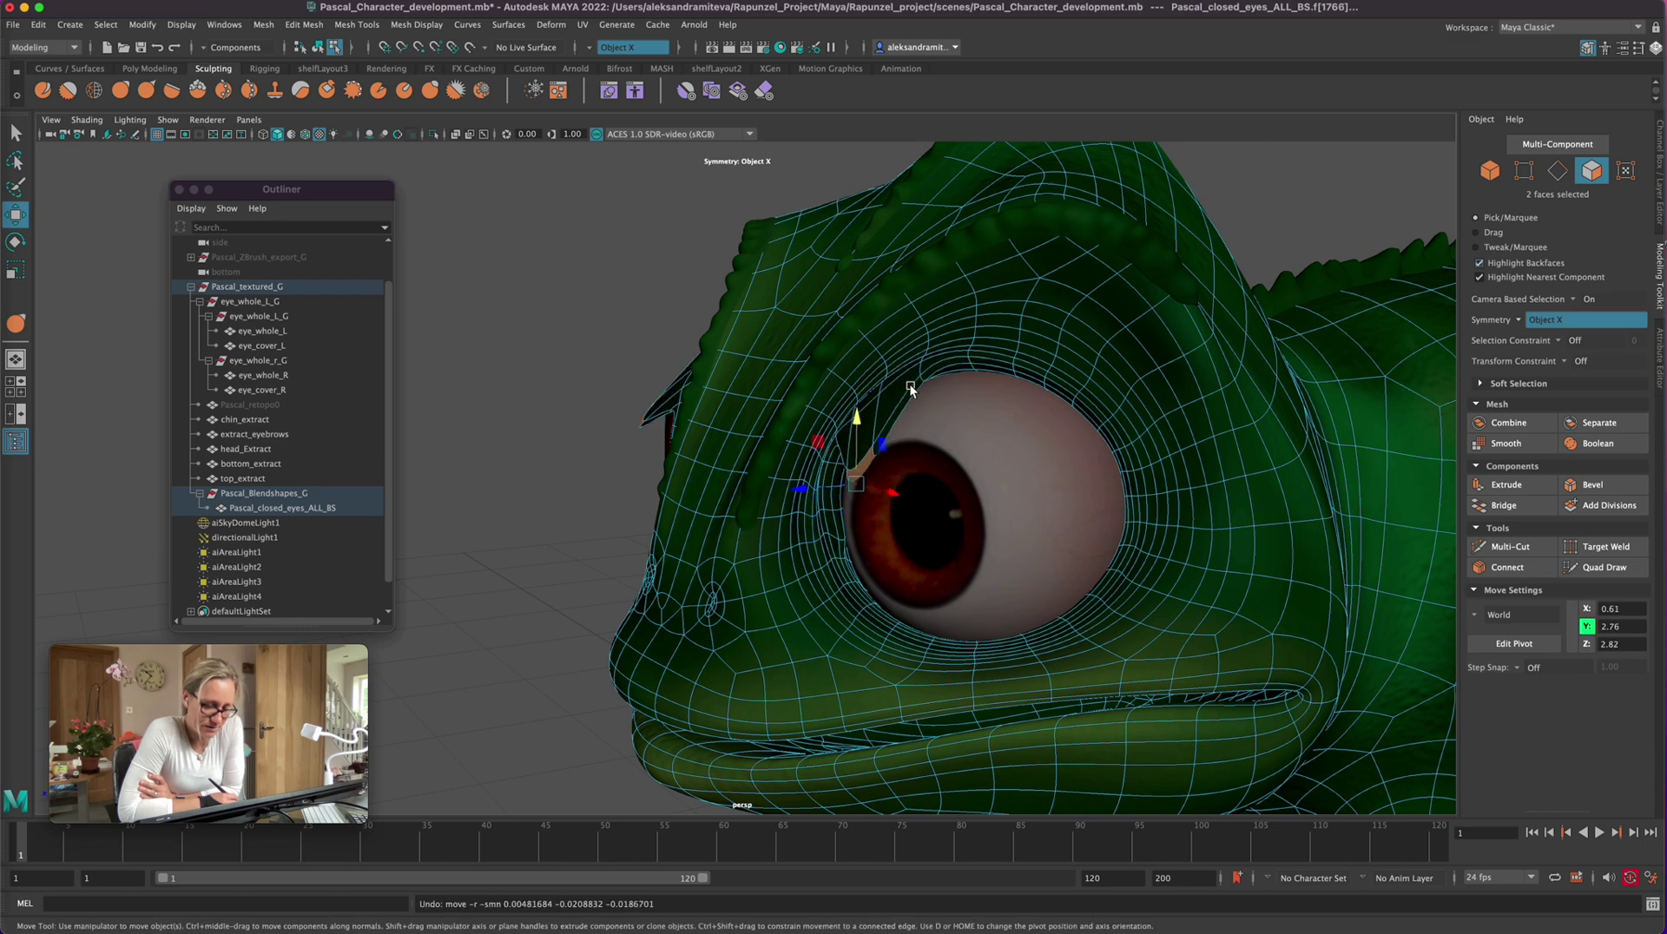
pyautogui.hotkey('ctrl', 'z')
pyautogui.hotkey('ctrl', 'z')
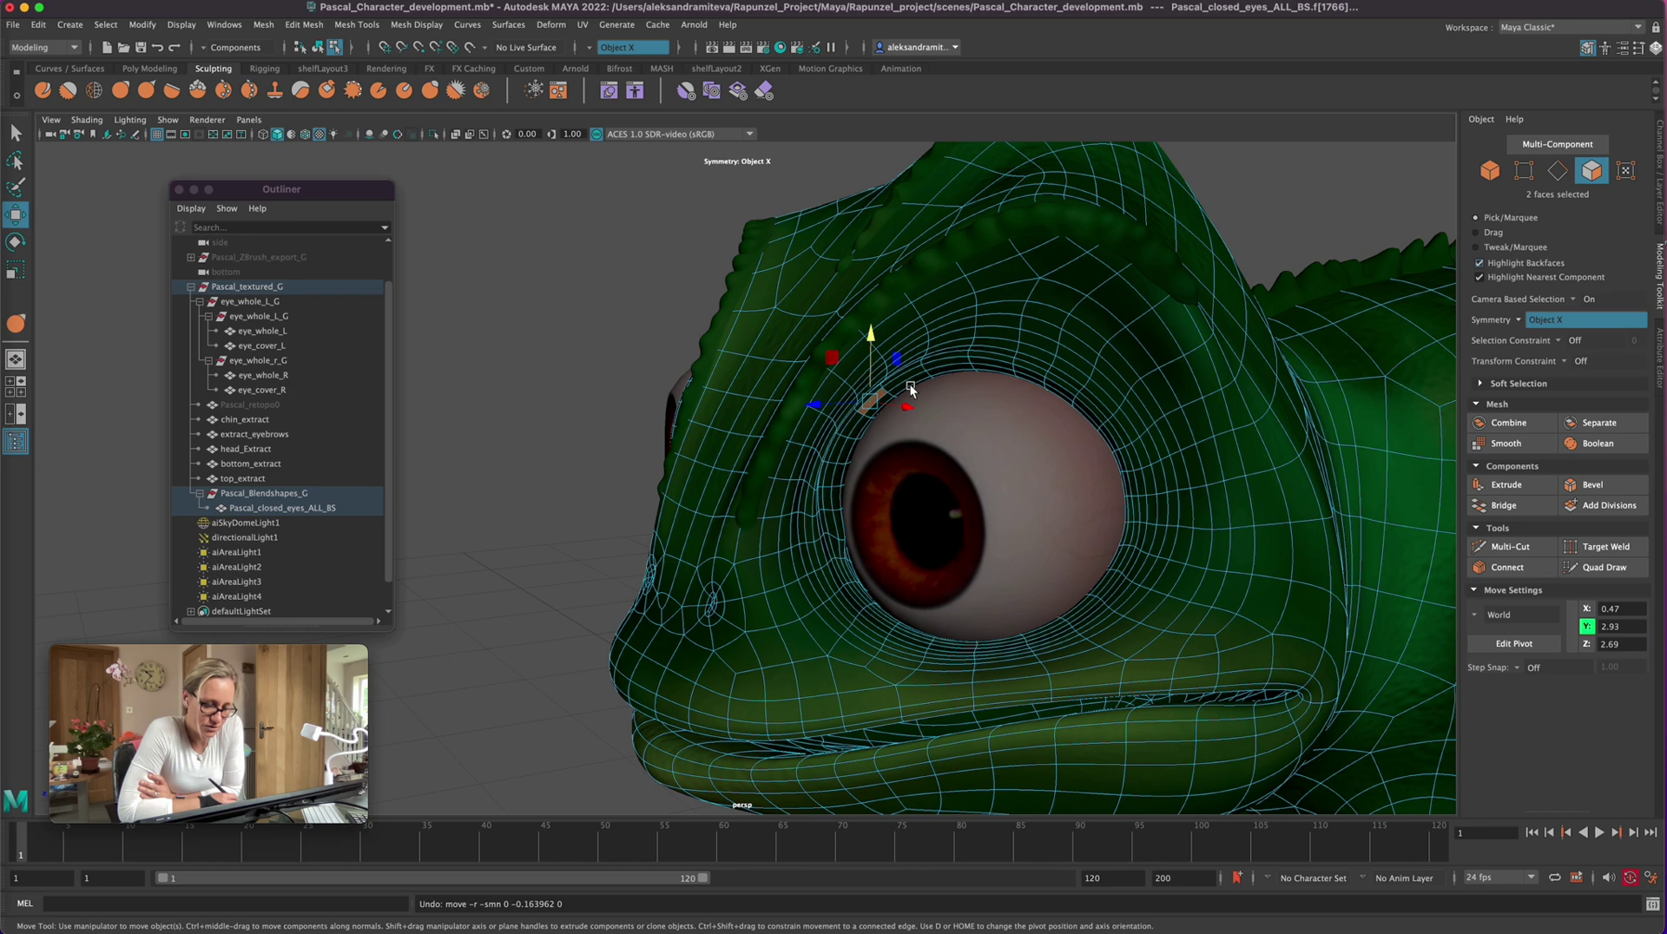
# Step: Extend the face selection along the whole upper eyelid rim, from the inner corner to the outer side of the eye
pyautogui.click(14, 133)
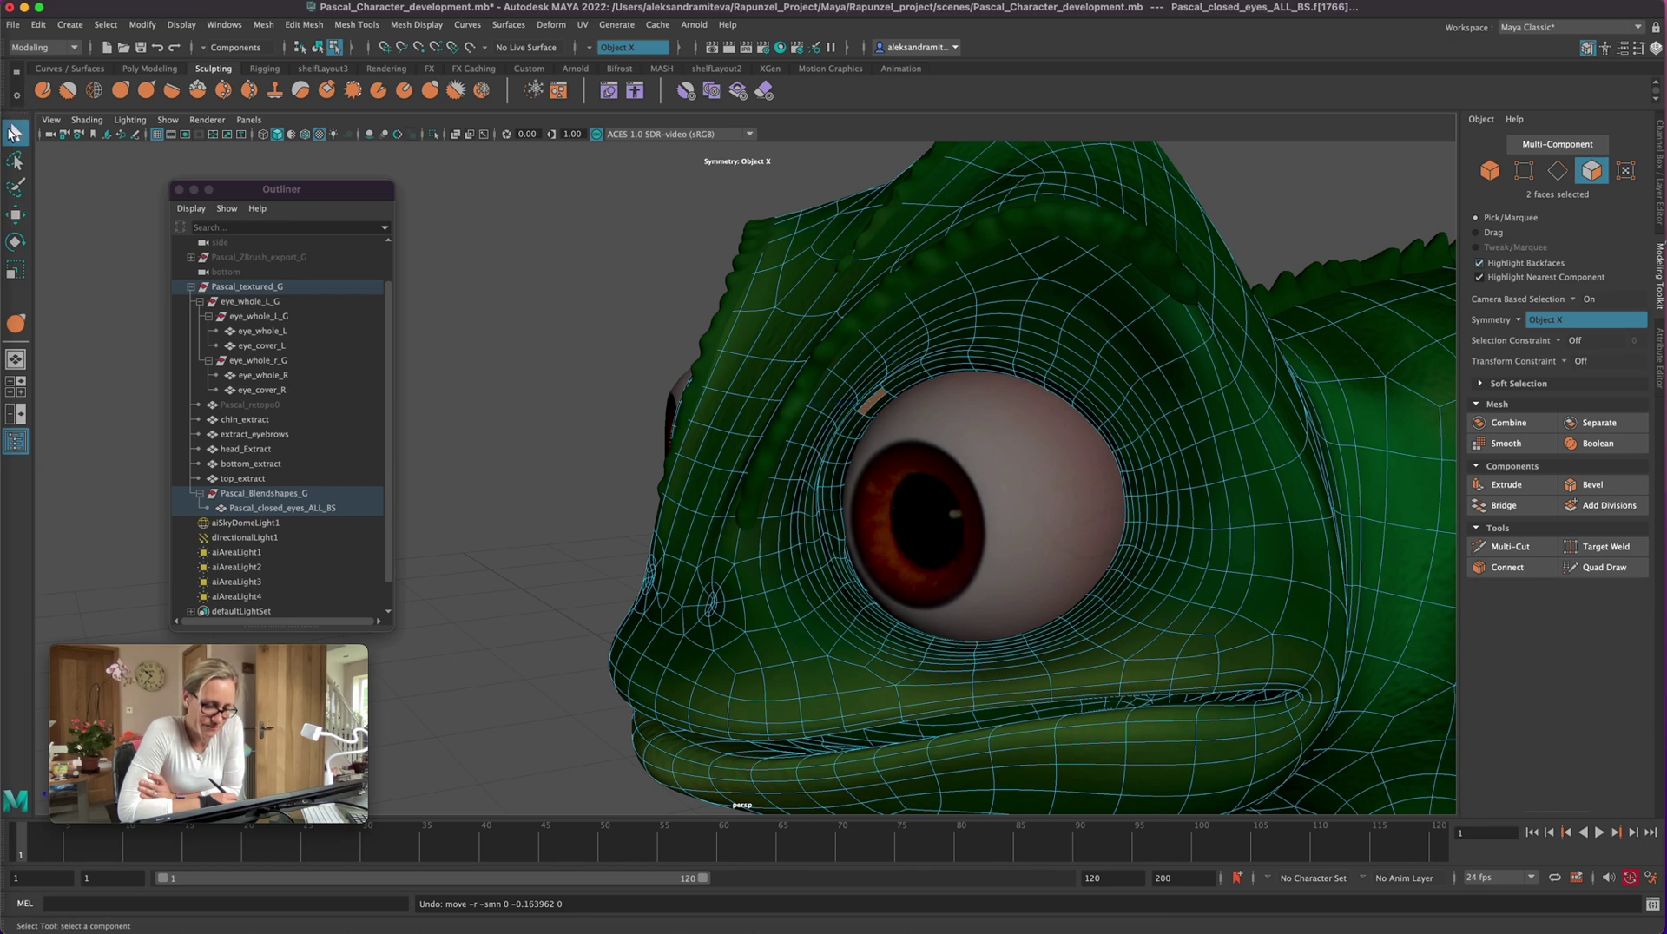
pyautogui.keyDown('shift'); pyautogui.click(901, 382); pyautogui.keyUp('shift')
pyautogui.keyDown('shift'); pyautogui.click(945, 366); pyautogui.keyUp('shift')
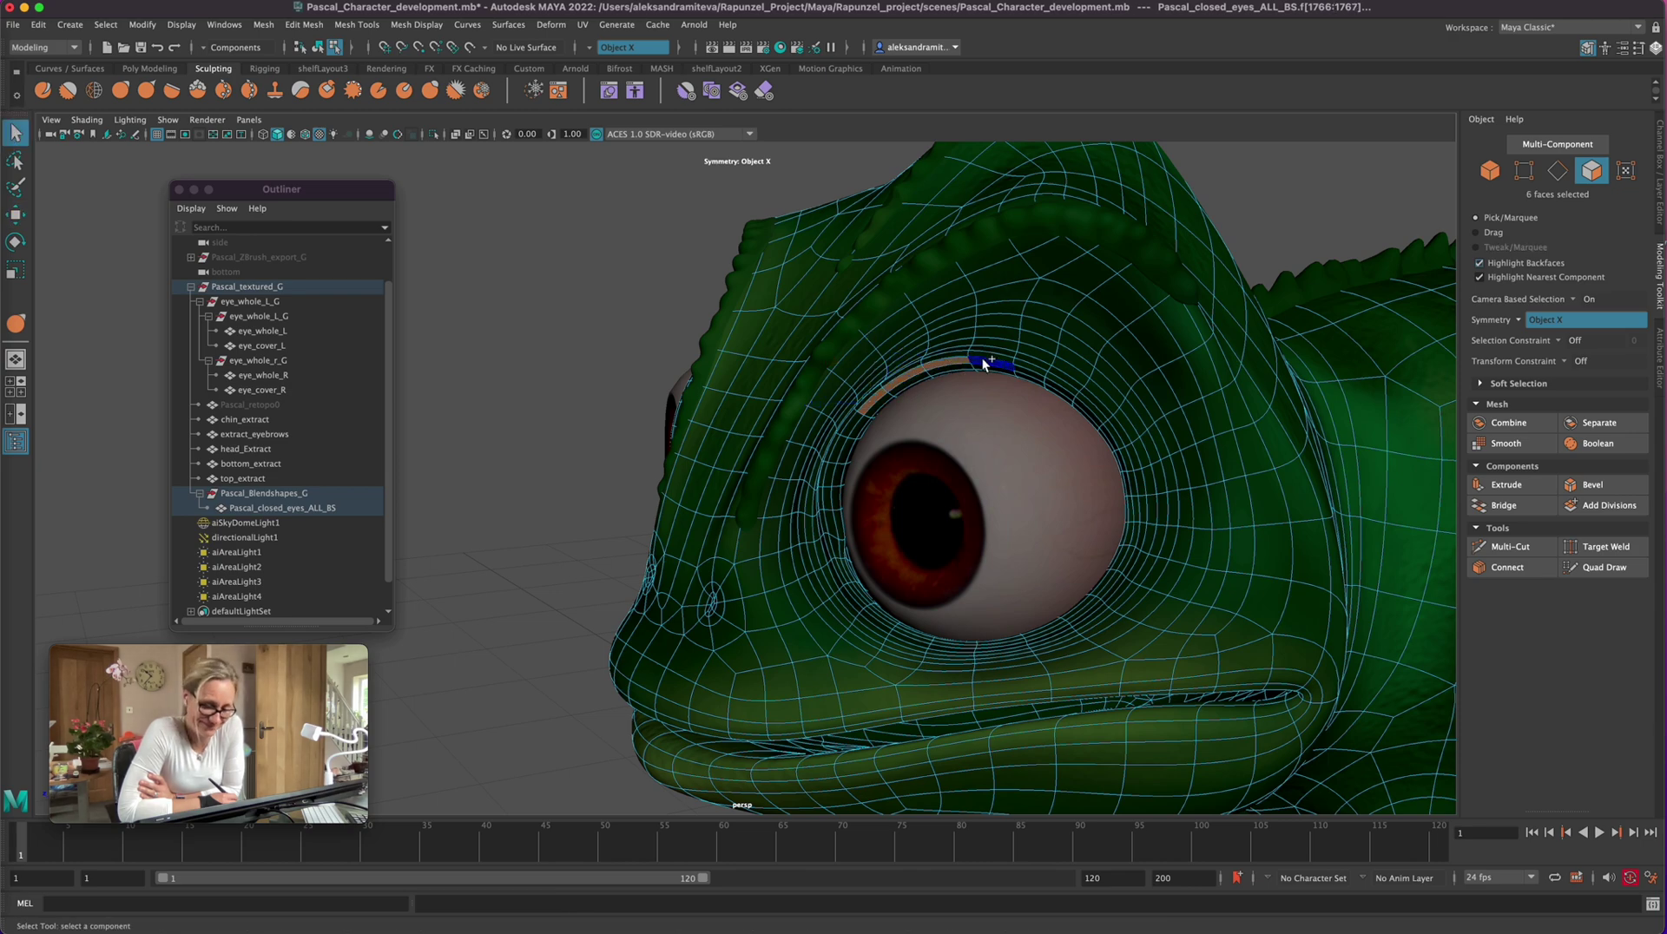
pyautogui.keyDown('shift'); pyautogui.moveTo(1058, 390); pyautogui.dragTo(1086, 413); pyautogui.keyUp('shift')
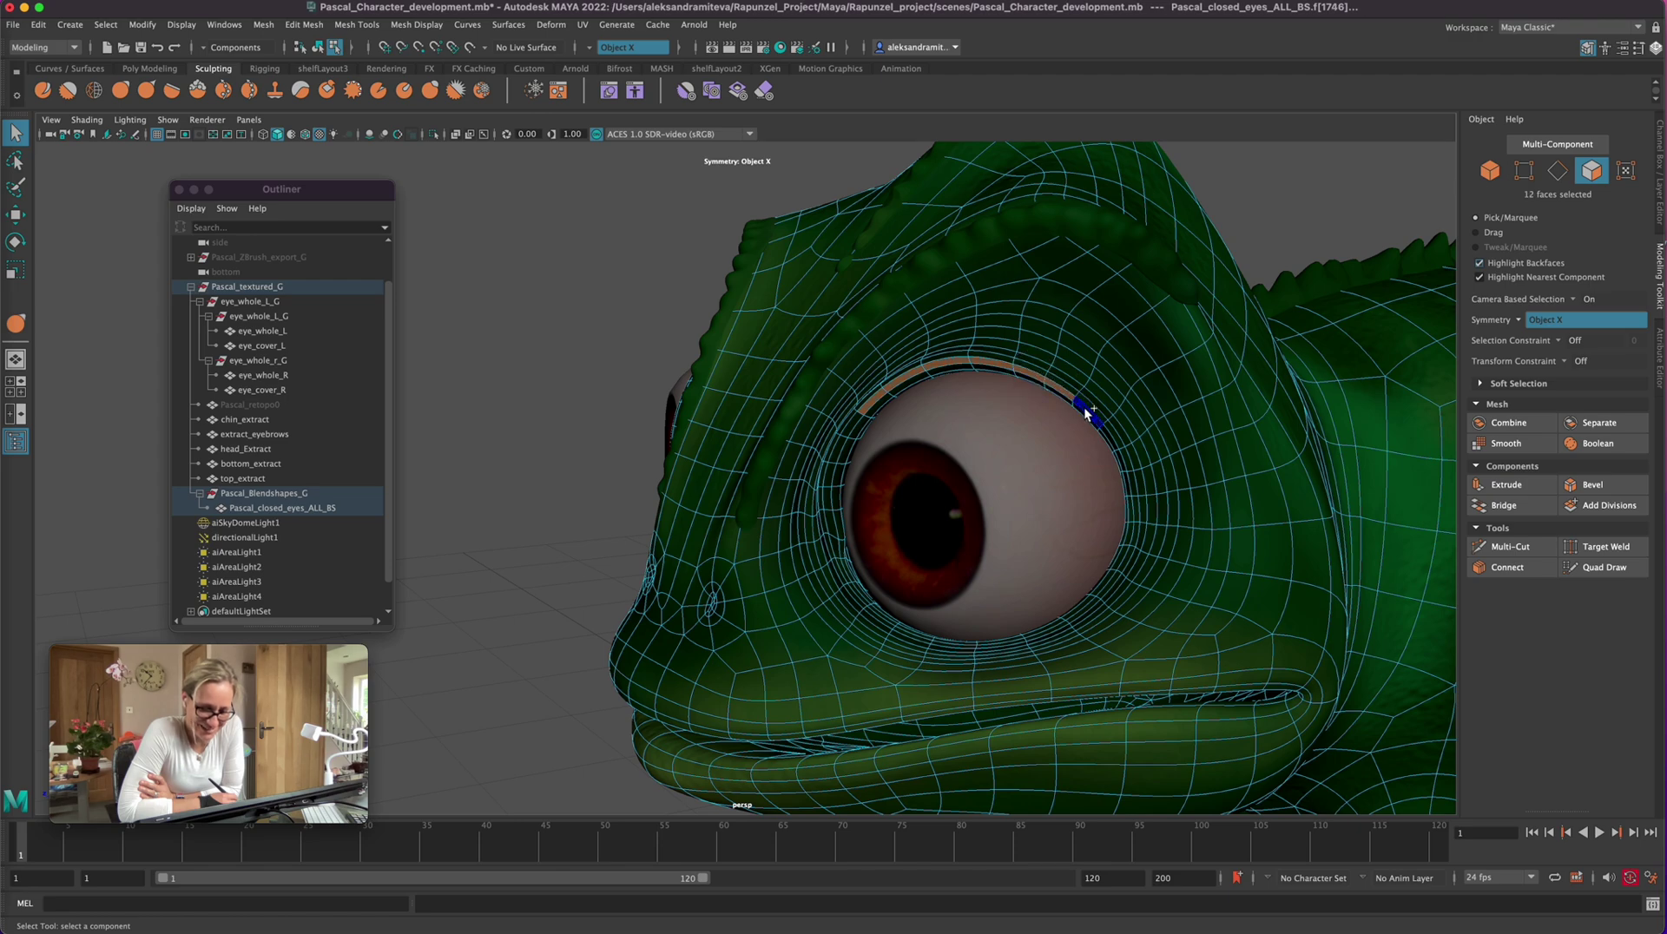
pyautogui.keyDown('shift'); pyautogui.click(1105, 439); pyautogui.keyUp('shift')
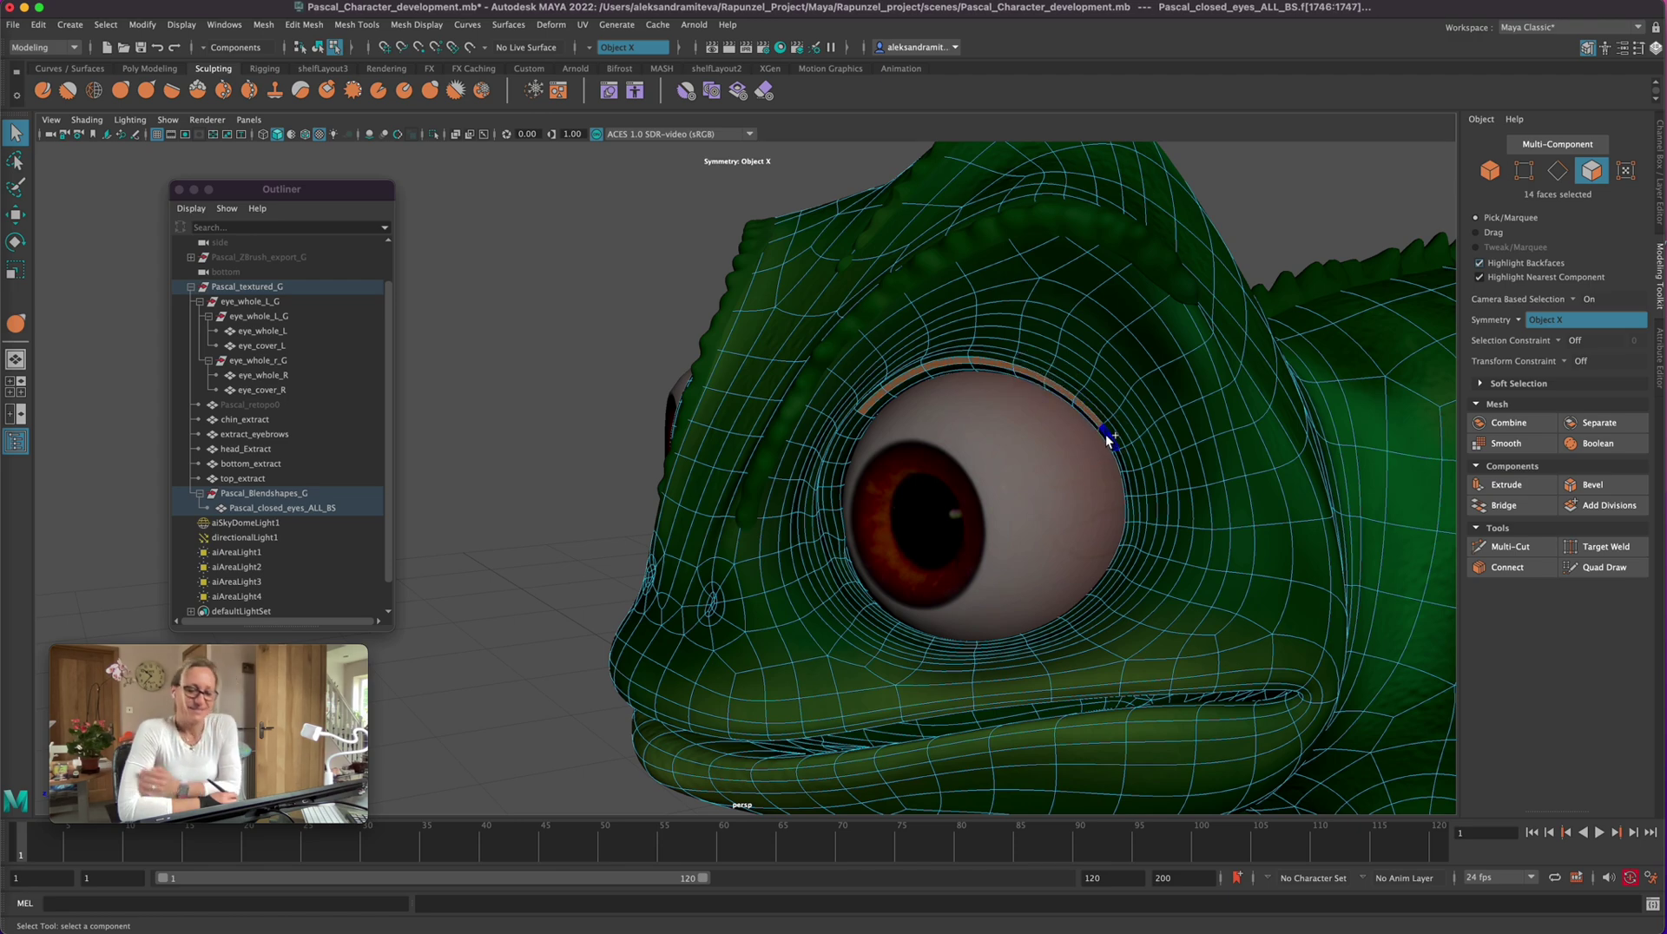
pyautogui.keyDown('shift'); pyautogui.click(851, 425); pyautogui.keyUp('shift')
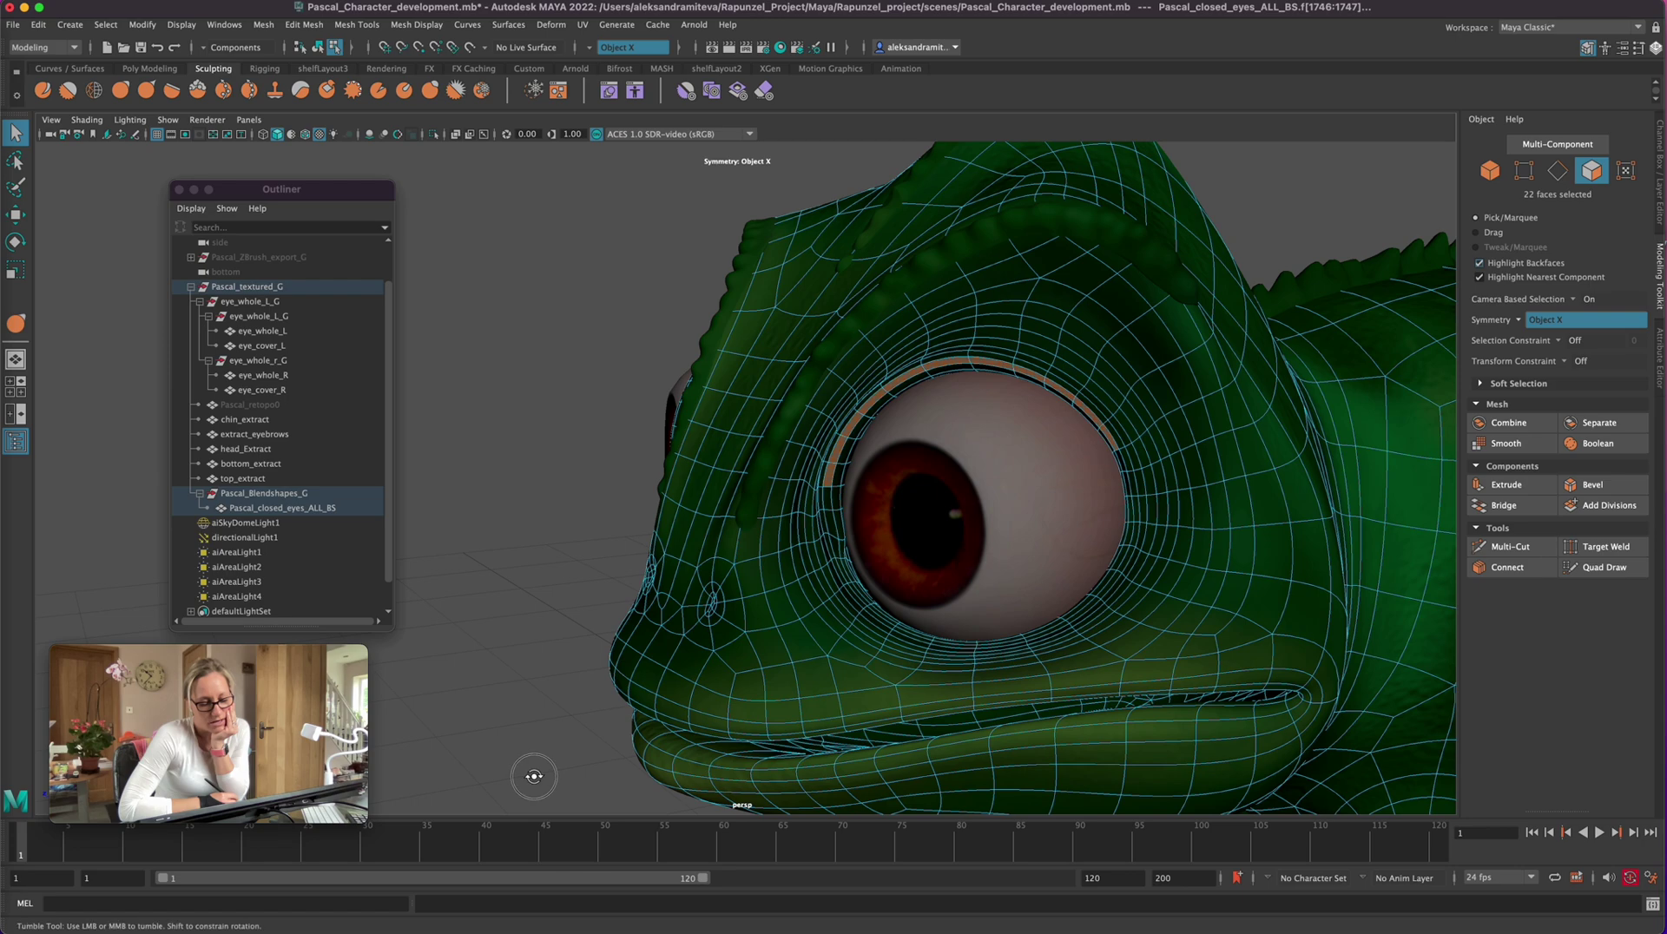
# Step: Move the selected upper eyelid rim faces down to about Y 2.75, and then forward and outward in front of the eyeballs
pyautogui.keyDown('alt'); pyautogui.moveTo(532, 773); pyautogui.dragTo(589, 766); pyautogui.keyUp('alt')
pyautogui.press('w')
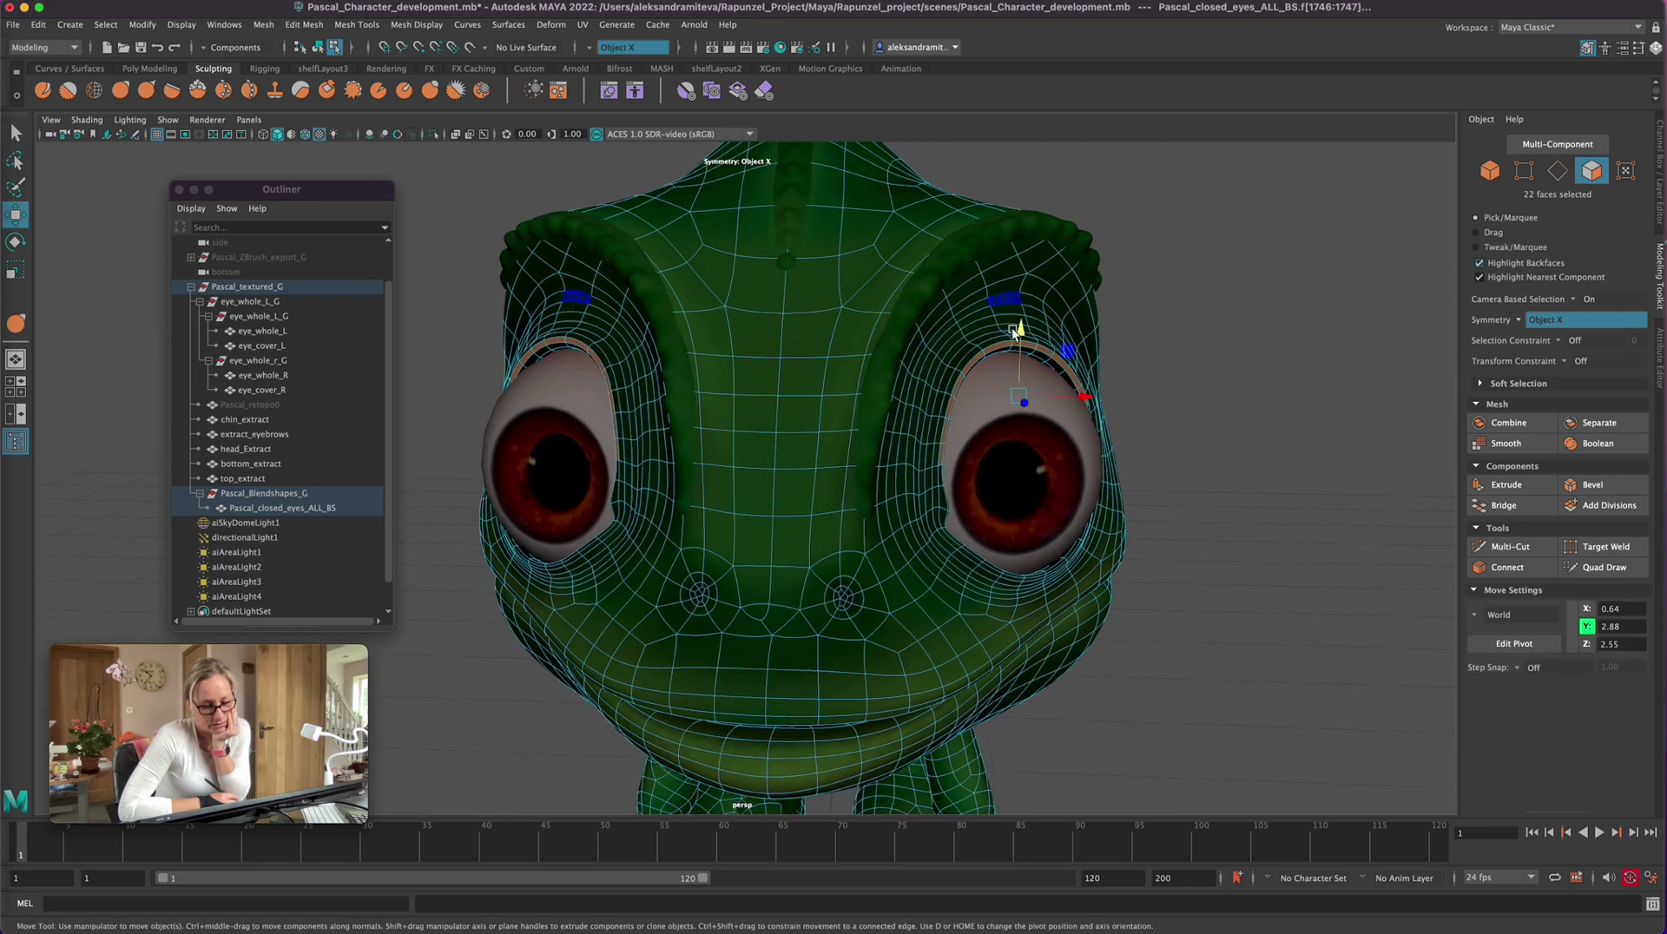
pyautogui.moveTo(1017, 330); pyautogui.dragTo(1029, 369)
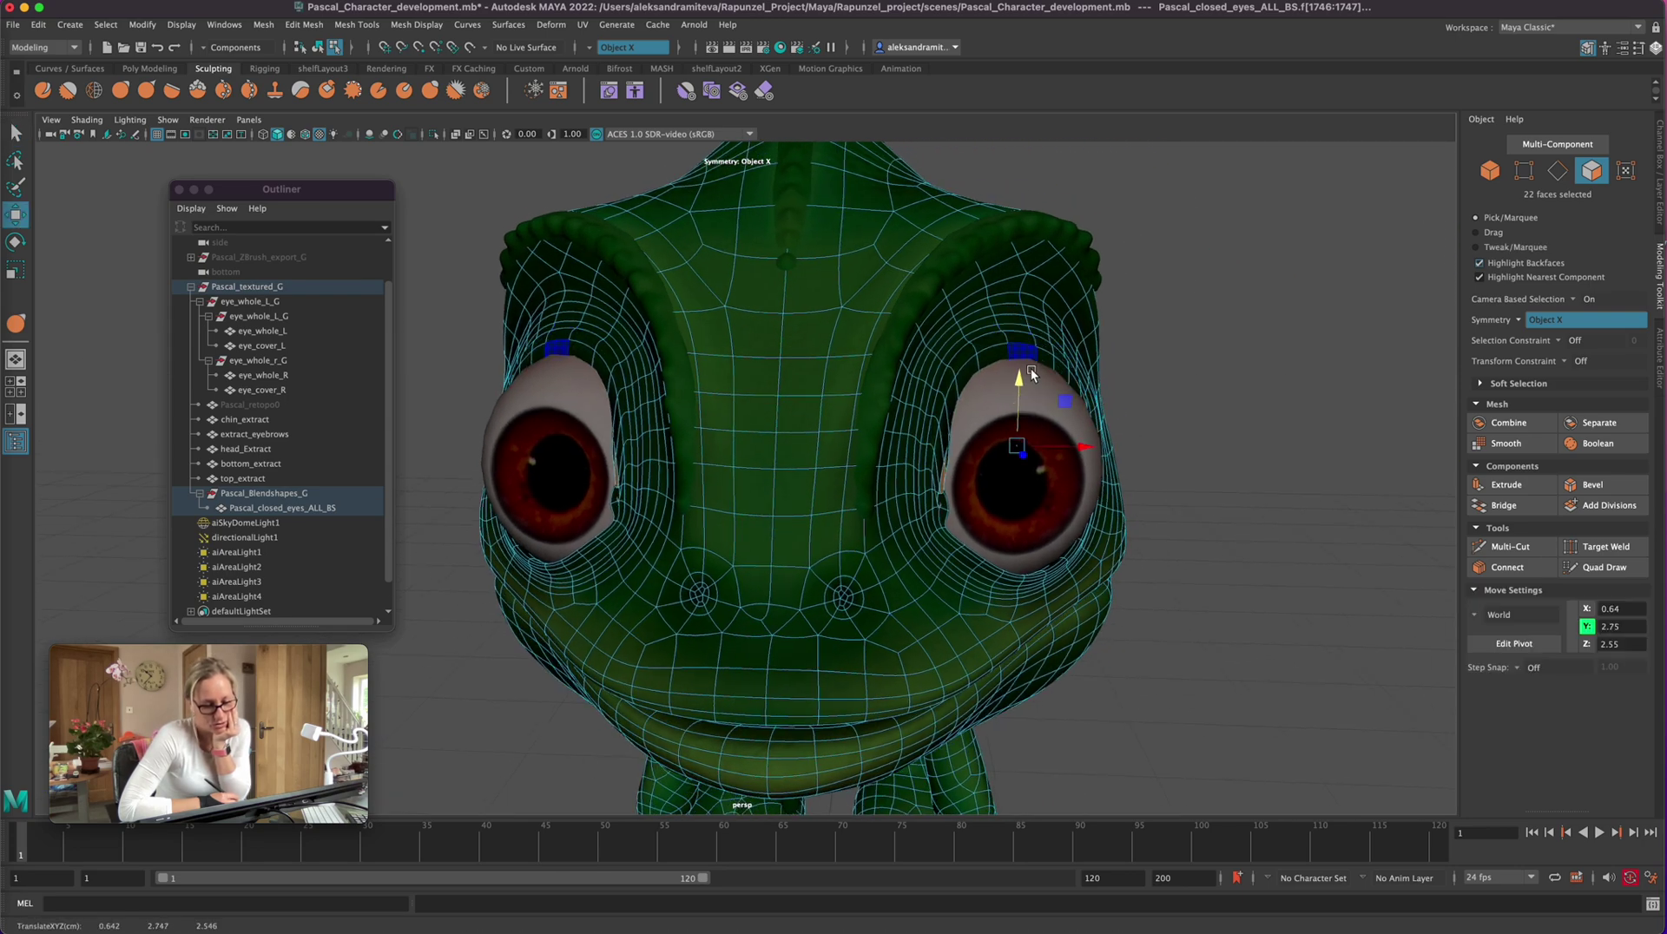
pyautogui.moveTo(1022, 452); pyautogui.dragTo(1047, 472)
pyautogui.keyDown('alt'); pyautogui.moveTo(1206, 606); pyautogui.dragTo(1233, 580); pyautogui.keyUp('alt')
pyautogui.moveTo(1090, 424); pyautogui.dragTo(1058, 450)
# Step: Rotate the selected upper eyelid rim faces around the eyeballs and scale them narrower along X
pyautogui.press('e')
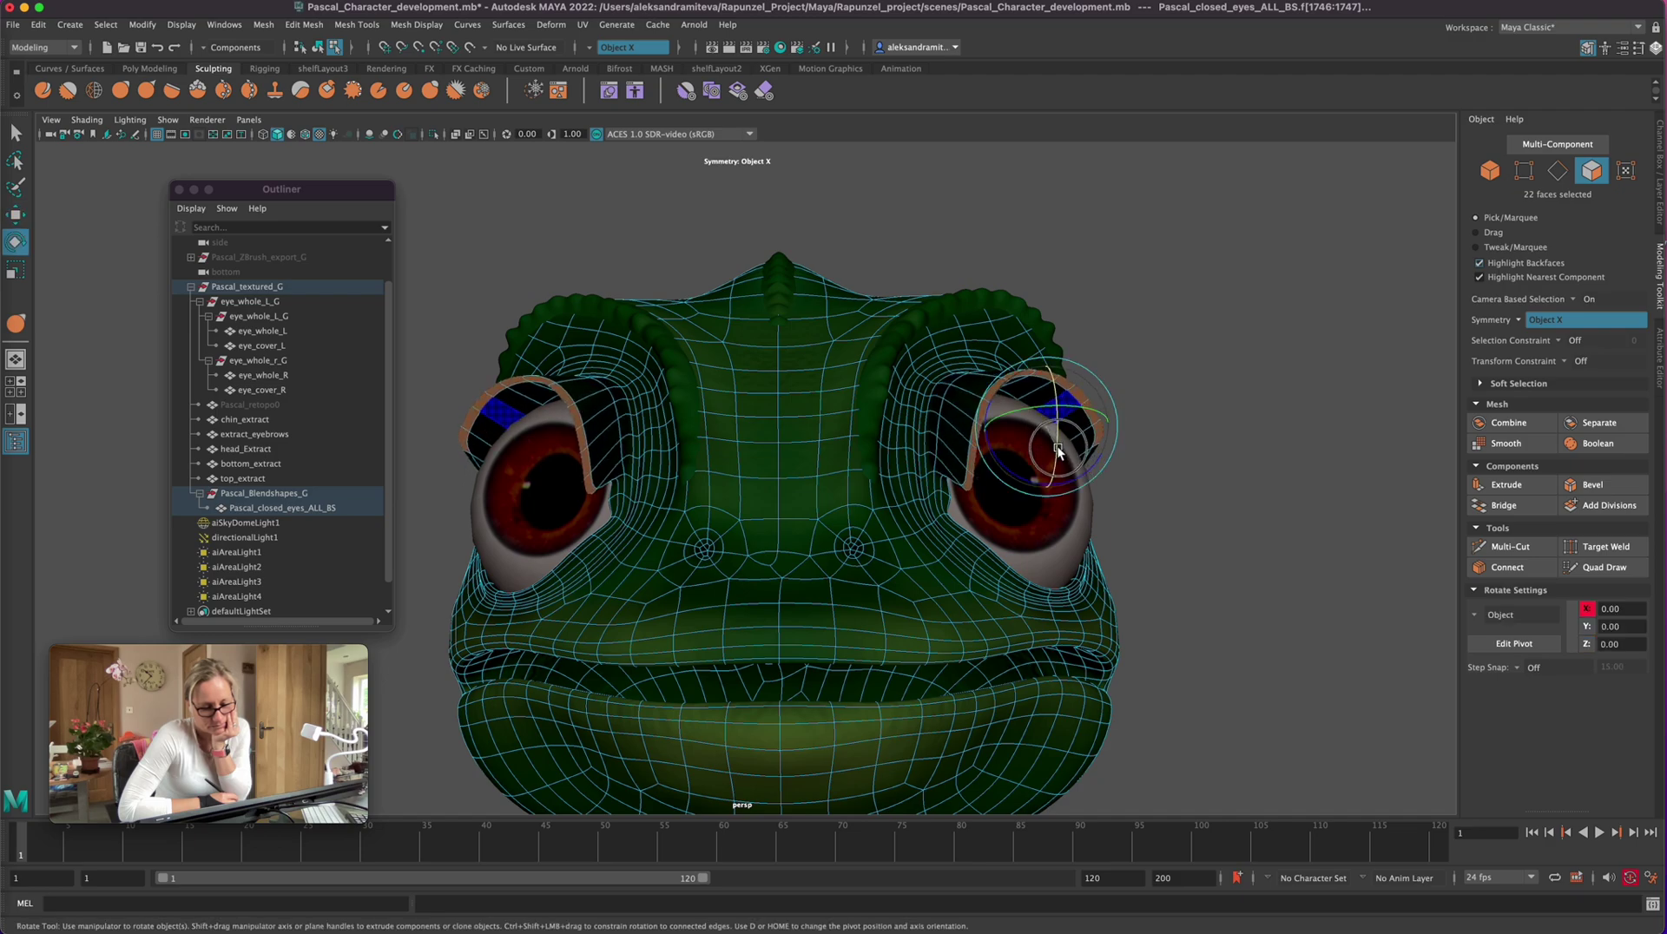
pyautogui.keyDown('alt'); pyautogui.moveTo(1202, 579); pyautogui.dragTo(1132, 610); pyautogui.keyUp('alt')
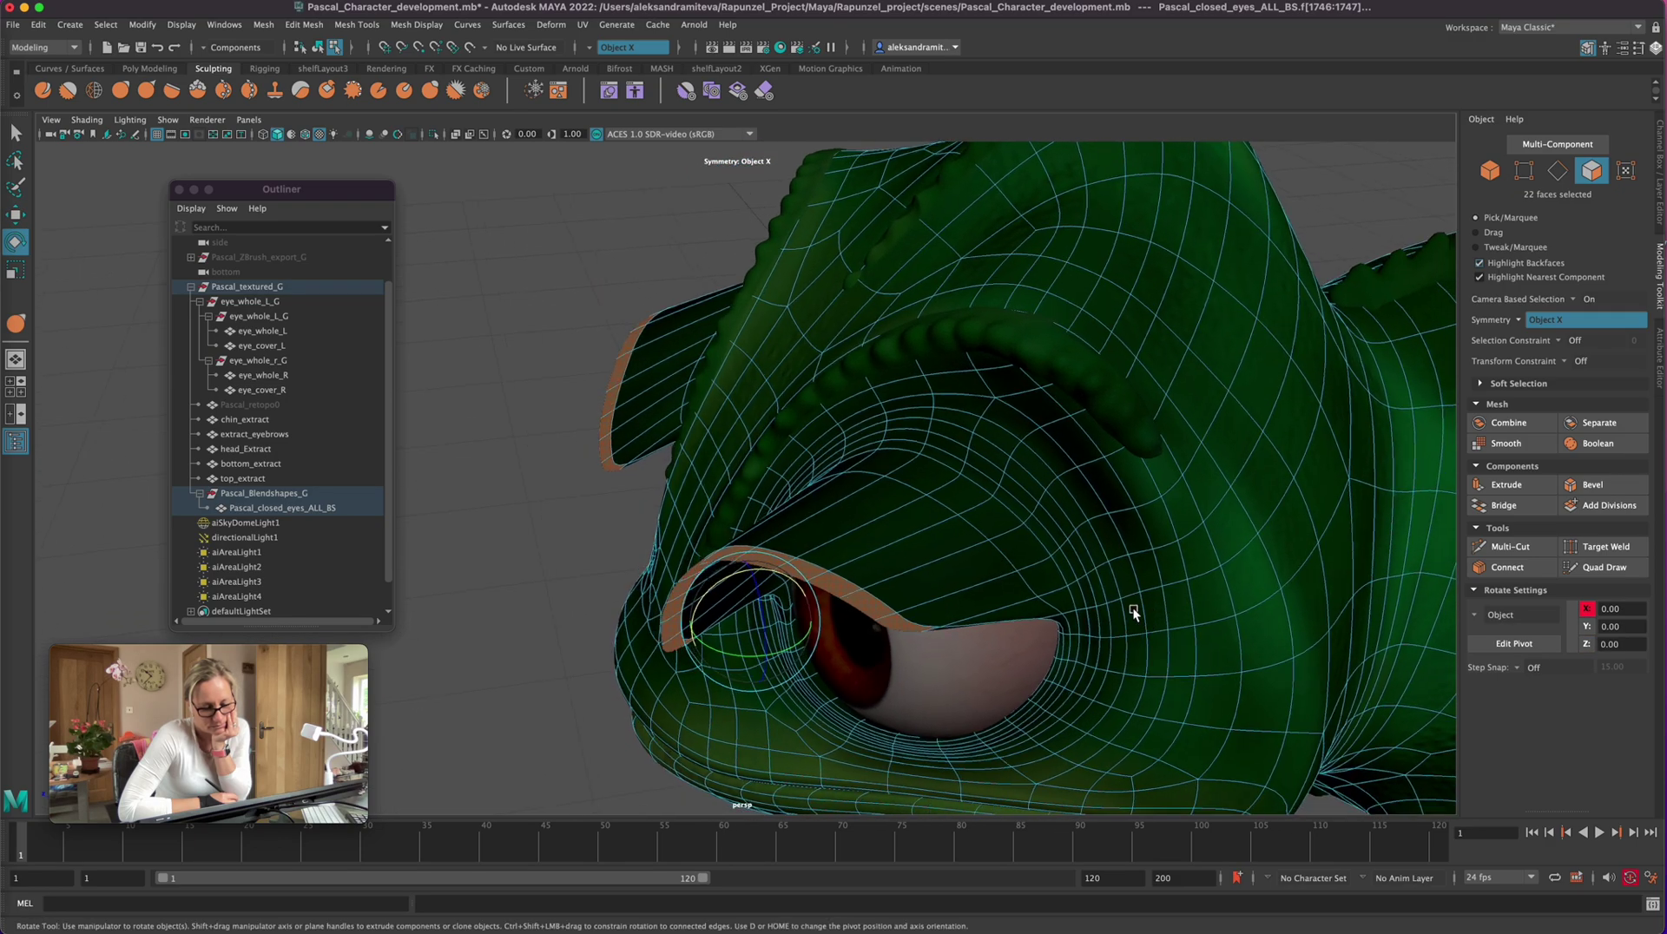
pyautogui.moveTo(799, 644); pyautogui.dragTo(710, 737)
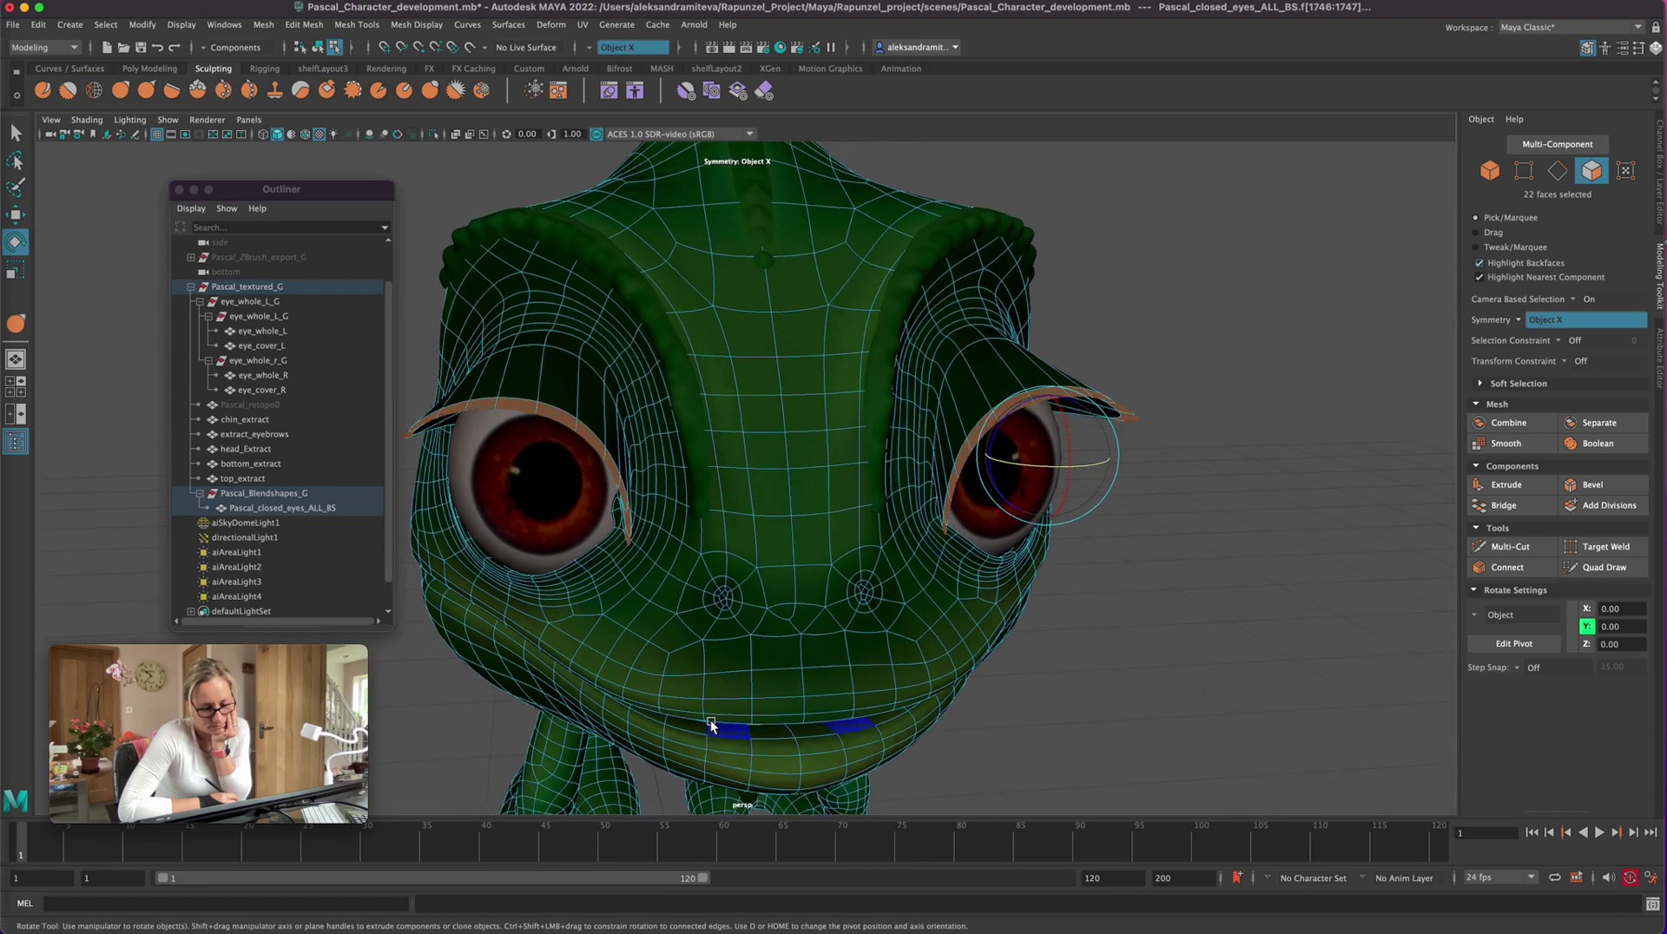
pyautogui.press('r')
pyautogui.moveTo(1105, 470); pyautogui.dragTo(1077, 470)
pyautogui.moveTo(1134, 551)
pyautogui.keyDown('alt'); pyautogui.mouseDown()
pyautogui.moveTo(1108, 537)
pyautogui.moveTo(1188, 556)
pyautogui.moveTo(1154, 539)
pyautogui.mouseUp(); pyautogui.keyUp('alt')
# Step: Select a face near the outer end of the upper eyelid rim, lower it to about Y 2.72 and adjust it sideways around the eyeball
pyautogui.click(465, 389)
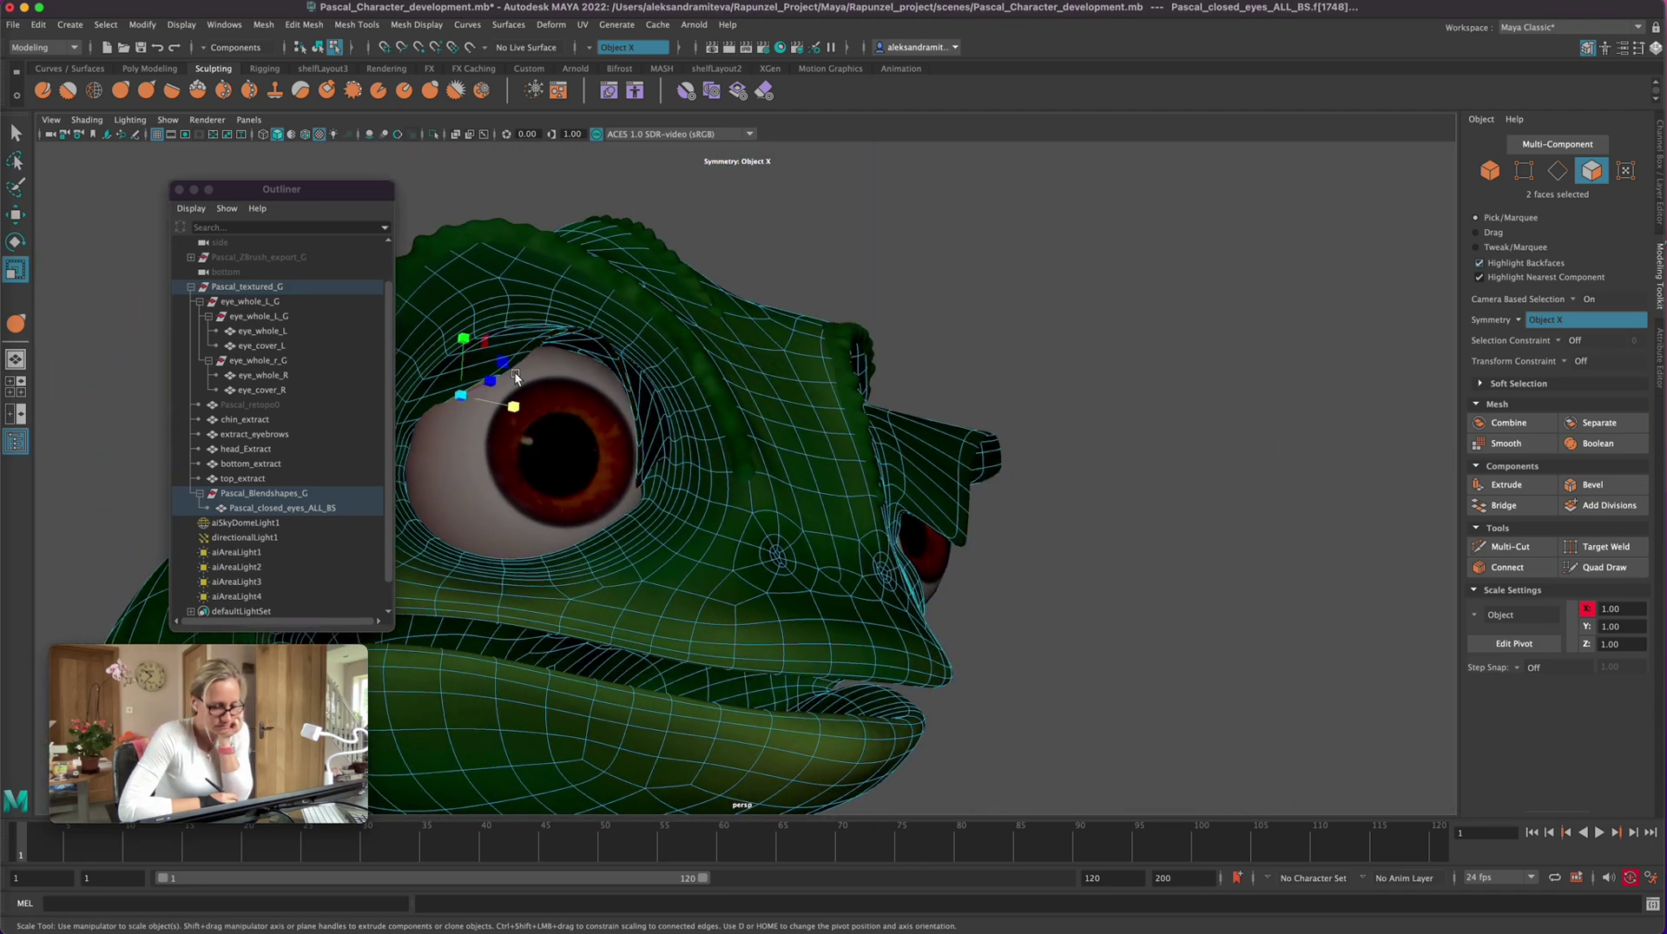
pyautogui.press('w')
pyautogui.moveTo(460, 348); pyautogui.dragTo(463, 368)
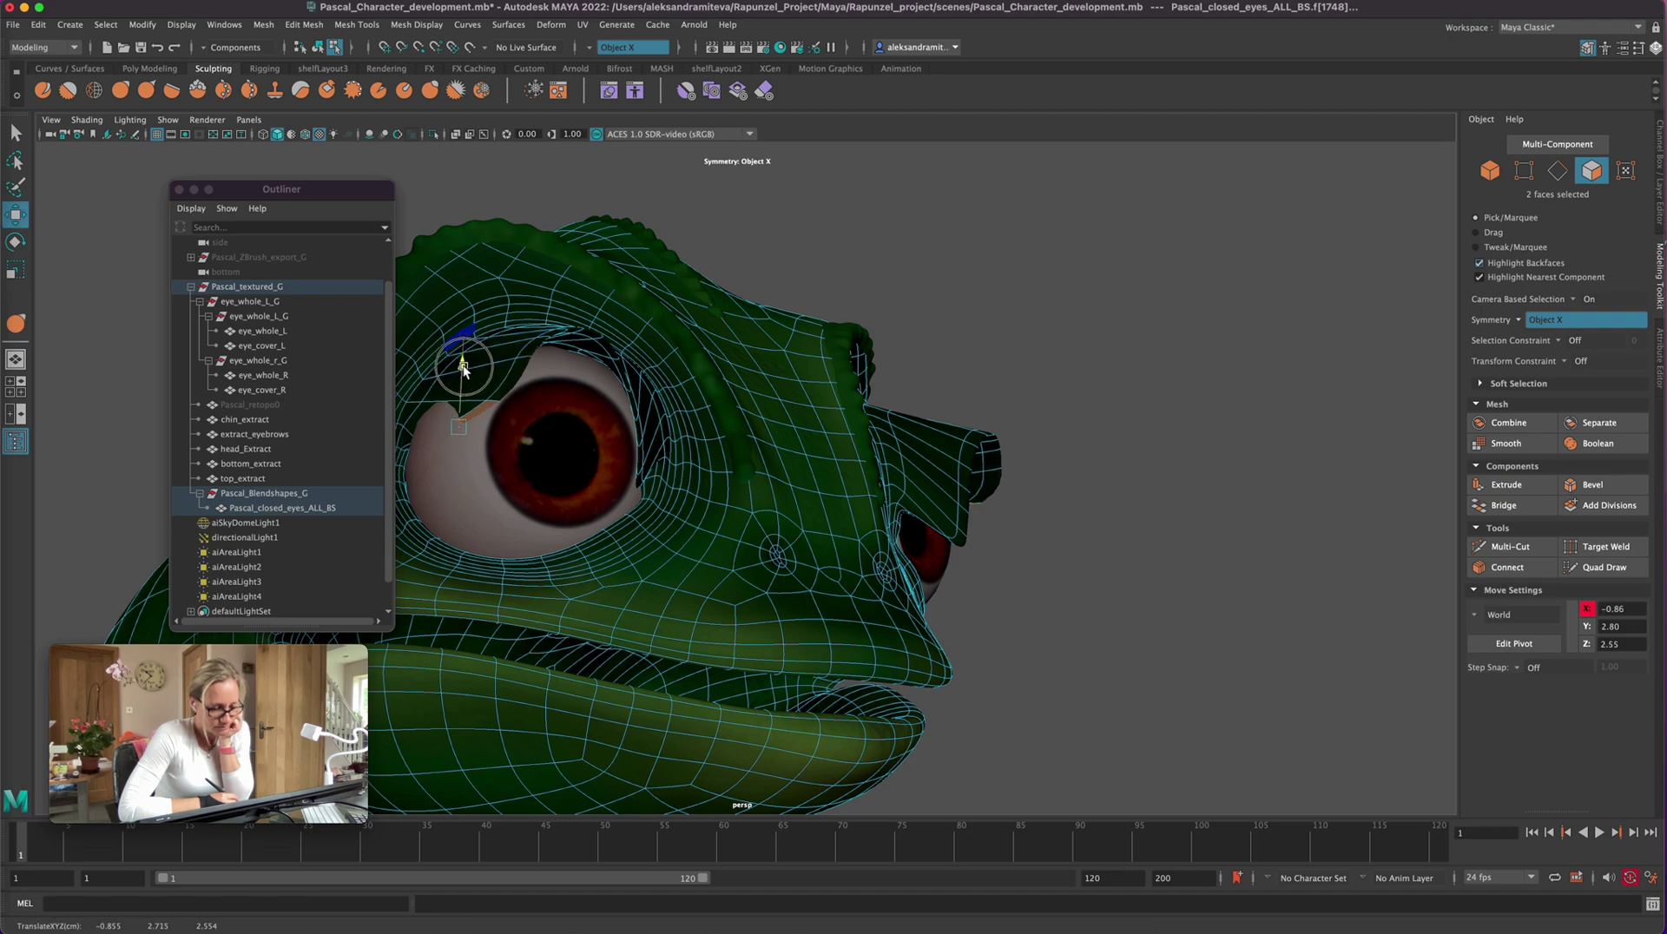
pyautogui.keyDown('alt'); pyautogui.moveTo(648, 568); pyautogui.dragTo(583, 614); pyautogui.keyUp('alt')
pyautogui.moveTo(532, 457); pyautogui.dragTo(513, 457)
# Step: Move the adjacent face at the outer eye corner down and forward, to about X -0.88, Y 2.65, Z 2.30
pyautogui.keyDown('alt'); pyautogui.moveTo(660, 625); pyautogui.dragTo(758, 595); pyautogui.keyUp('alt')
pyautogui.click(539, 450)
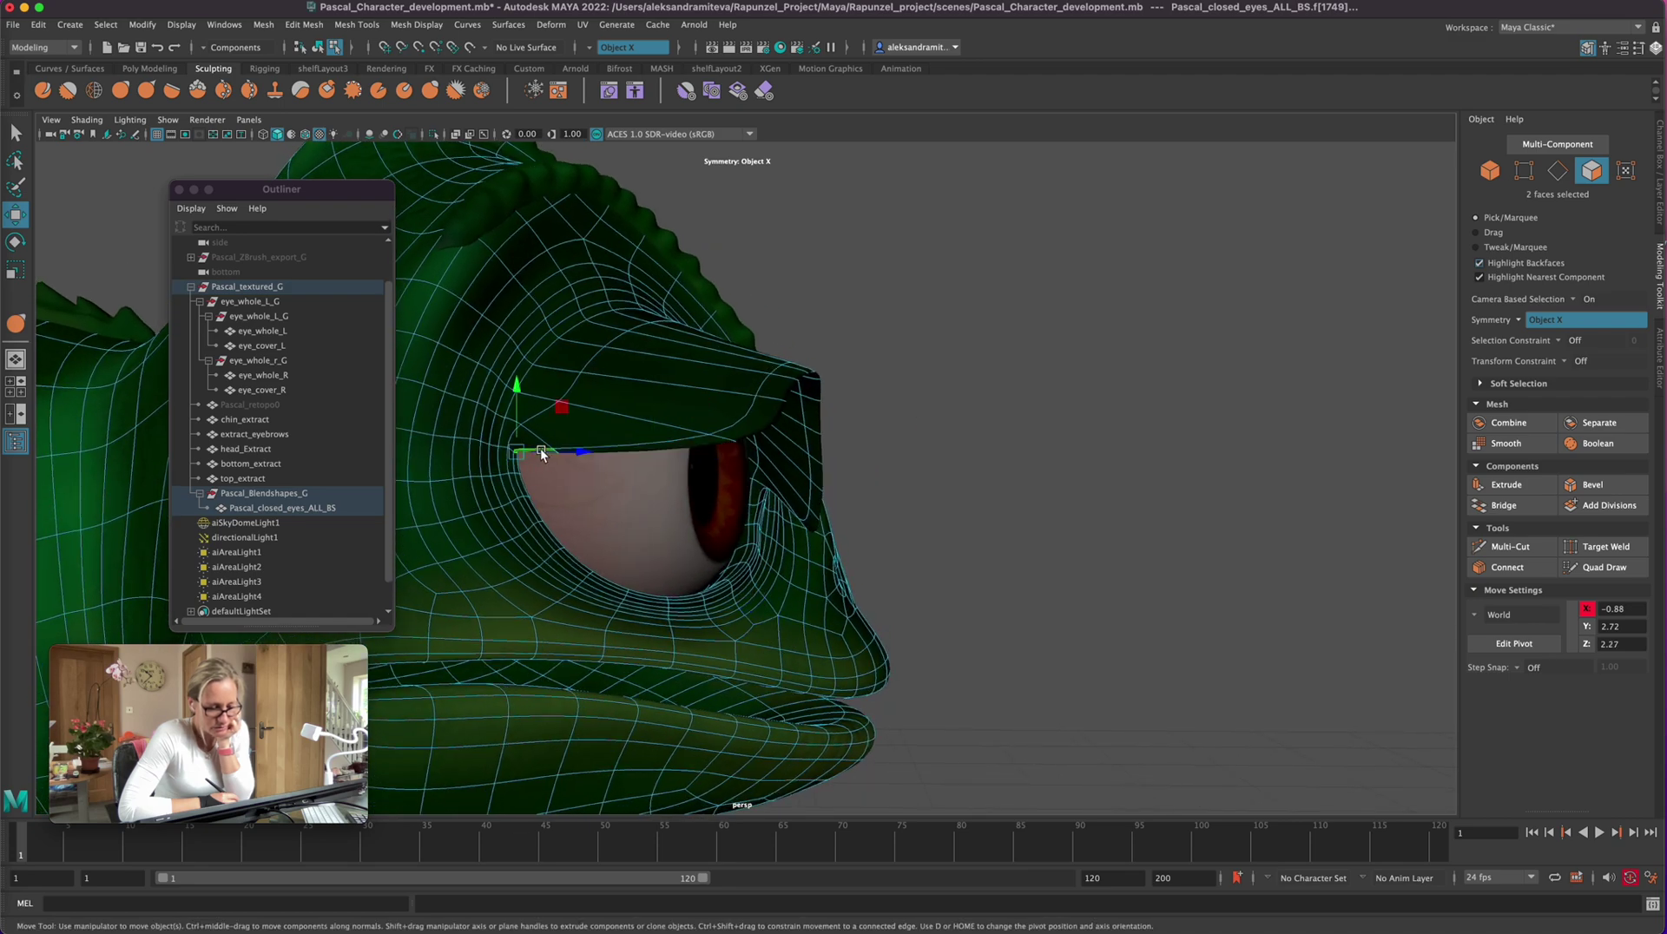
pyautogui.moveTo(513, 392); pyautogui.dragTo(524, 415)
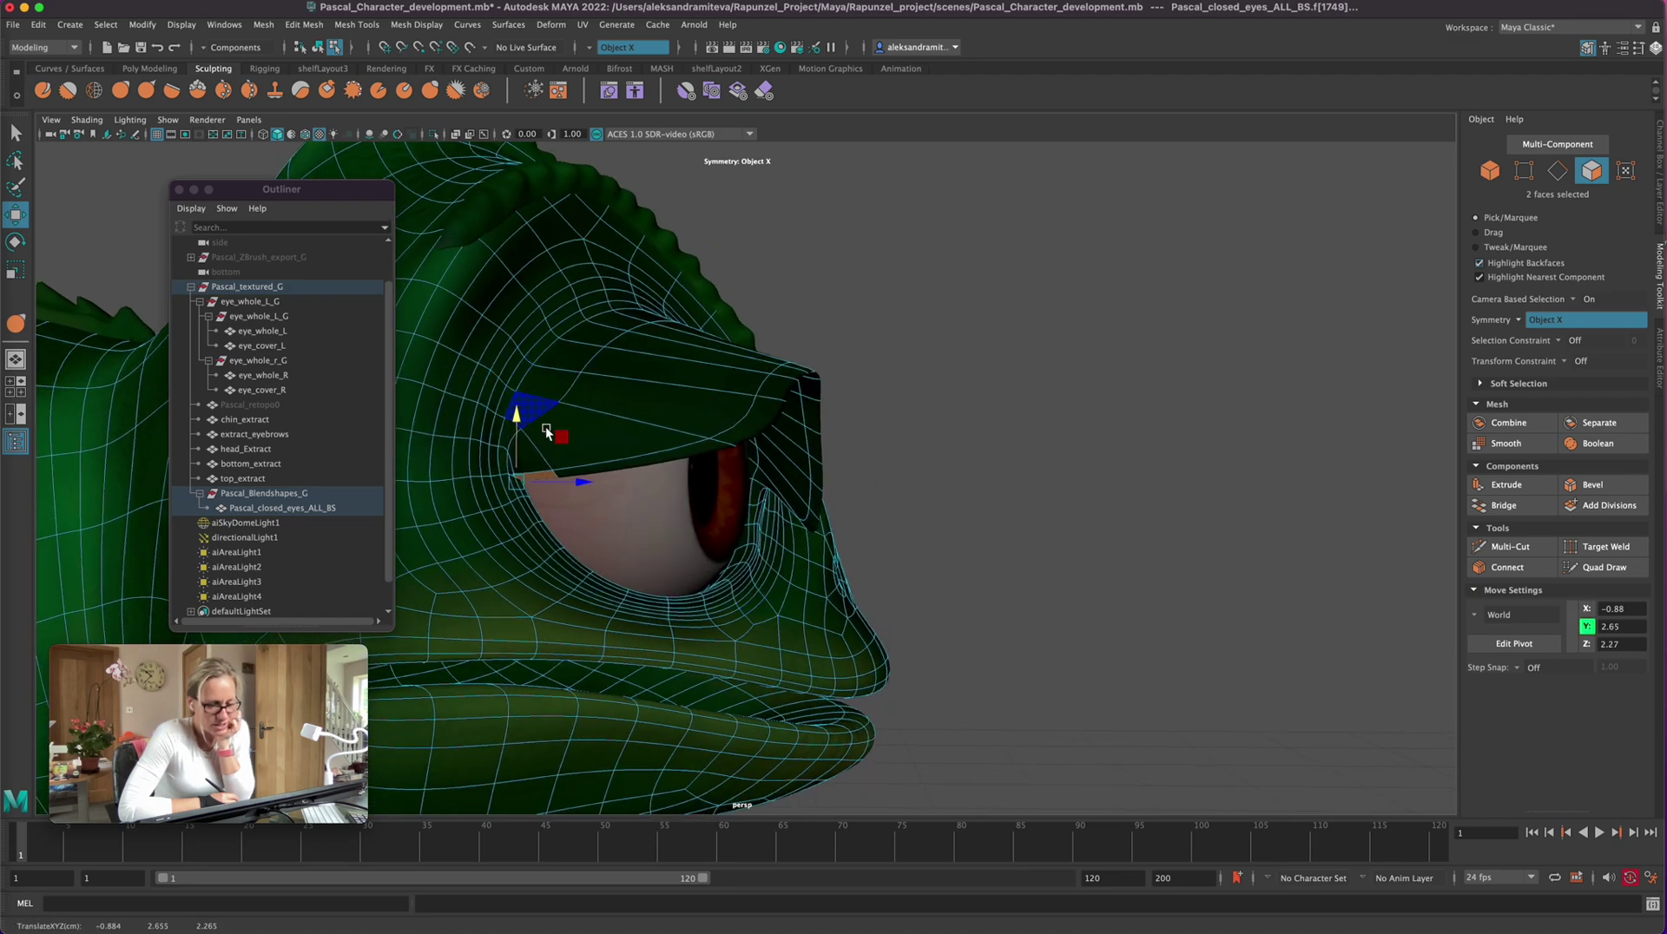
pyautogui.moveTo(590, 482); pyautogui.dragTo(897, 626)
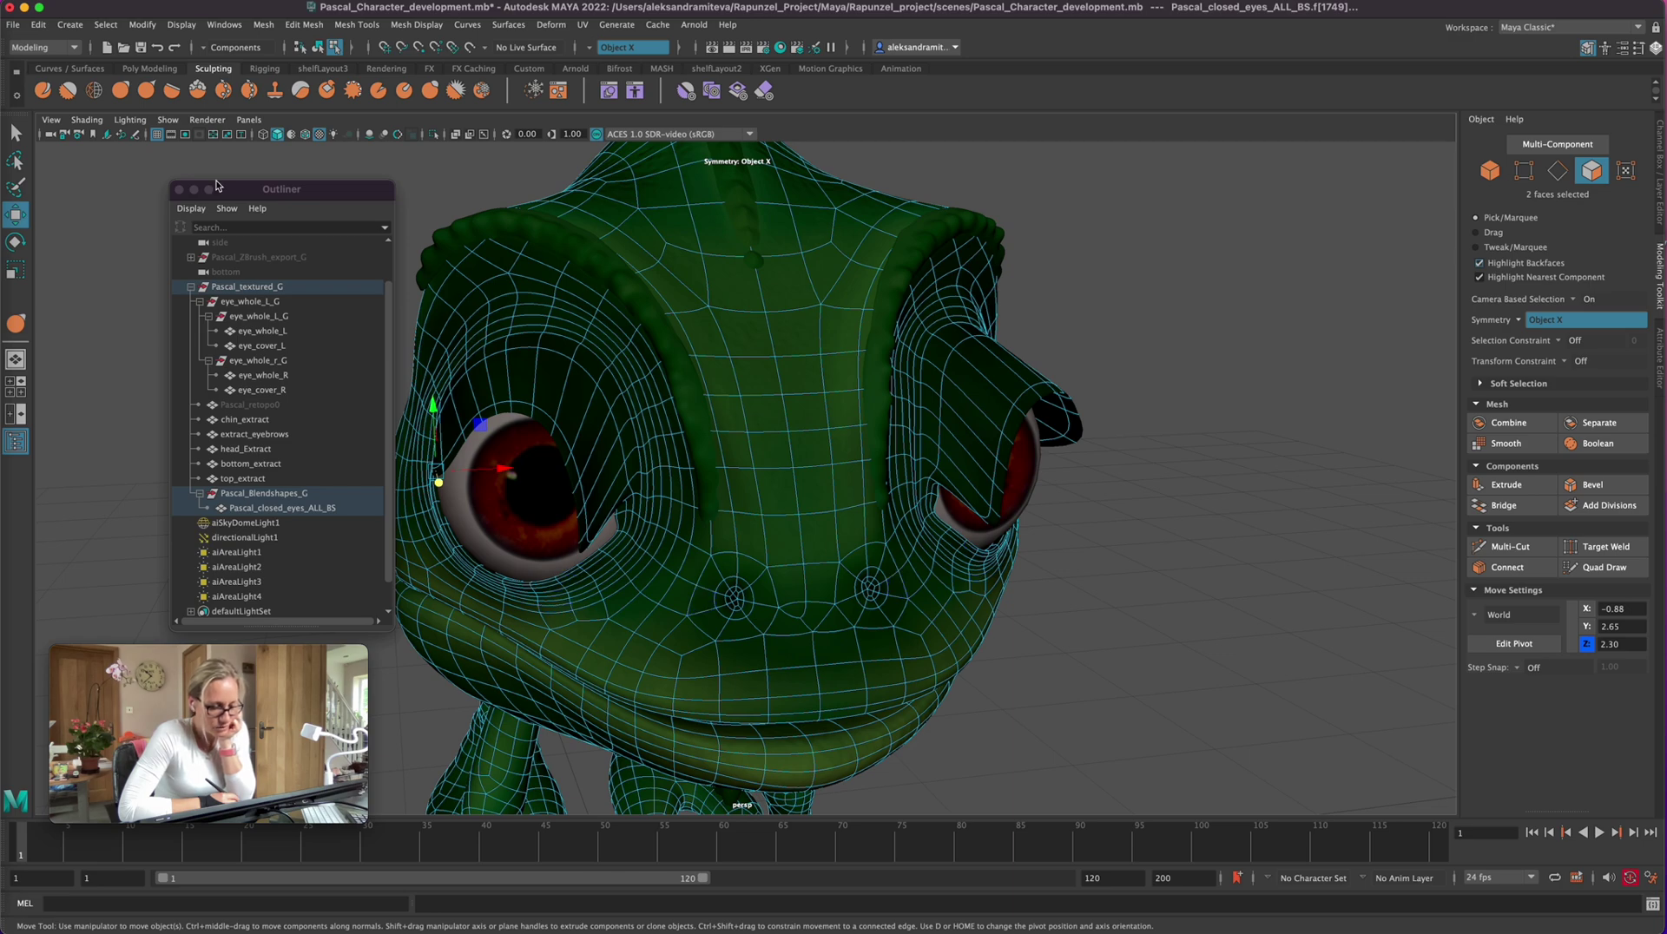
# Step: Activate the Grab sculpting tool on the closed-eyes mesh and show the model in untextured shaded display
pyautogui.click(121, 89)
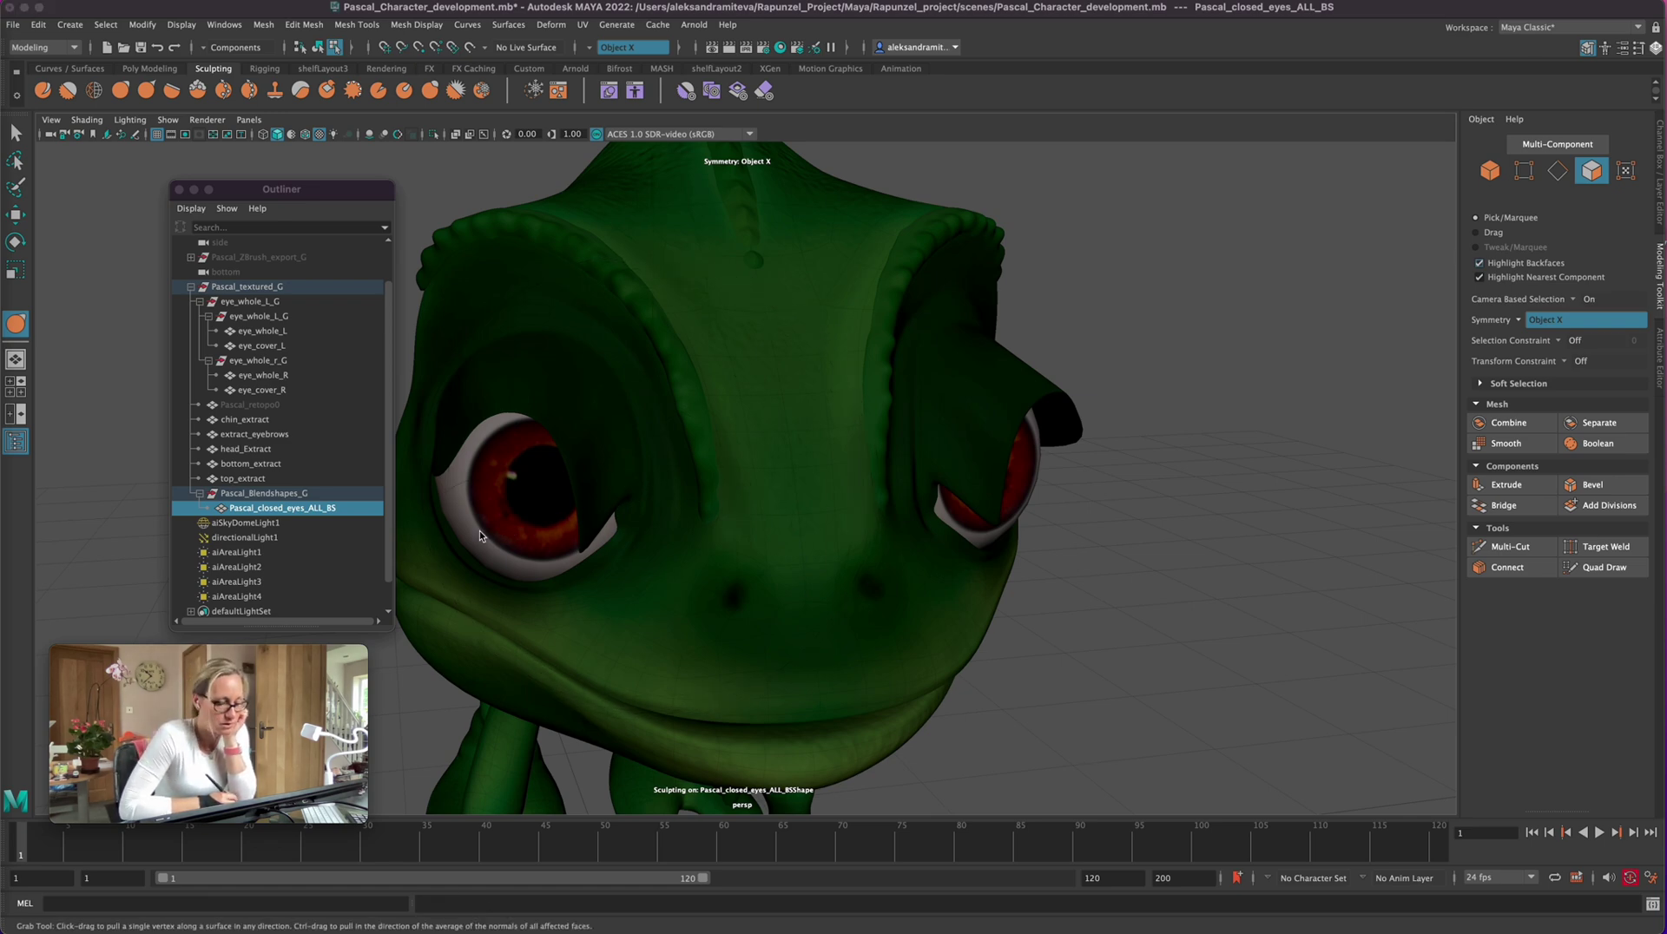
pyautogui.press('5')
pyautogui.moveTo(1141, 606)
pyautogui.keyDown('alt'); pyautogui.mouseDown()
pyautogui.moveTo(1105, 565)
pyautogui.moveTo(1258, 584)
pyautogui.moveTo(1236, 581)
pyautogui.mouseUp(); pyautogui.keyUp('alt')
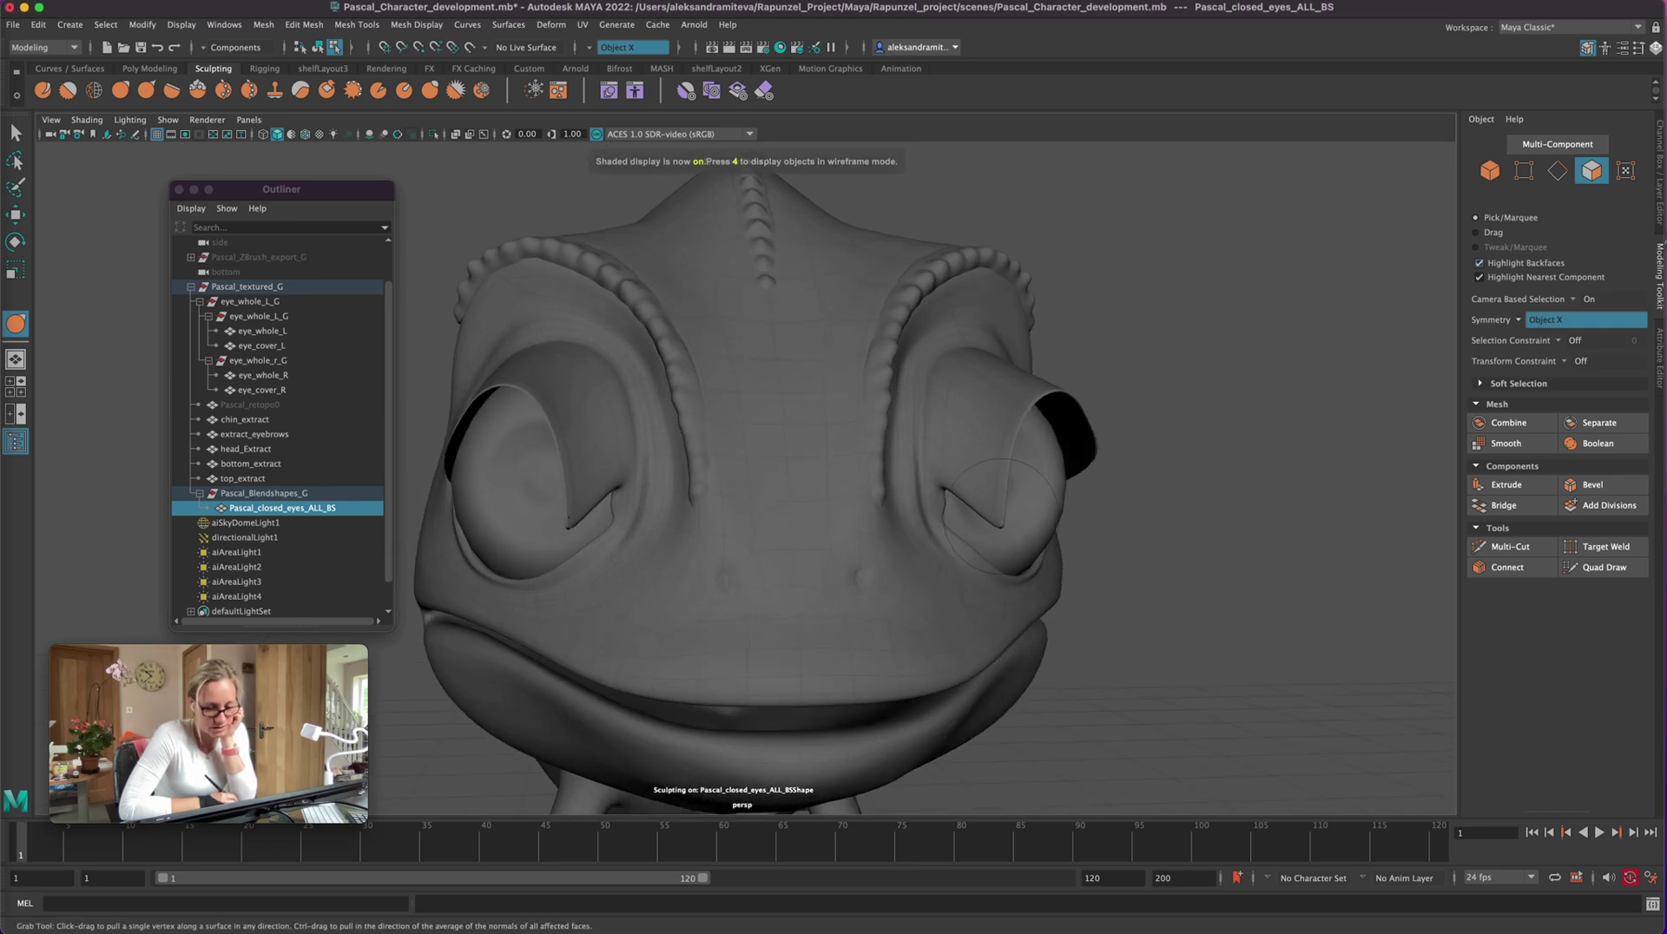
# Step: Resize the Grab brush and pull the upper eyelid edge toward the inner eye corner symmetrically on both eyes
pyautogui.press('b')
pyautogui.moveTo(1002, 517)
pyautogui.mouseDown()
pyautogui.moveTo(970, 533)
pyautogui.moveTo(990, 516)
pyautogui.moveTo(978, 504)
pyautogui.mouseUp()
pyautogui.press('shift')
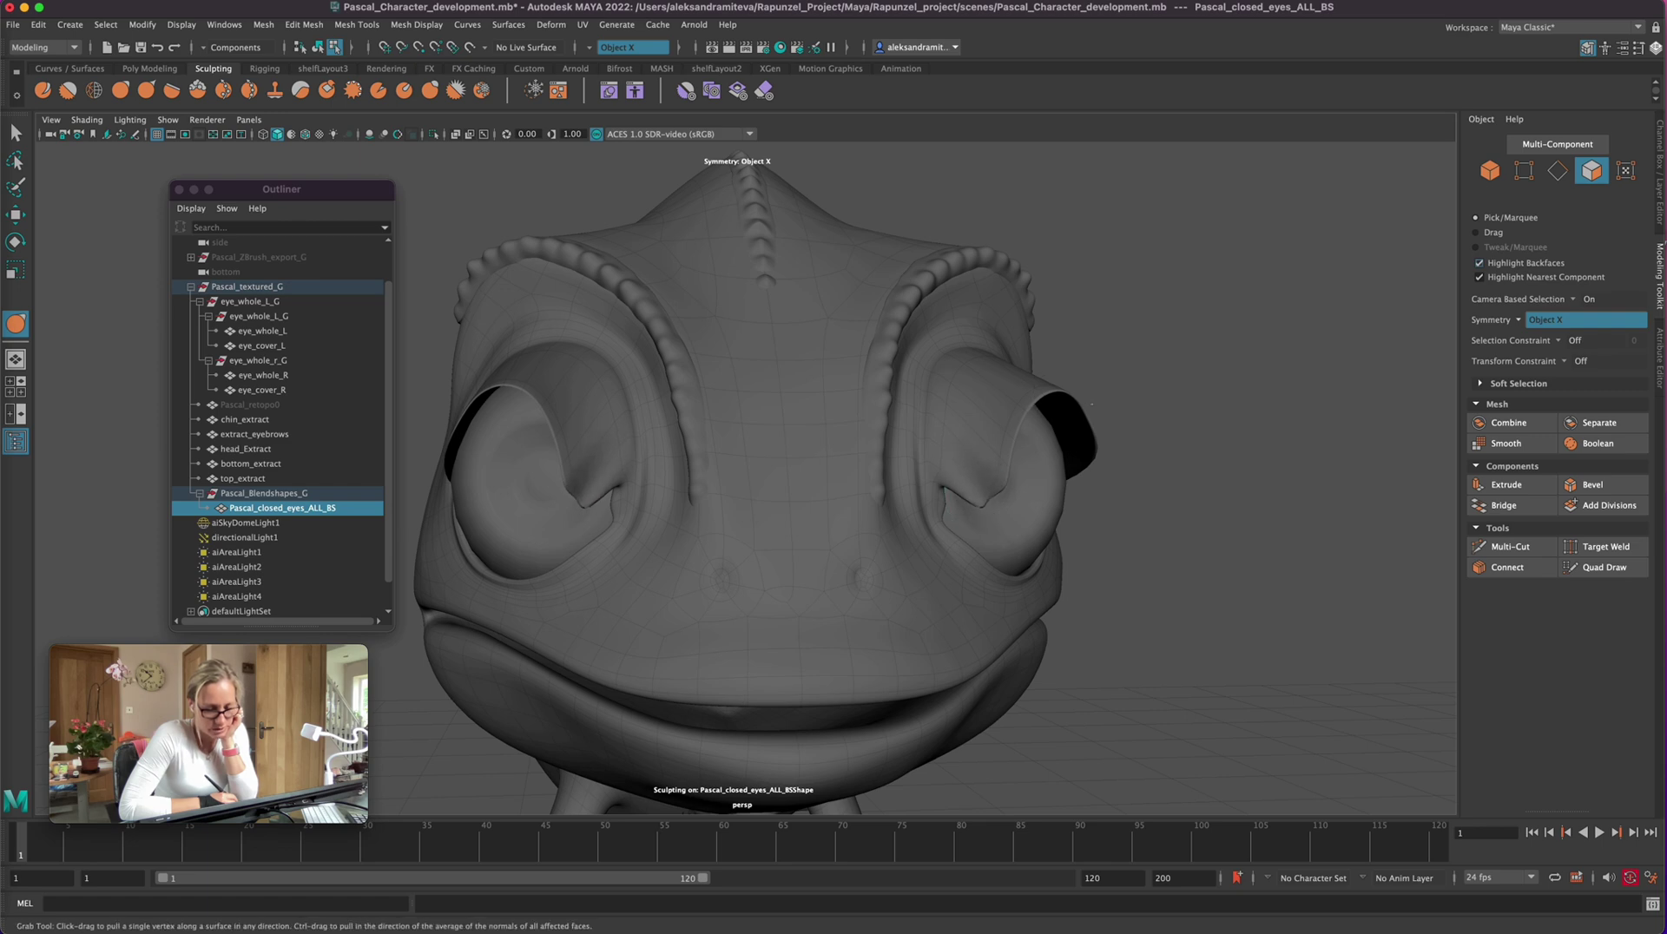
# Step: Pull the middle and outer parts of the upper eyelid edge down and inward over the eyeball with the Grab tool
pyautogui.keyDown('alt'); pyautogui.moveTo(1091, 403); pyautogui.dragTo(1096, 629); pyautogui.keyUp('alt')
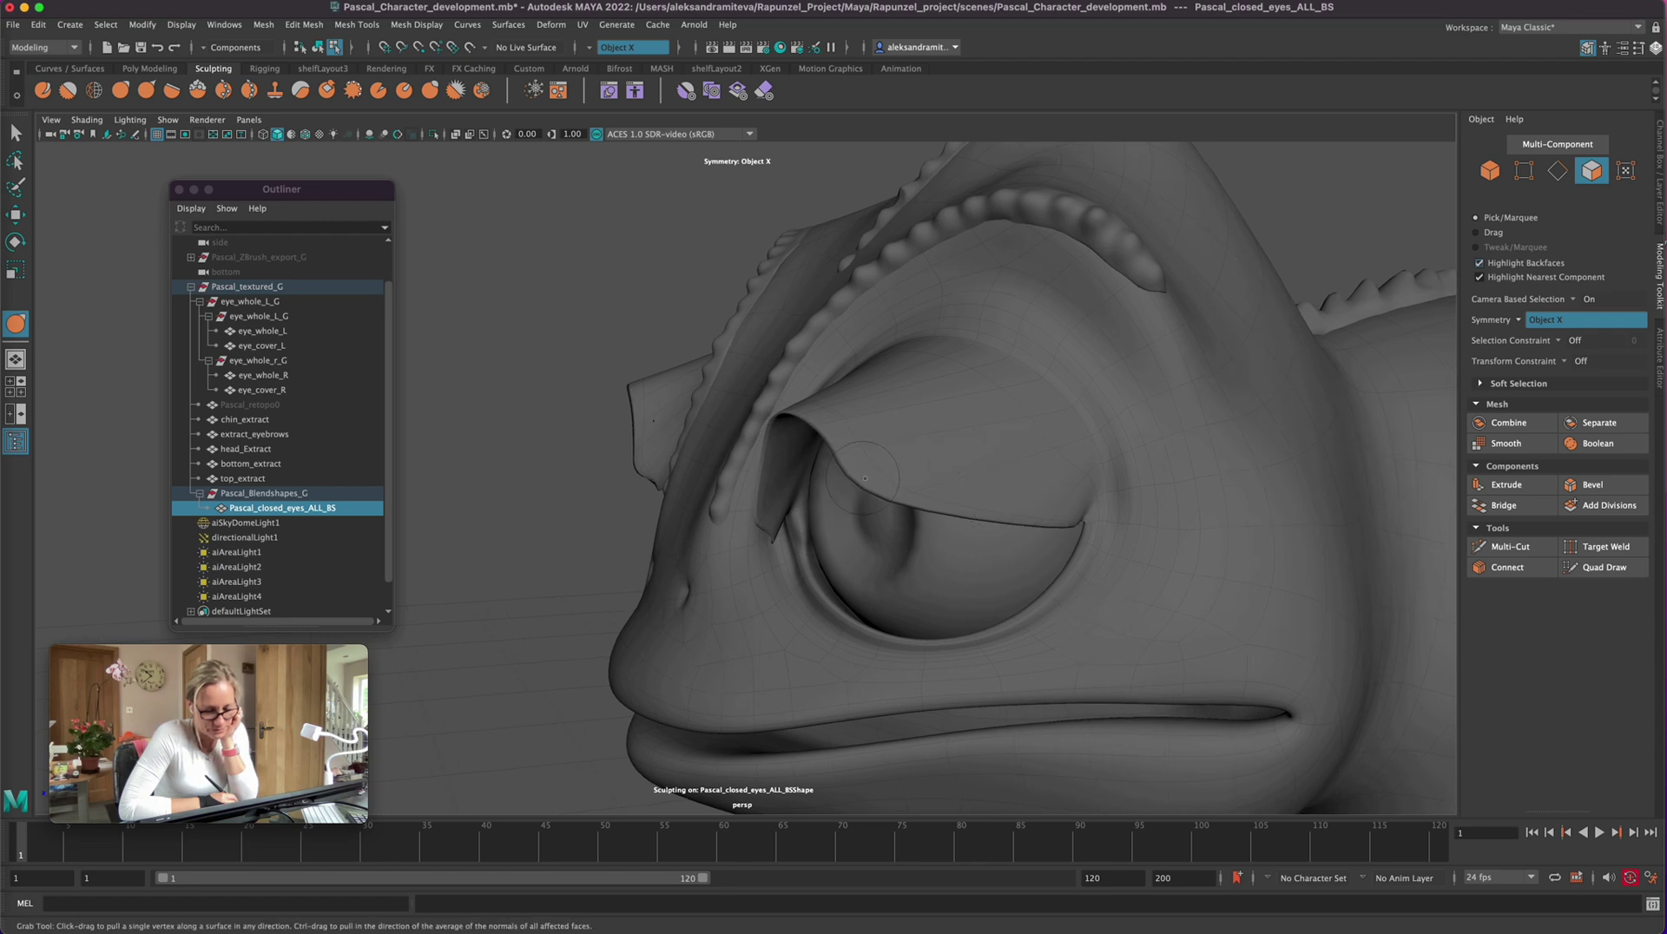
pyautogui.moveTo(814, 434); pyautogui.dragTo(864, 483)
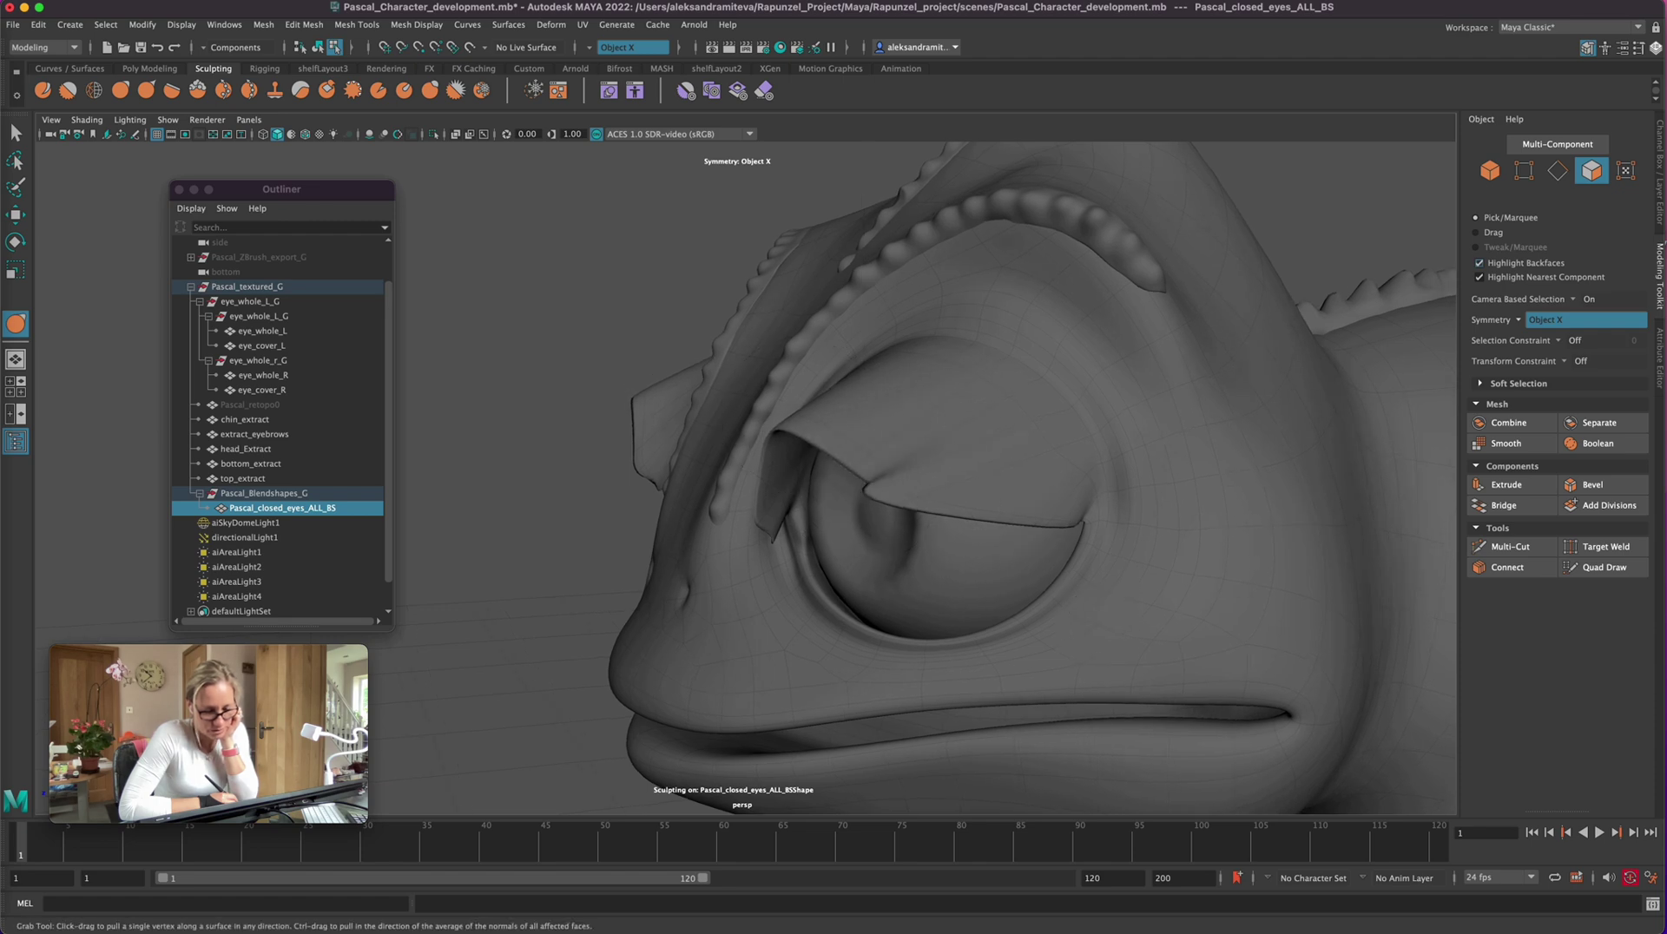
pyautogui.moveTo(792, 439)
pyautogui.mouseDown()
pyautogui.moveTo(816, 474)
pyautogui.moveTo(938, 539)
pyautogui.moveTo(992, 538)
pyautogui.moveTo(972, 503)
pyautogui.moveTo(985, 512)
pyautogui.moveTo(908, 493)
pyautogui.mouseUp()
pyautogui.press('shift')
pyautogui.keyDown('alt'); pyautogui.moveTo(795, 633); pyautogui.dragTo(916, 653); pyautogui.keyUp('alt')
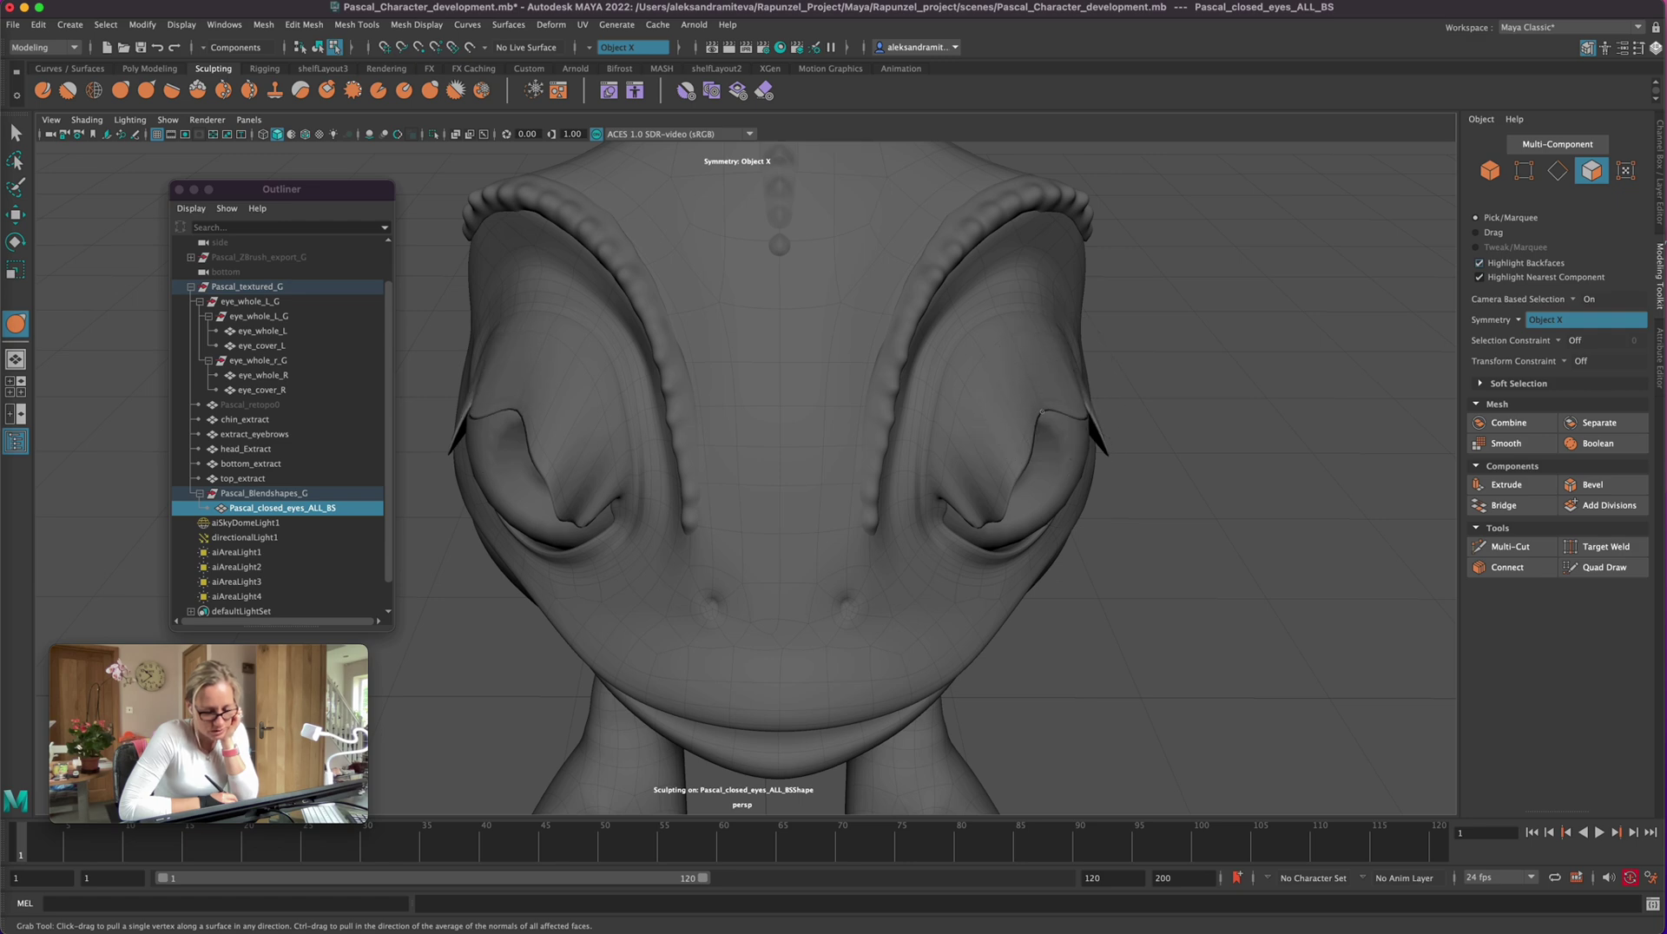
pyautogui.moveTo(1042, 411); pyautogui.dragTo(1022, 436)
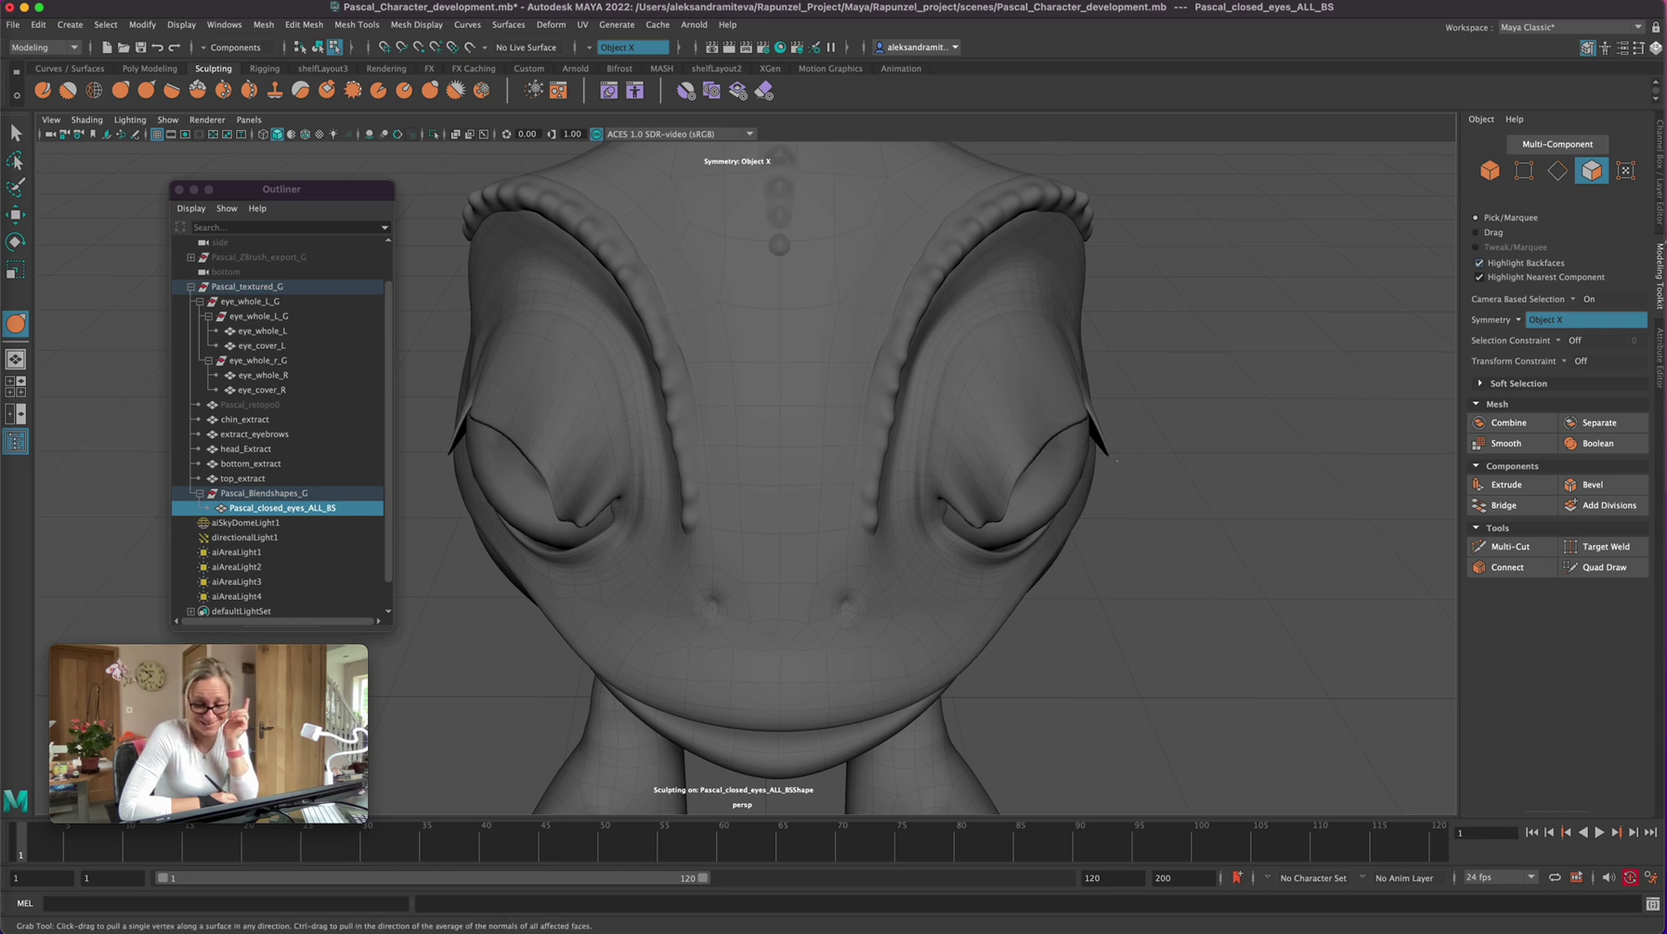
# Step: Try smoothing the kink in the outer half of the upper eyelid edge with the Smooth brush, then undo it
pyautogui.keyDown('alt'); pyautogui.moveTo(1056, 443); pyautogui.dragTo(1091, 561); pyautogui.keyUp('alt')
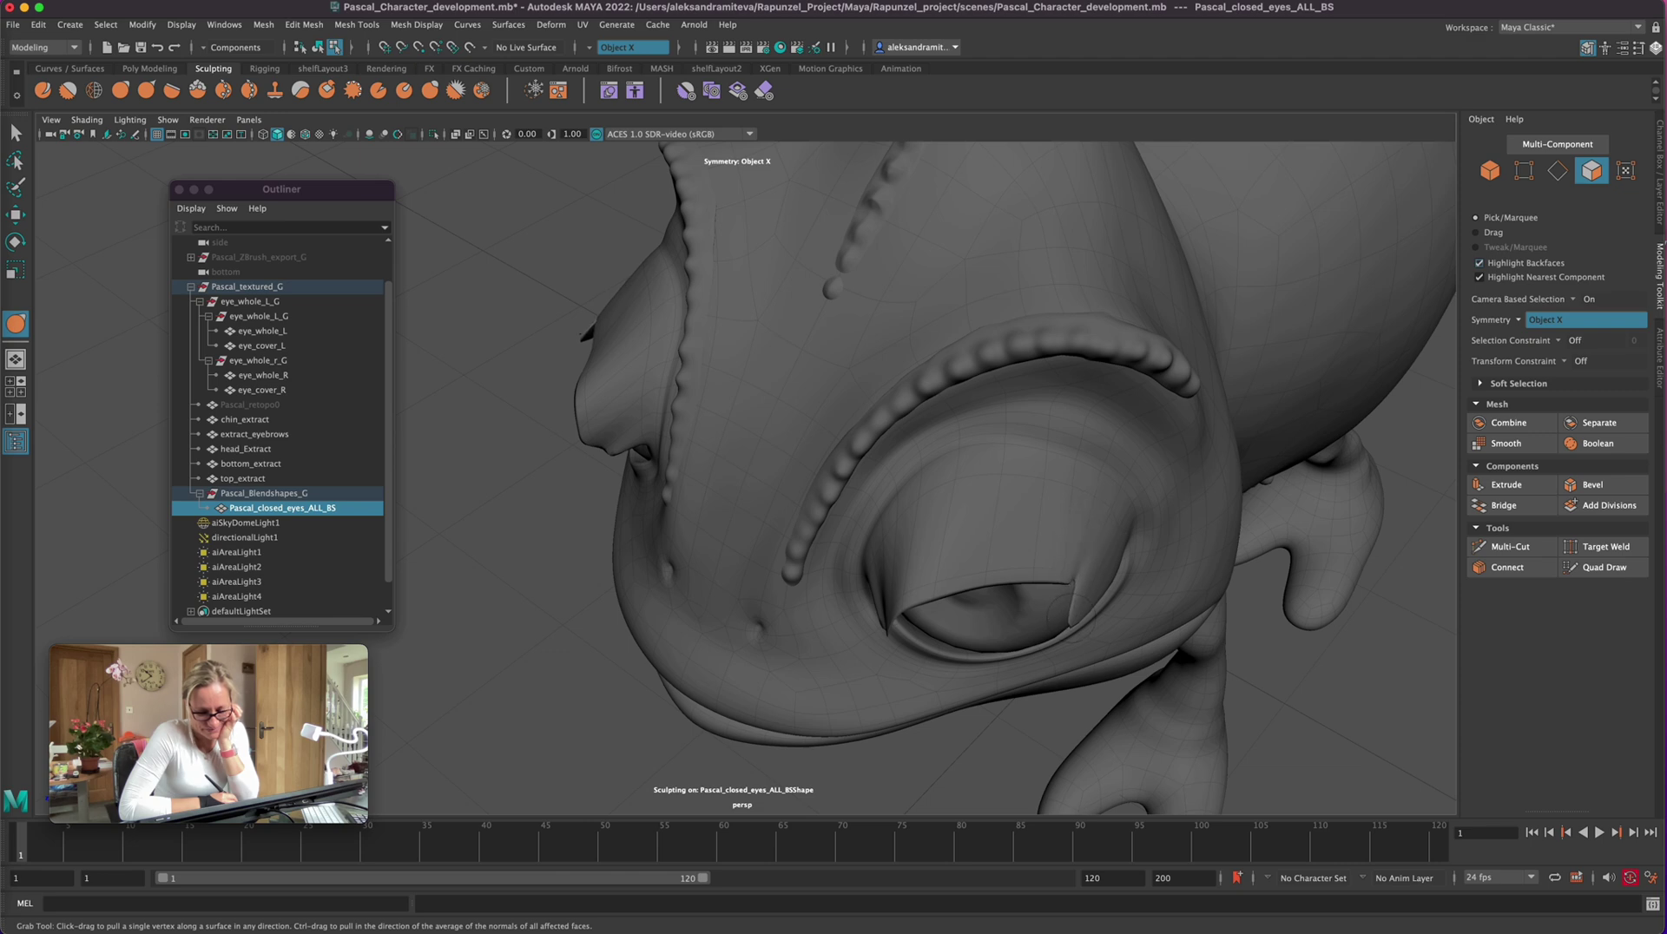
pyautogui.keyDown('alt'); pyautogui.moveTo(937, 705); pyautogui.dragTo(895, 695); pyautogui.keyUp('alt')
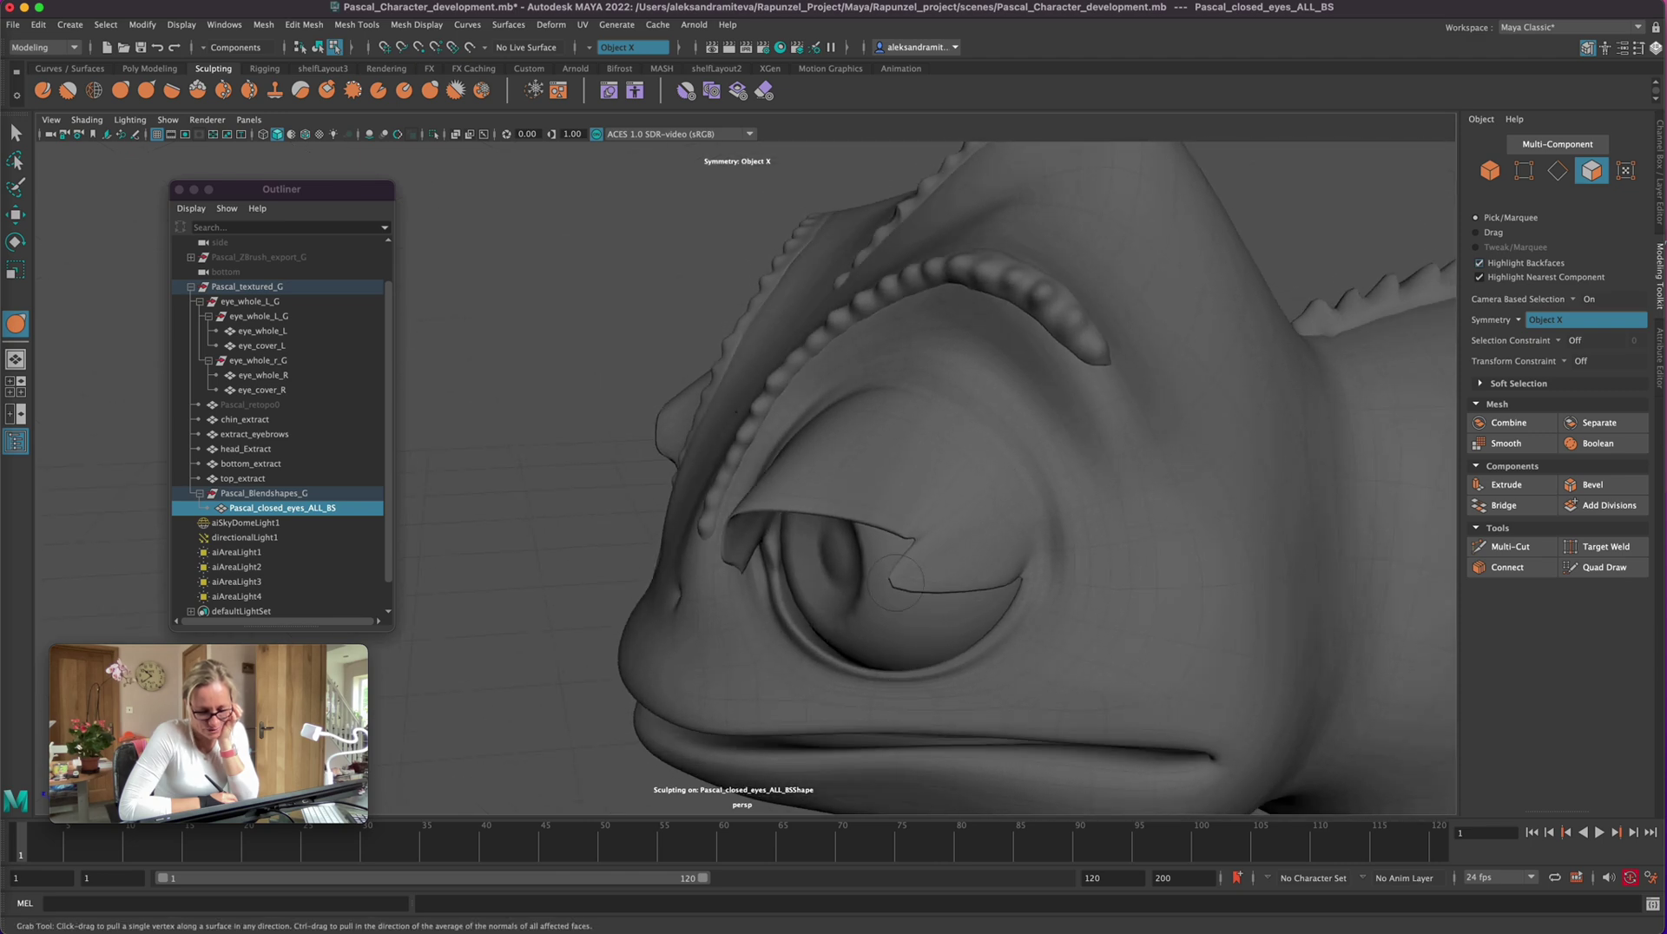
pyautogui.press('shift')
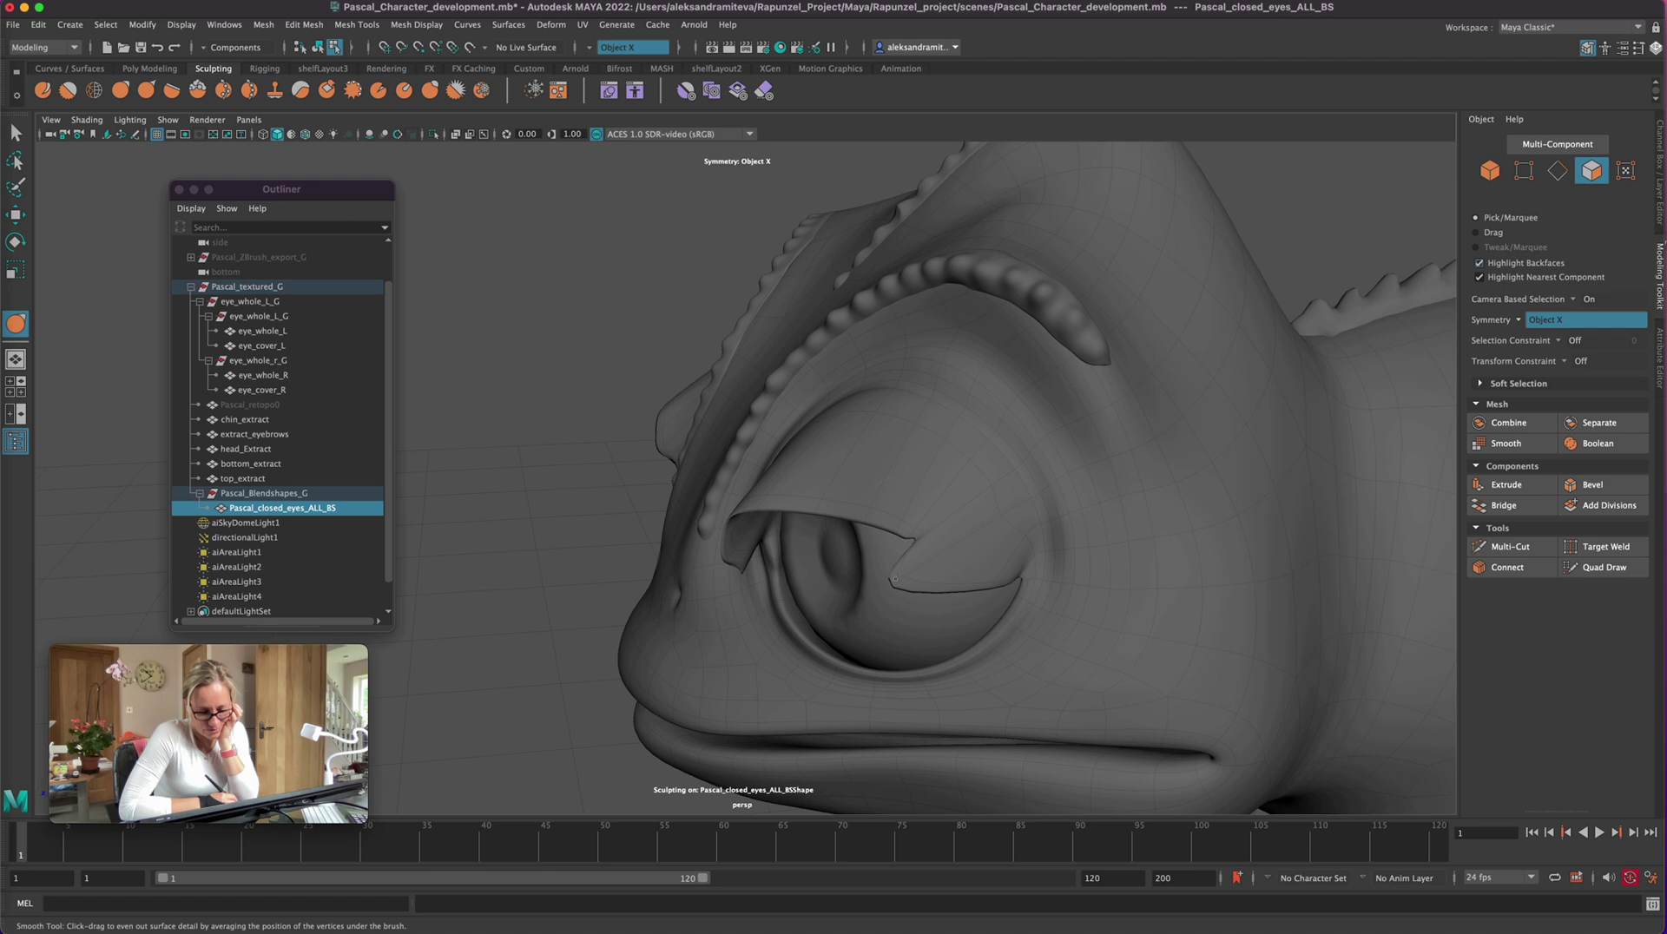
pyautogui.moveTo(894, 579)
pyautogui.keyDown('alt'); pyautogui.mouseDown()
pyautogui.moveTo(874, 654)
pyautogui.moveTo(1037, 587)
pyautogui.mouseUp(); pyautogui.keyUp('alt')
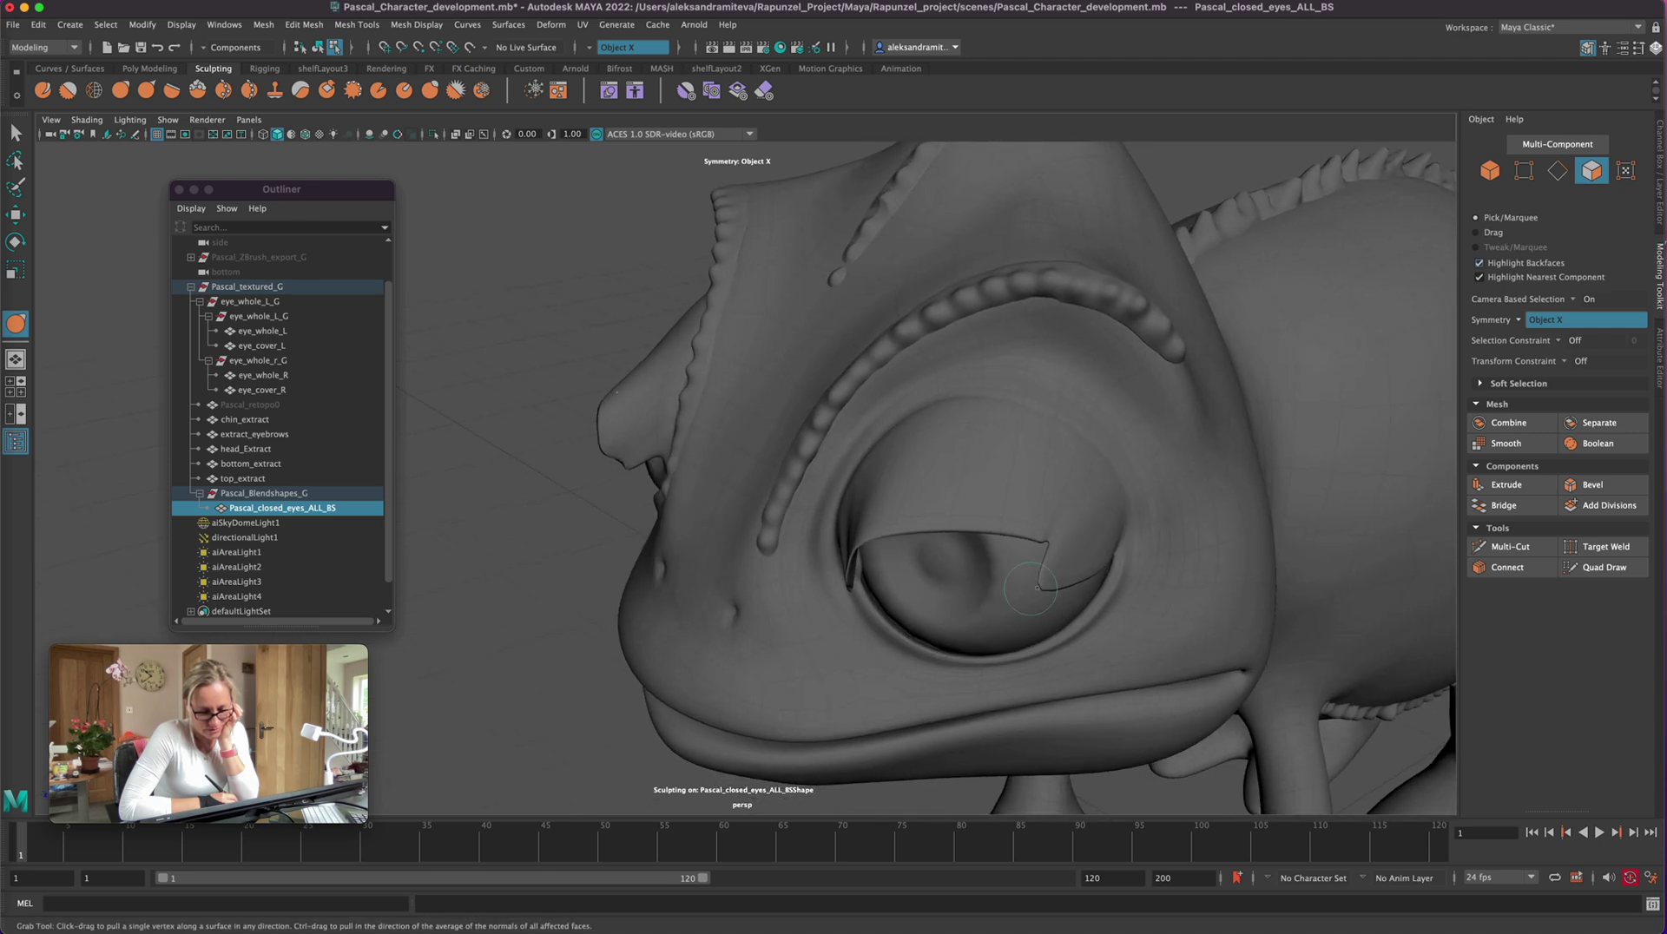
pyautogui.press('shift')
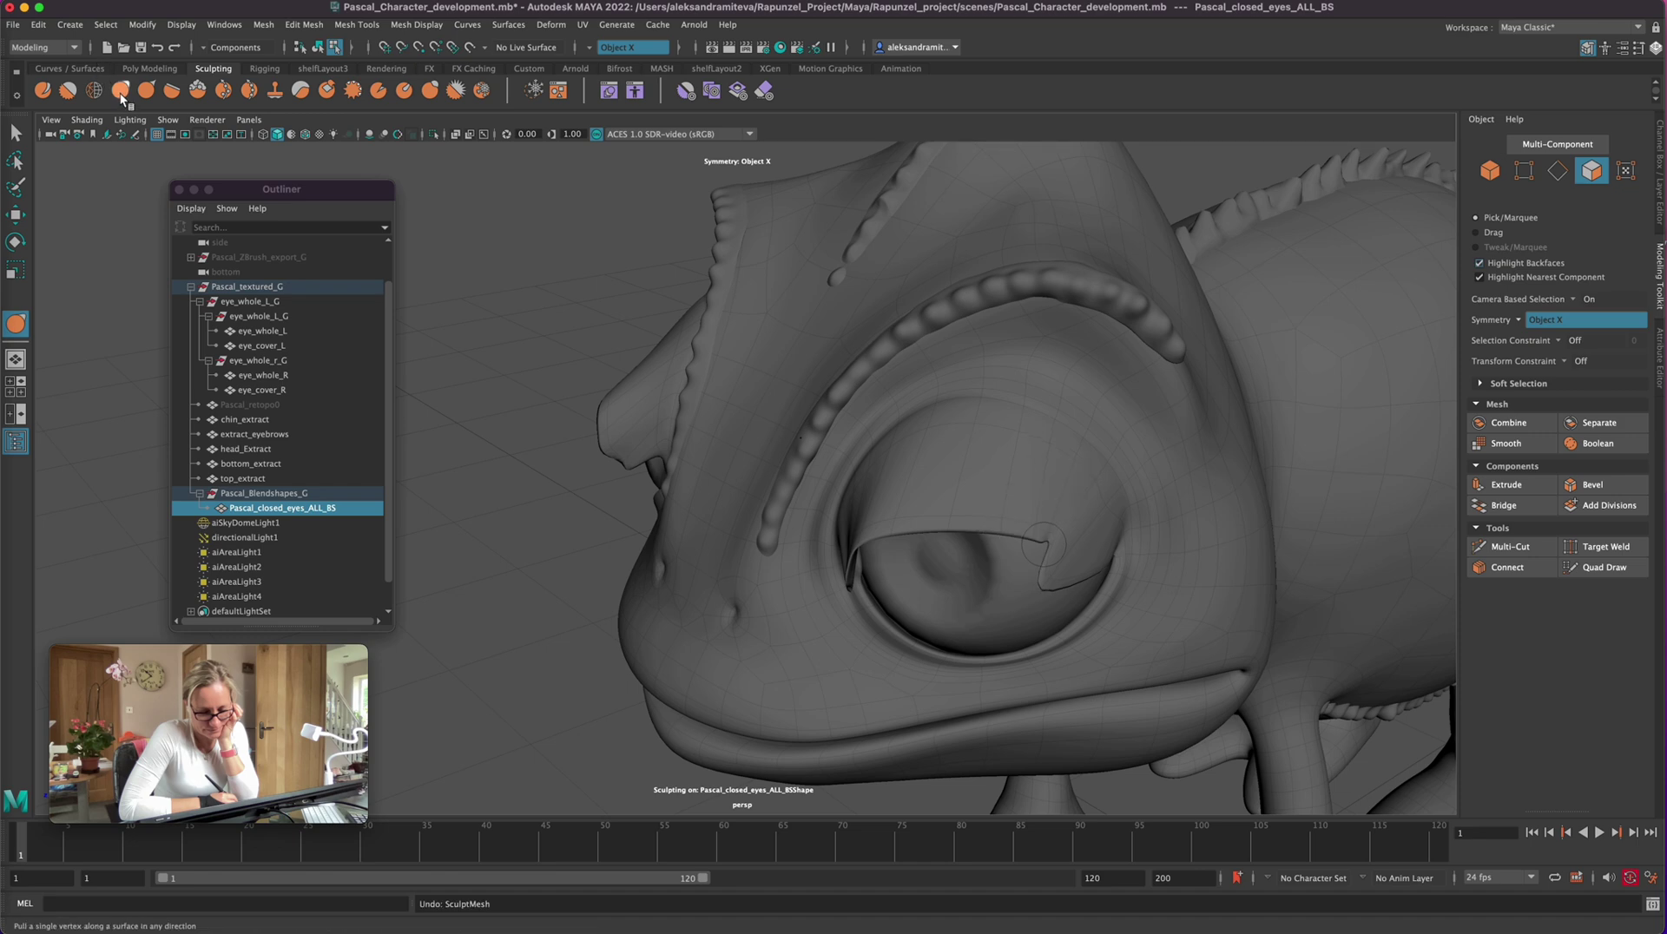
# Step: Return to face selection, pick the small face at the kink of the upper eyelid rim and move it slightly
pyautogui.click(16, 132)
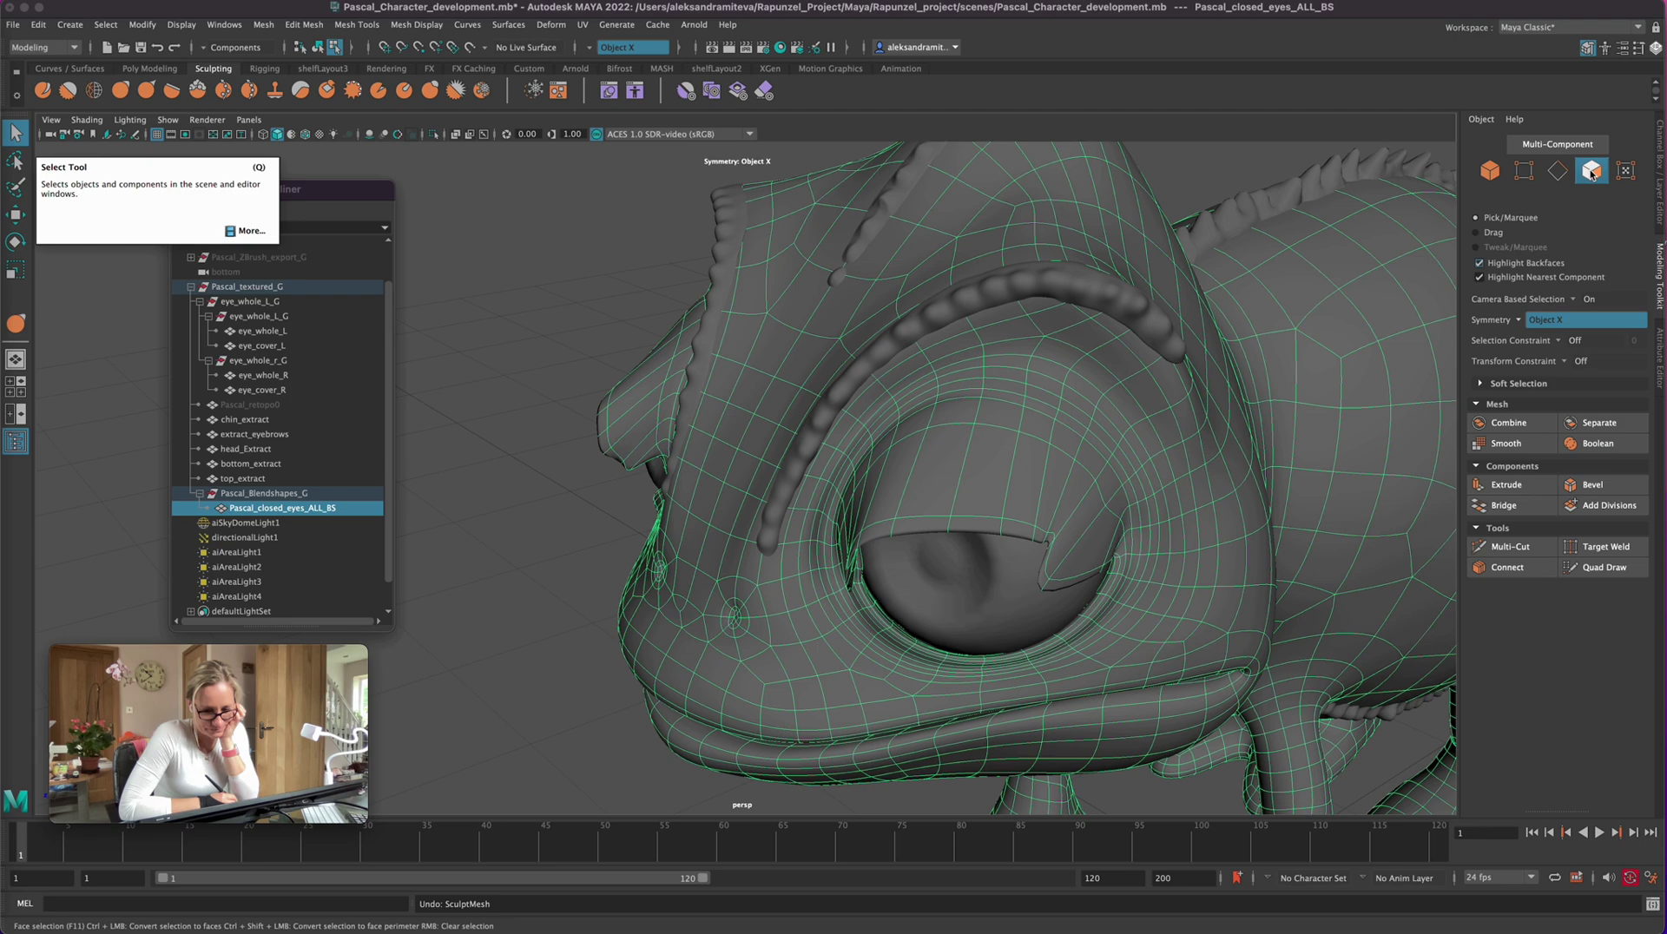
pyautogui.click(707, 679)
pyautogui.keyDown('alt'); pyautogui.moveTo(707, 679); pyautogui.dragTo(564, 729); pyautogui.keyUp('alt')
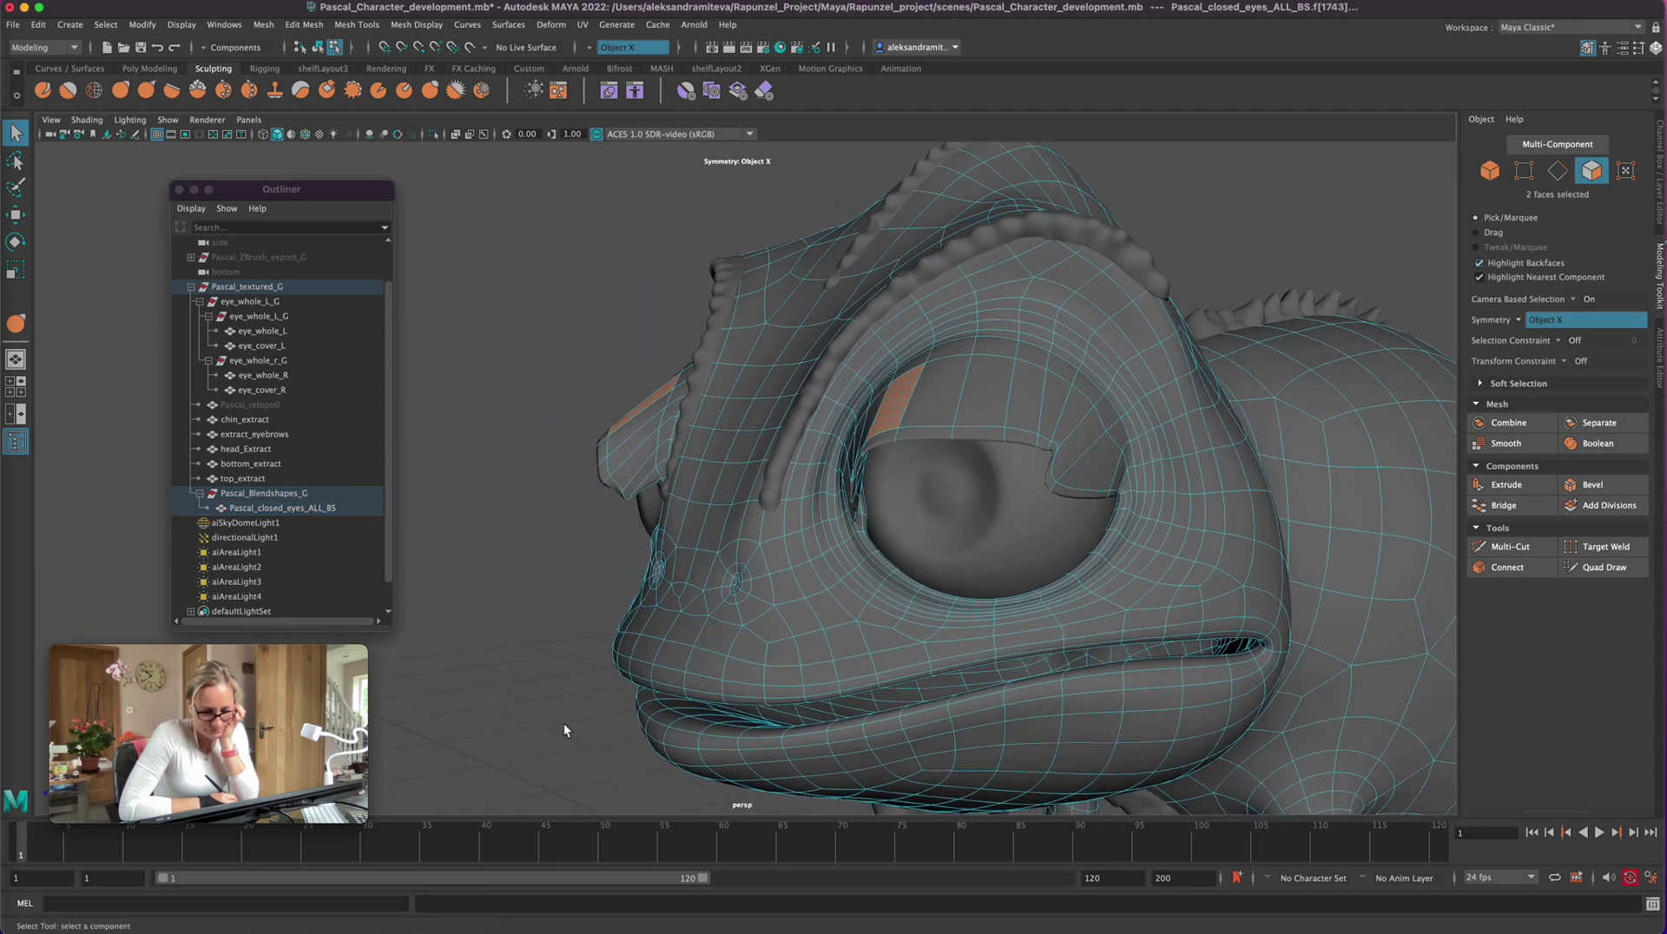
pyautogui.click(1054, 450)
pyautogui.click(1051, 458)
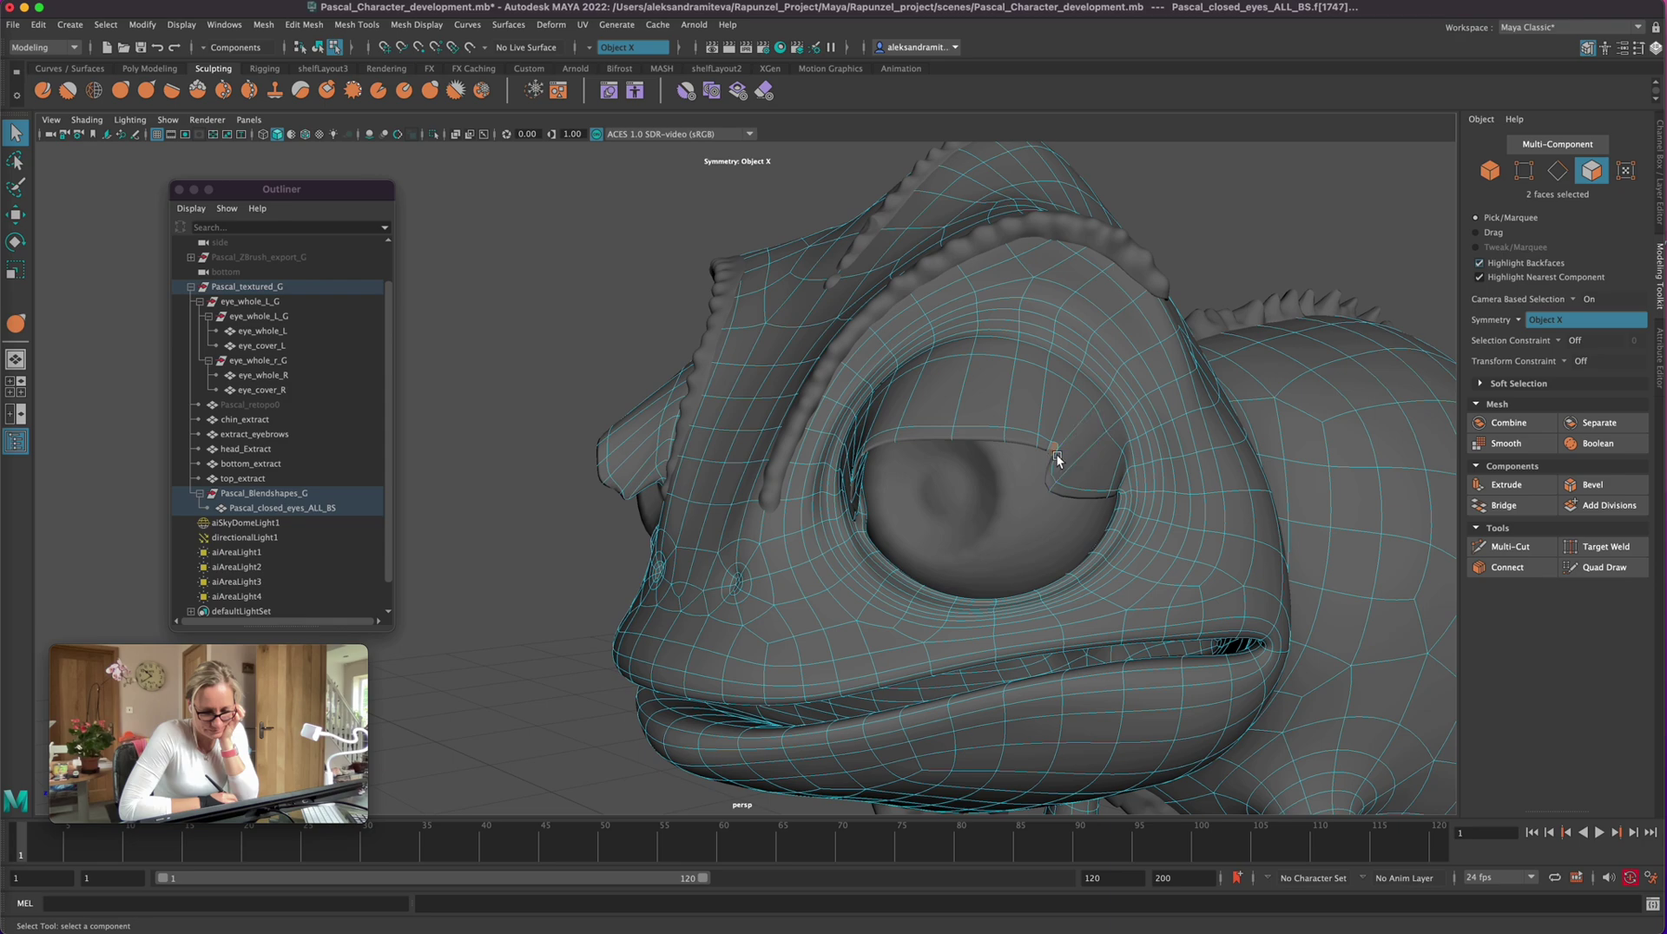
pyautogui.press('w')
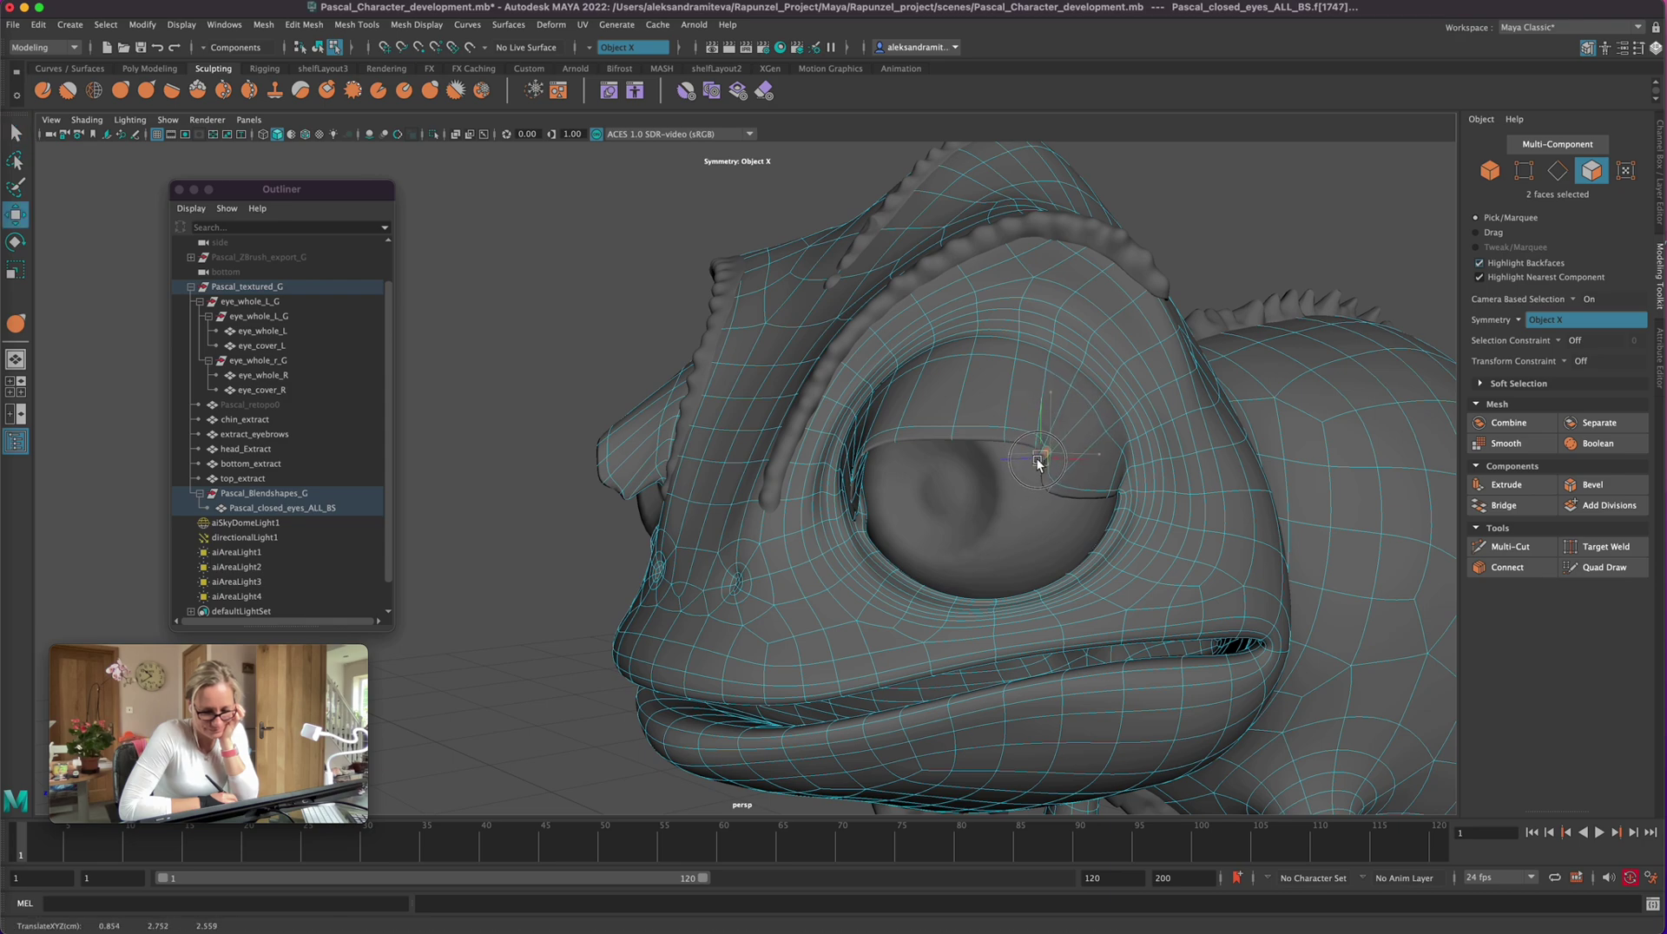
pyautogui.moveTo(1037, 460); pyautogui.dragTo(1040, 453)
# Step: Move the neighbouring upper eyelid rim face outward around the eyeball to about X -0.86, Y 2.74, Z 2.64
pyautogui.keyDown('alt'); pyautogui.moveTo(597, 718); pyautogui.dragTo(1202, 578); pyautogui.keyUp('alt')
pyautogui.moveTo(513, 453)
pyautogui.mouseDown()
pyautogui.moveTo(526, 394)
pyautogui.moveTo(526, 483)
pyautogui.moveTo(537, 472)
pyautogui.mouseUp()
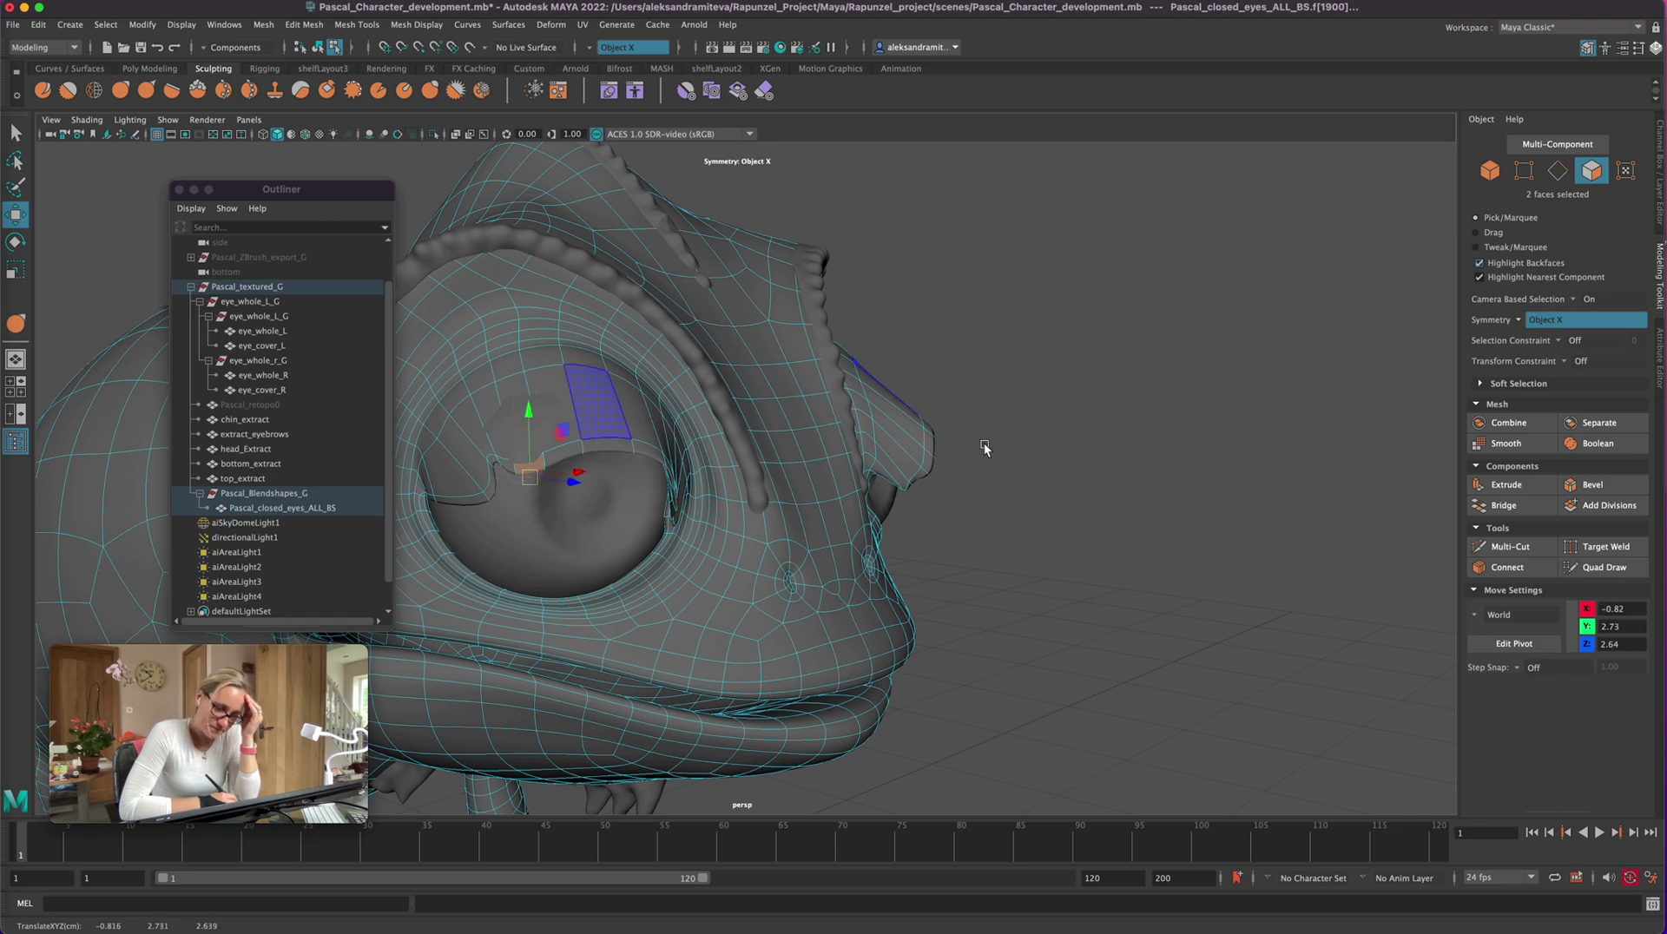
pyautogui.keyDown('alt'); pyautogui.moveTo(1259, 447); pyautogui.dragTo(1038, 452); pyautogui.keyUp('alt')
pyautogui.moveTo(498, 455); pyautogui.dragTo(483, 450)
pyautogui.keyDown('alt'); pyautogui.moveTo(460, 745); pyautogui.dragTo(526, 695); pyautogui.keyUp('alt')
pyautogui.keyDown('alt'); pyautogui.moveTo(507, 465); pyautogui.dragTo(518, 469); pyautogui.keyUp('alt')
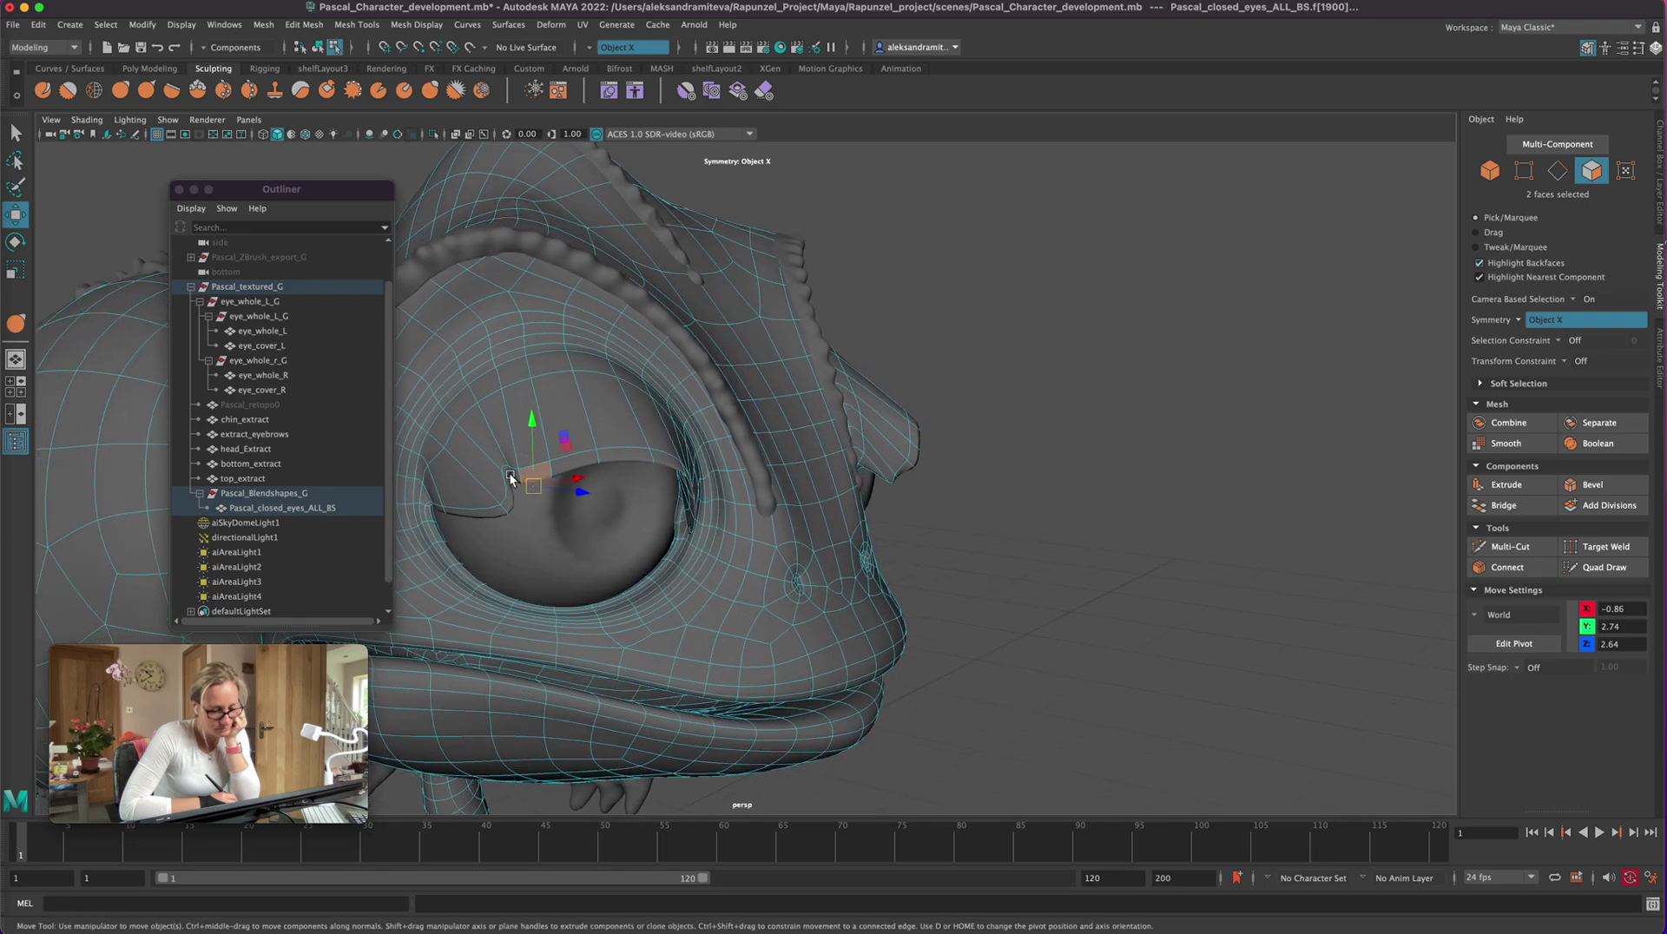
# Step: Reposition the kink face of the upper eyelid rim to about X -0.90, Y 2.71, Z 2.58
pyautogui.keyDown('alt'); pyautogui.moveTo(511, 478); pyautogui.dragTo(623, 457, button='right'); pyautogui.keyUp('alt')
pyautogui.click(495, 473)
pyautogui.moveTo(498, 477); pyautogui.dragTo(506, 496)
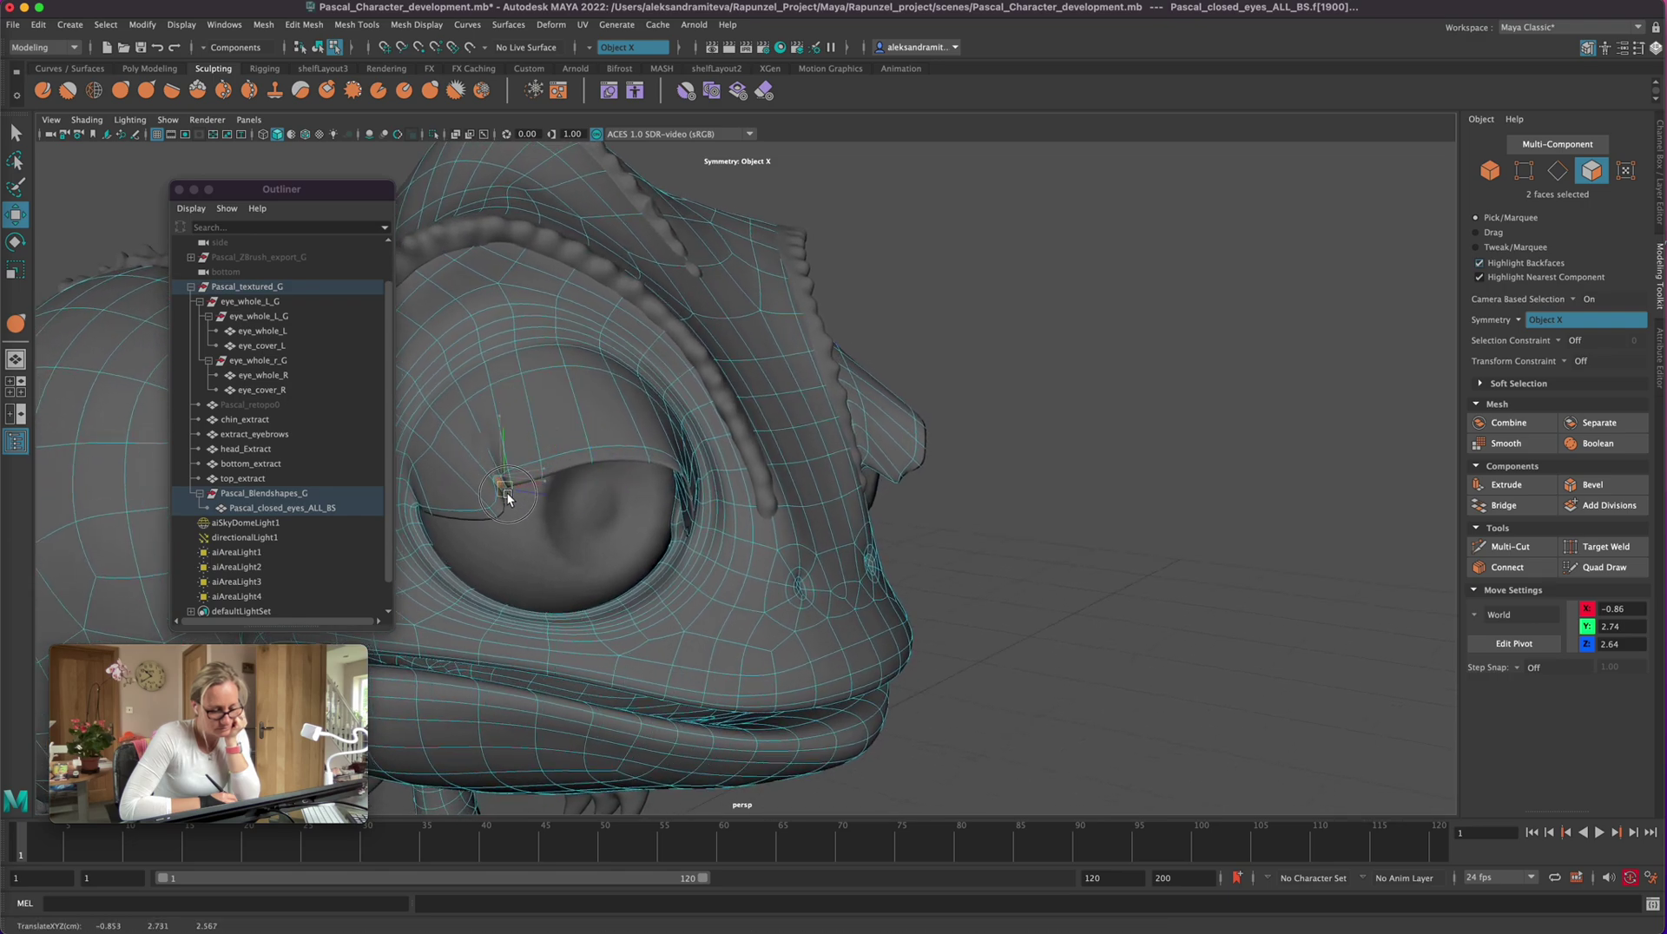
pyautogui.keyDown('alt'); pyautogui.moveTo(738, 564); pyautogui.dragTo(612, 607); pyautogui.keyUp('alt')
pyautogui.moveTo(538, 442); pyautogui.dragTo(525, 443)
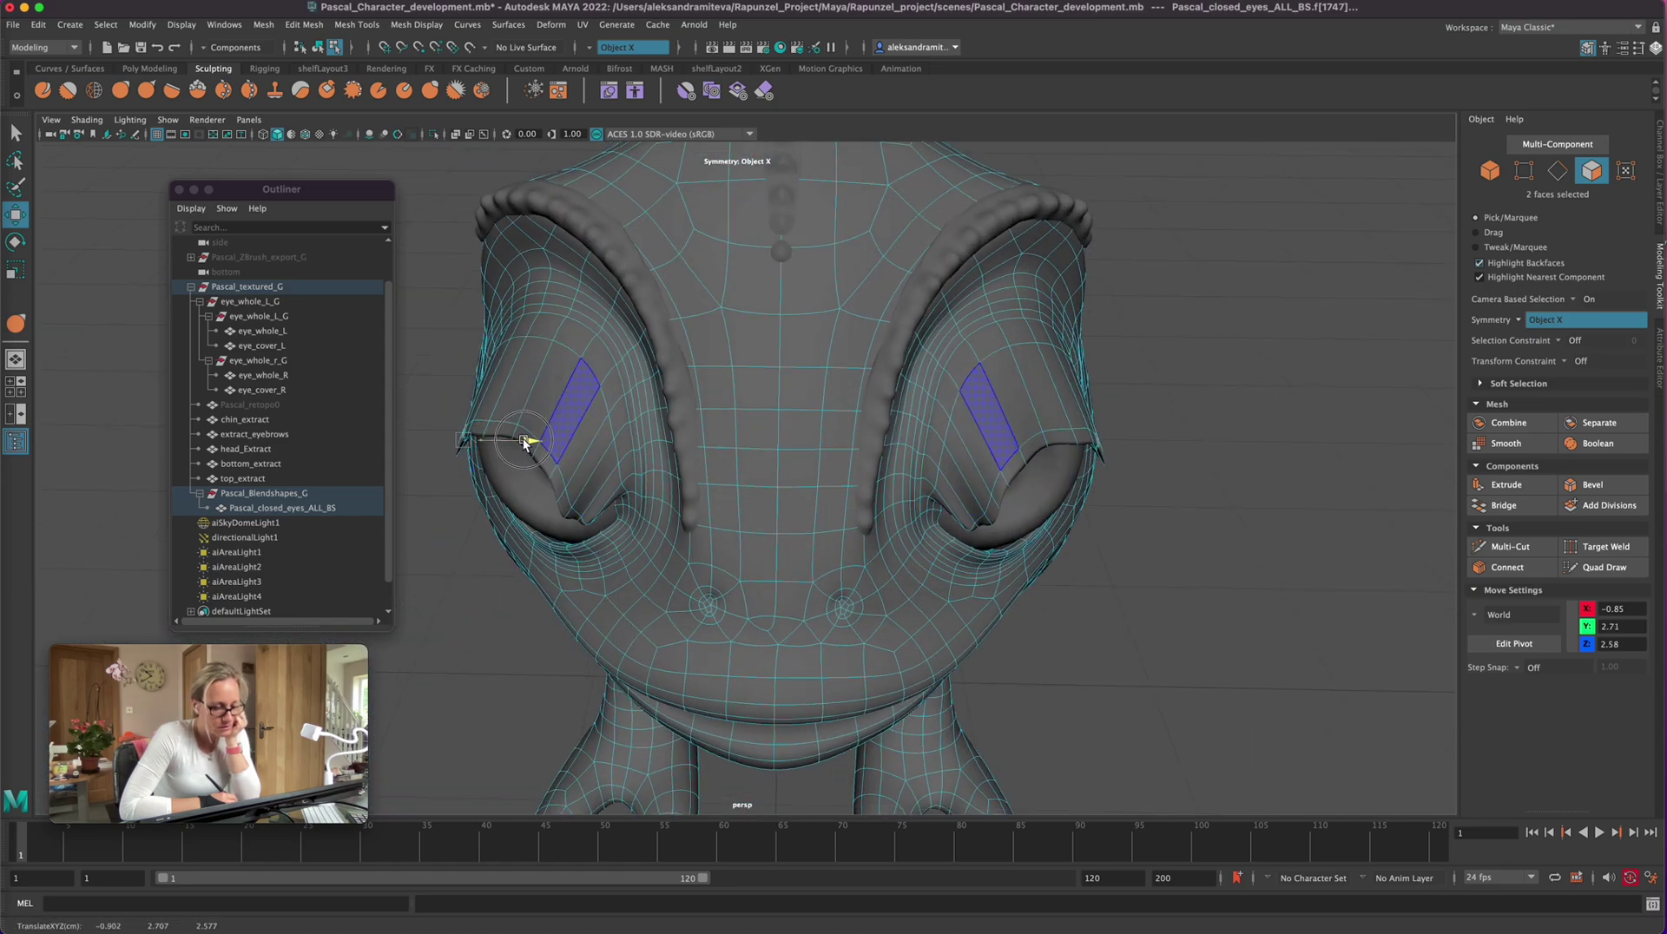
# Step: Adjust the rim faces at the inner eye corner, placing the last one at about X 0.45, Y 2.59, Z 2.78
pyautogui.keyDown('alt'); pyautogui.moveTo(1142, 630); pyautogui.dragTo(969, 449); pyautogui.keyUp('alt')
pyautogui.click(918, 359)
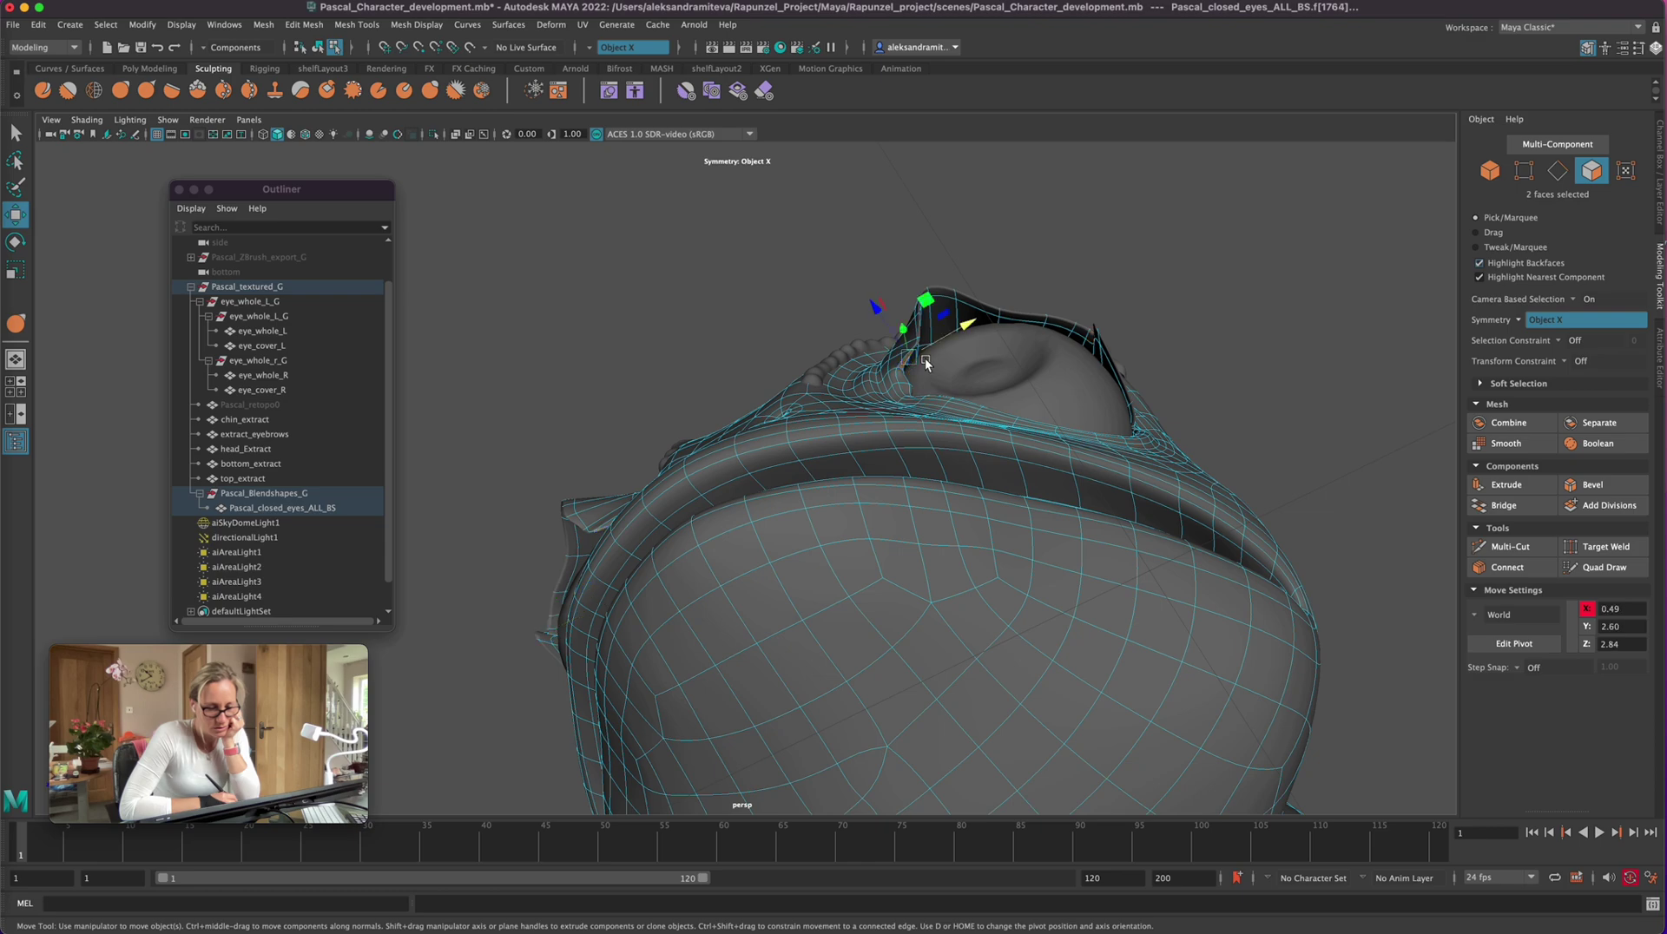
pyautogui.moveTo(906, 359); pyautogui.dragTo(911, 372)
pyautogui.moveTo(1241, 439)
pyautogui.keyDown('alt'); pyautogui.mouseDown()
pyautogui.moveTo(1268, 471)
pyautogui.moveTo(1248, 437)
pyautogui.mouseUp(); pyautogui.keyUp('alt')
pyautogui.keyDown('alt'); pyautogui.moveTo(936, 497); pyautogui.dragTo(1126, 401); pyautogui.keyUp('alt')
pyautogui.moveTo(933, 497); pyautogui.dragTo(940, 514)
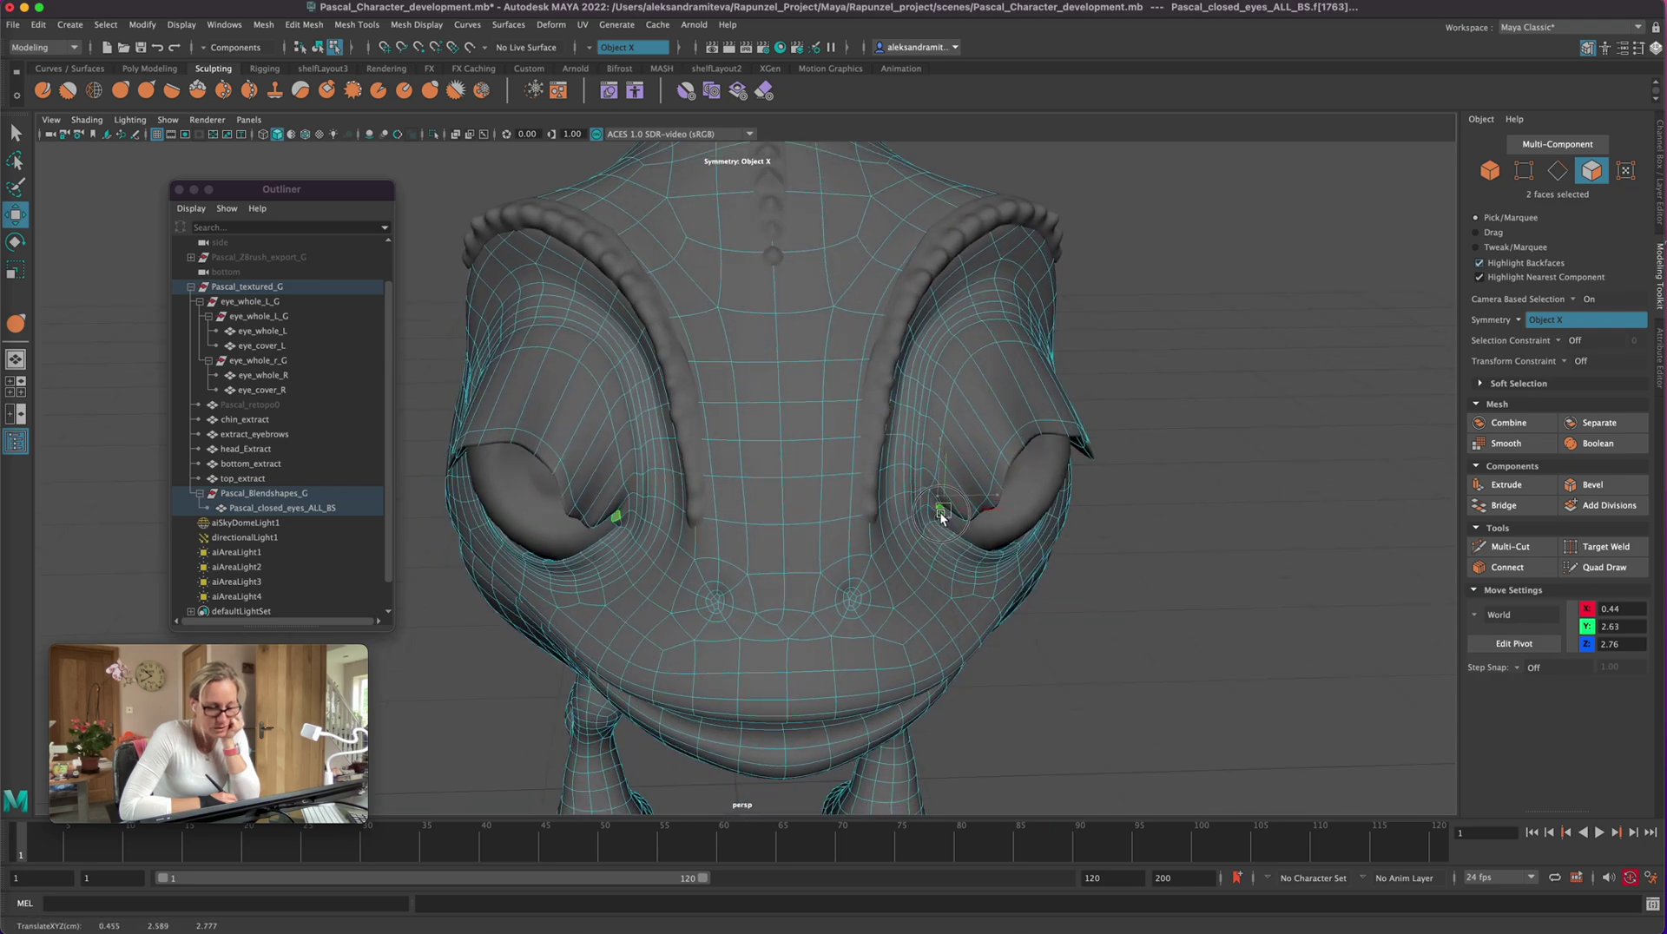
pyautogui.keyDown('alt'); pyautogui.moveTo(1124, 516); pyautogui.dragTo(1118, 501); pyautogui.keyUp('alt')
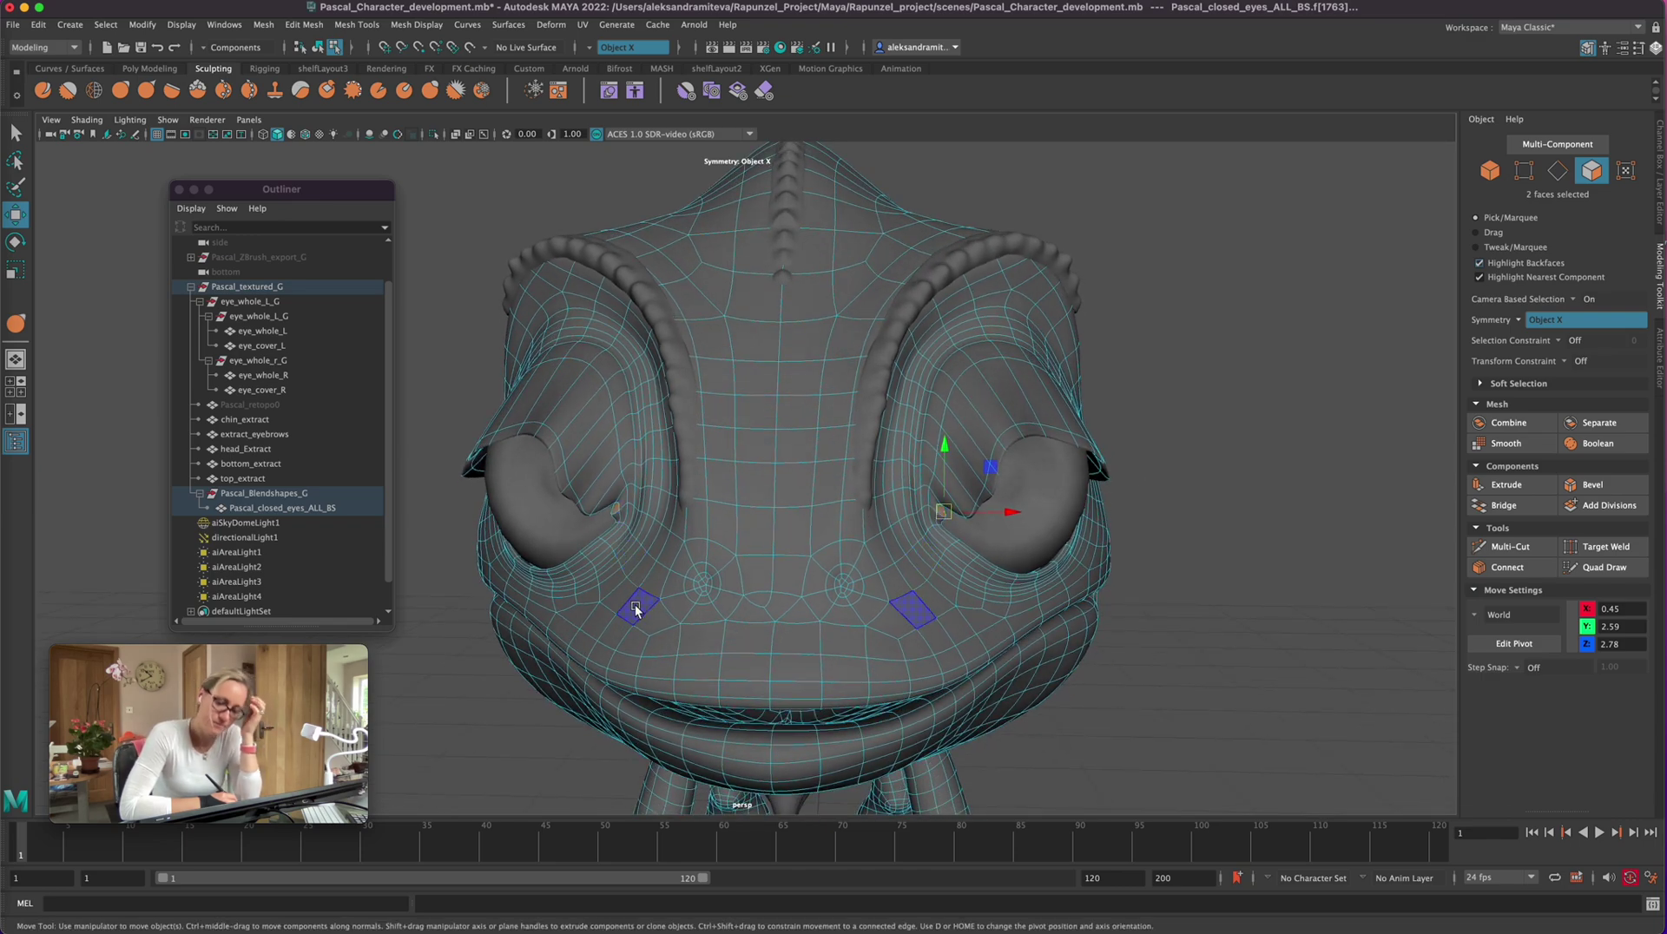
# Step: Raise the lower eyelid rim faces beside the inner eye corner one by one, the last to about X 0.64, Y 2.53
pyautogui.click(948, 532)
pyautogui.moveTo(947, 532)
pyautogui.mouseDown()
pyautogui.moveTo(967, 481)
pyautogui.moveTo(972, 540)
pyautogui.mouseUp()
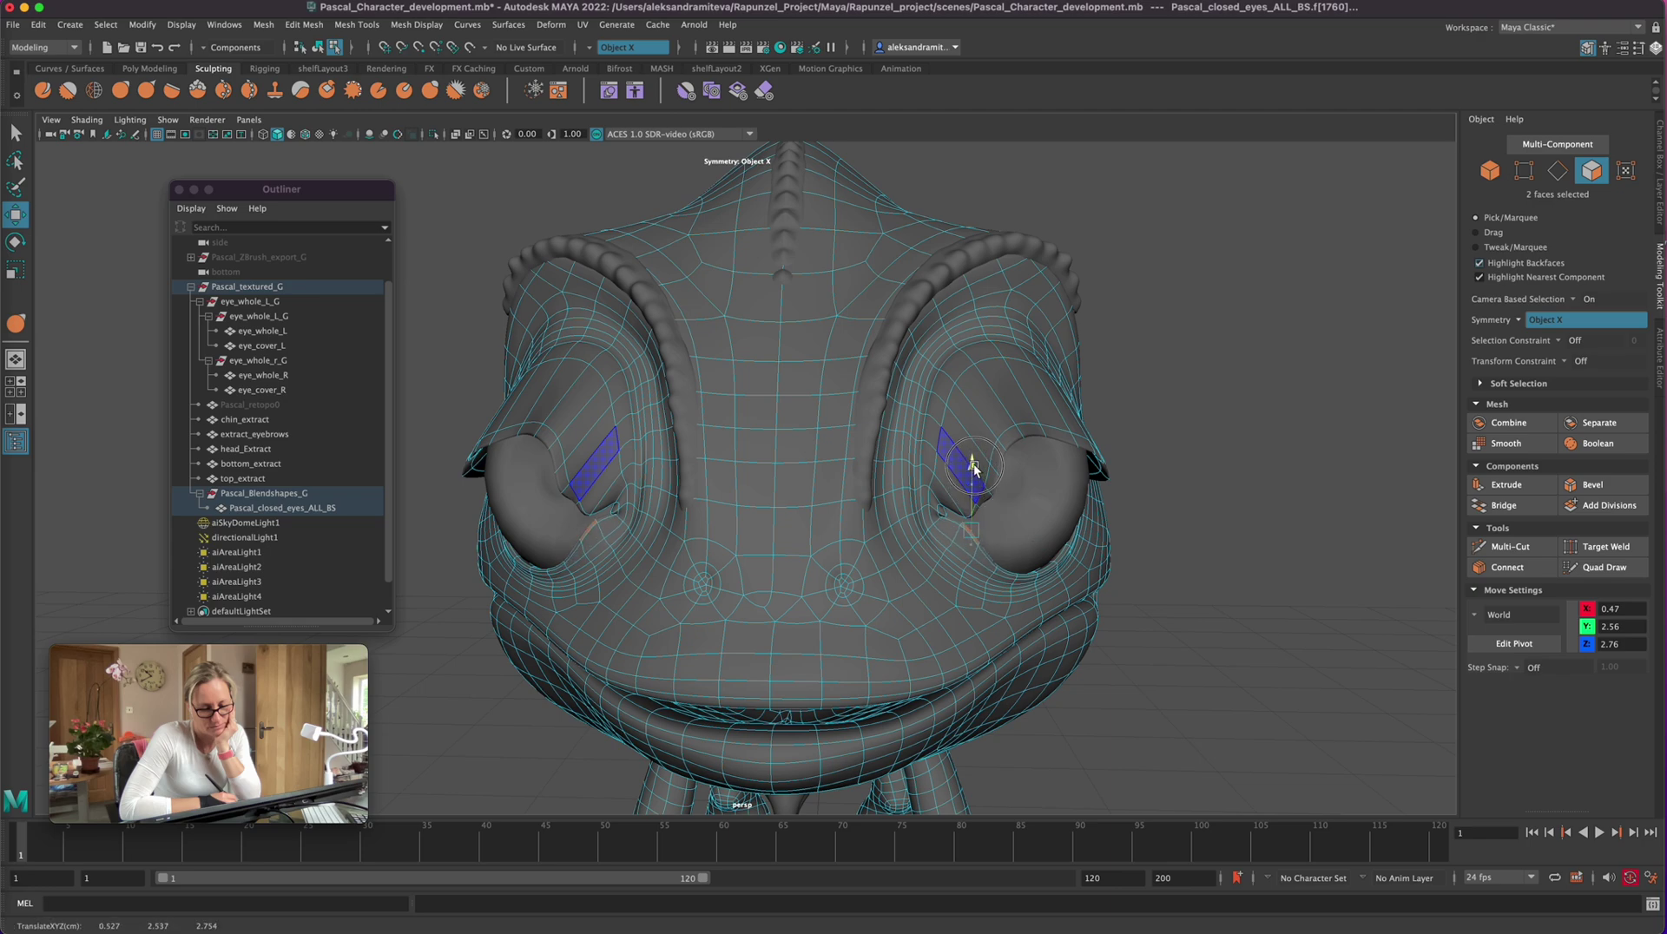
pyautogui.click(988, 555)
pyautogui.moveTo(989, 556); pyautogui.dragTo(998, 534)
pyautogui.click(1016, 540)
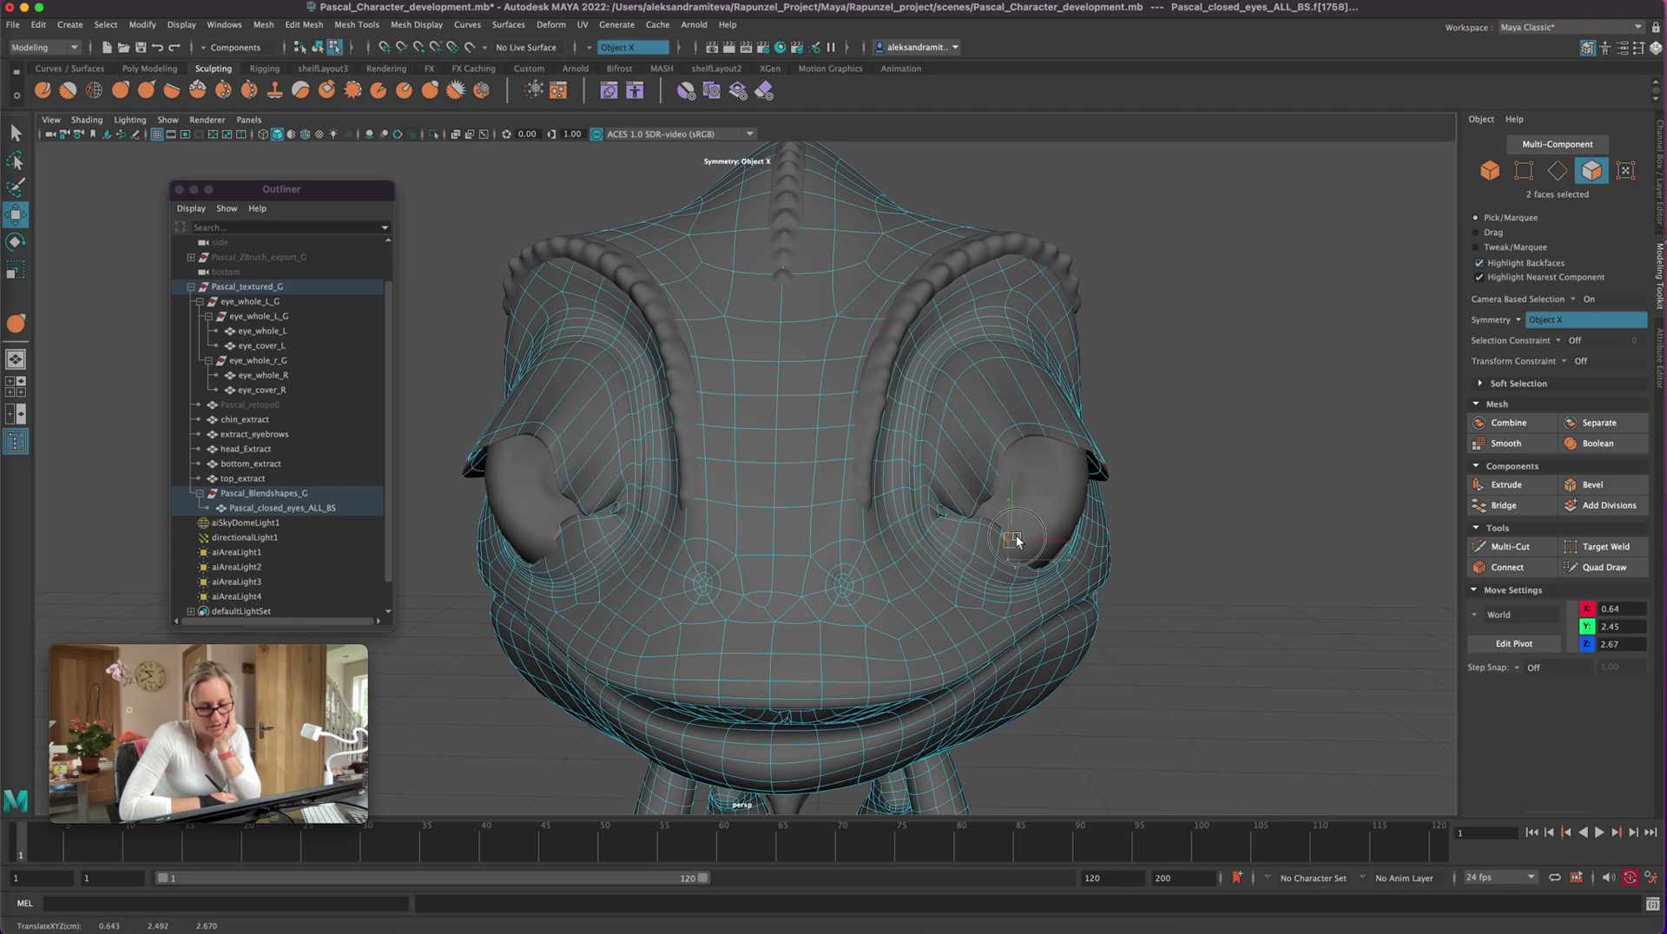
pyautogui.keyDown('alt'); pyautogui.moveTo(1018, 538); pyautogui.dragTo(1122, 484); pyautogui.keyUp('alt')
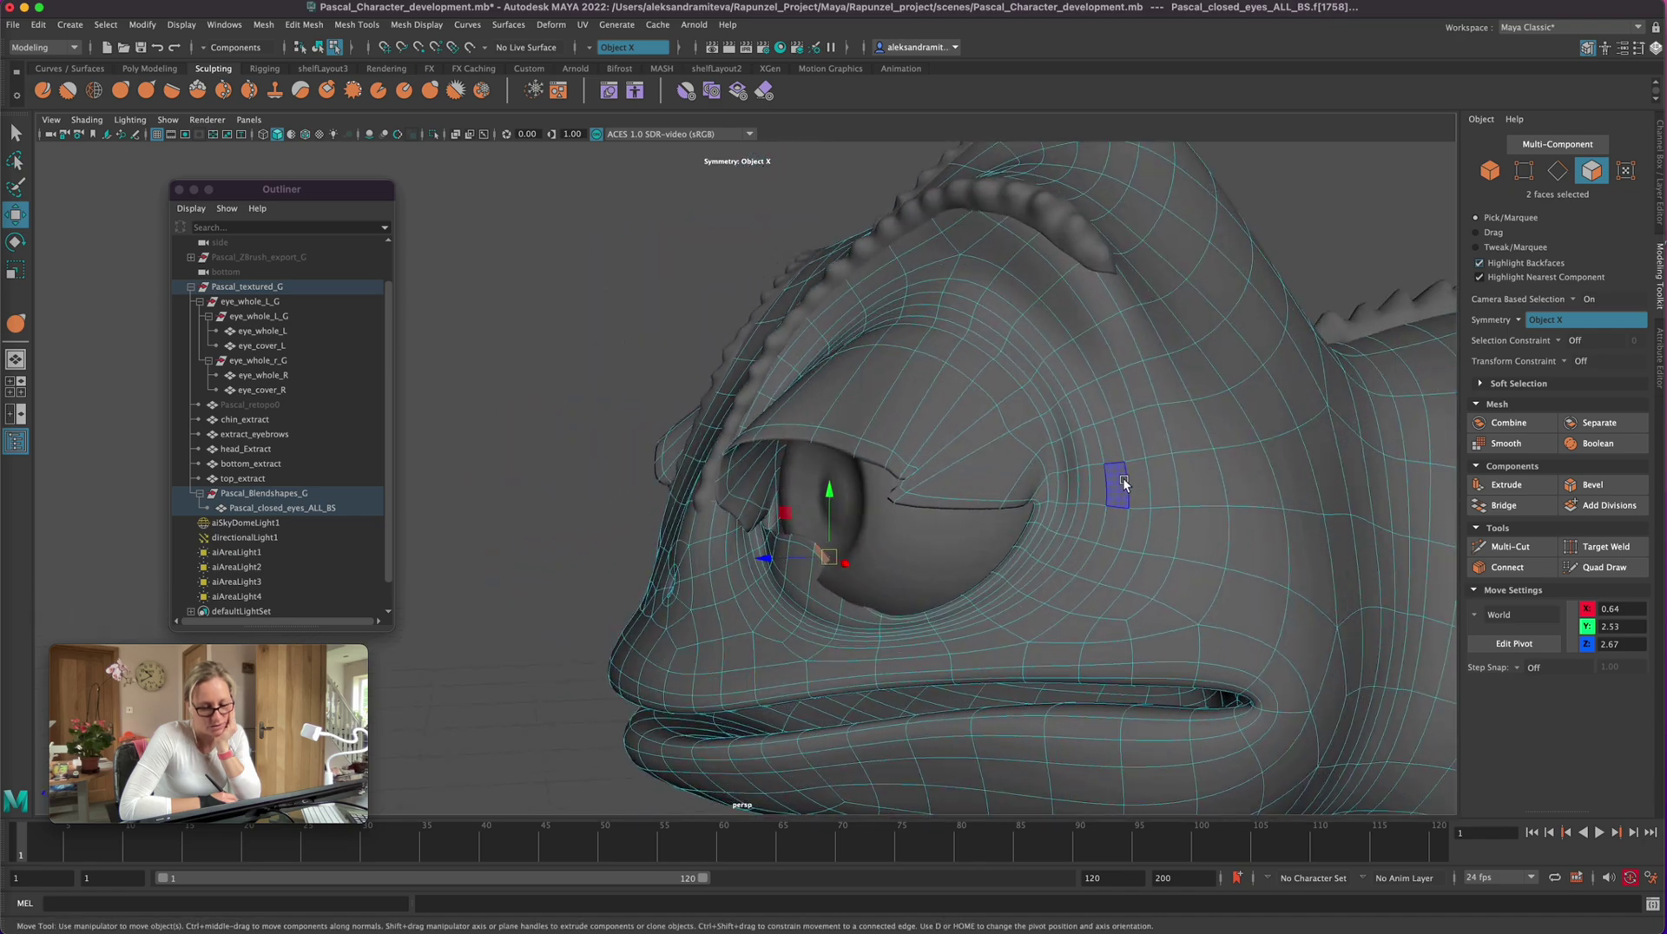
# Step: Move the next lower eyelid rim faces up and forward, placing the last at about X 0.82, Y 2.53, Z 2.65
pyautogui.moveTo(770, 566); pyautogui.dragTo(774, 608)
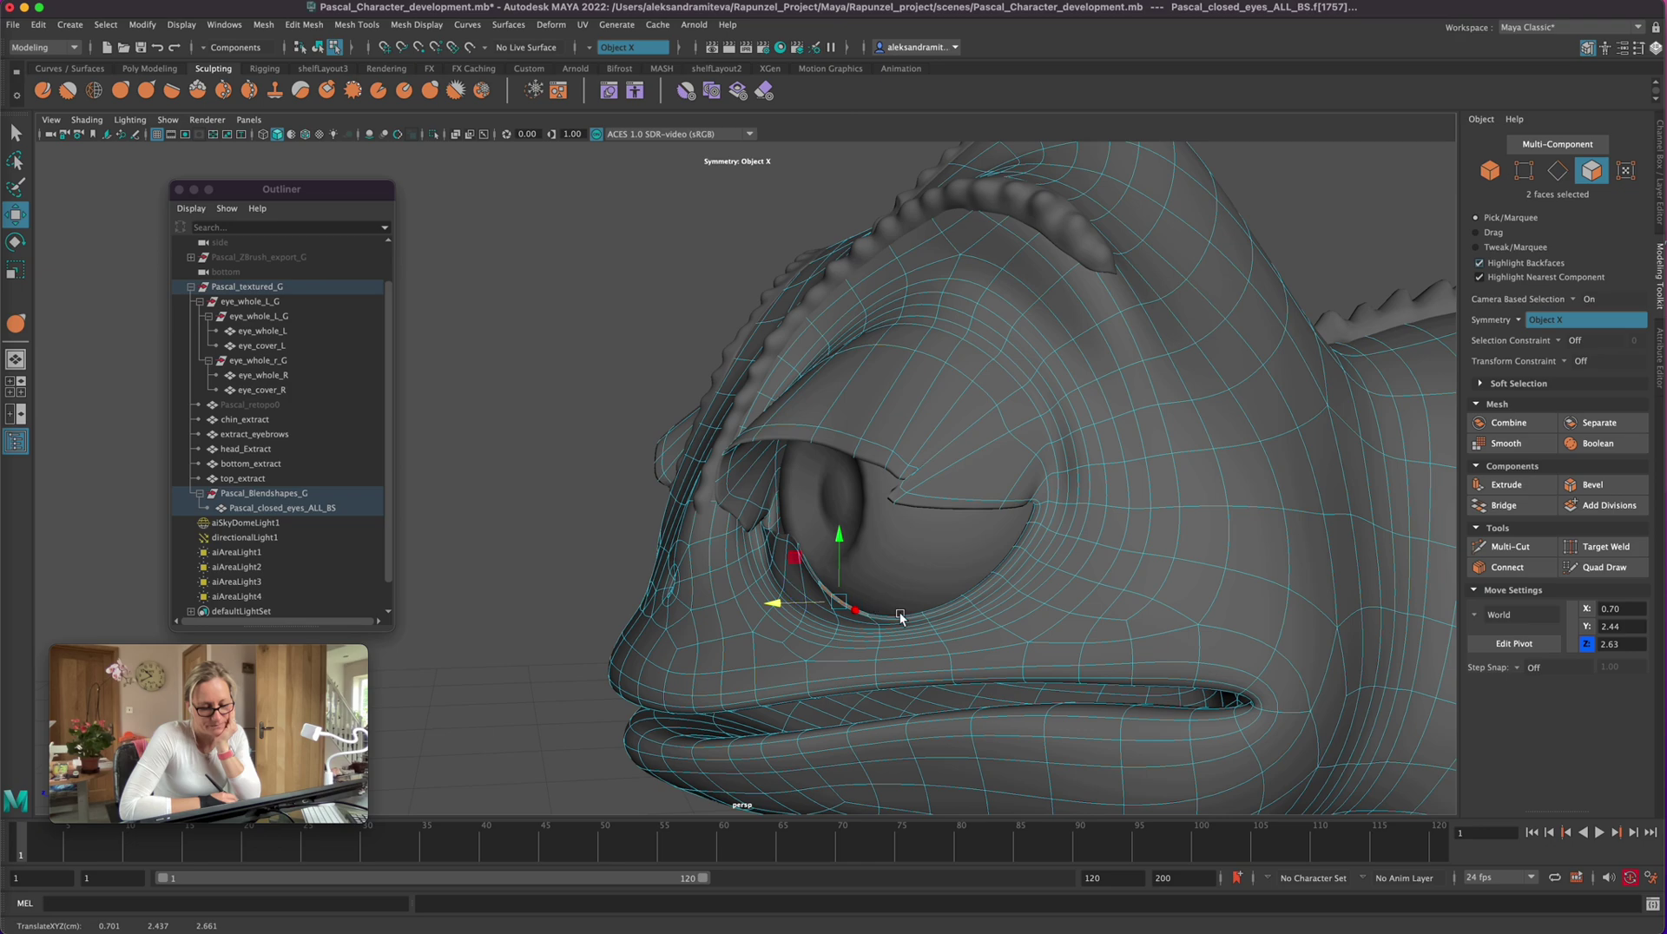
pyautogui.click(897, 621)
pyautogui.keyDown('alt'); pyautogui.moveTo(897, 620); pyautogui.dragTo(1098, 668); pyautogui.keyUp('alt')
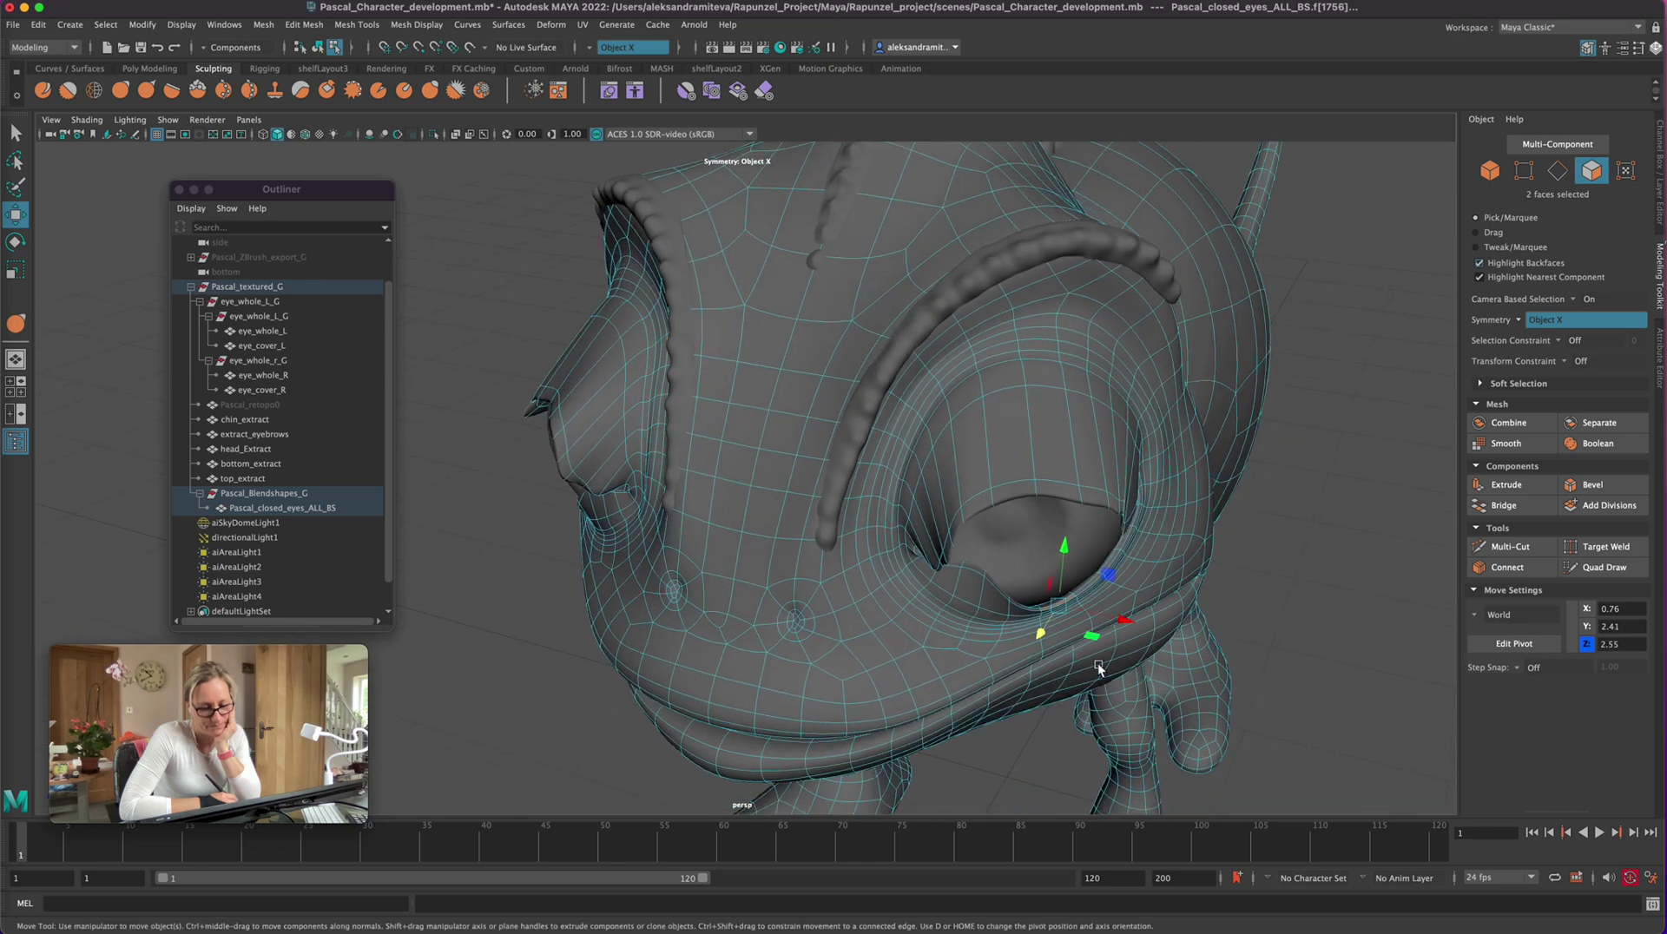
pyautogui.moveTo(1067, 556); pyautogui.dragTo(1075, 499)
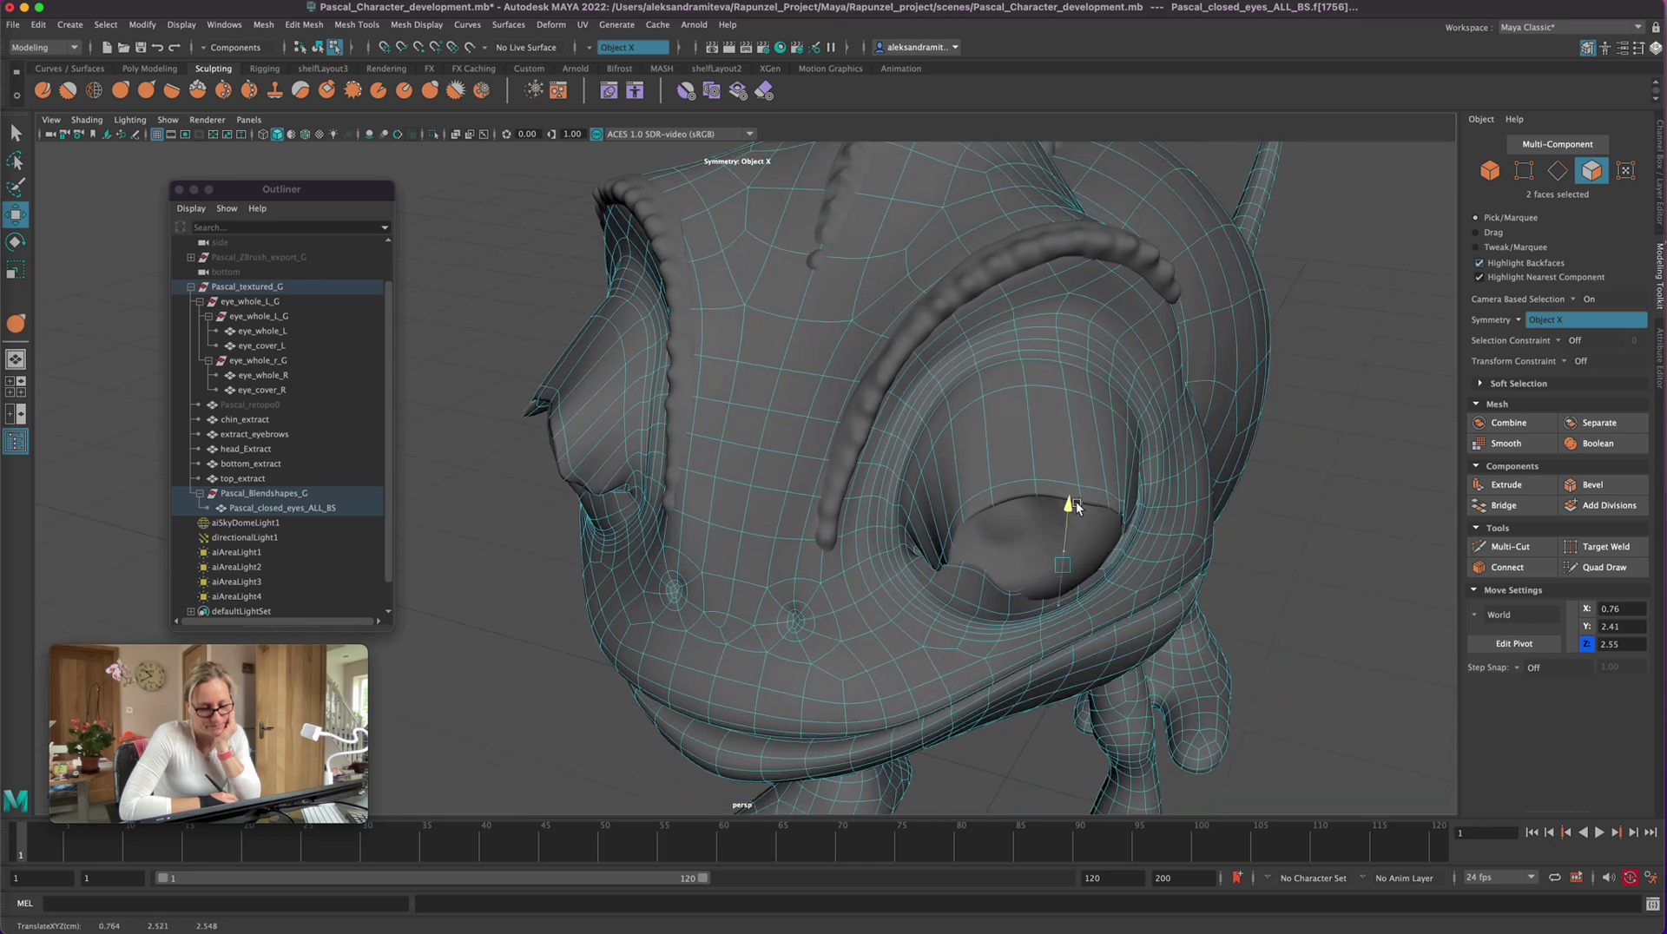
pyautogui.moveTo(1053, 588); pyautogui.dragTo(1035, 616)
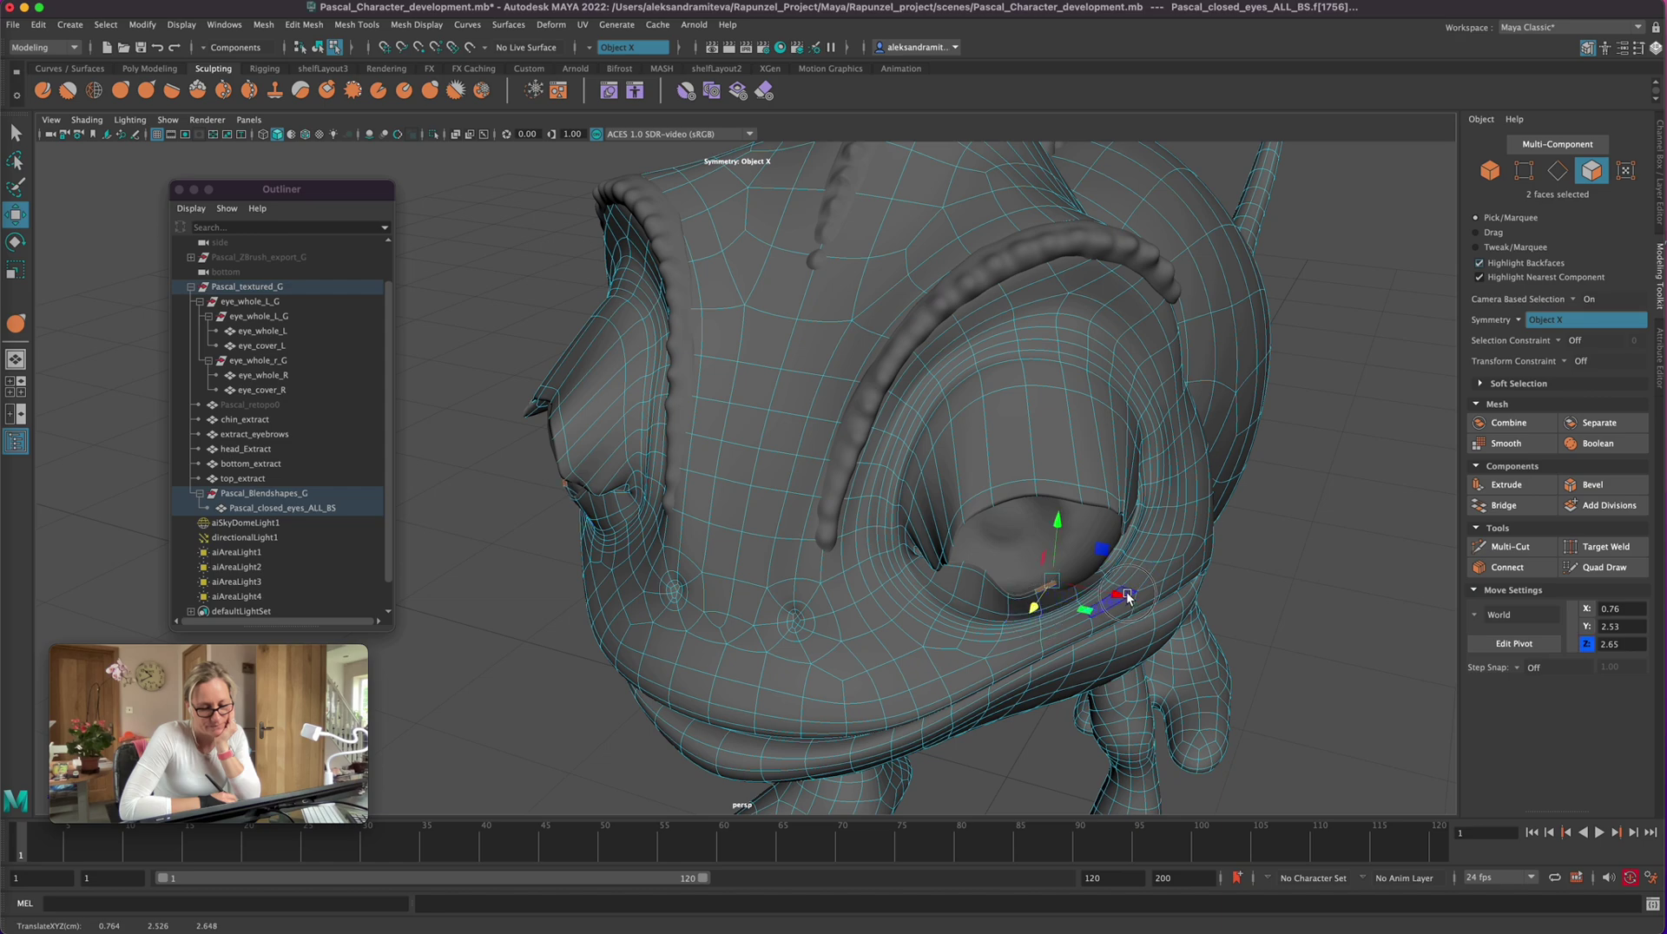
pyautogui.moveTo(1127, 591); pyautogui.dragTo(1266, 514)
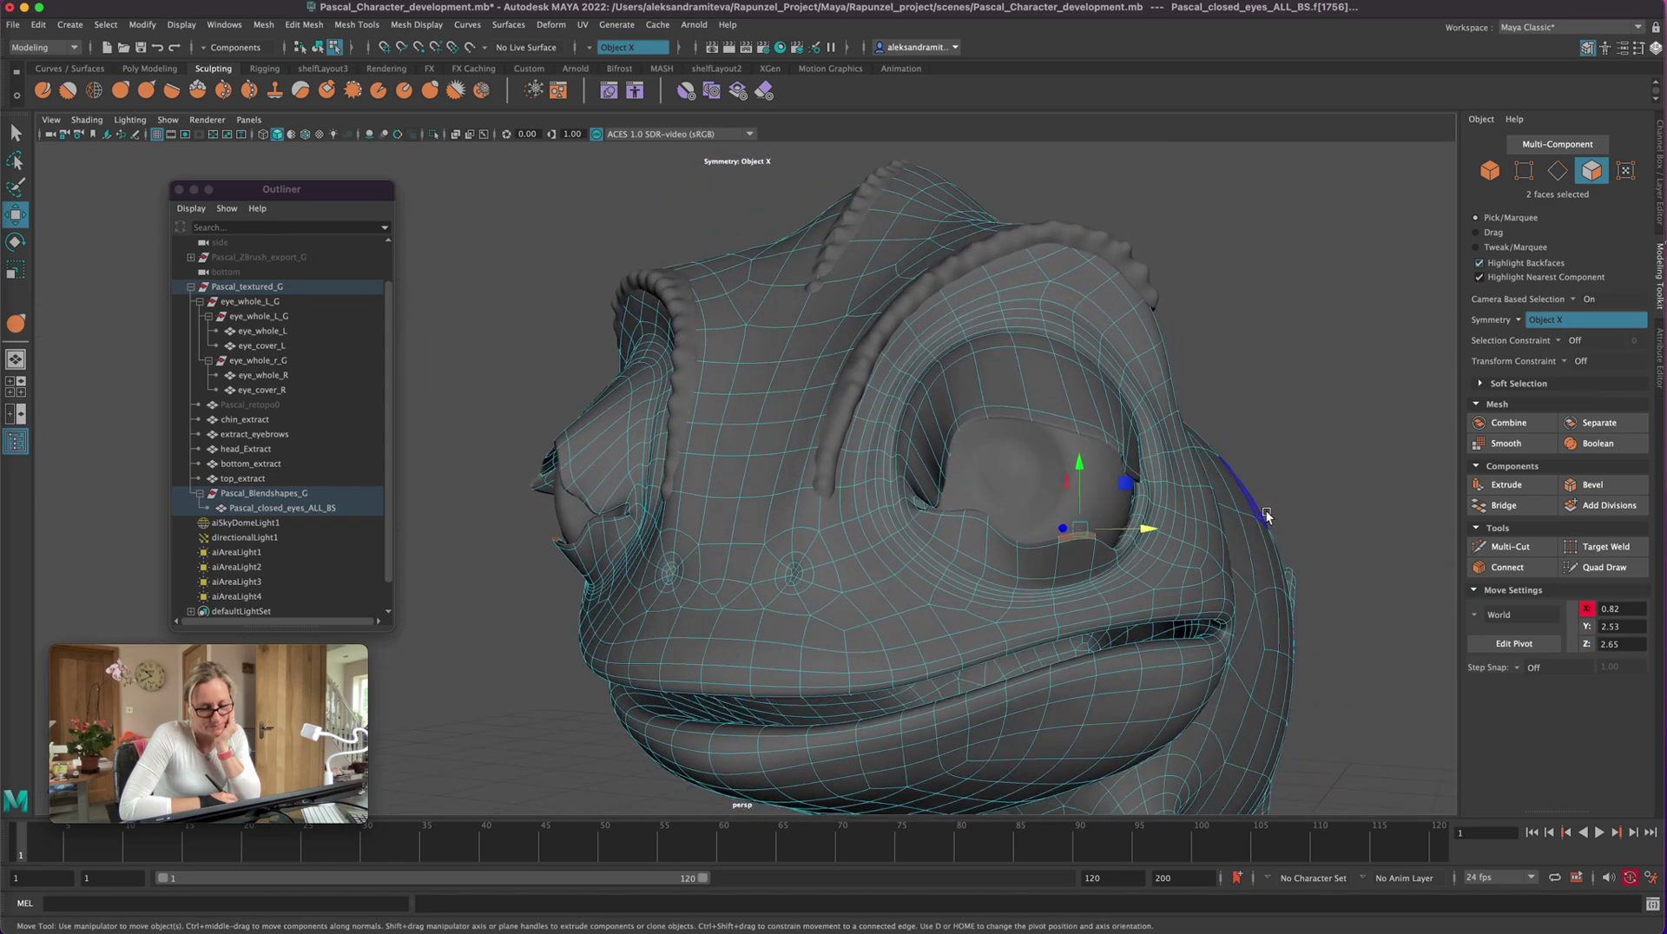
# Step: Refine the inner lower eyelid rim by moving its face to about X 0.64, Y 2.57, Z 2.73
pyautogui.moveTo(1033, 547); pyautogui.dragTo(1003, 516)
pyautogui.click(1012, 524)
pyautogui.keyDown('alt'); pyautogui.moveTo(1000, 634); pyautogui.dragTo(825, 647); pyautogui.keyUp('alt')
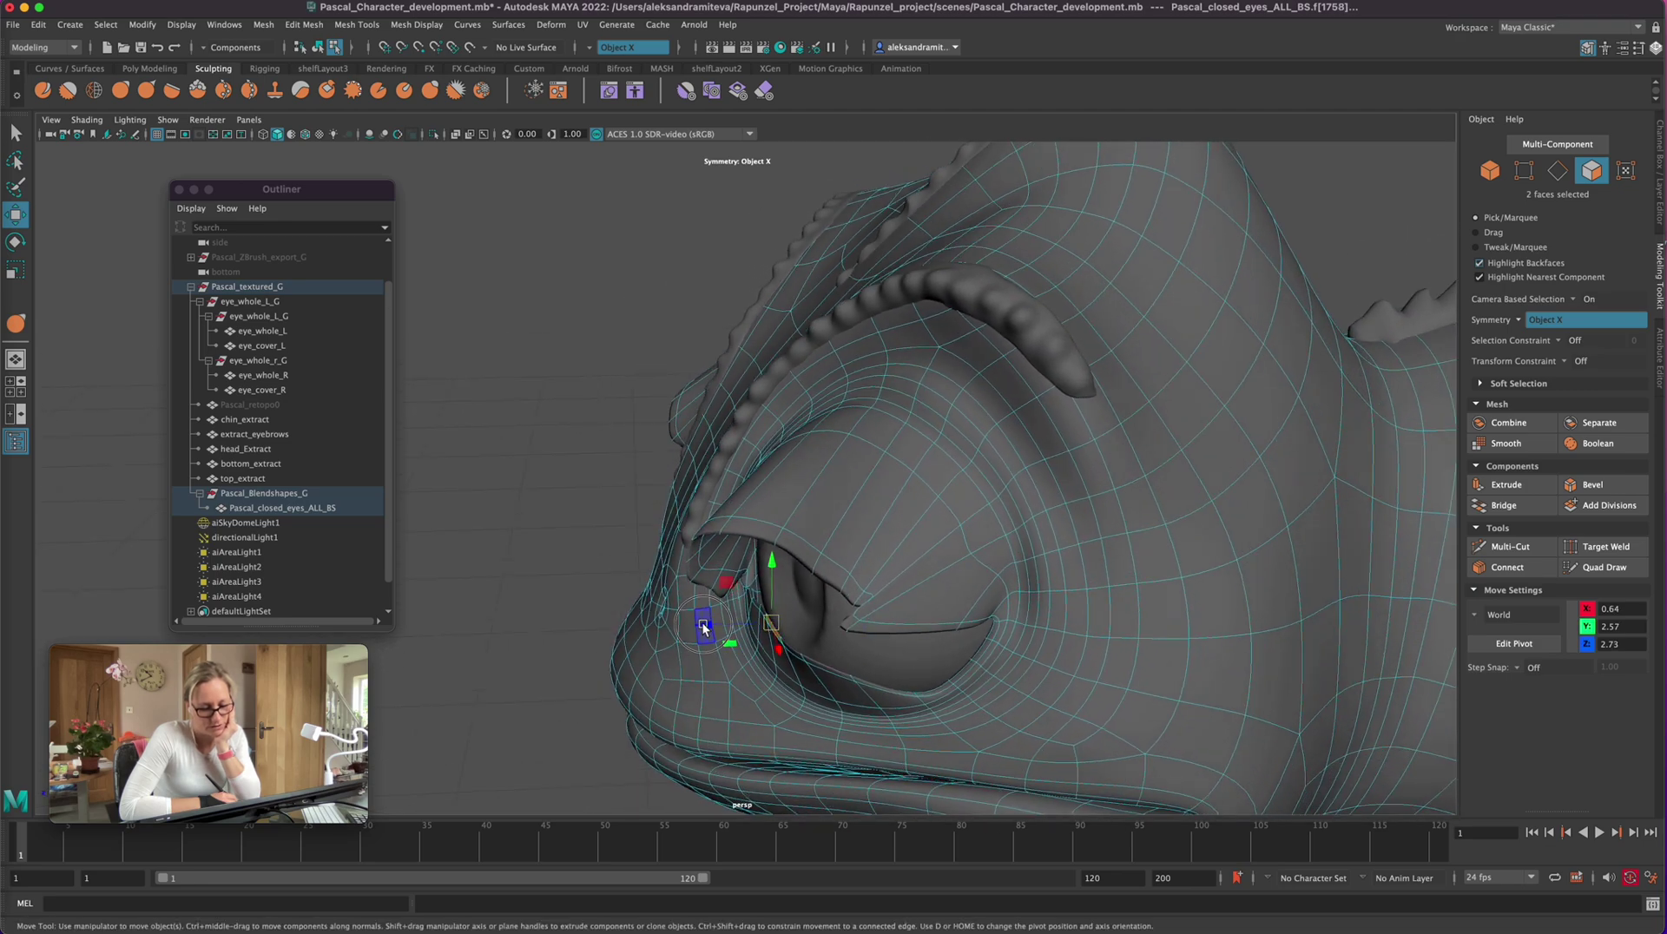
pyautogui.click(699, 630)
pyautogui.keyDown('alt'); pyautogui.moveTo(1023, 642); pyautogui.dragTo(881, 605); pyautogui.keyUp('alt')
# Step: Turn off smooth preview and move the outer lower eyelid rim face to about X 0.91, Y 2.58, Z 2.42
pyautogui.click(883, 676)
pyautogui.moveTo(813, 666); pyautogui.dragTo(791, 665)
pyautogui.press('1')
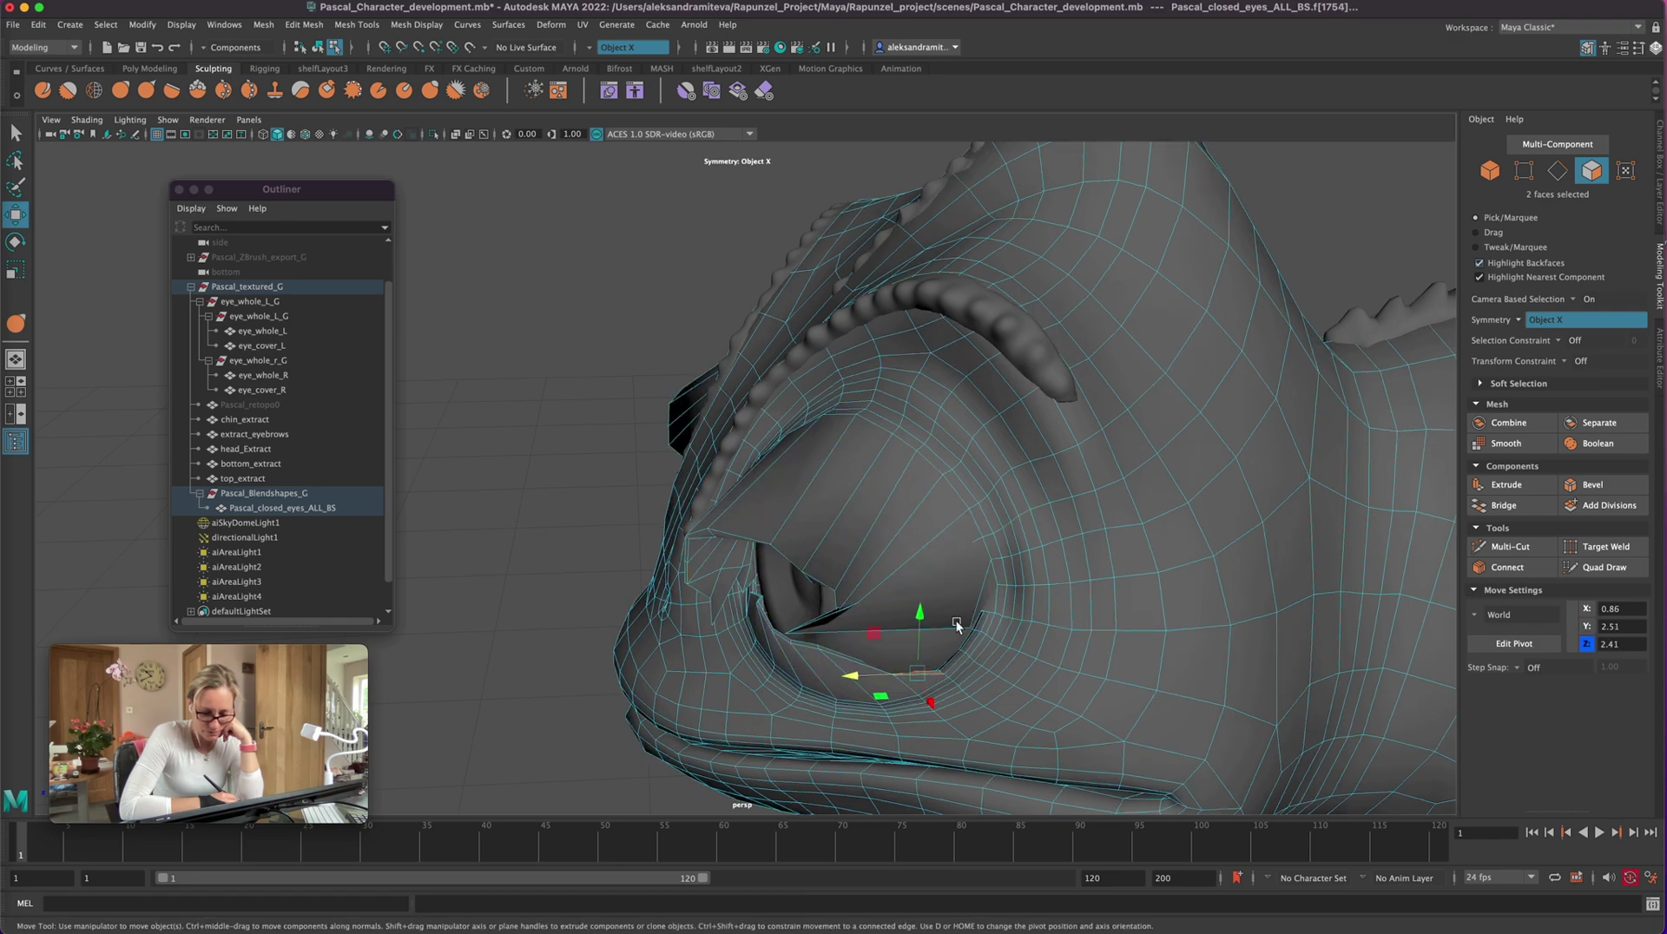
pyautogui.click(919, 599)
pyautogui.click(933, 677)
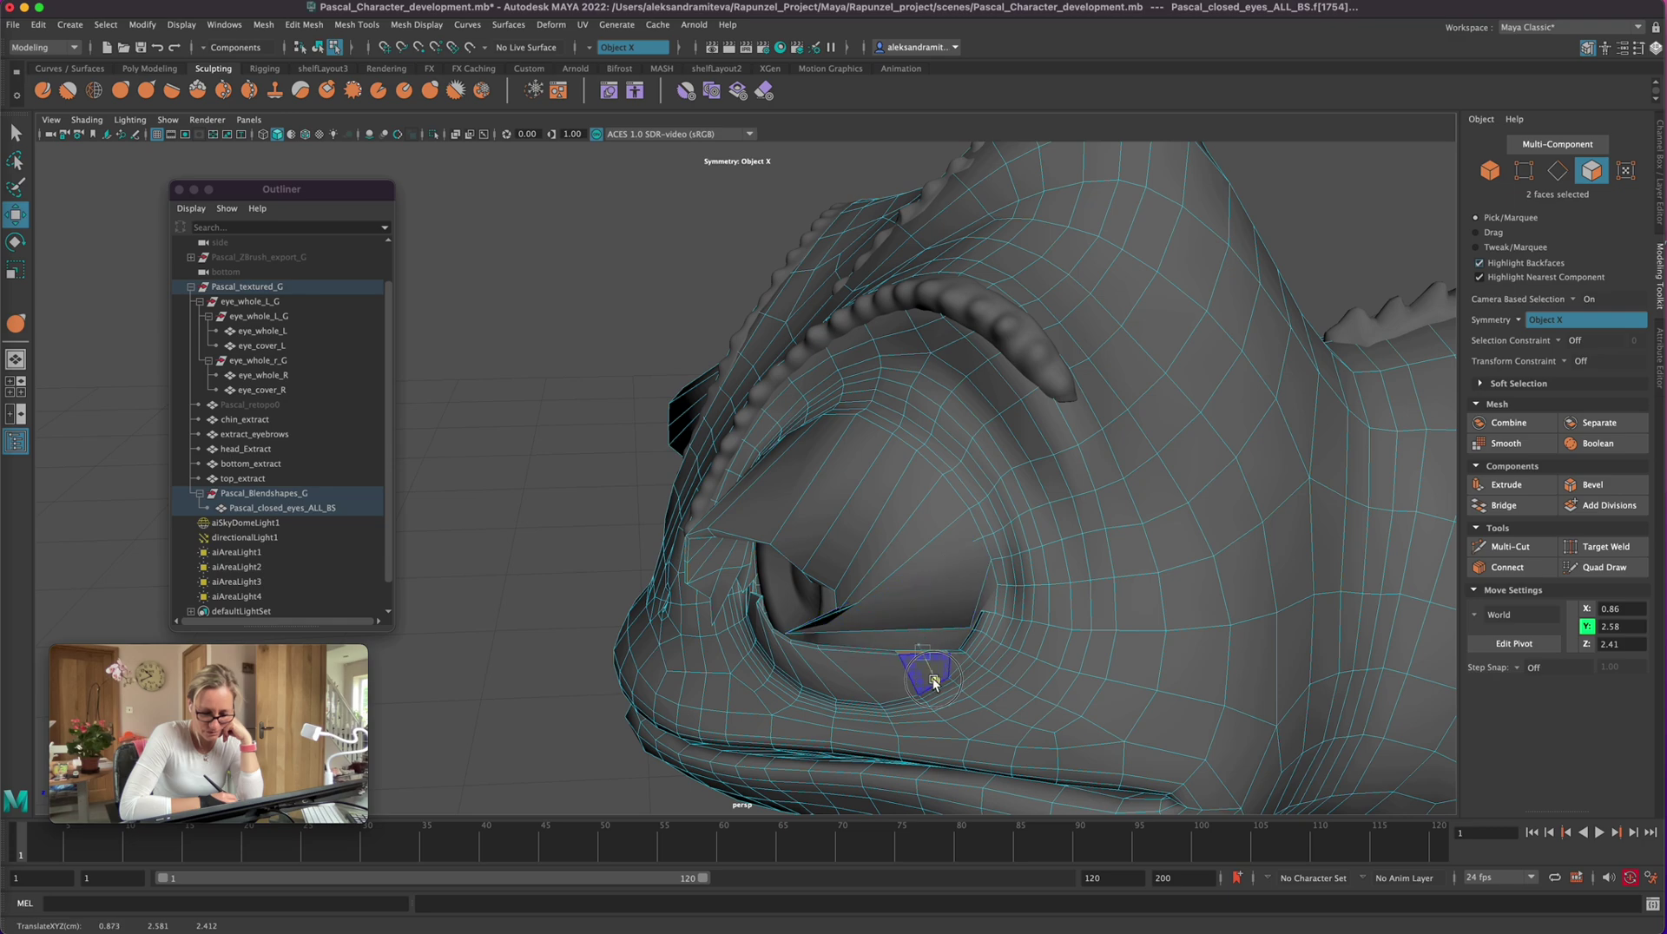
pyautogui.click(855, 658)
pyautogui.keyDown('alt'); pyautogui.moveTo(849, 653); pyautogui.dragTo(897, 741); pyautogui.keyUp('alt')
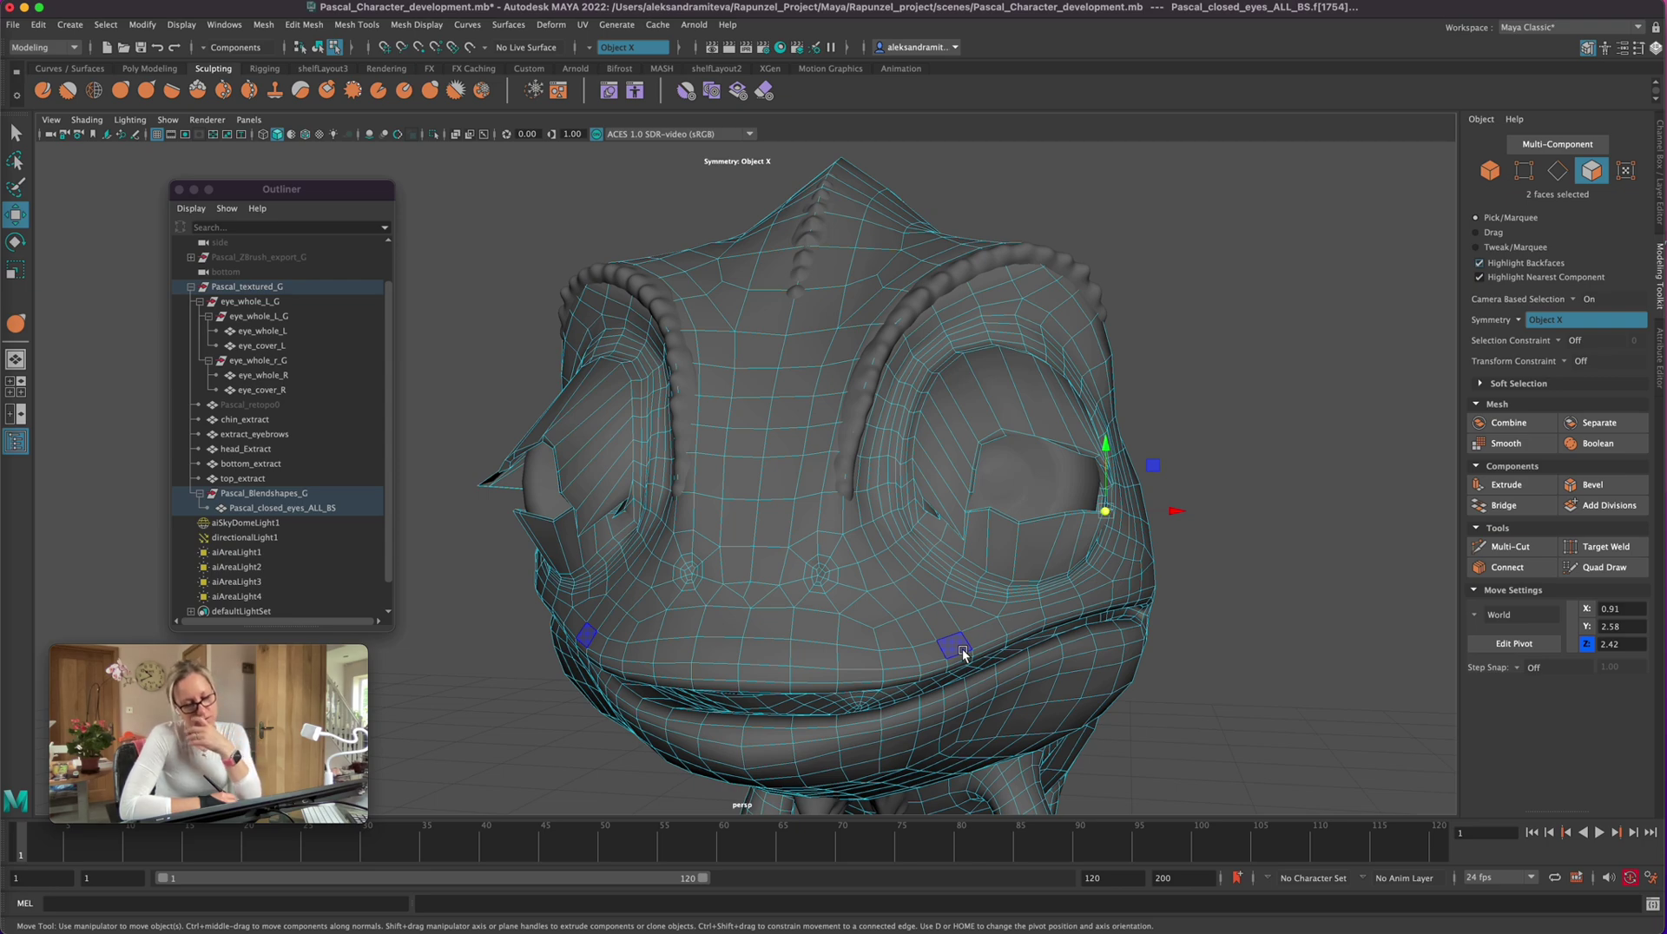
# Step: Use the Grab tool with smoothing strokes to even out the spiky rear part of the upper eyelid rim
pyautogui.click(120, 91)
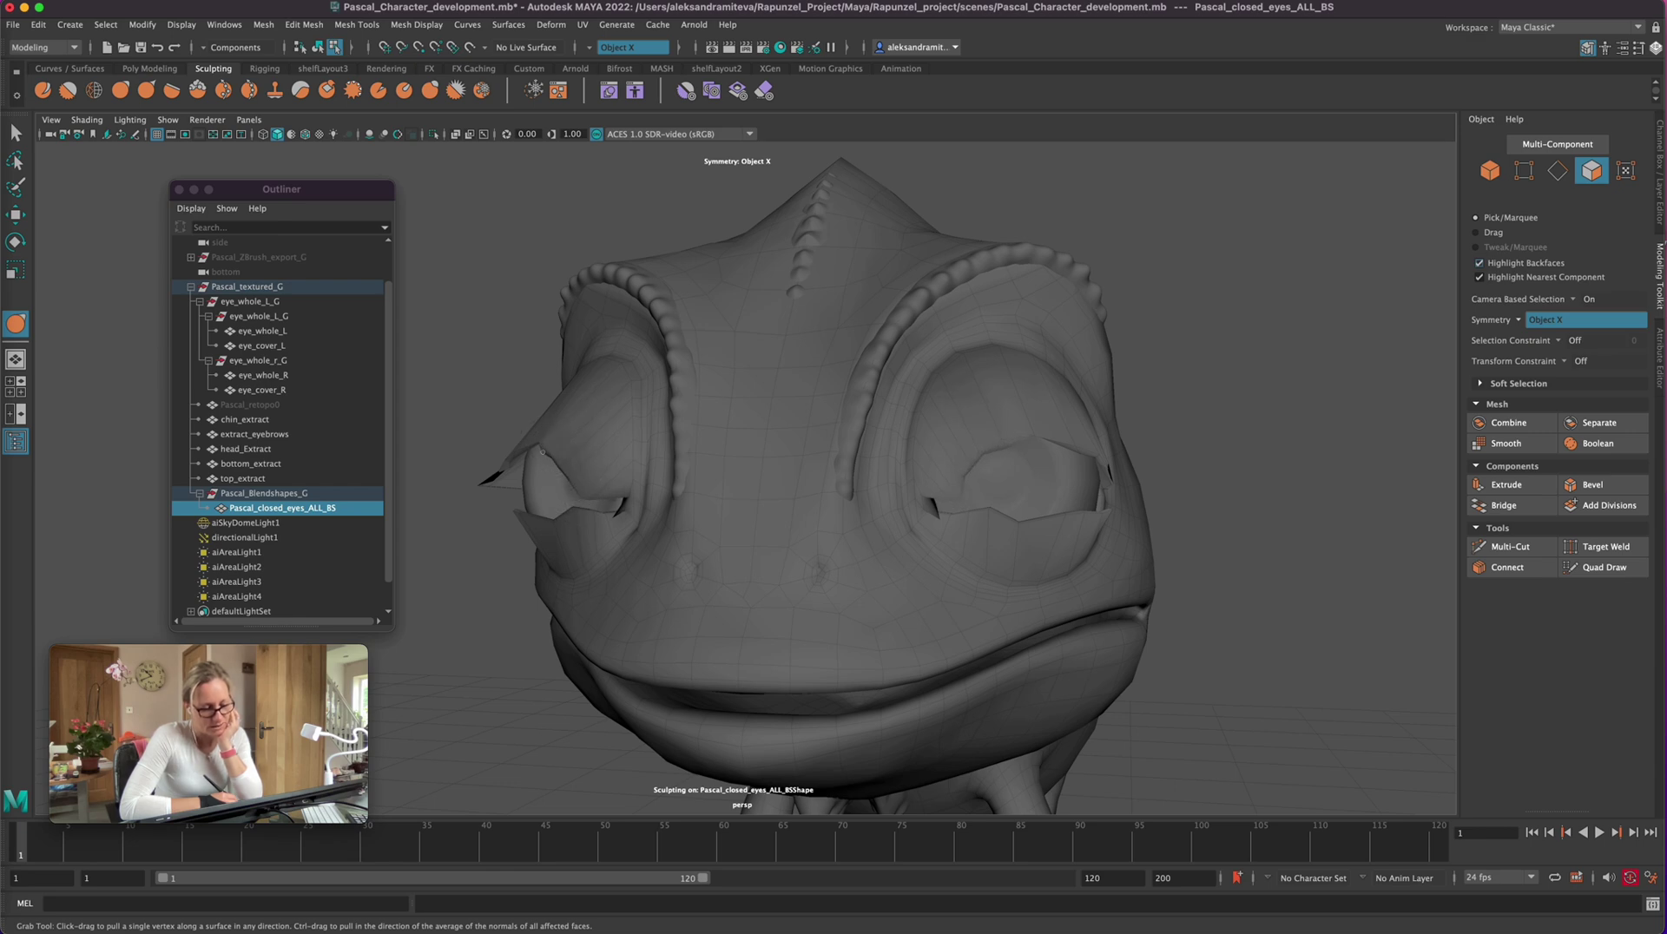
pyautogui.keyDown('alt'); pyautogui.moveTo(523, 446); pyautogui.dragTo(596, 718); pyautogui.keyUp('alt')
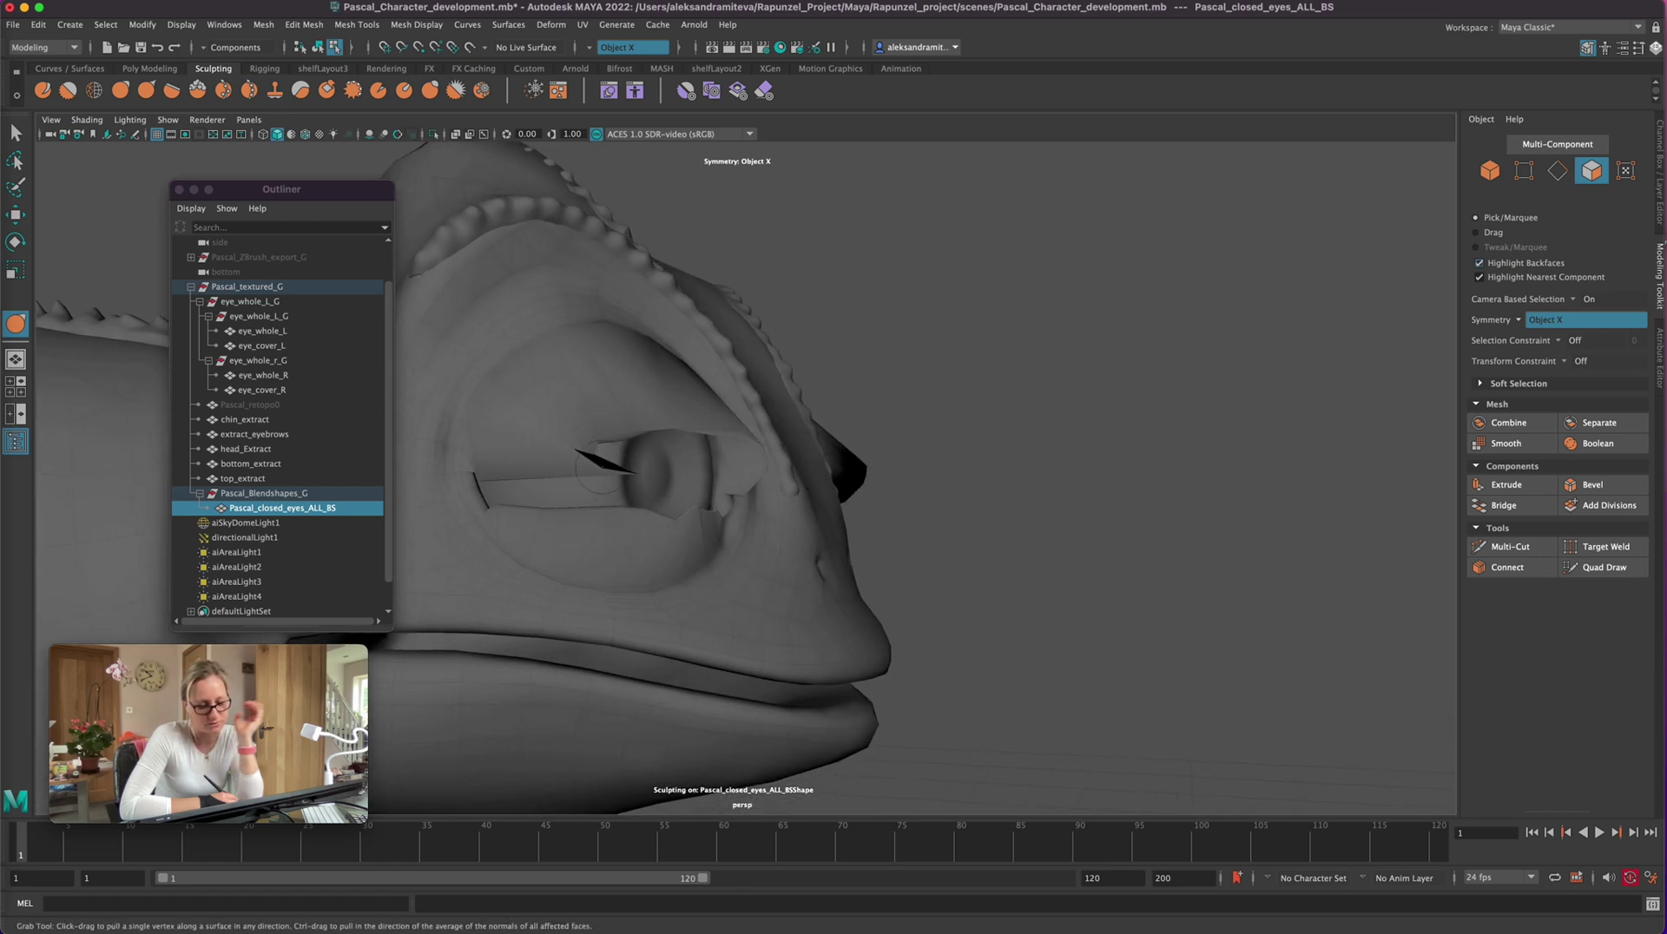
pyautogui.keyDown('shift'); pyautogui.moveTo(582, 464); pyautogui.dragTo(613, 469); pyautogui.keyUp('shift')
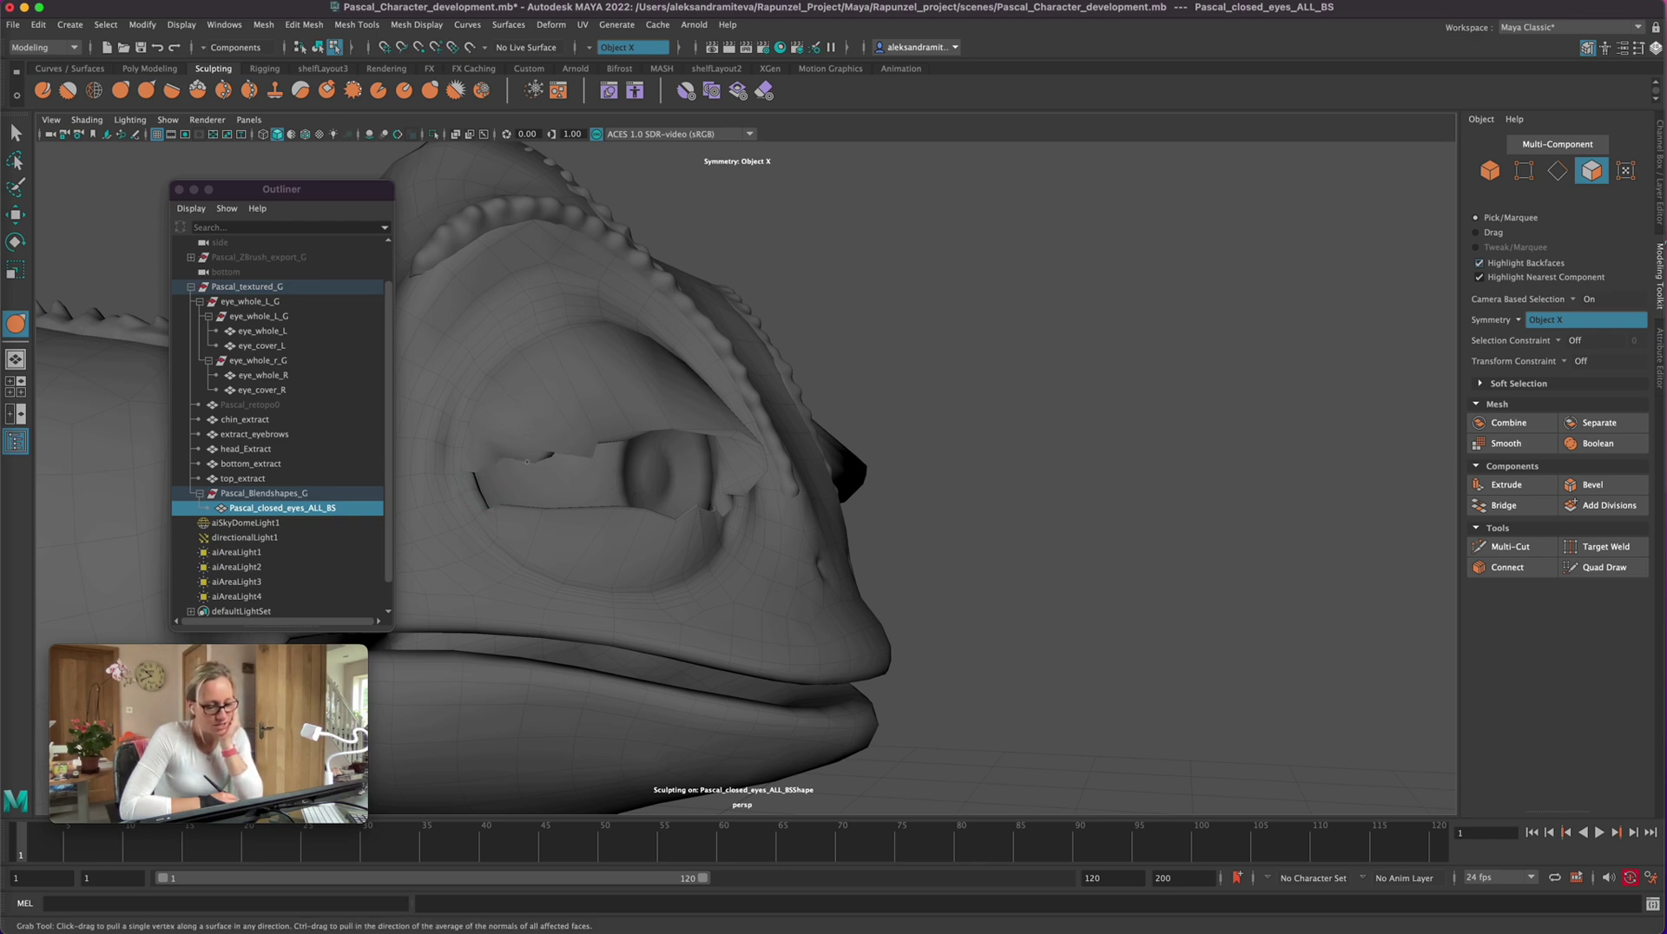
pyautogui.keyDown('alt'); pyautogui.moveTo(500, 457); pyautogui.dragTo(874, 519); pyautogui.keyUp('alt')
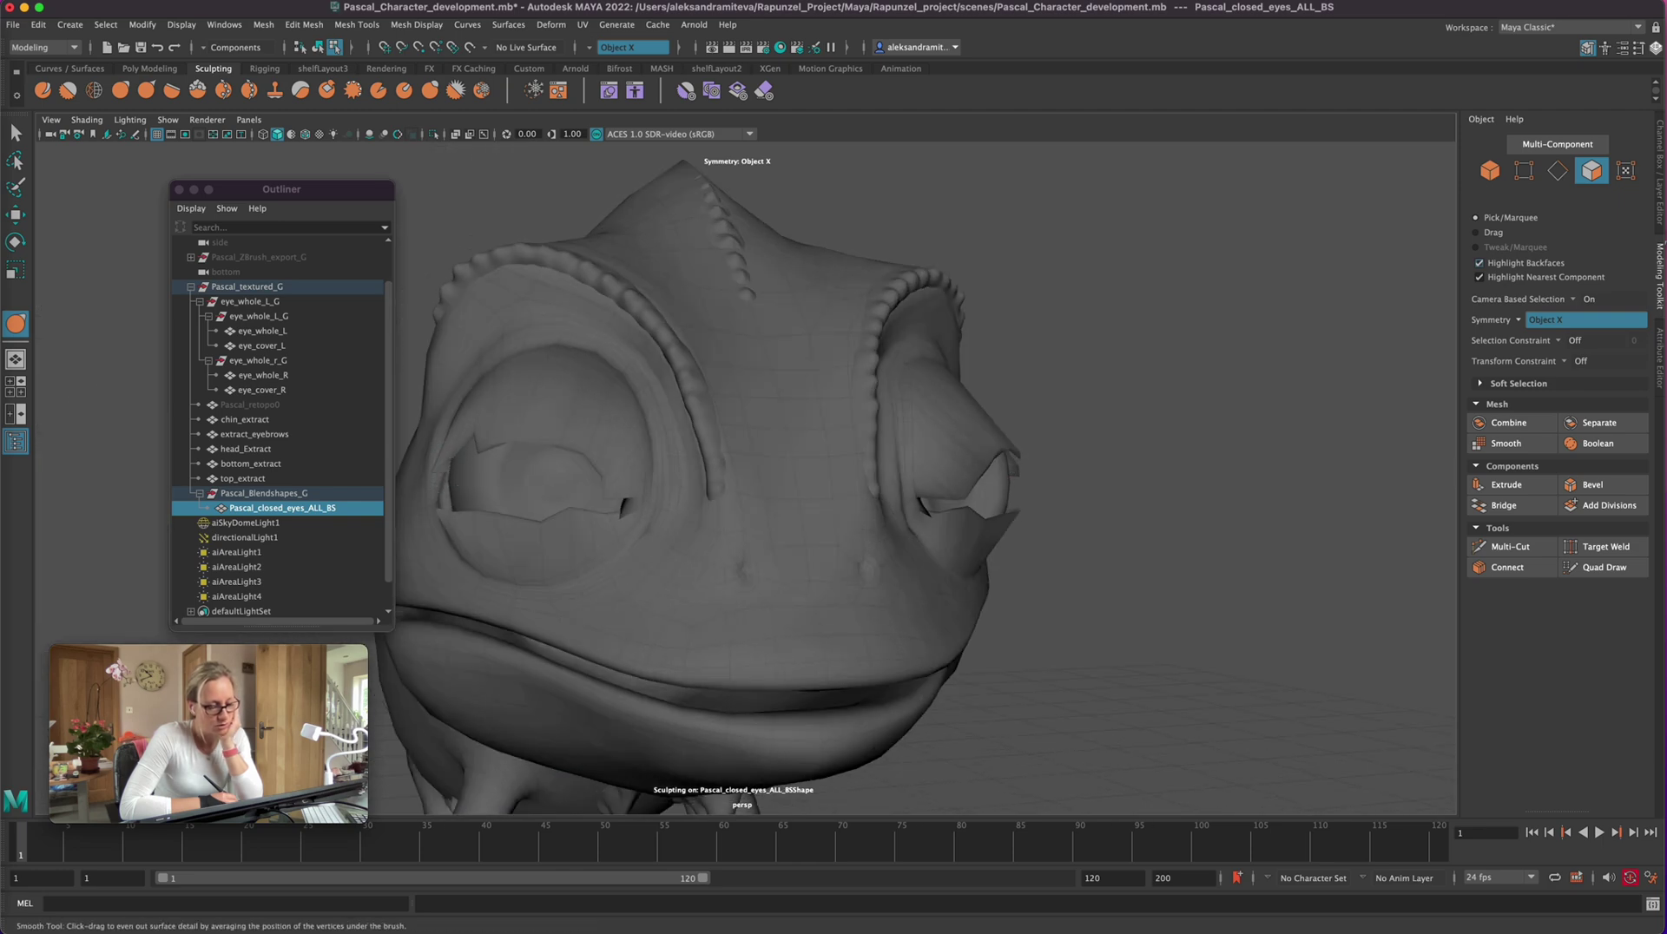
pyautogui.keyDown('alt'); pyautogui.moveTo(1129, 673); pyautogui.dragTo(1212, 647); pyautogui.keyUp('alt')
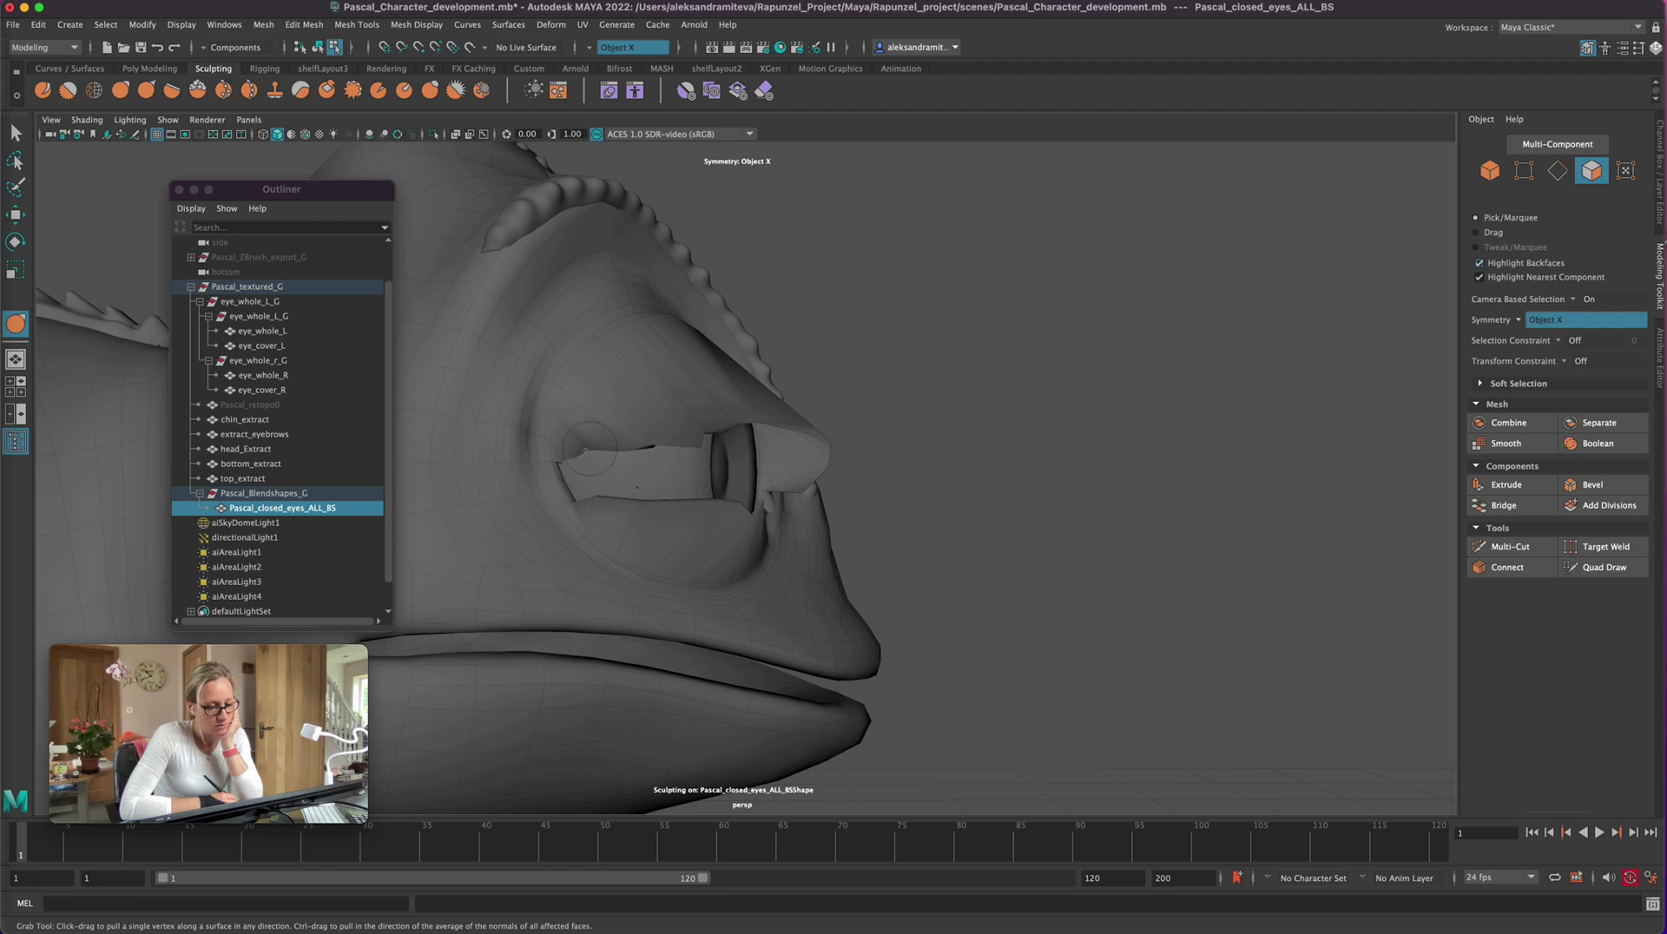
# Step: Sculpt the eyelid rims around the outer eye corner and smooth the upper lid surface over the eyeball
pyautogui.keyDown('alt'); pyautogui.moveTo(912, 442); pyautogui.dragTo(839, 493); pyautogui.keyUp('alt')
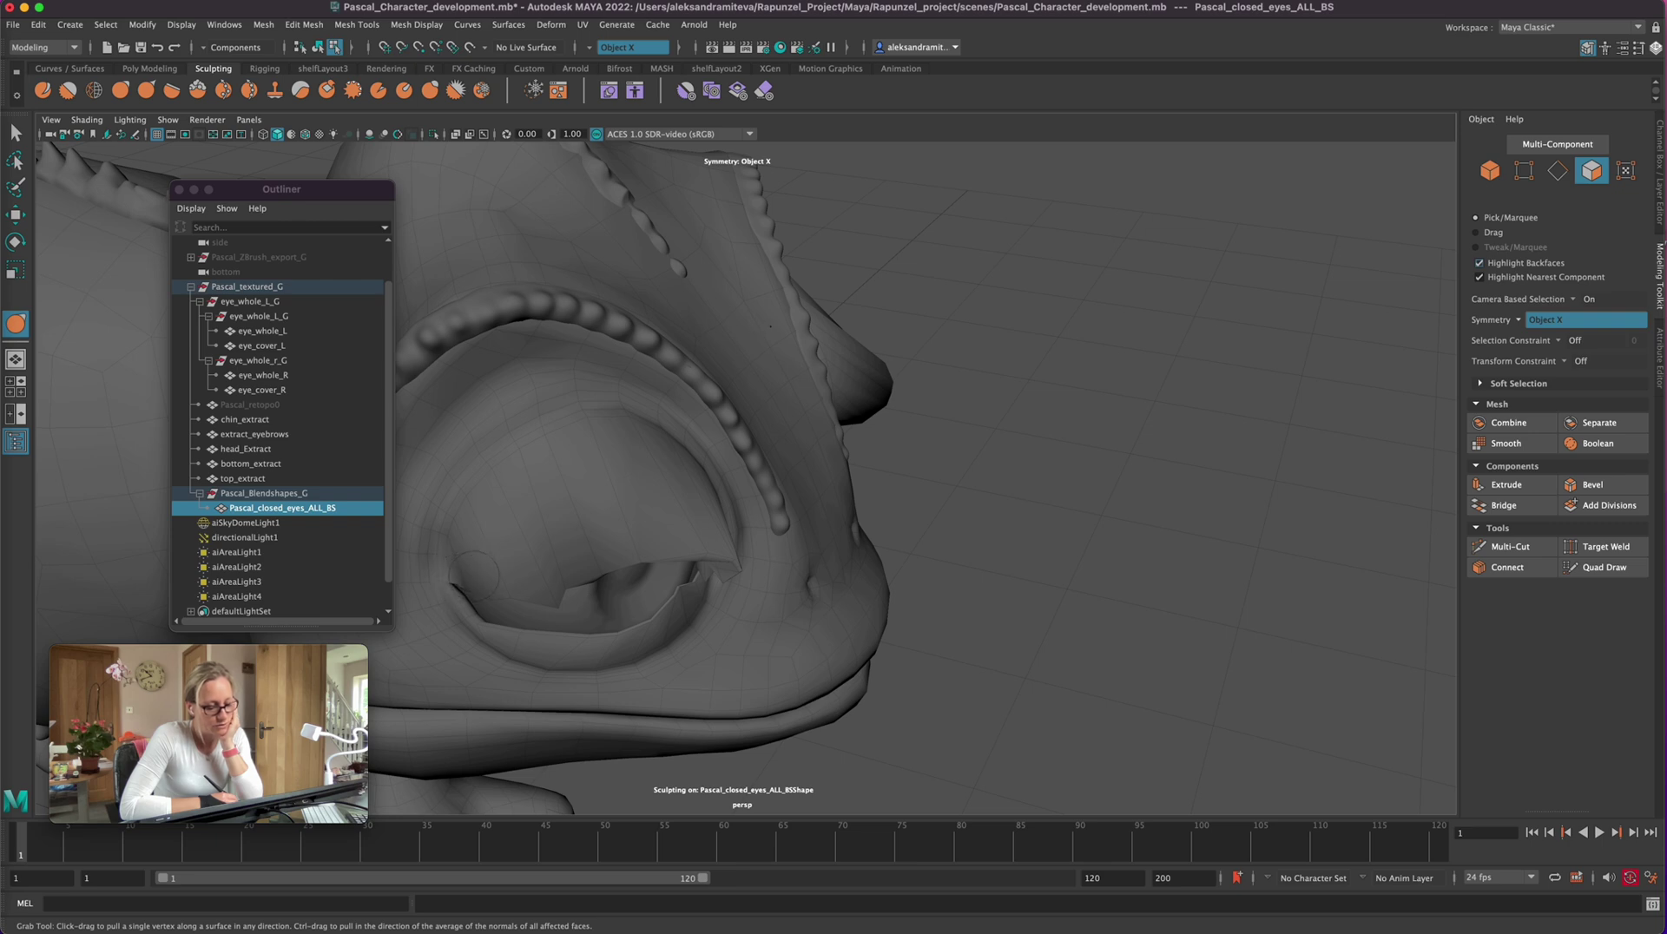
pyautogui.moveTo(981, 629)
pyautogui.keyDown('alt'); pyautogui.mouseDown()
pyautogui.moveTo(1019, 607)
pyautogui.moveTo(984, 605)
pyautogui.mouseUp(); pyautogui.keyUp('alt')
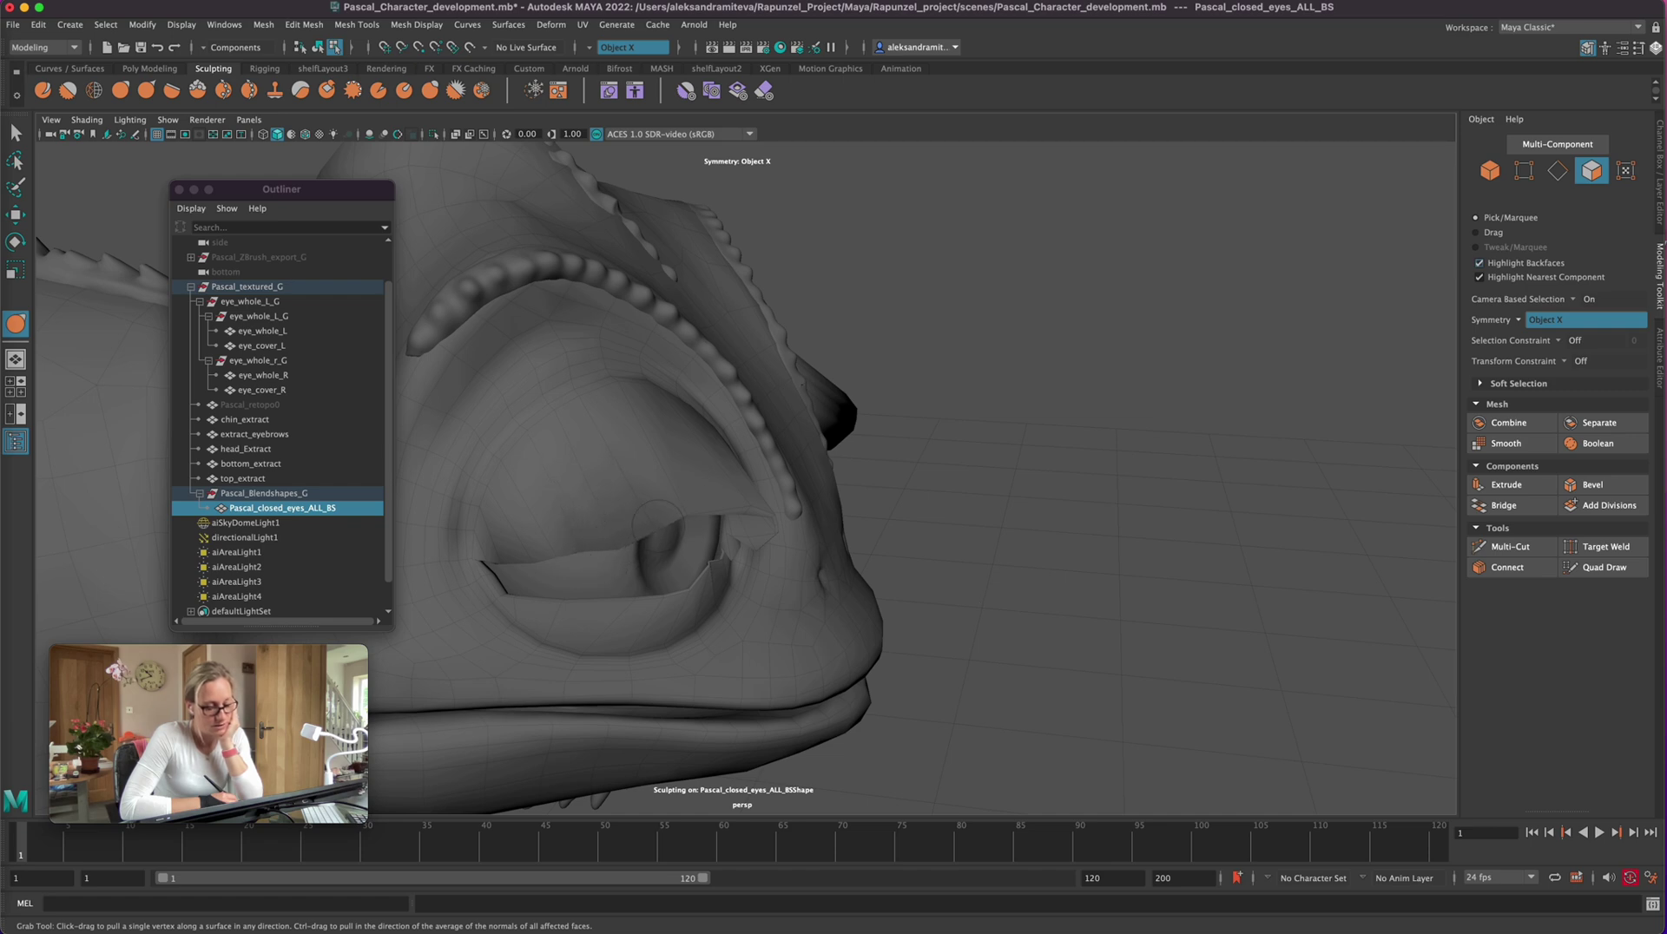
pyautogui.keyDown('alt'); pyautogui.moveTo(957, 527); pyautogui.dragTo(914, 496); pyautogui.keyUp('alt')
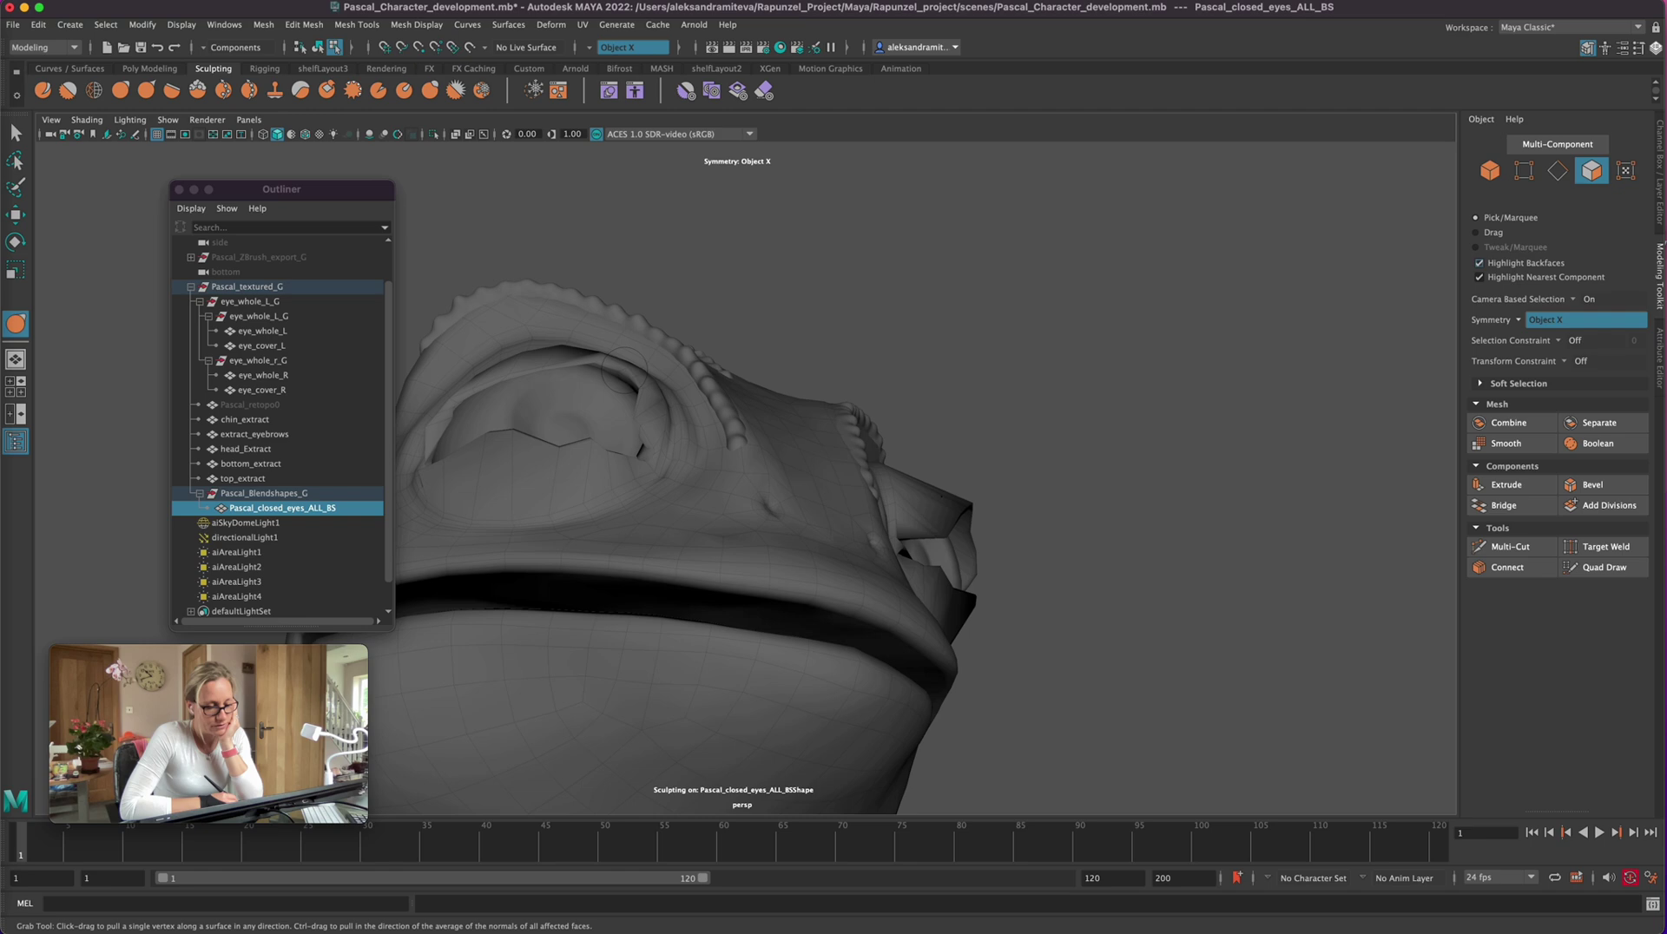
pyautogui.keyDown('alt'); pyautogui.moveTo(819, 374); pyautogui.dragTo(1007, 395); pyautogui.keyUp('alt')
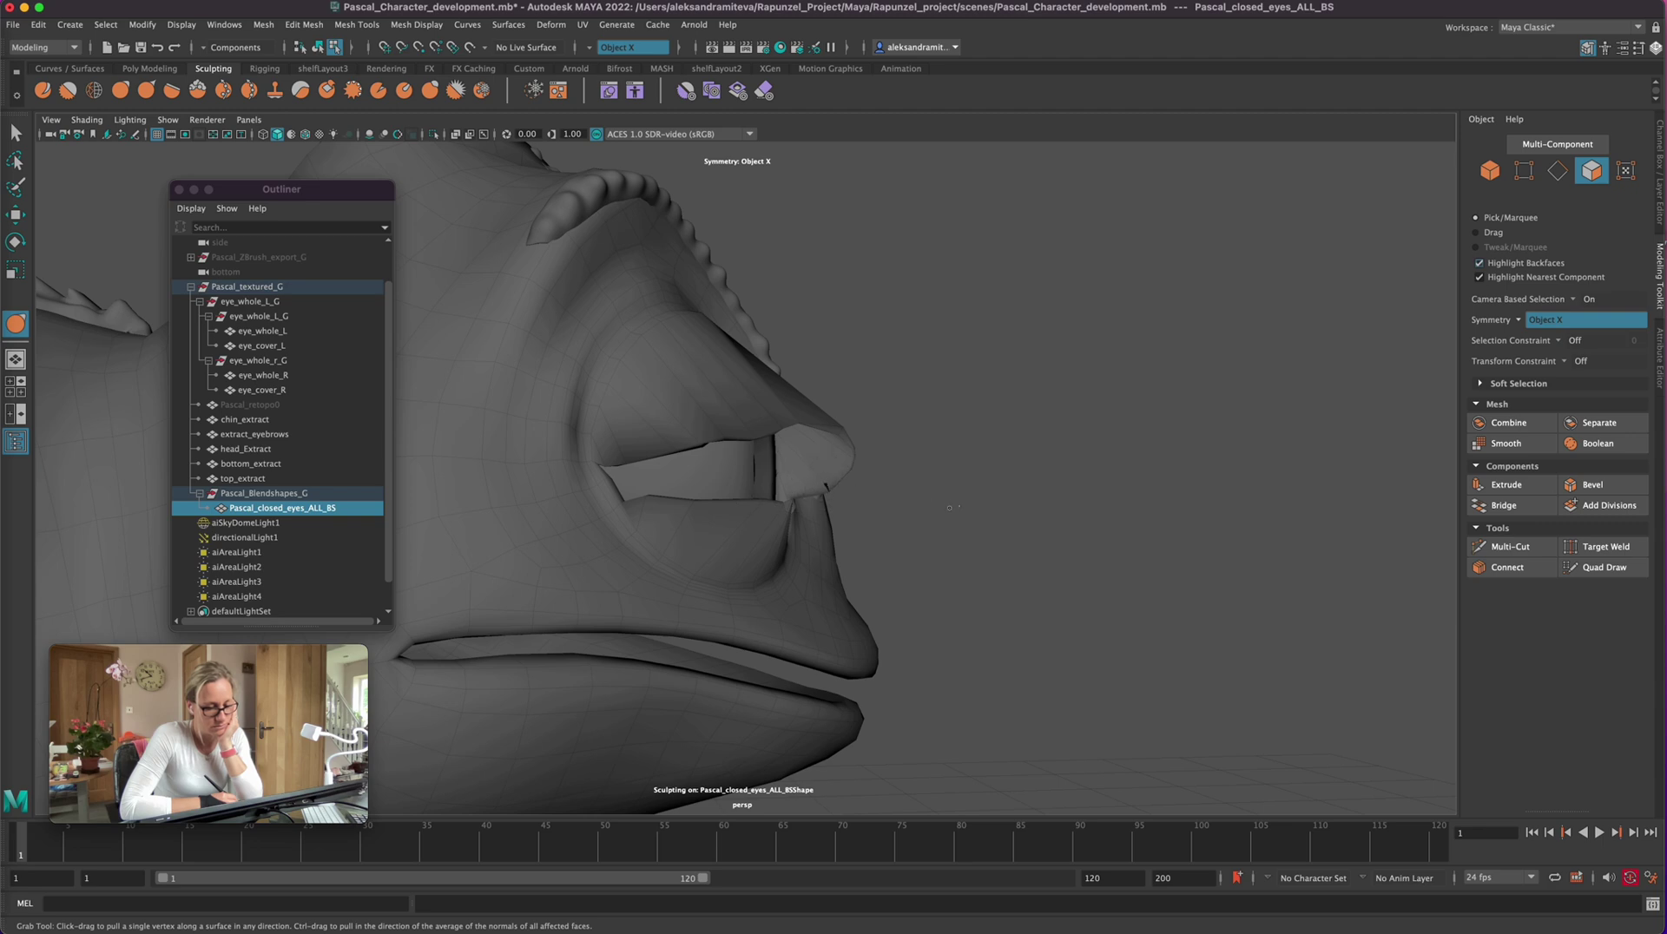
pyautogui.keyDown('alt'); pyautogui.moveTo(949, 508); pyautogui.dragTo(605, 468); pyautogui.keyUp('alt')
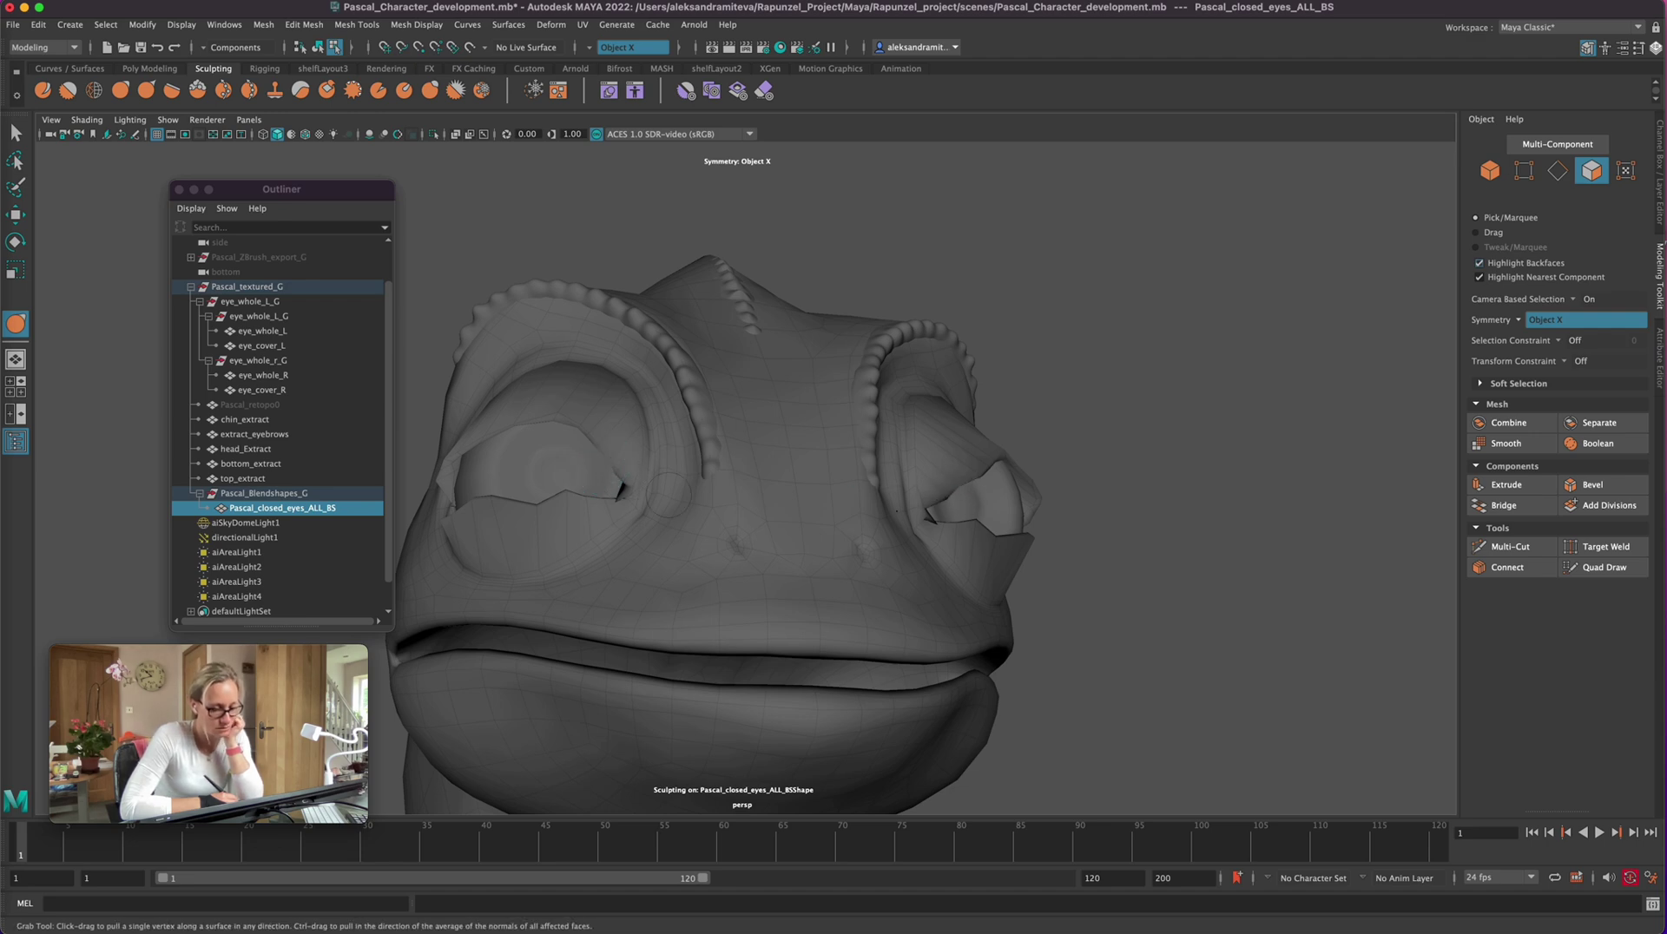
pyautogui.keyDown('alt'); pyautogui.moveTo(668, 493); pyautogui.dragTo(1157, 448); pyautogui.keyUp('alt')
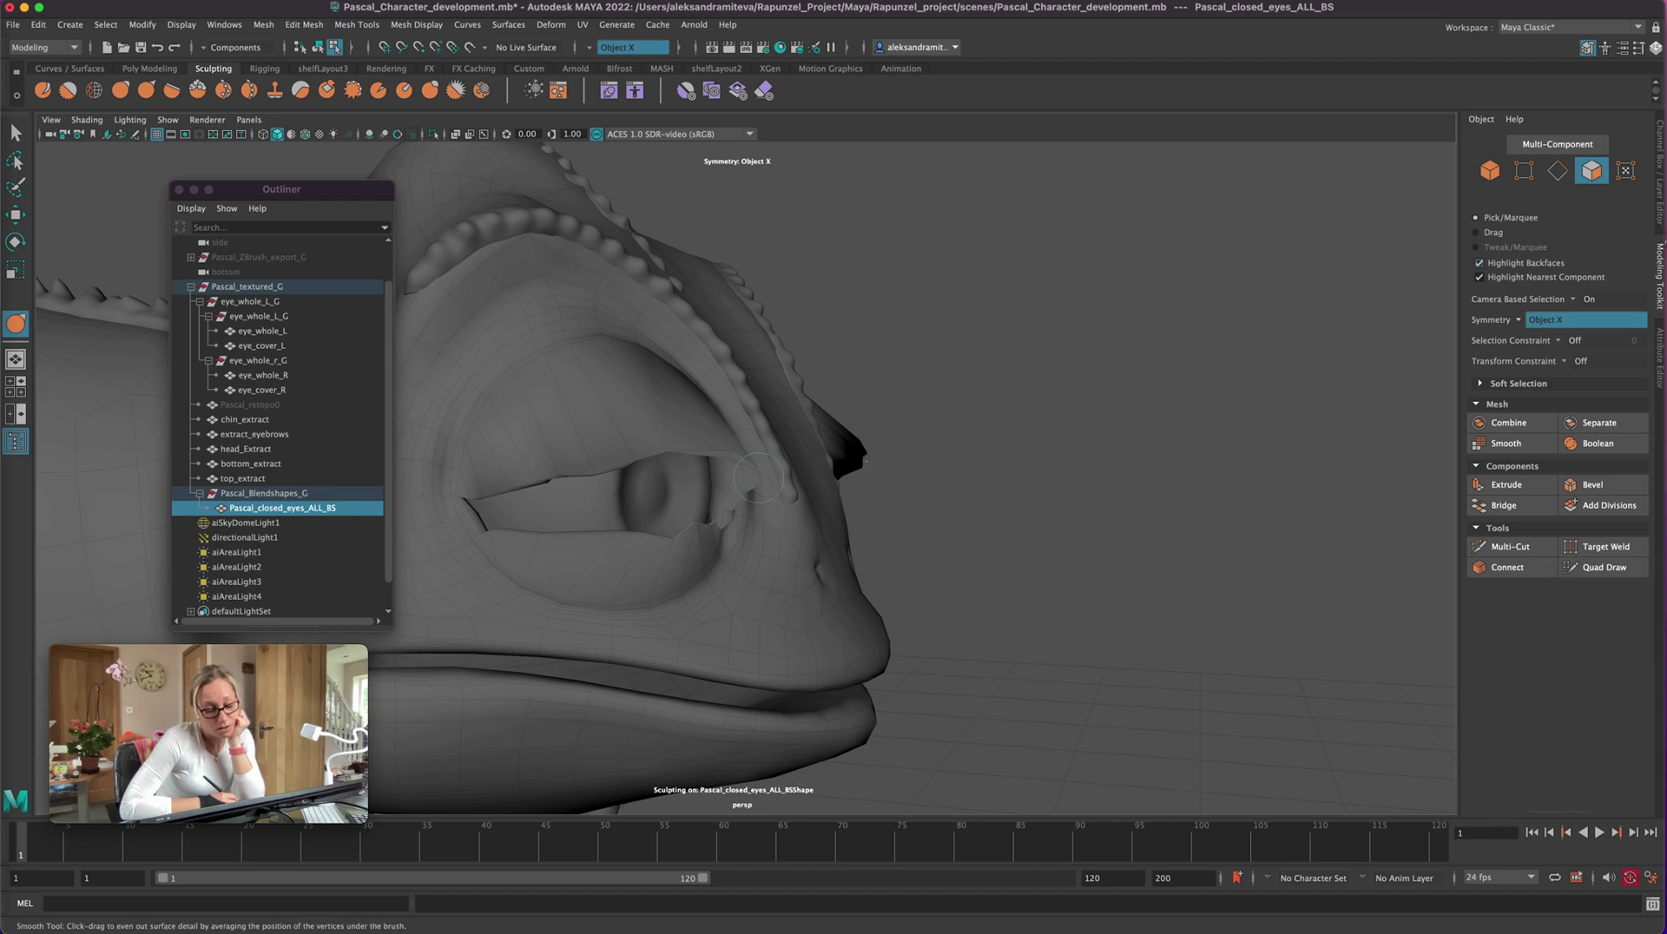
pyautogui.keyDown('shift'); pyautogui.moveTo(752, 467); pyautogui.dragTo(602, 491); pyautogui.keyUp('shift')
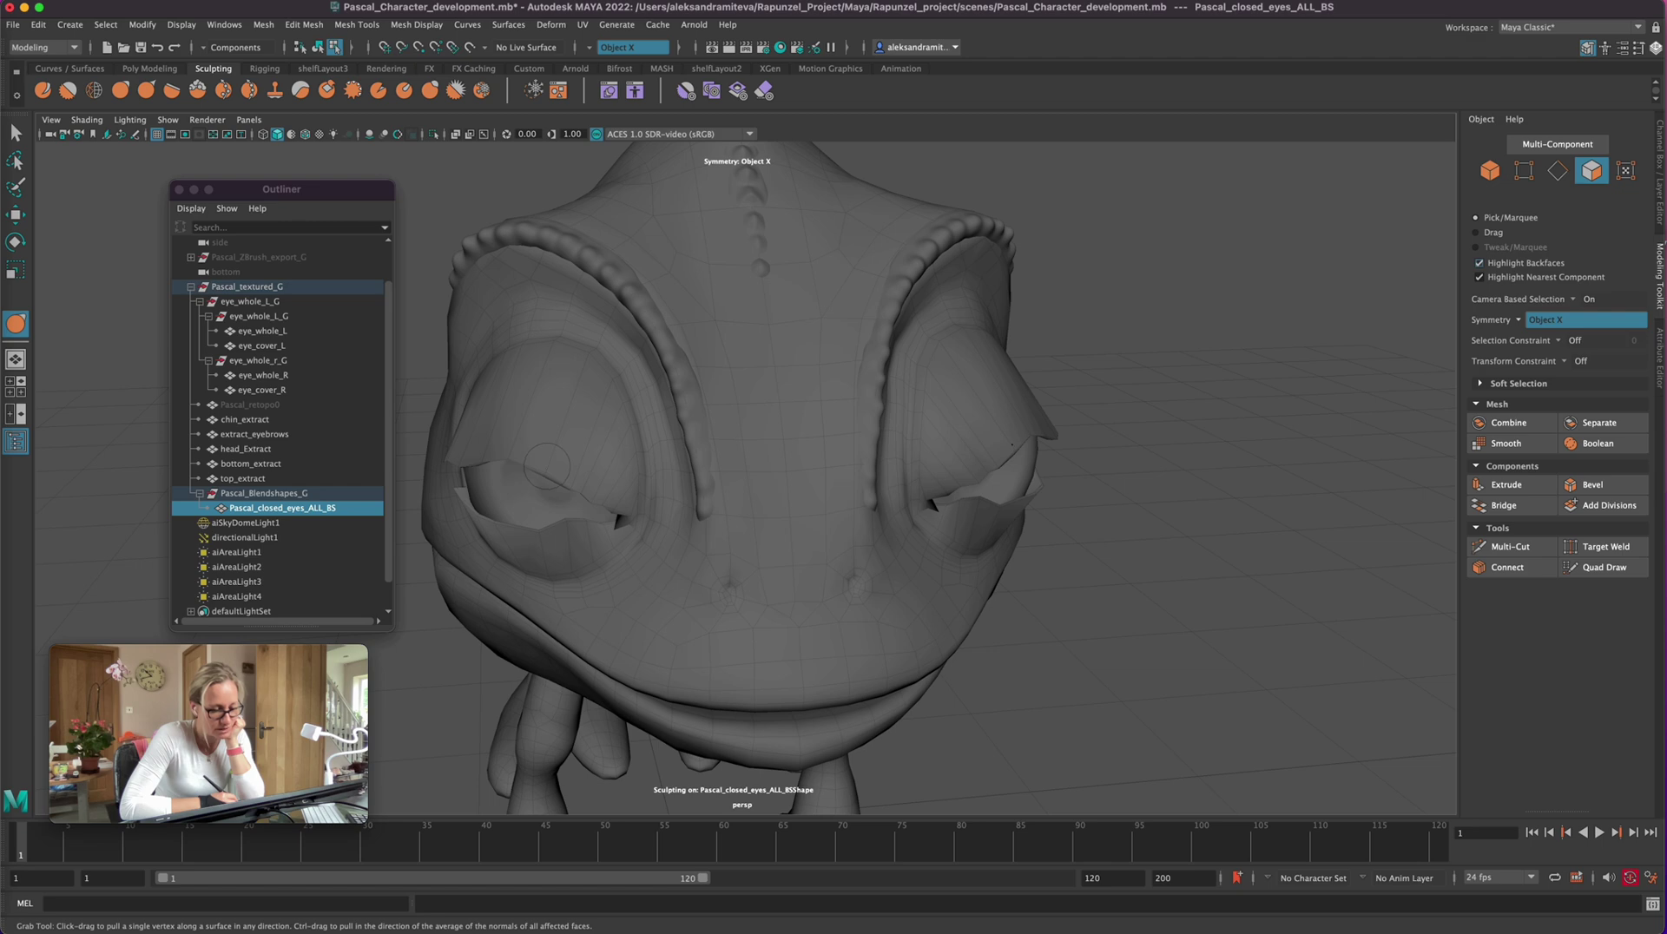
# Step: Pull the lids together with the Grab tool to close the gap at the inner eye corner, and save the scene
pyautogui.keyDown('alt'); pyautogui.moveTo(1129, 547); pyautogui.dragTo(1161, 553); pyautogui.keyUp('alt')
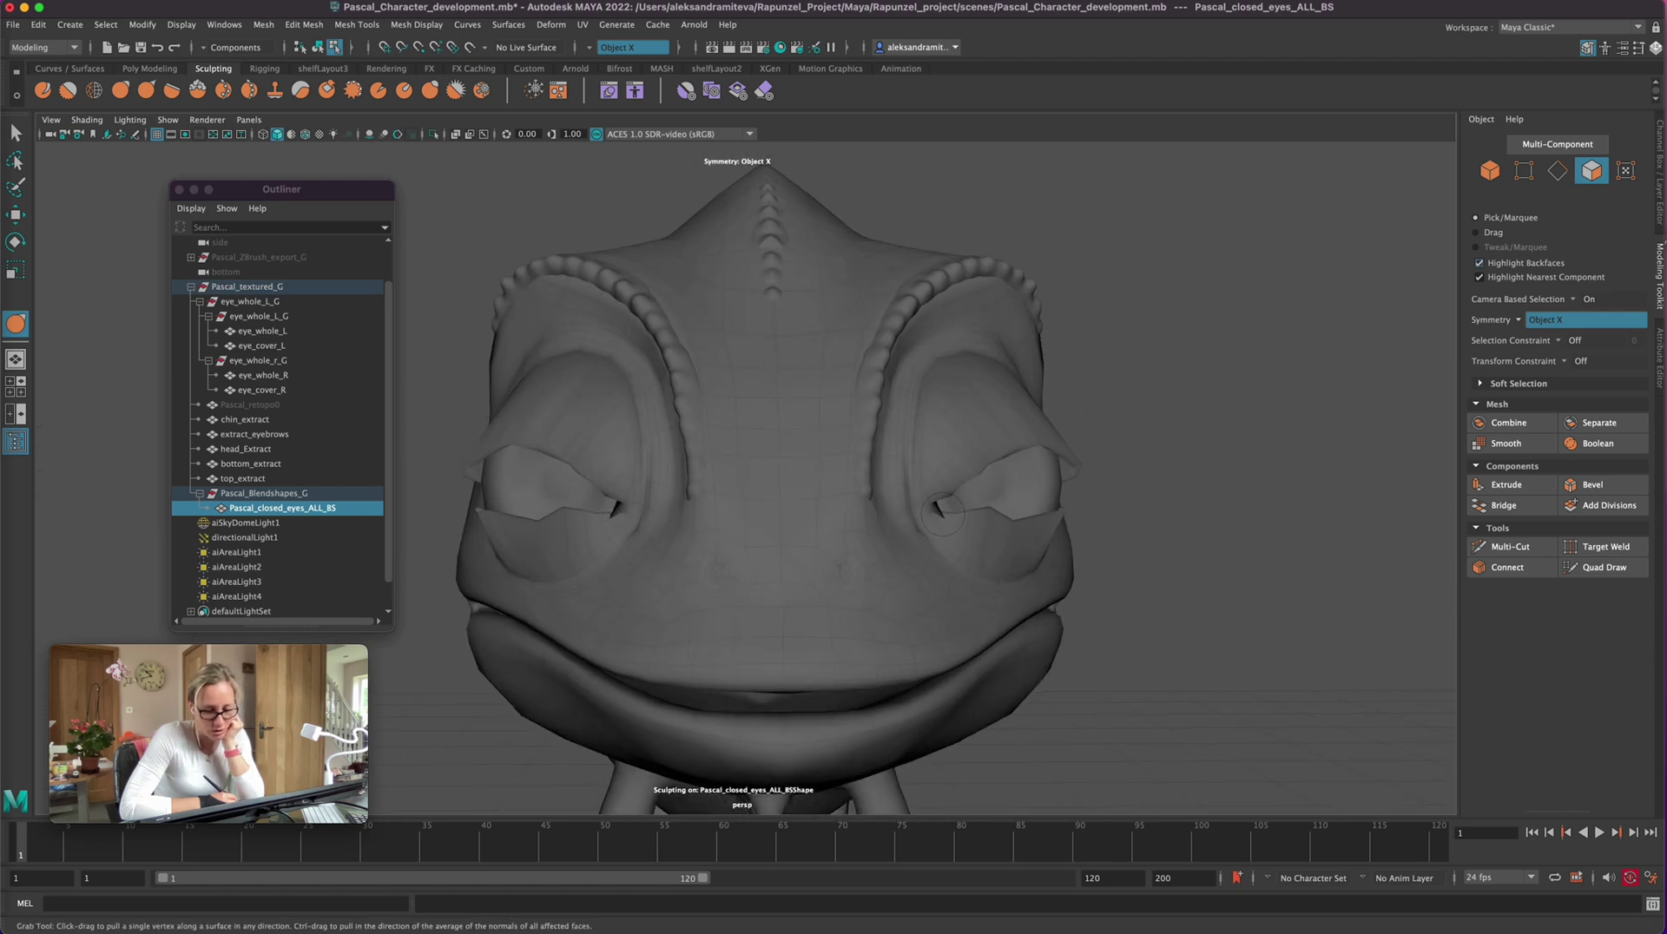
pyautogui.moveTo(945, 517); pyautogui.dragTo(937, 508)
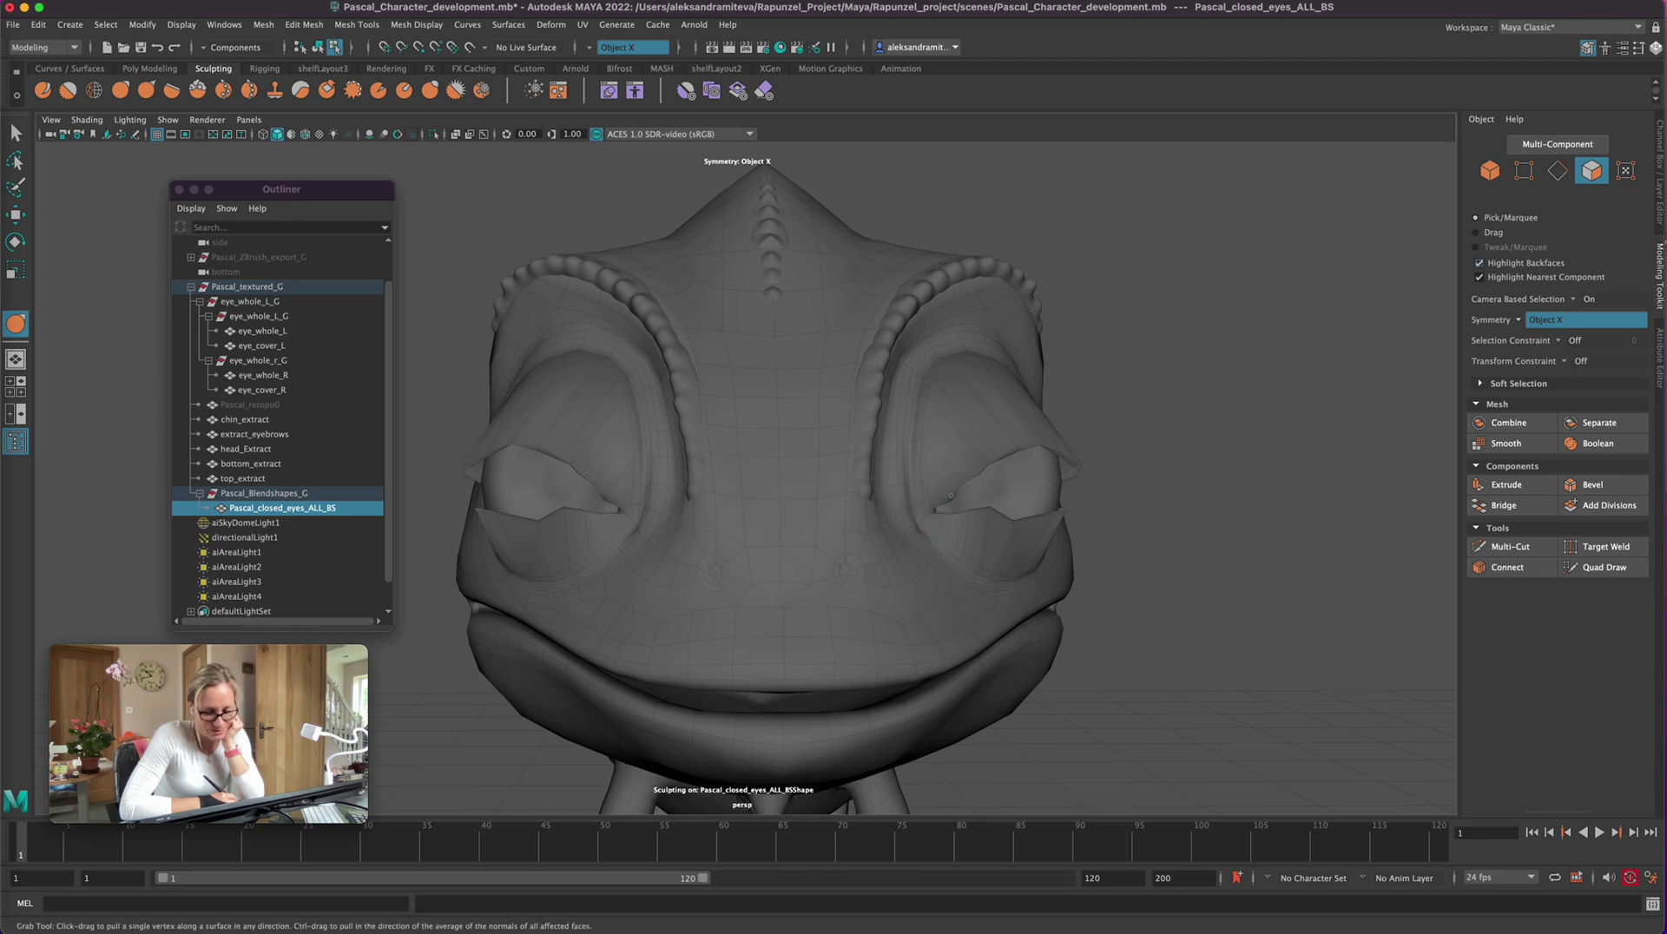
pyautogui.press('q')
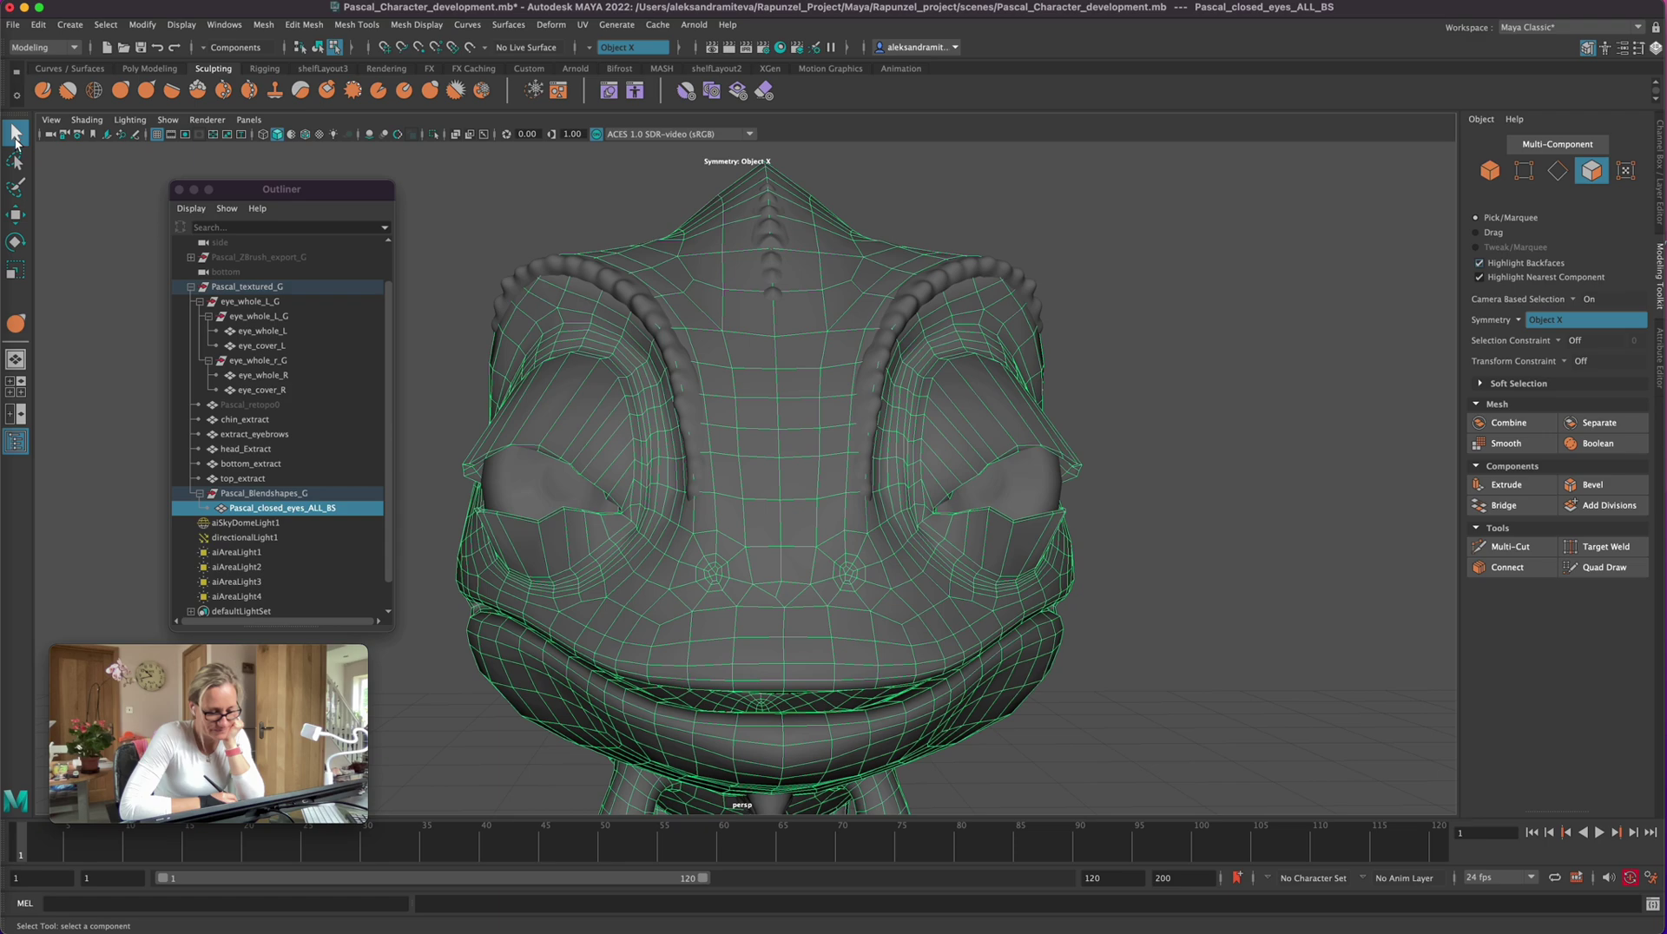
pyautogui.press('super+s')
# Step: Switch to edge editing and select the upper eyelid rim edge beside the inner eye corner for rotation
pyautogui.click(1557, 170)
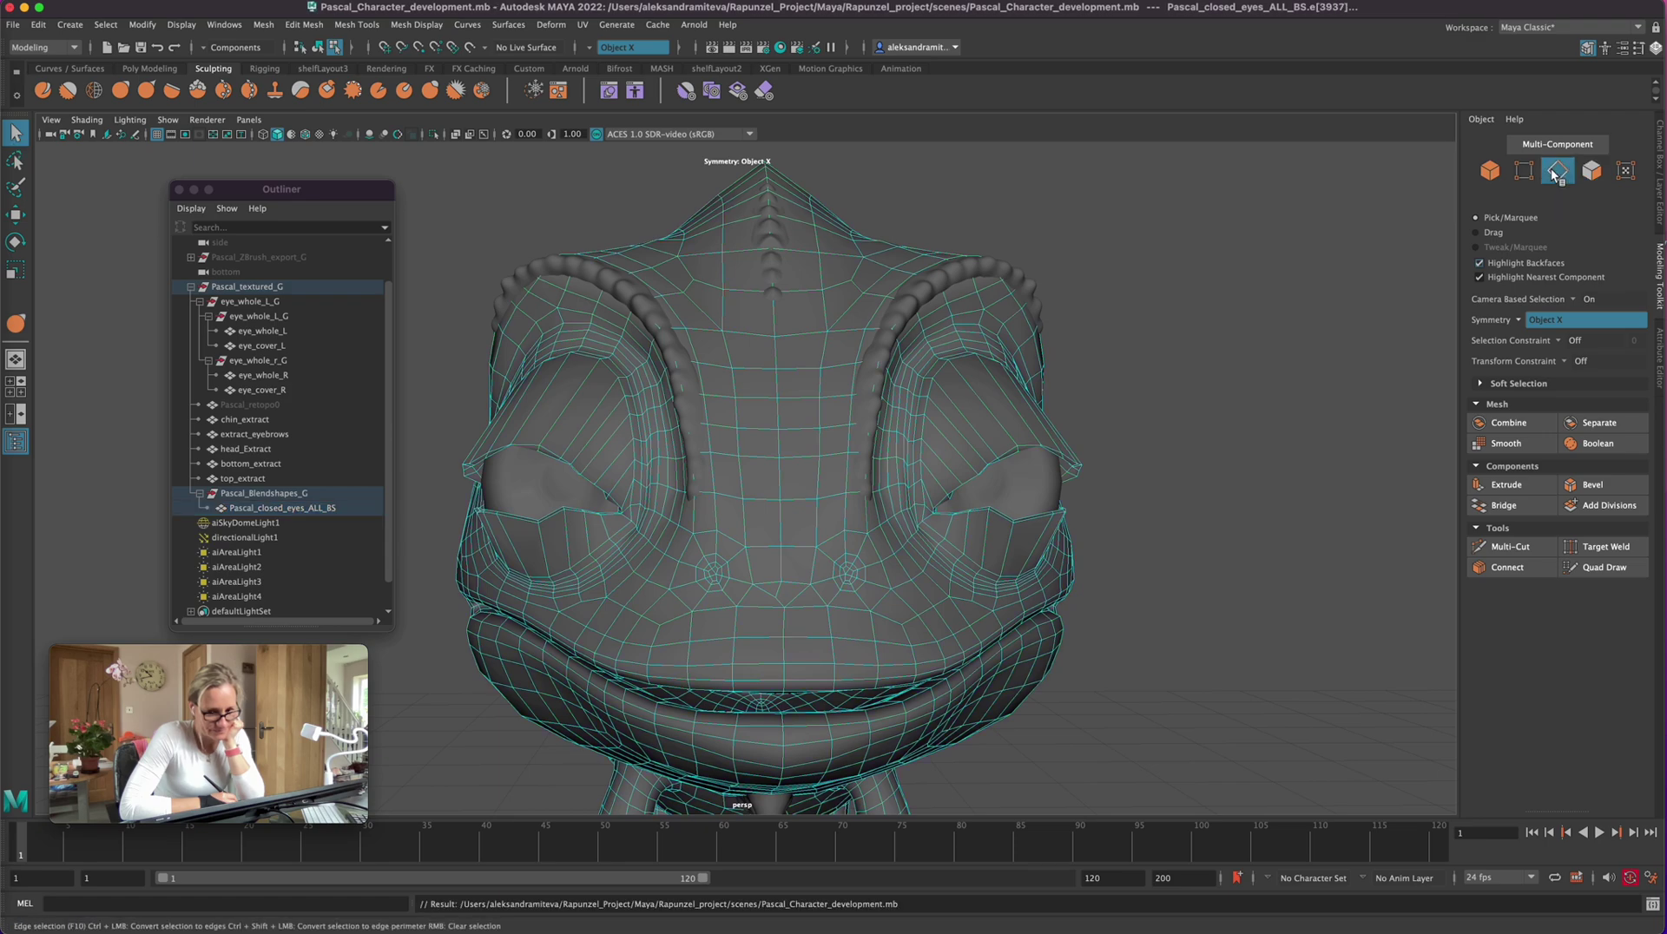
pyautogui.keyDown('alt'); pyautogui.moveTo(1165, 569); pyautogui.dragTo(1121, 549); pyautogui.keyUp('alt')
pyautogui.keyDown('alt'); pyautogui.moveTo(1120, 549); pyautogui.dragTo(1187, 532, button='right'); pyautogui.keyUp('alt')
pyautogui.keyDown('alt'); pyautogui.moveTo(1185, 535); pyautogui.dragTo(1202, 474); pyautogui.keyUp('alt')
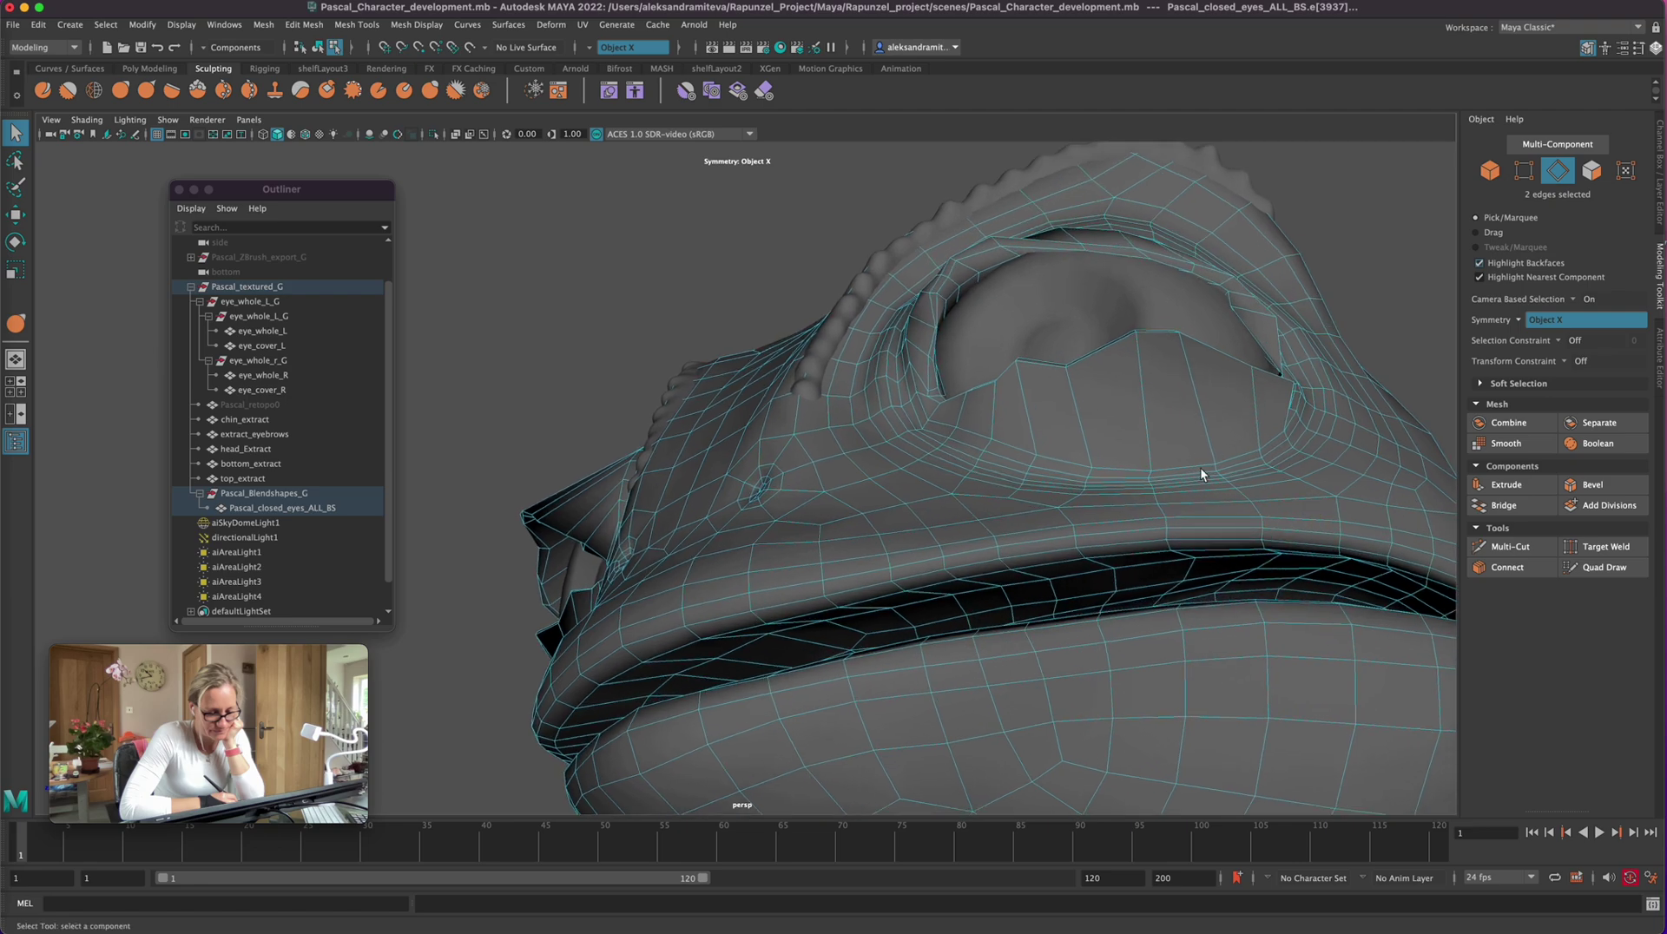
pyautogui.click(941, 326)
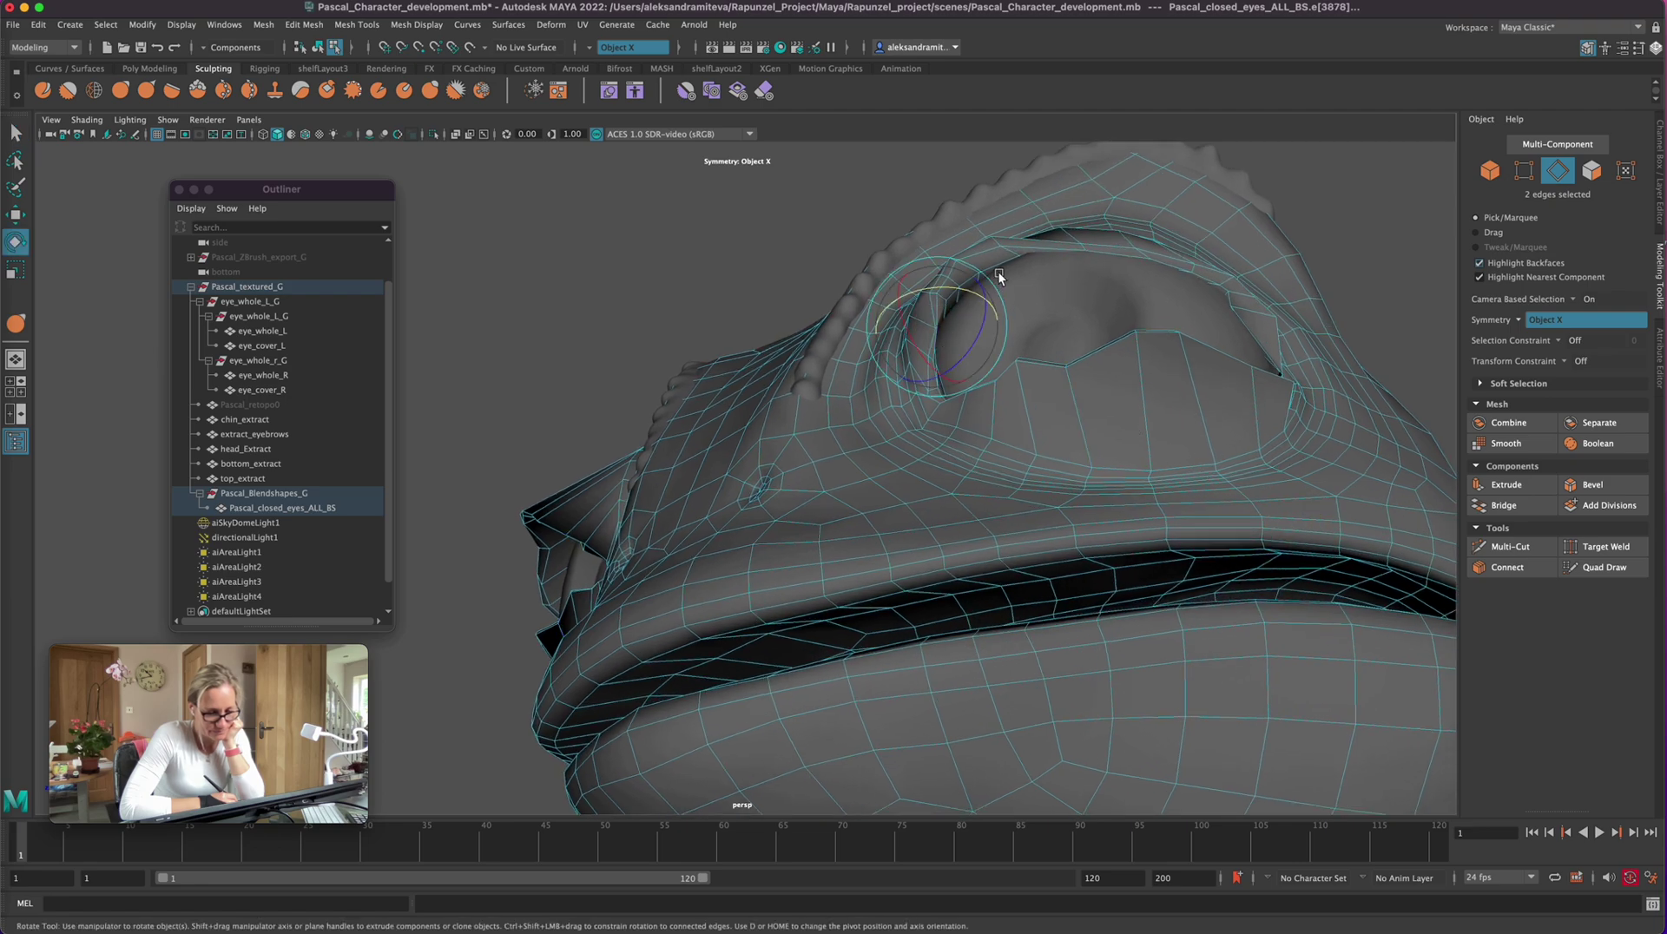
pyautogui.press('e')
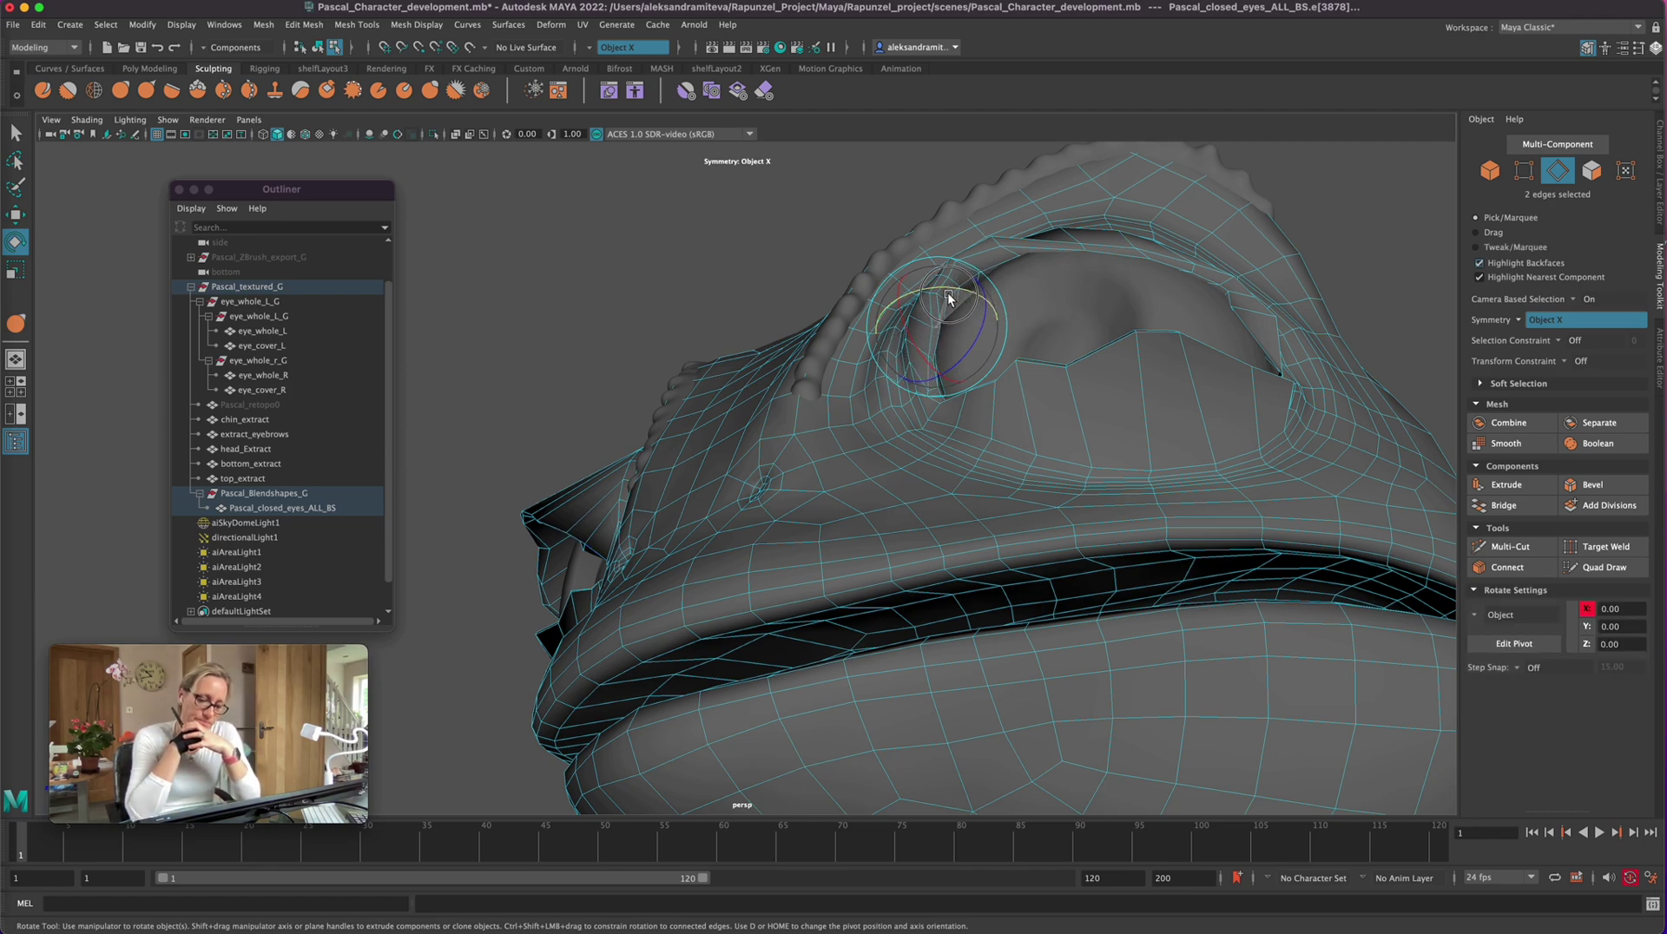
# Step: Adjust the angle of the next upper eyelid rim edge outward from the inner eye corner with the Rotate tool
pyautogui.keyDown('alt'); pyautogui.moveTo(1115, 431); pyautogui.dragTo(1150, 441); pyautogui.keyUp('alt')
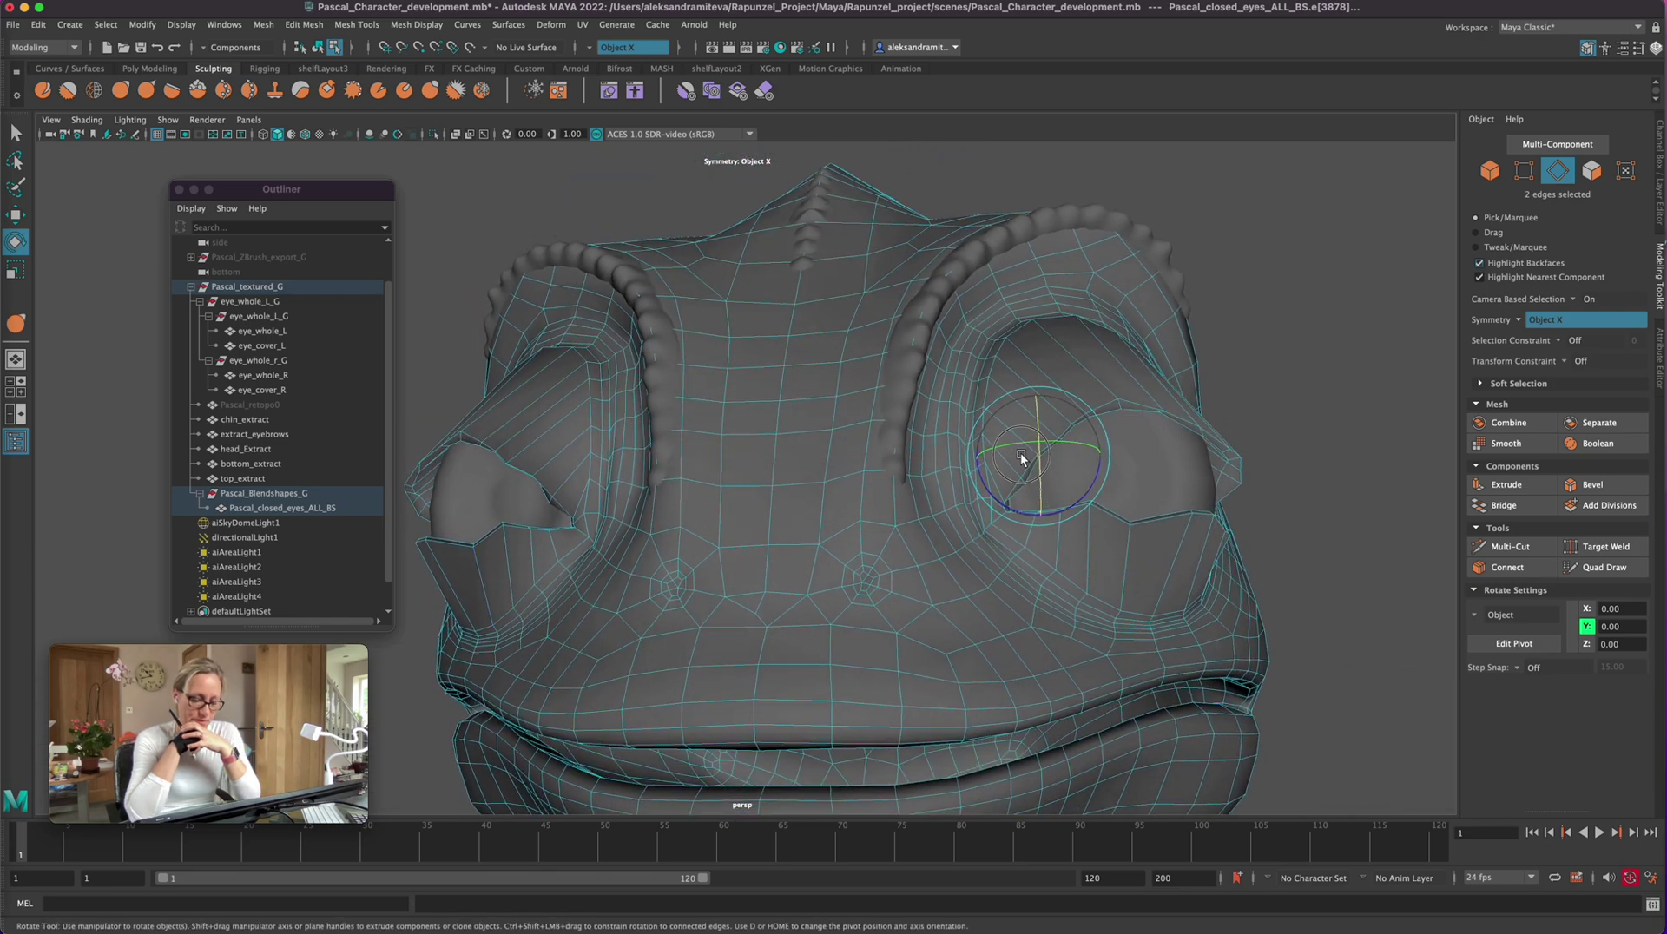
pyautogui.click(1276, 368)
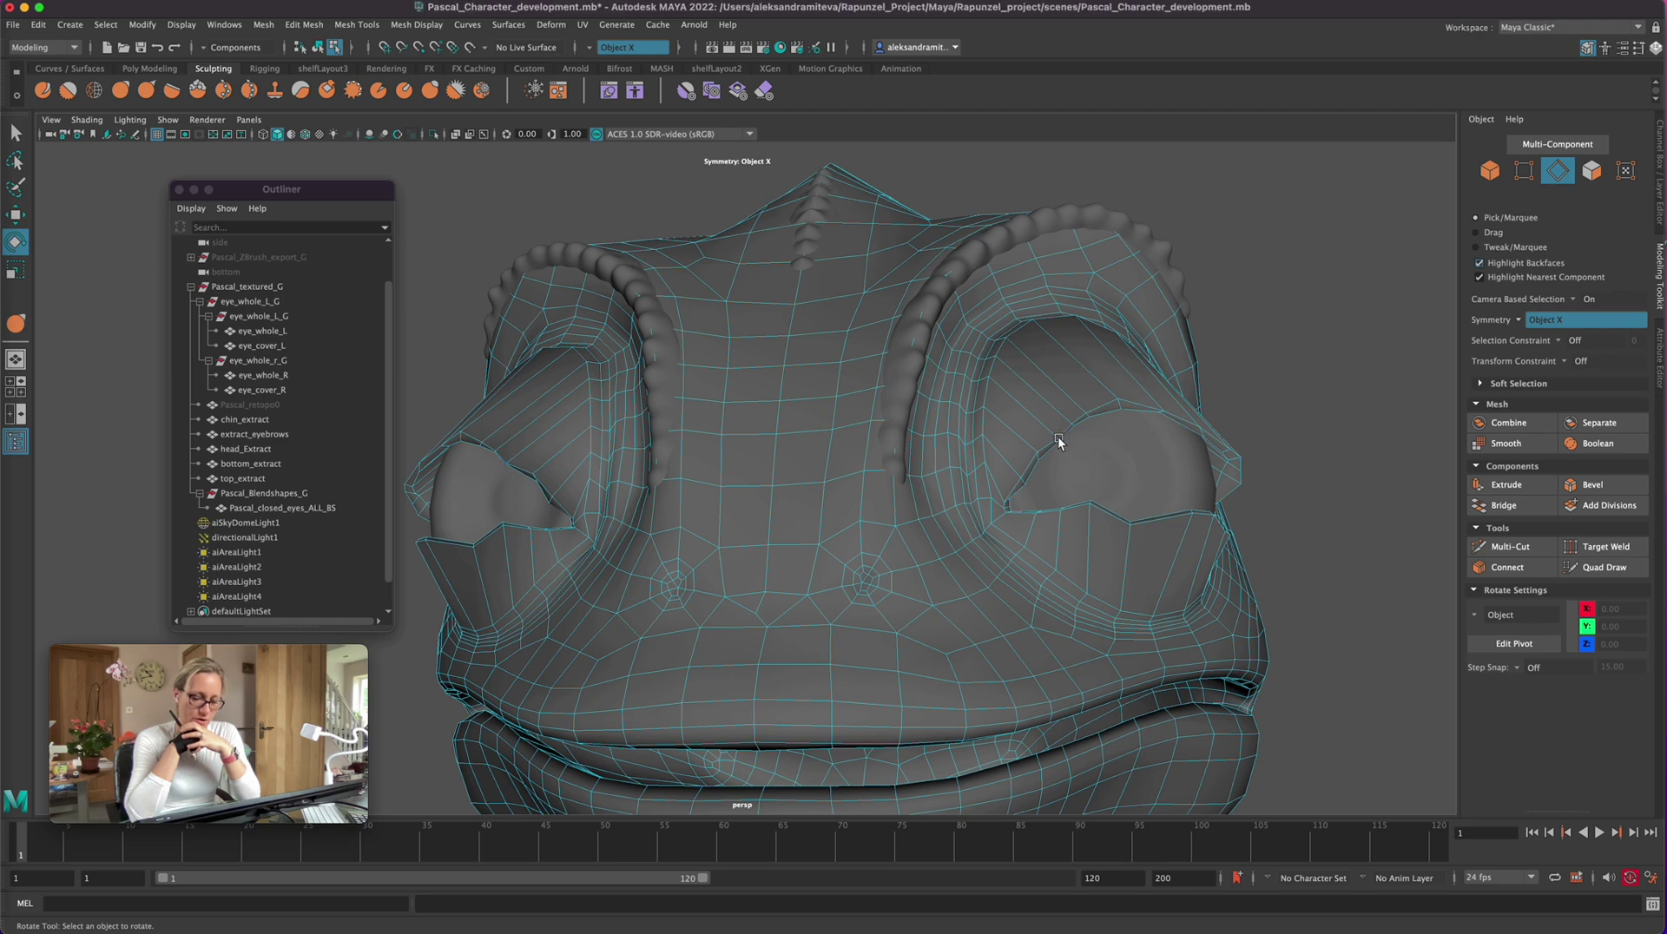
pyautogui.click(1106, 477)
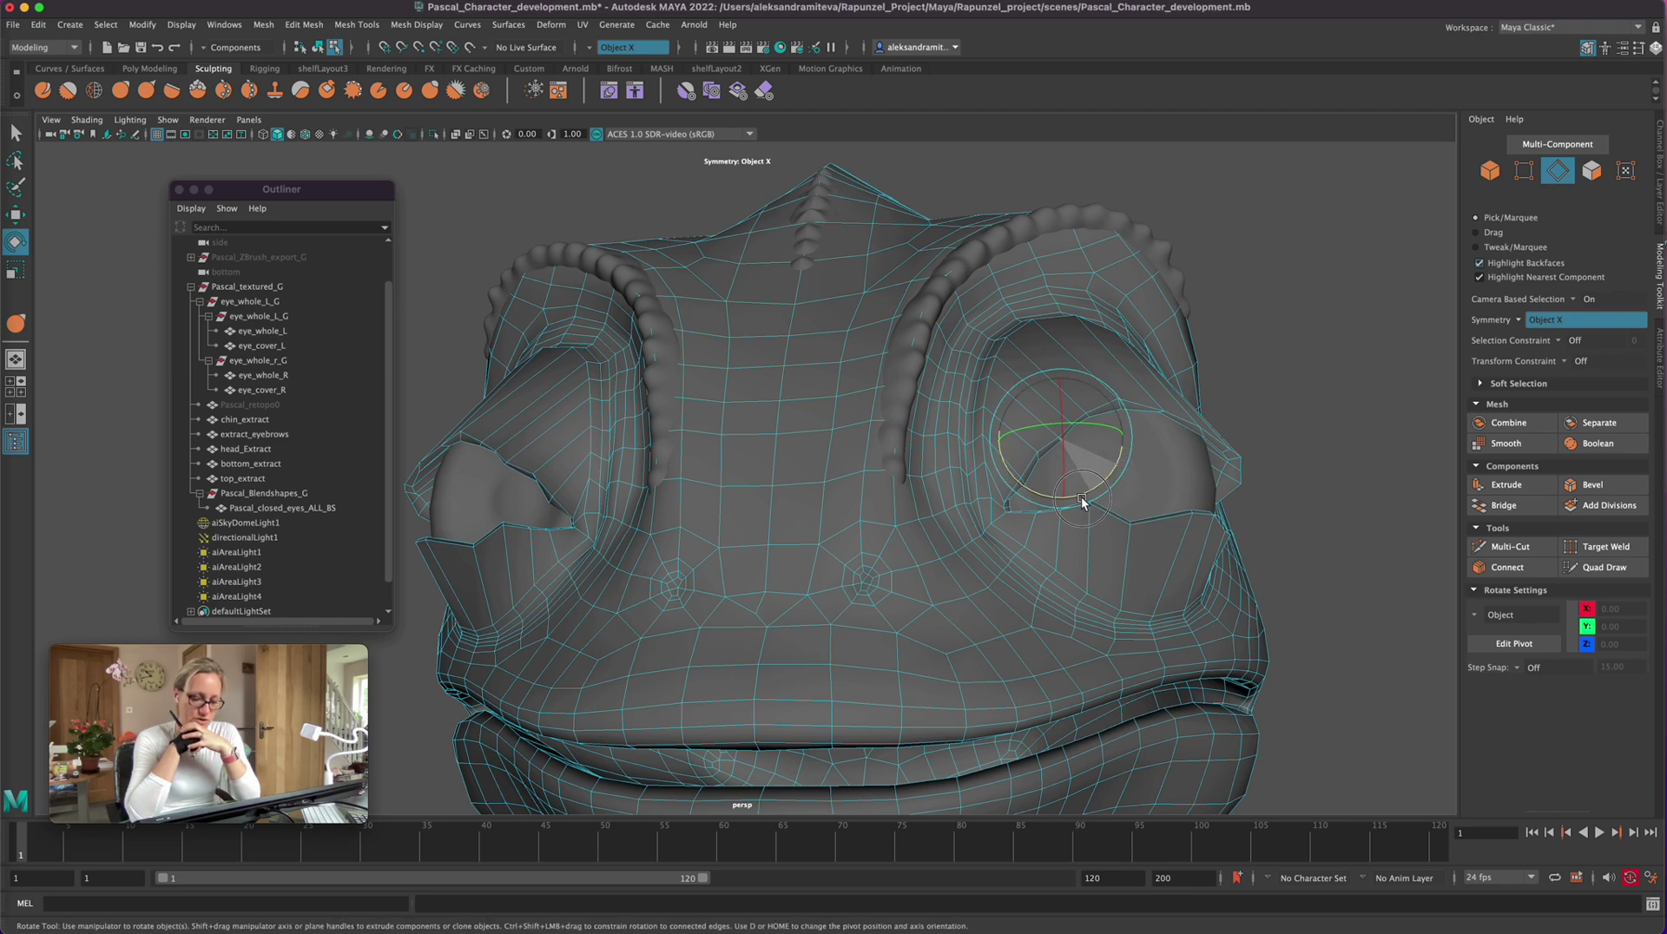
pyautogui.click(1058, 512)
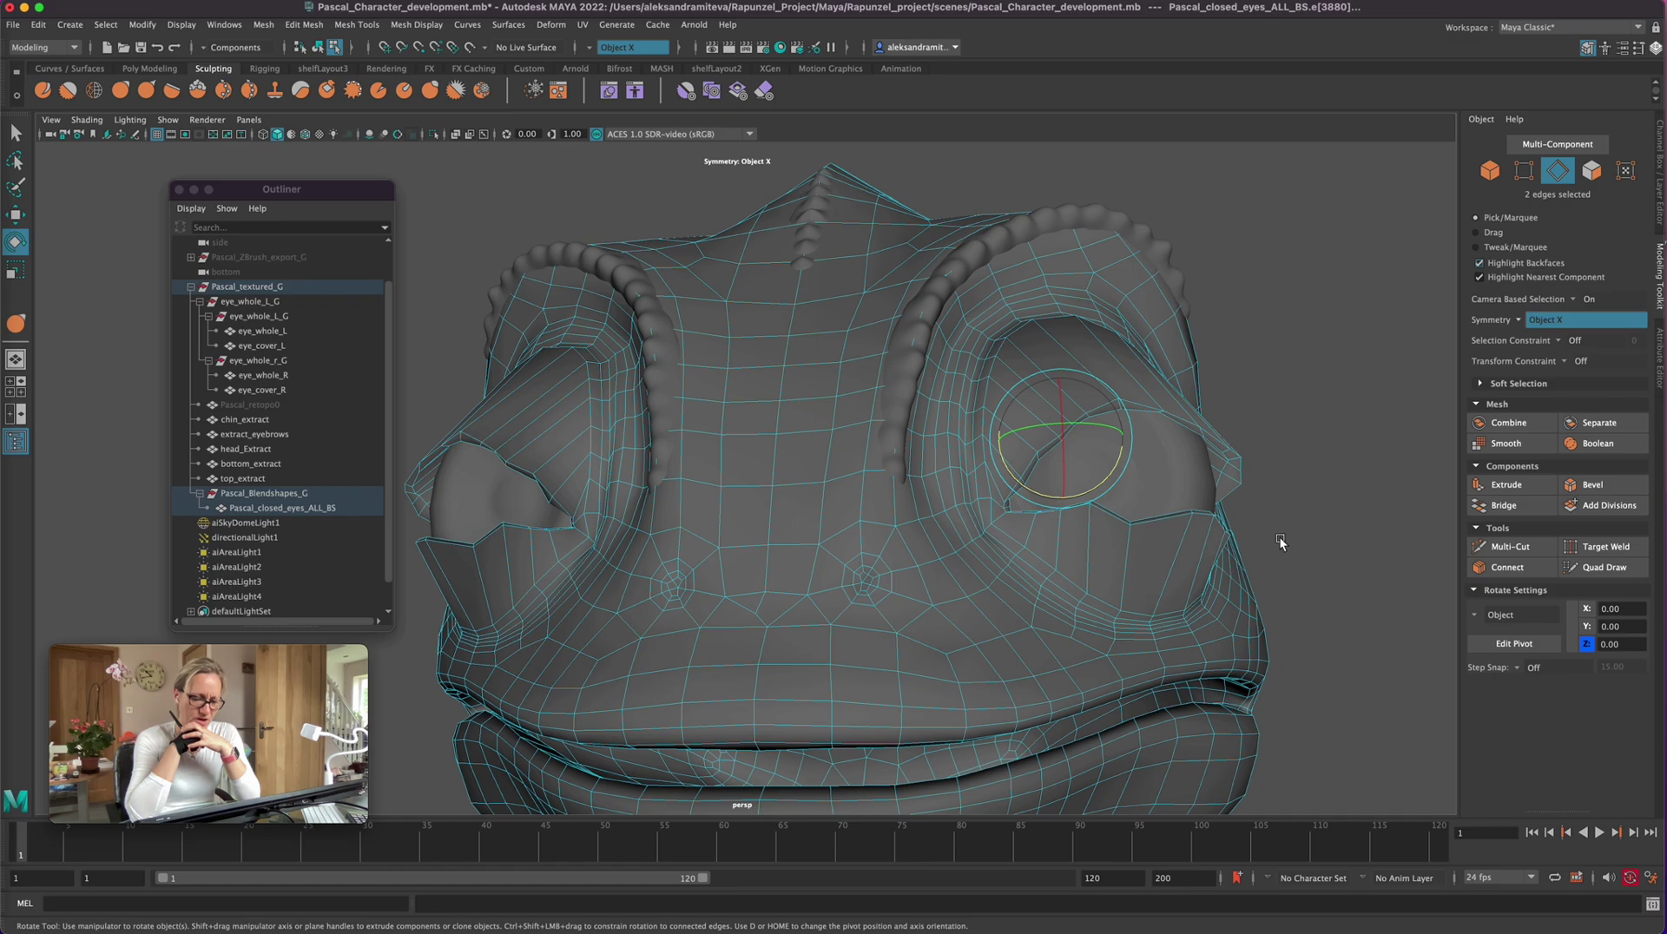
# Step: Rotate the outer upper eyelid rim edges one by one to follow the curve of the eyeball
pyautogui.keyDown('alt'); pyautogui.moveTo(1280, 544); pyautogui.dragTo(1311, 522); pyautogui.keyUp('alt')
pyautogui.click(424, 421)
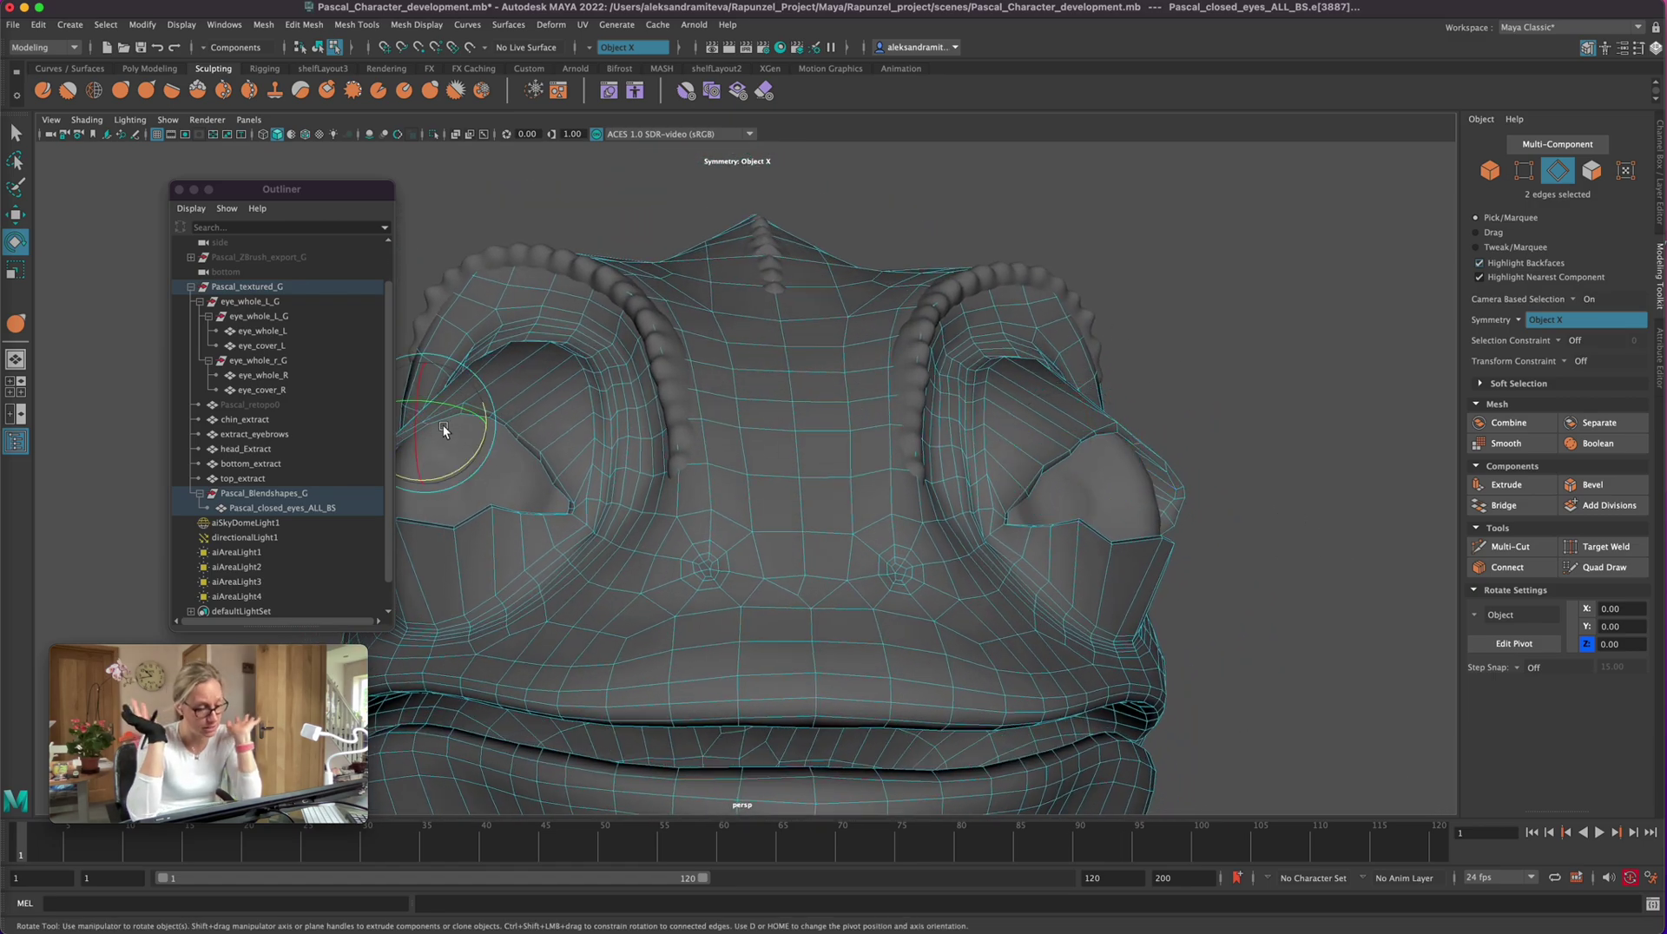
pyautogui.moveTo(1228, 559)
pyautogui.keyDown('alt'); pyautogui.mouseDown()
pyautogui.moveTo(1217, 579)
pyautogui.moveTo(1219, 560)
pyautogui.mouseUp(); pyautogui.keyUp('alt')
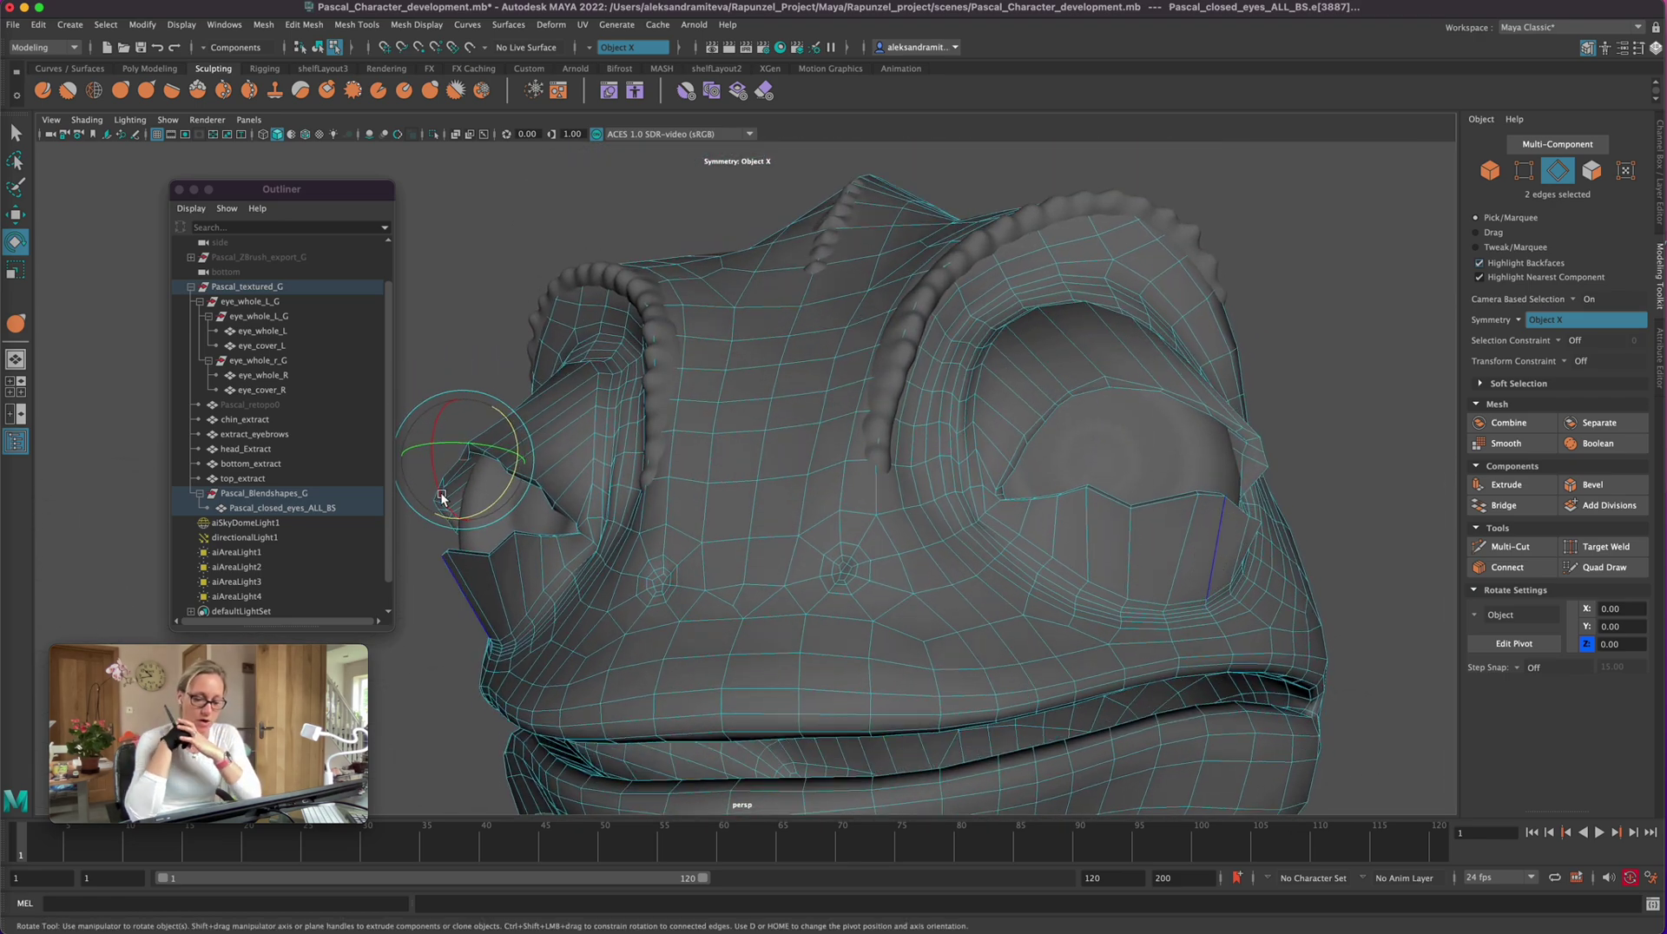
pyautogui.moveTo(442, 497); pyautogui.dragTo(430, 460)
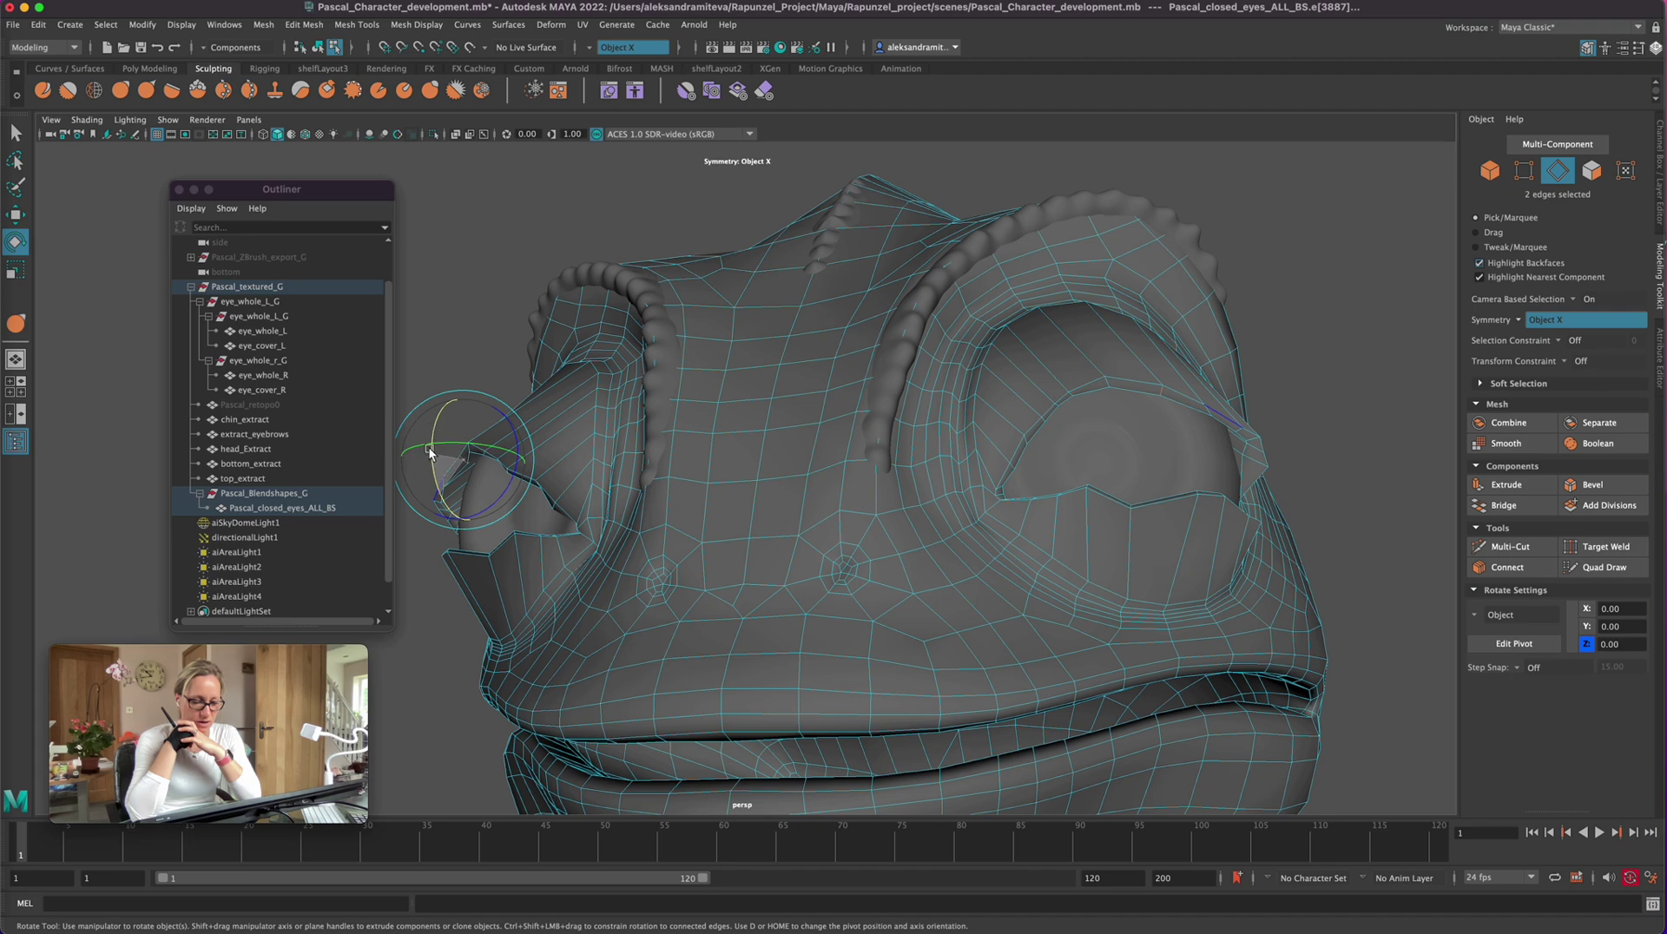
pyautogui.click(1205, 408)
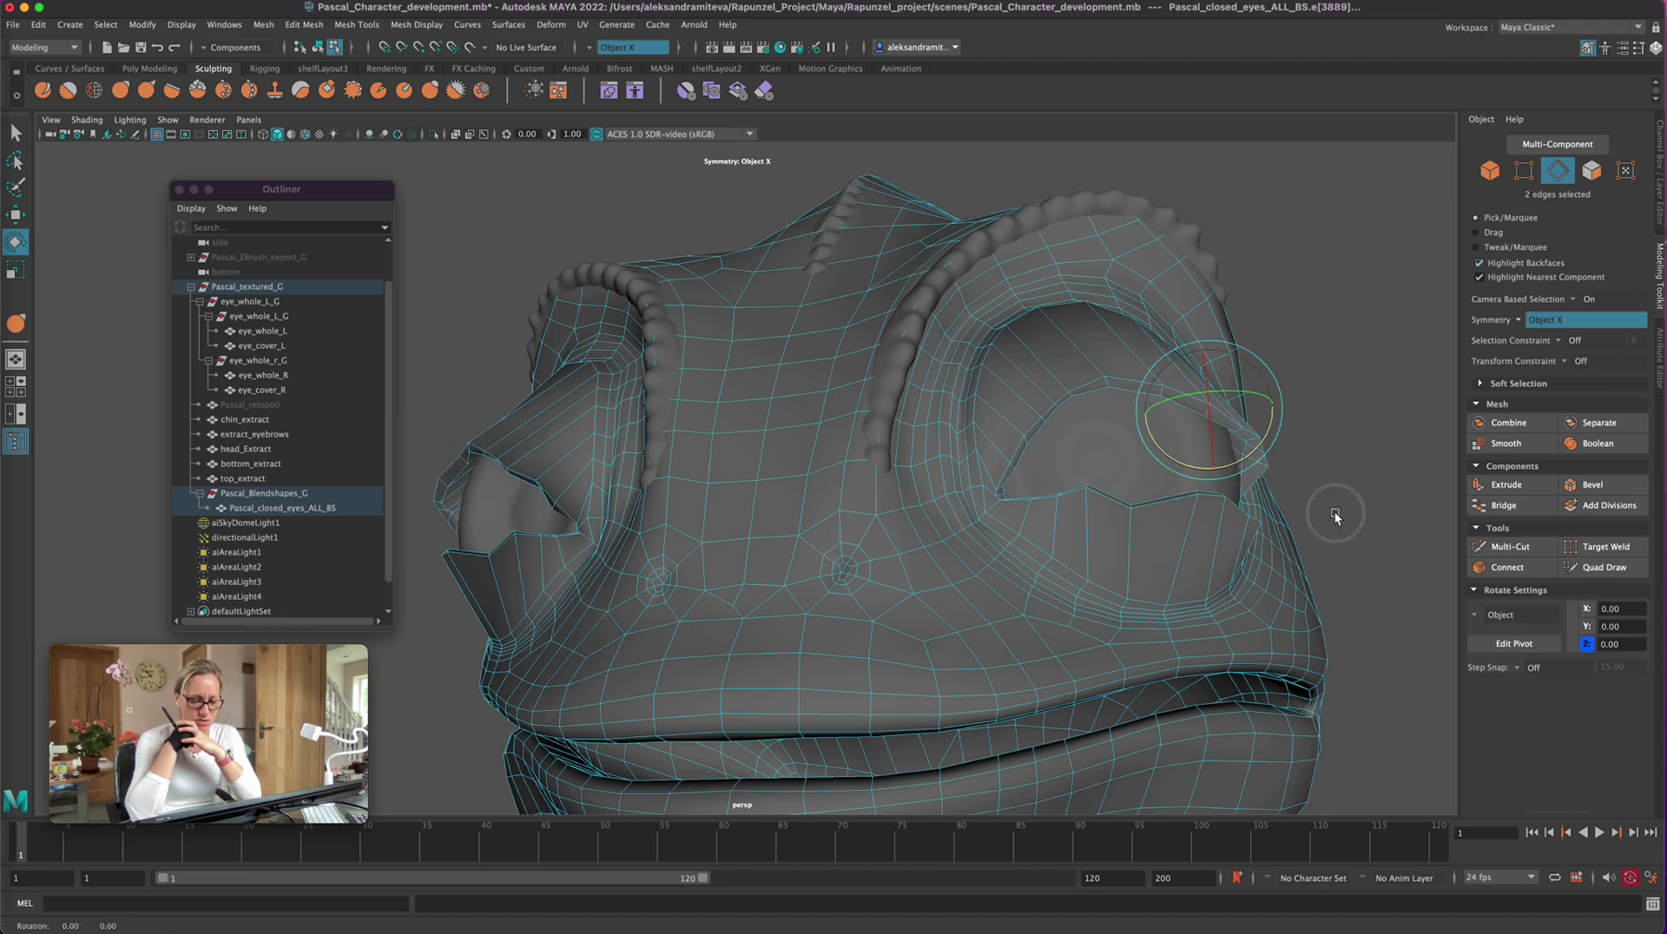
pyautogui.keyDown('alt'); pyautogui.moveTo(1332, 513); pyautogui.dragTo(1283, 486); pyautogui.keyUp('alt')
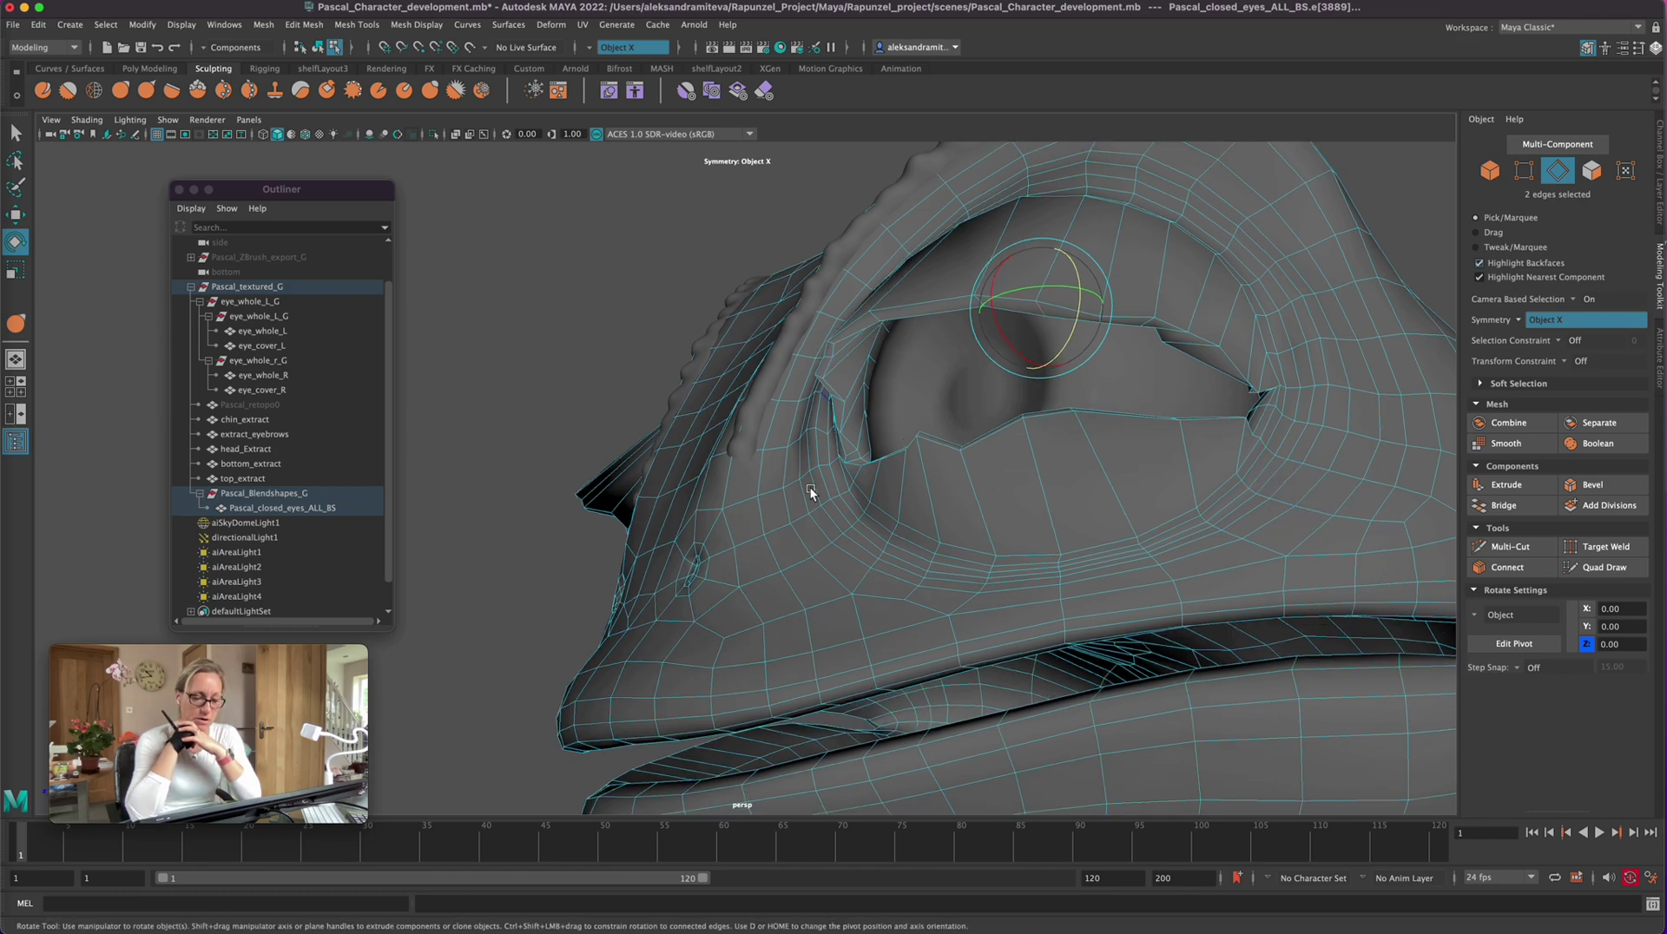
# Step: Rotate the two upper eyelid rim edges nearest the inner eye corner to smooth the lid's curve
pyautogui.keyDown('alt'); pyautogui.moveTo(809, 487); pyautogui.dragTo(869, 463); pyautogui.keyUp('alt')
pyautogui.click(861, 436)
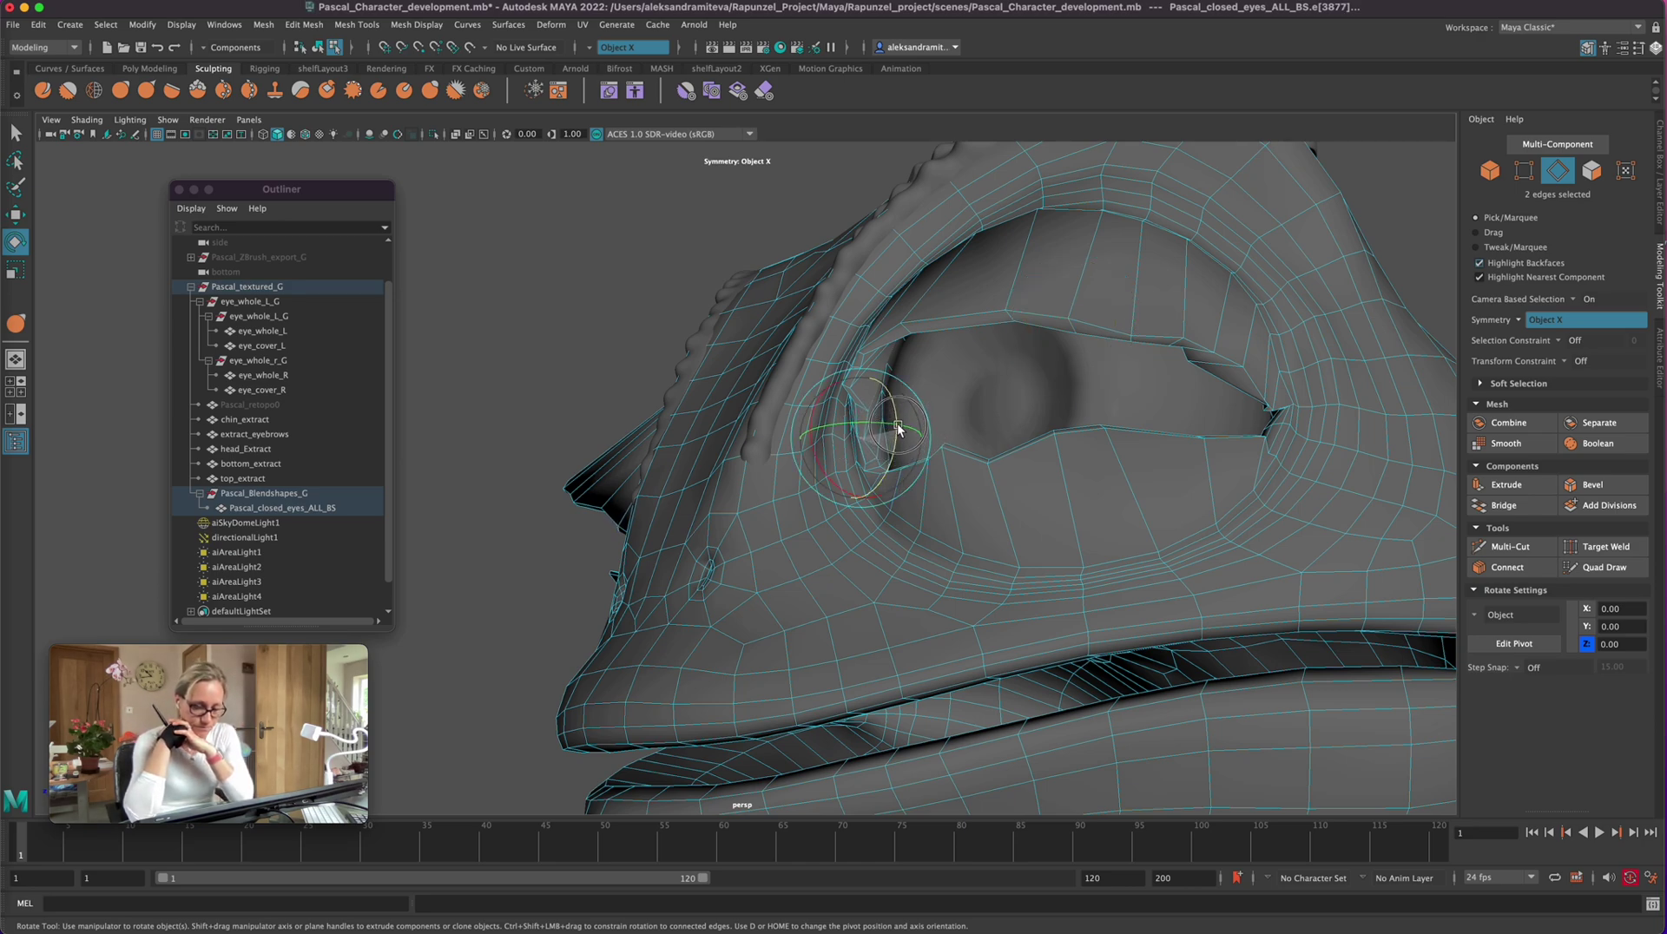
pyautogui.keyDown('alt'); pyautogui.moveTo(889, 394); pyautogui.dragTo(606, 633); pyautogui.keyUp('alt')
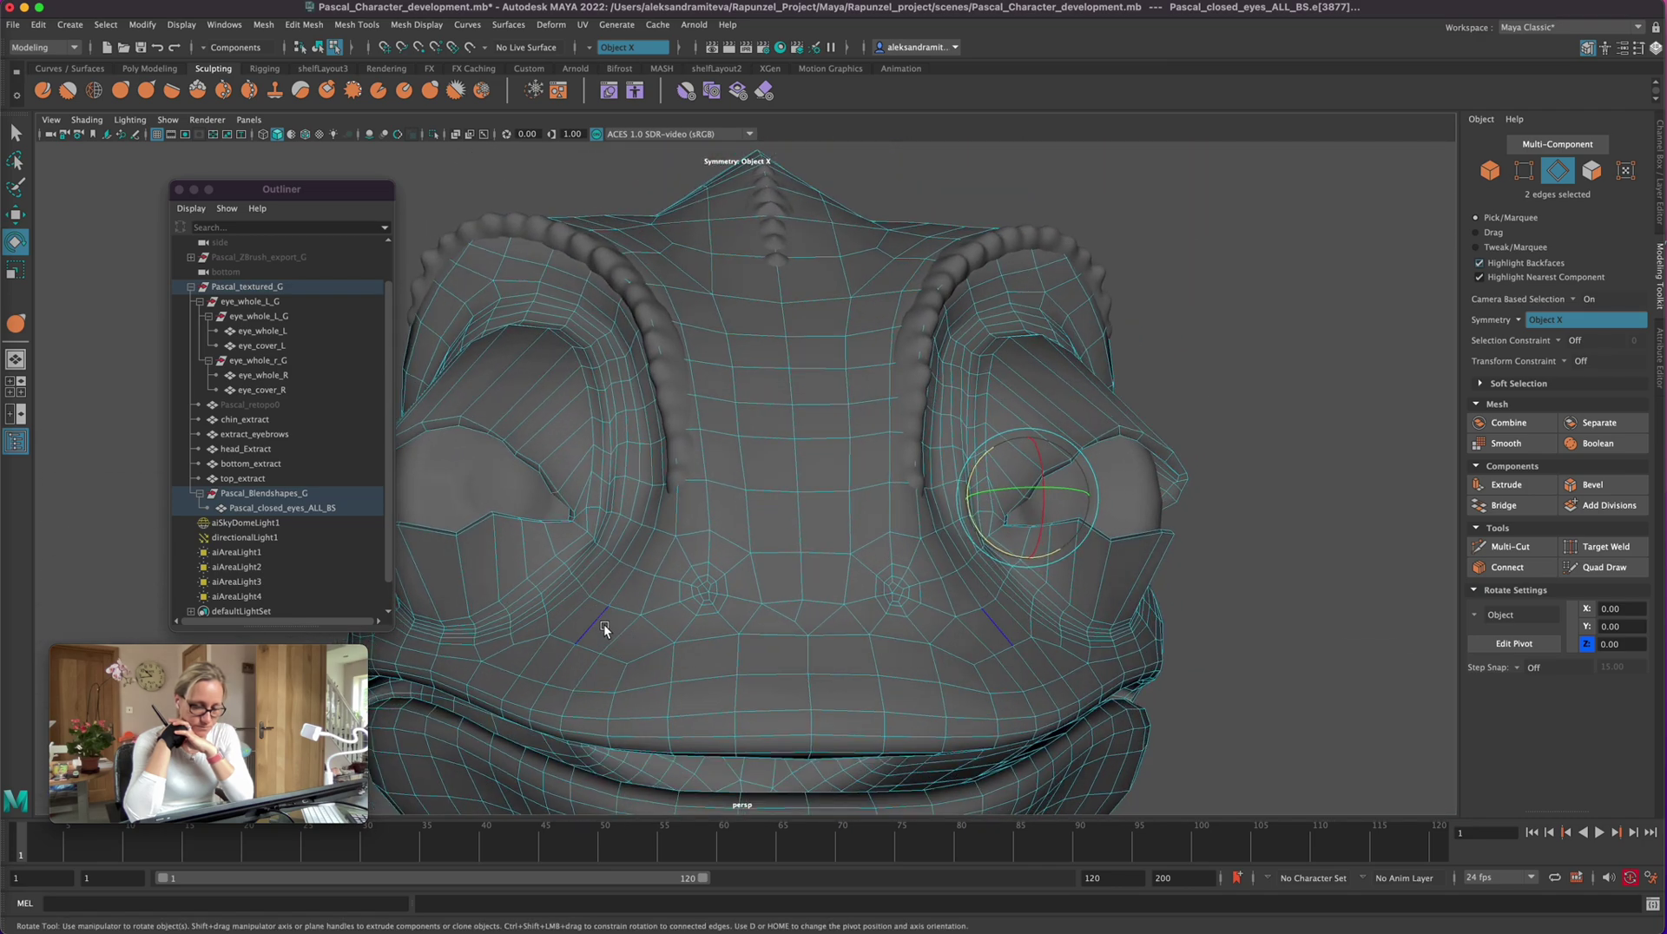
pyautogui.click(558, 471)
pyautogui.click(574, 514)
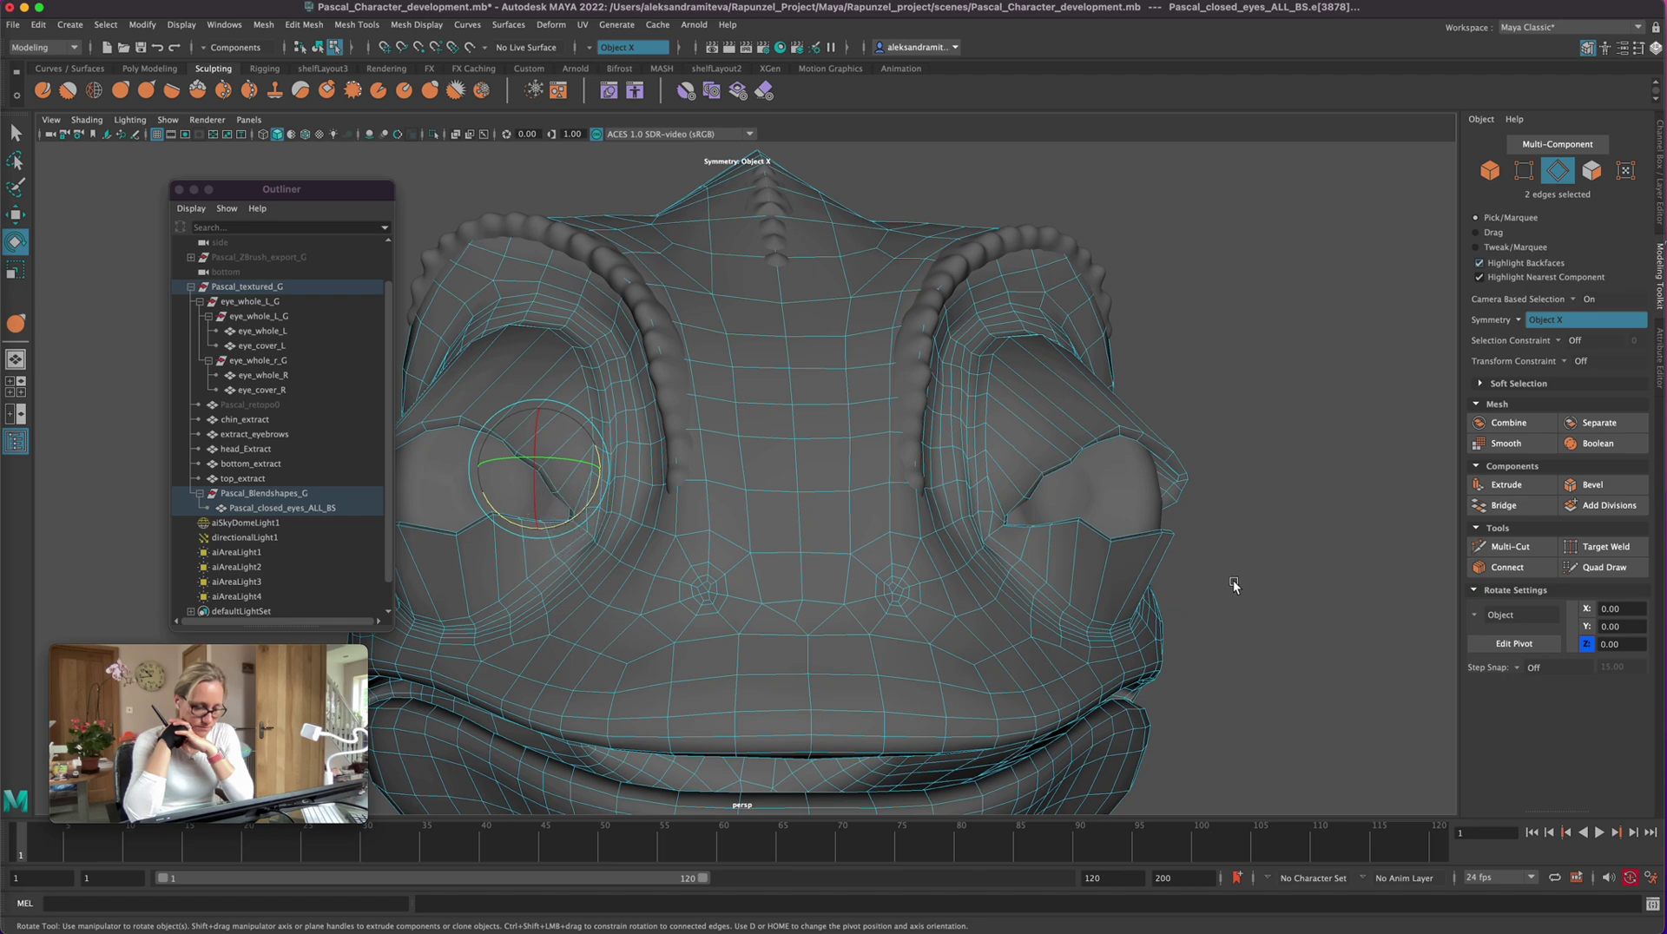
# Step: Select the upper eyelid rim edge over the middle of the eyeball and adjust its rotation
pyautogui.keyDown('alt'); pyautogui.moveTo(1232, 581); pyautogui.dragTo(1080, 549, button='right'); pyautogui.keyUp('alt')
pyautogui.keyDown('alt'); pyautogui.moveTo(1090, 539); pyautogui.dragTo(1214, 583); pyautogui.keyUp('alt')
pyautogui.click(1045, 431)
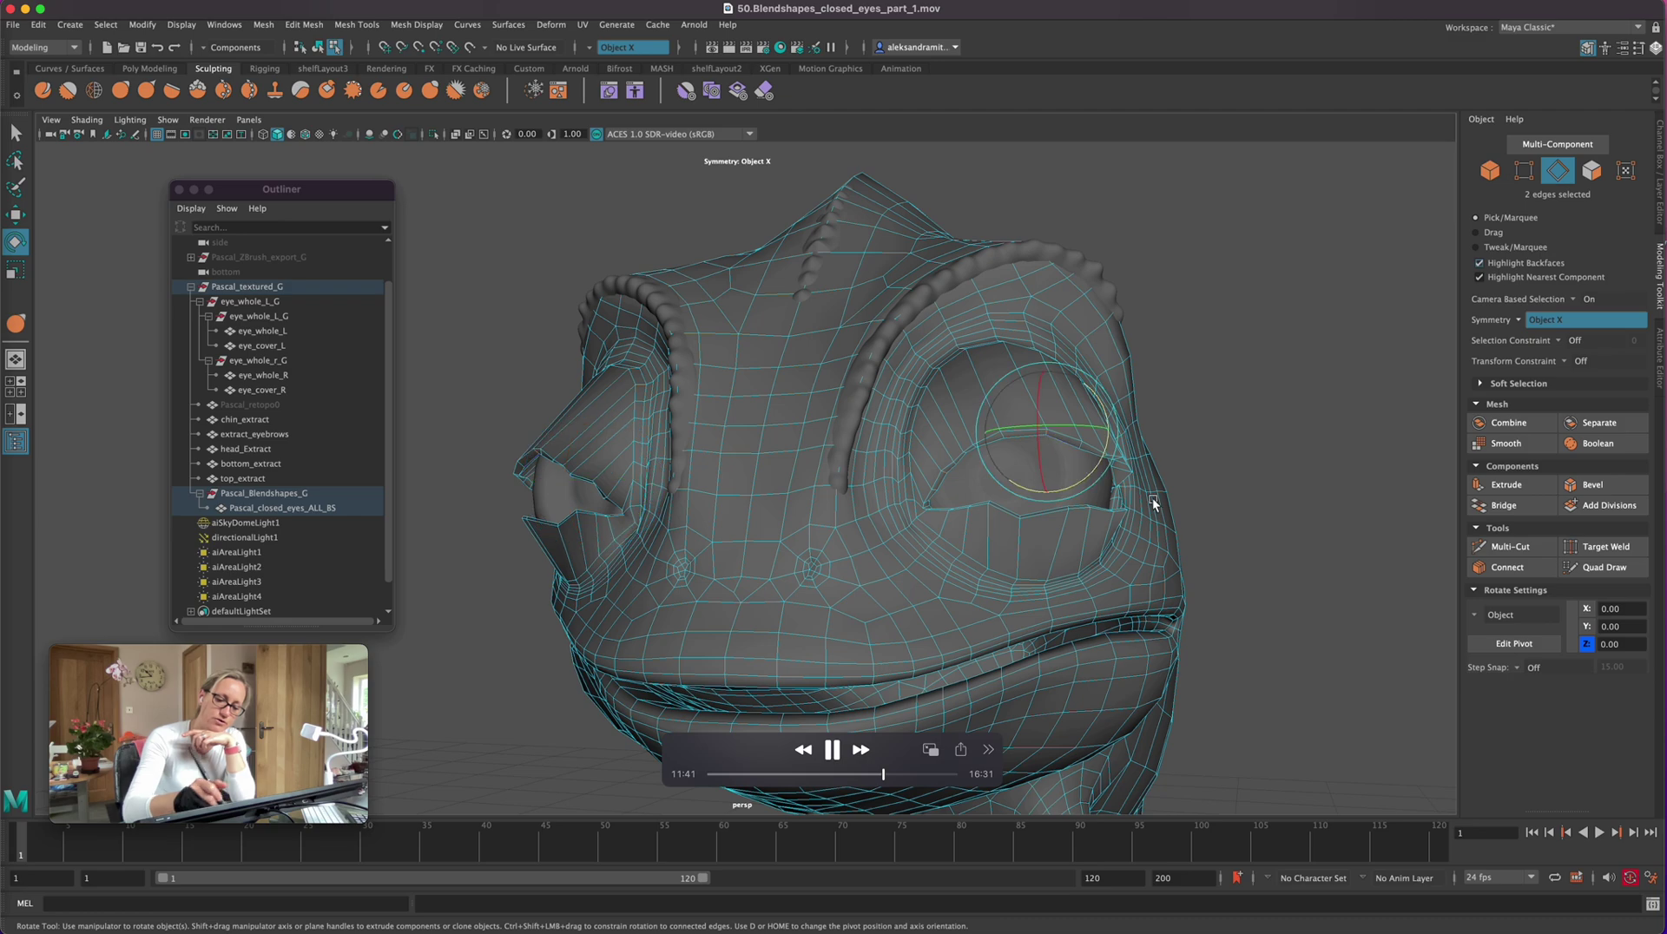
# Step: Move the outer upper eyelid rim edge to about X 0.76, Y 2.75, Z 2.73 and adjust its rotation
pyautogui.press('w')
pyautogui.keyDown('alt'); pyautogui.moveTo(1202, 520); pyautogui.dragTo(1287, 597); pyautogui.keyUp('alt')
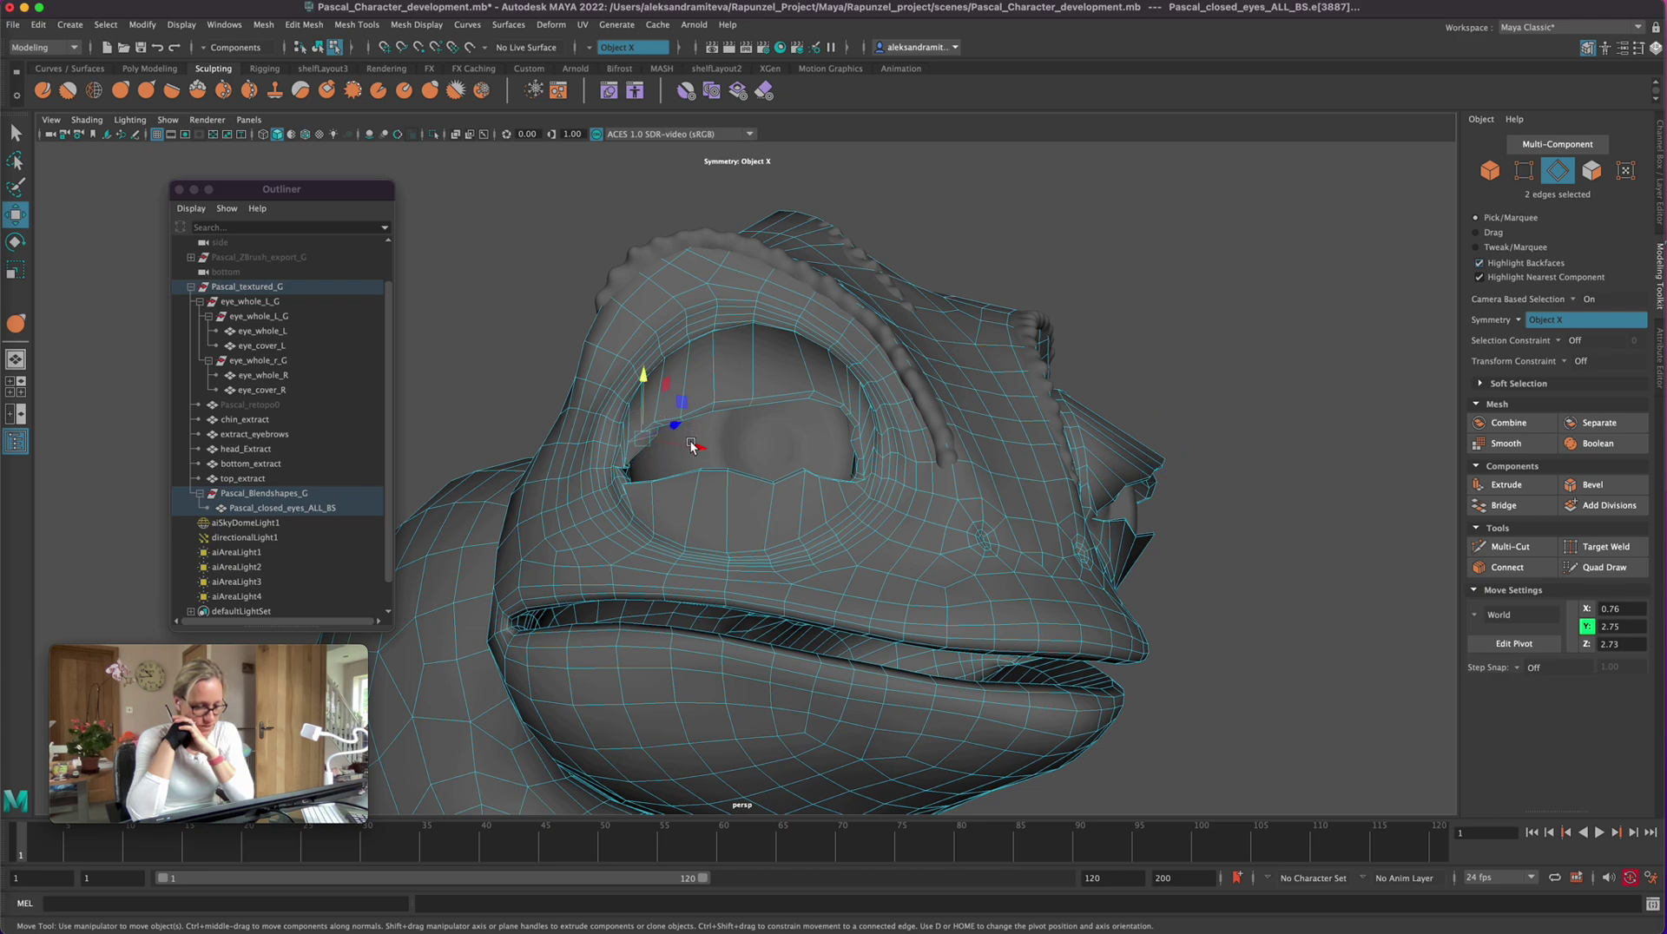
pyautogui.press('e')
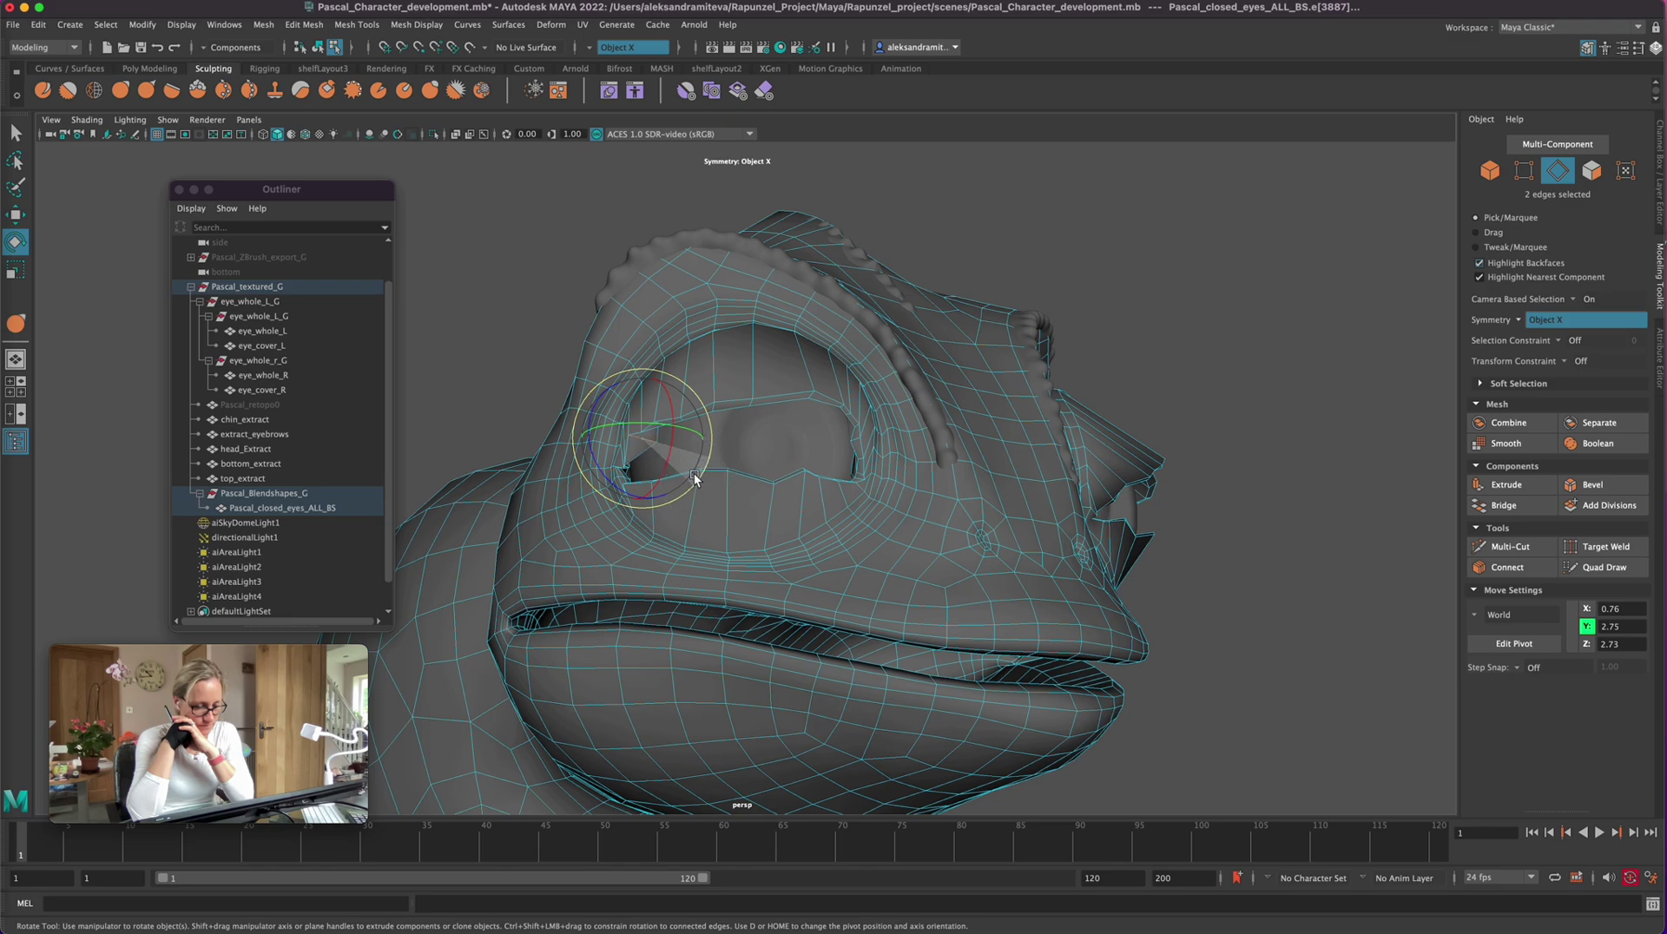
pyautogui.moveTo(1248, 424)
pyautogui.keyDown('alt'); pyautogui.mouseDown()
pyautogui.moveTo(1268, 417)
pyautogui.moveTo(1258, 383)
pyautogui.moveTo(1248, 419)
pyautogui.moveTo(1265, 423)
pyautogui.mouseUp(); pyautogui.keyUp('alt')
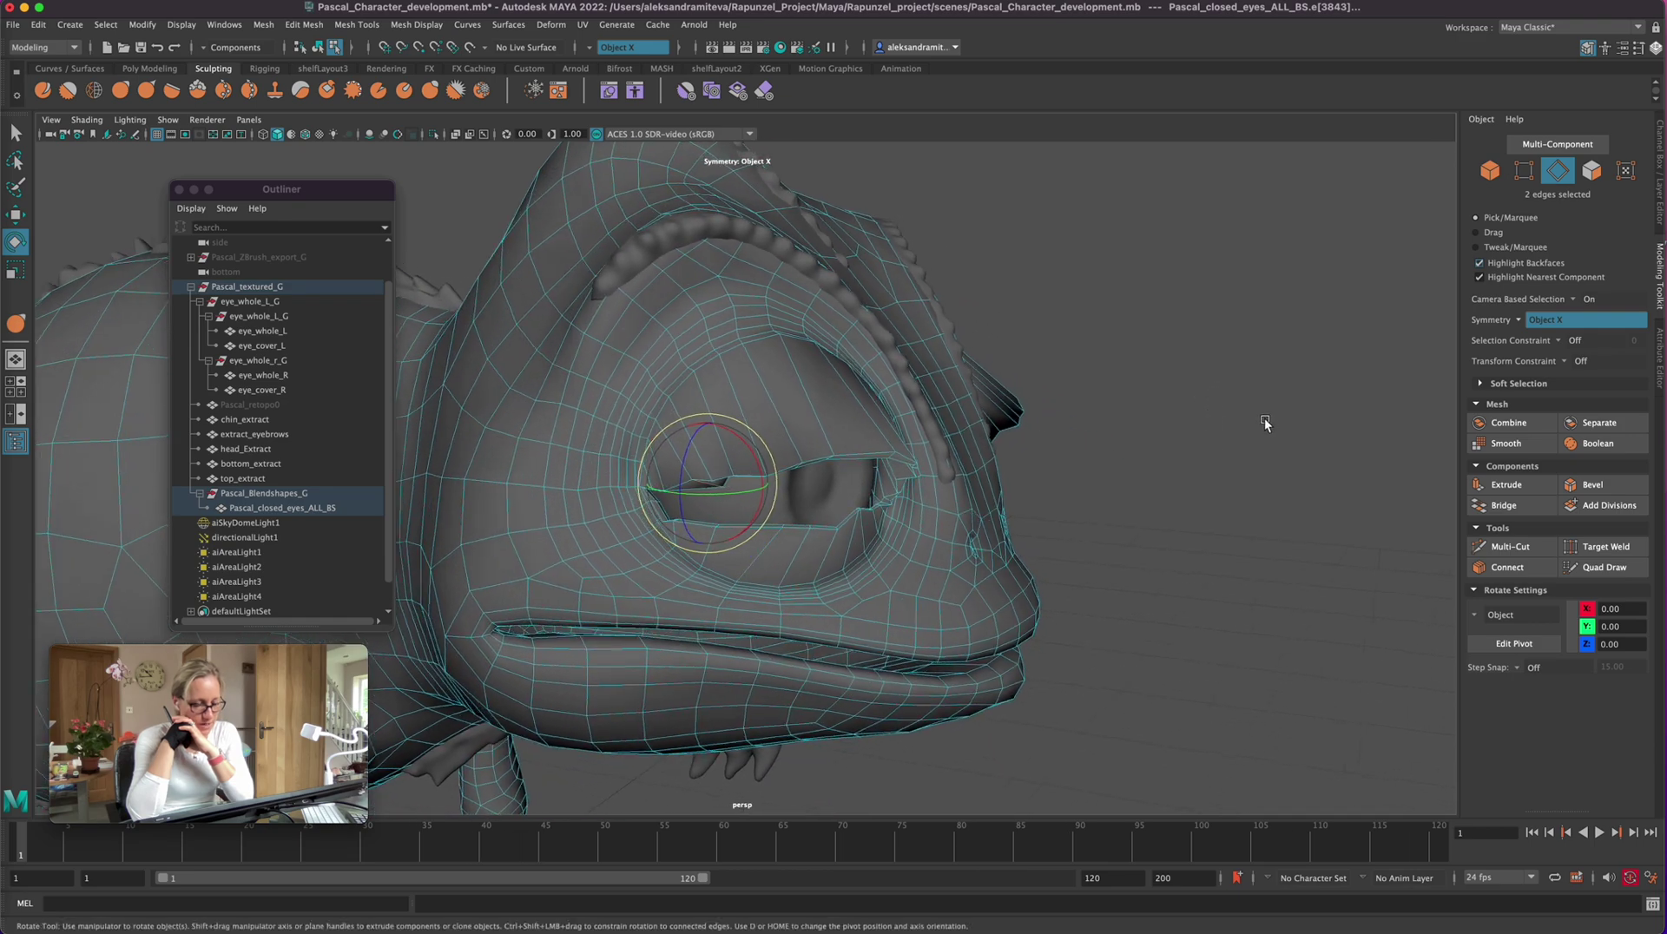
# Step: Try rotating the selected outer upper eyelid rim edge to follow the eyeball's curve, and undo the rotation
pyautogui.moveTo(749, 492)
pyautogui.mouseDown()
pyautogui.moveTo(667, 509)
pyautogui.moveTo(759, 483)
pyautogui.mouseUp()
pyautogui.keyDown('alt'); pyautogui.moveTo(759, 483); pyautogui.dragTo(700, 529); pyautogui.keyUp('alt')
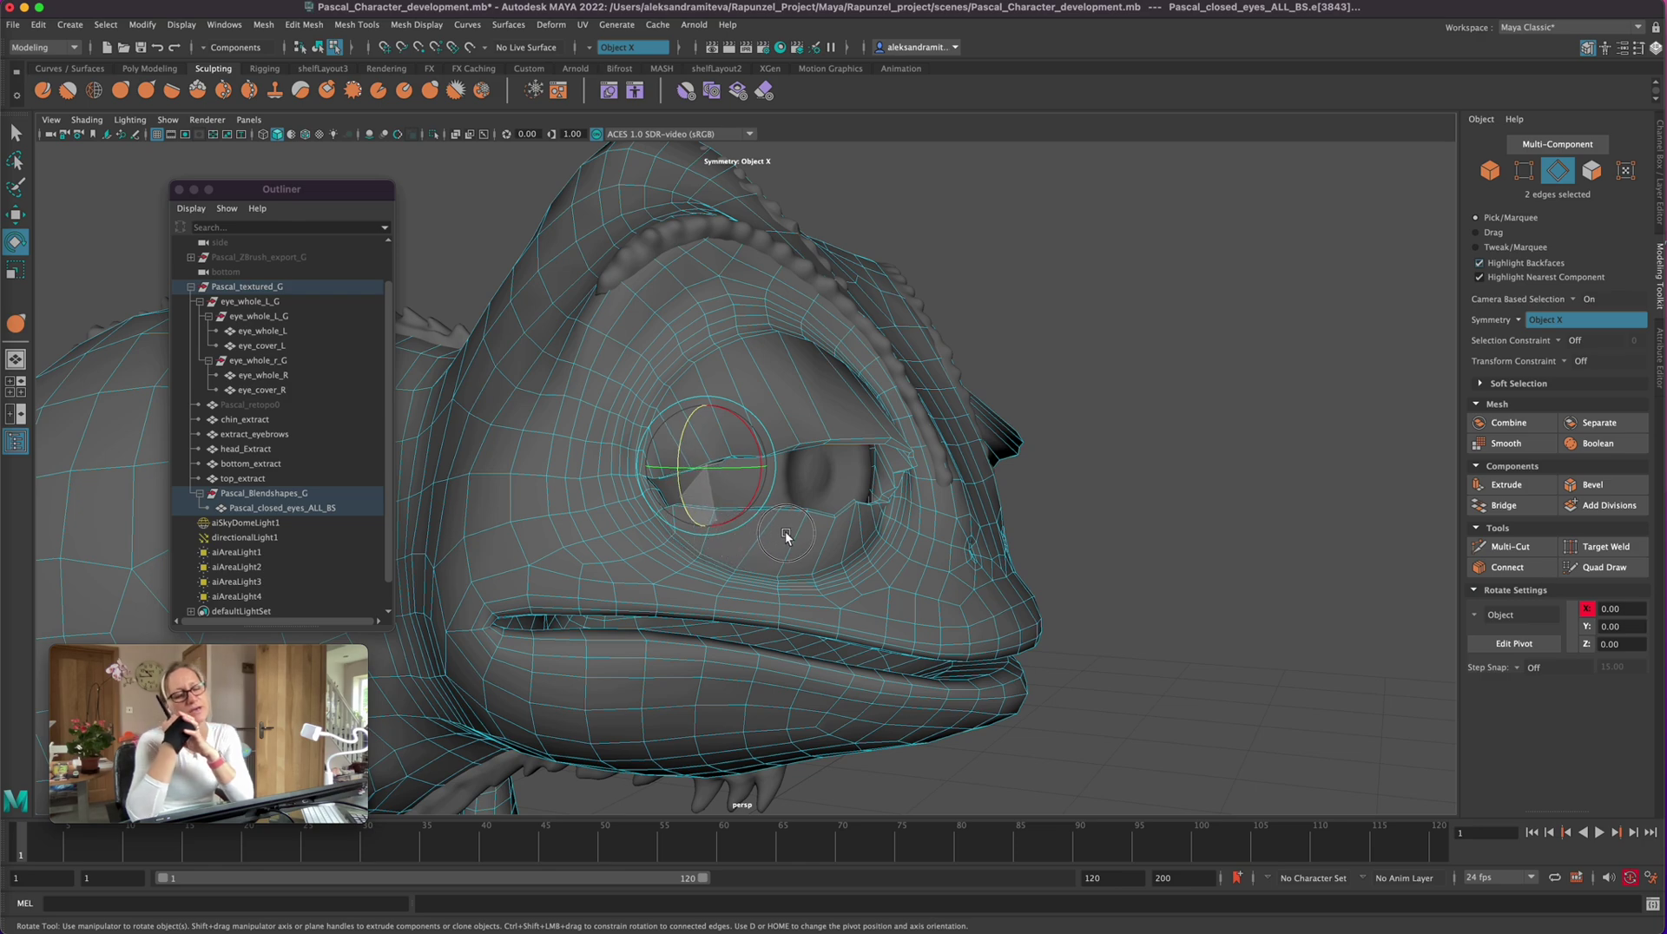
pyautogui.hotkey('ctrl', 'z')
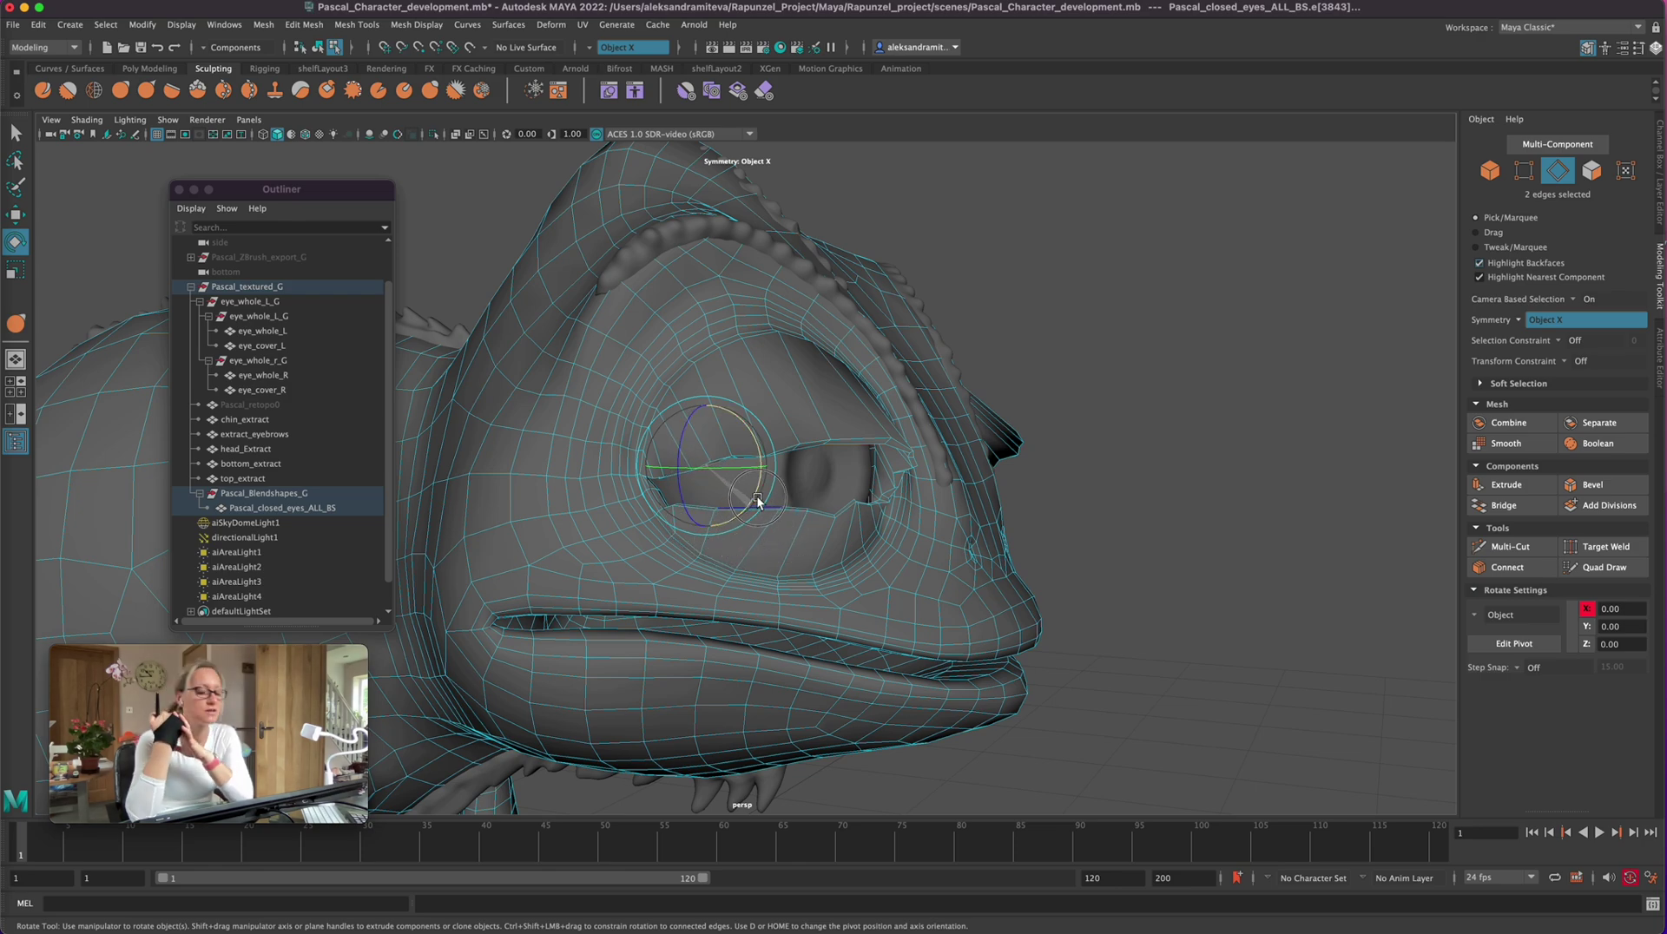
pyautogui.moveTo(1112, 453)
pyautogui.keyDown('alt'); pyautogui.mouseDown()
pyautogui.moveTo(1102, 404)
pyautogui.moveTo(1049, 465)
pyautogui.mouseUp(); pyautogui.keyUp('alt')
pyautogui.press('q')
pyautogui.click(120, 90)
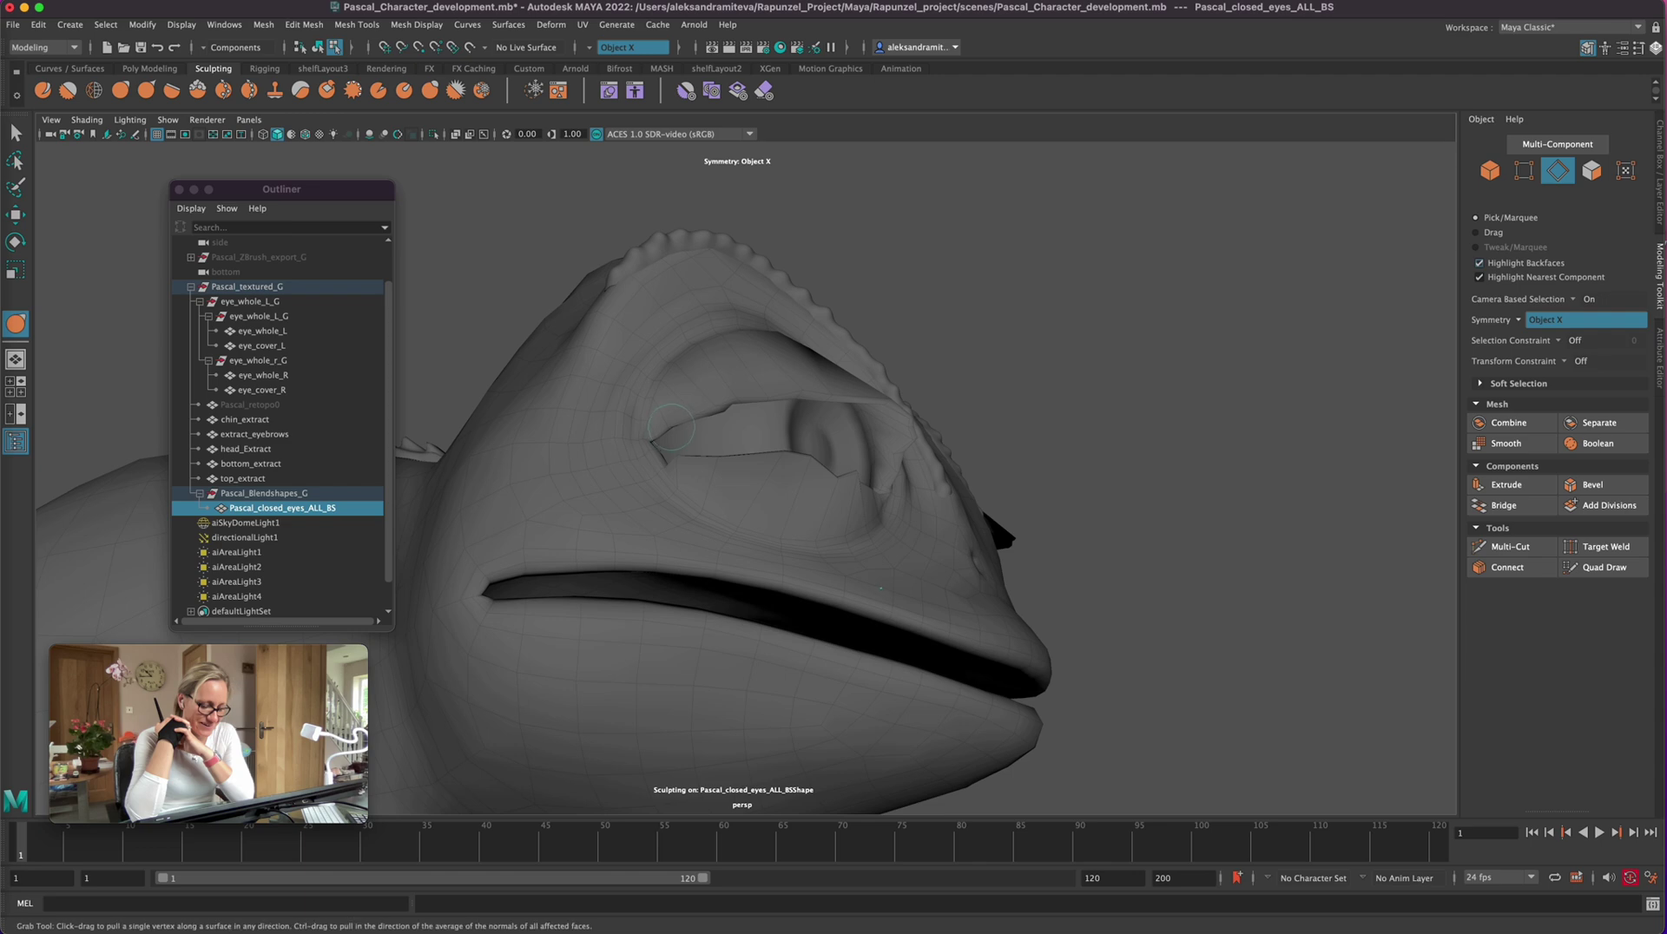
pyautogui.keyDown('alt'); pyautogui.moveTo(1091, 429); pyautogui.dragTo(1075, 421); pyautogui.keyUp('alt')
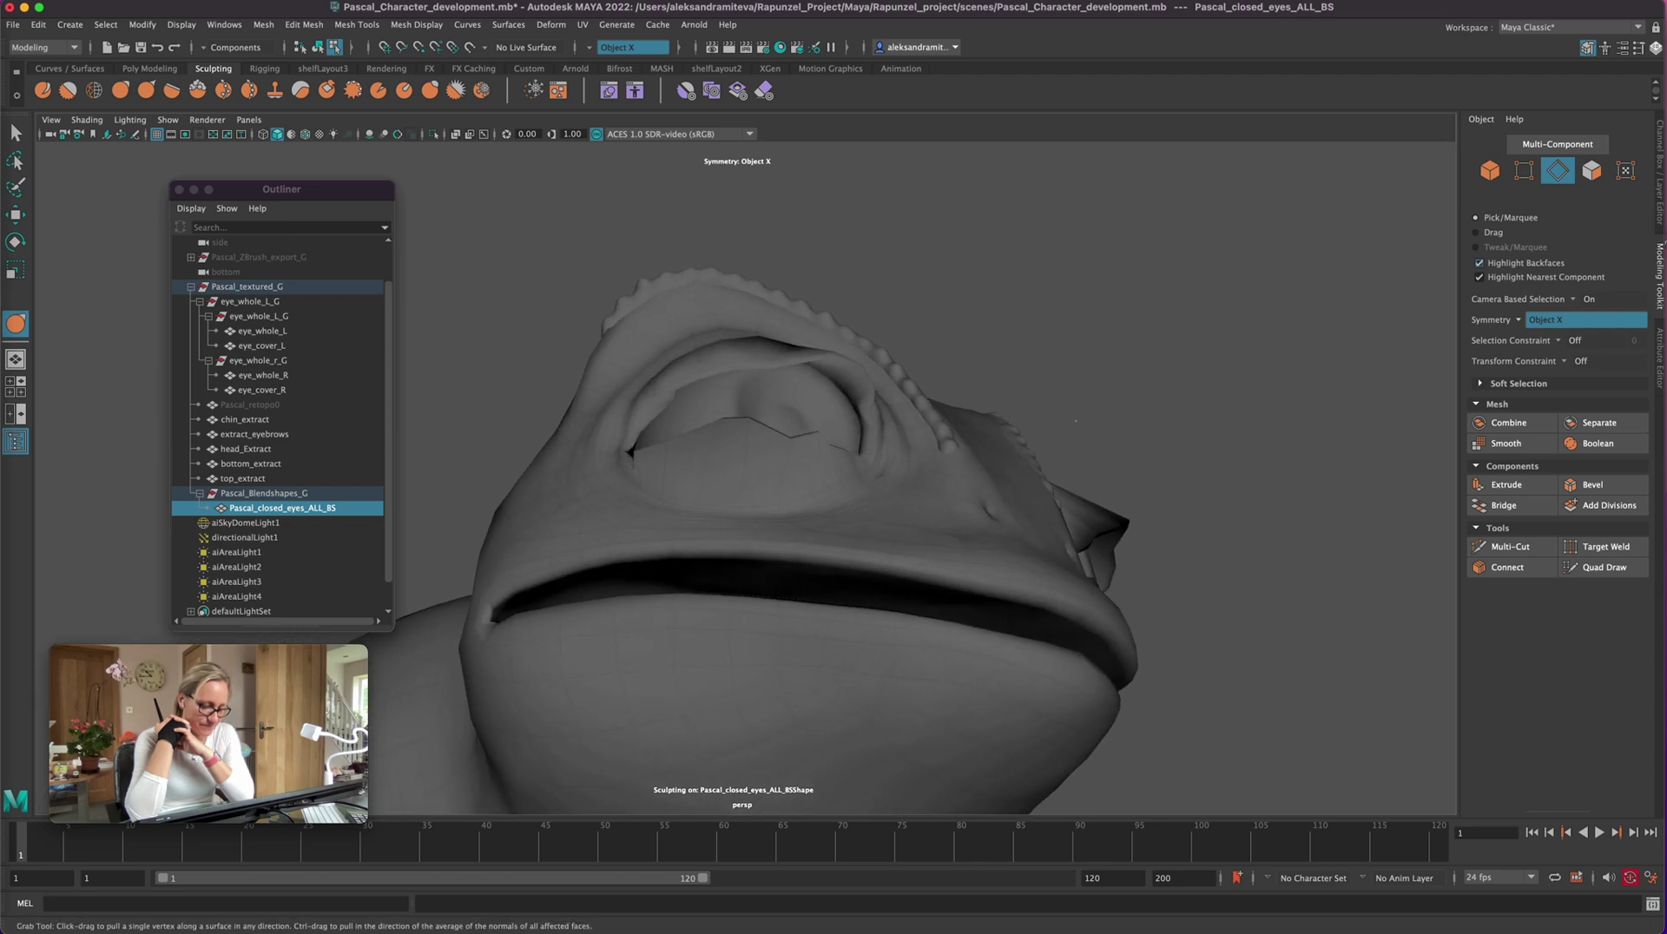
# Step: Rotate the upper eyelid rim edge at the outer eye corner to wrap it around the eyeball
pyautogui.click(14, 133)
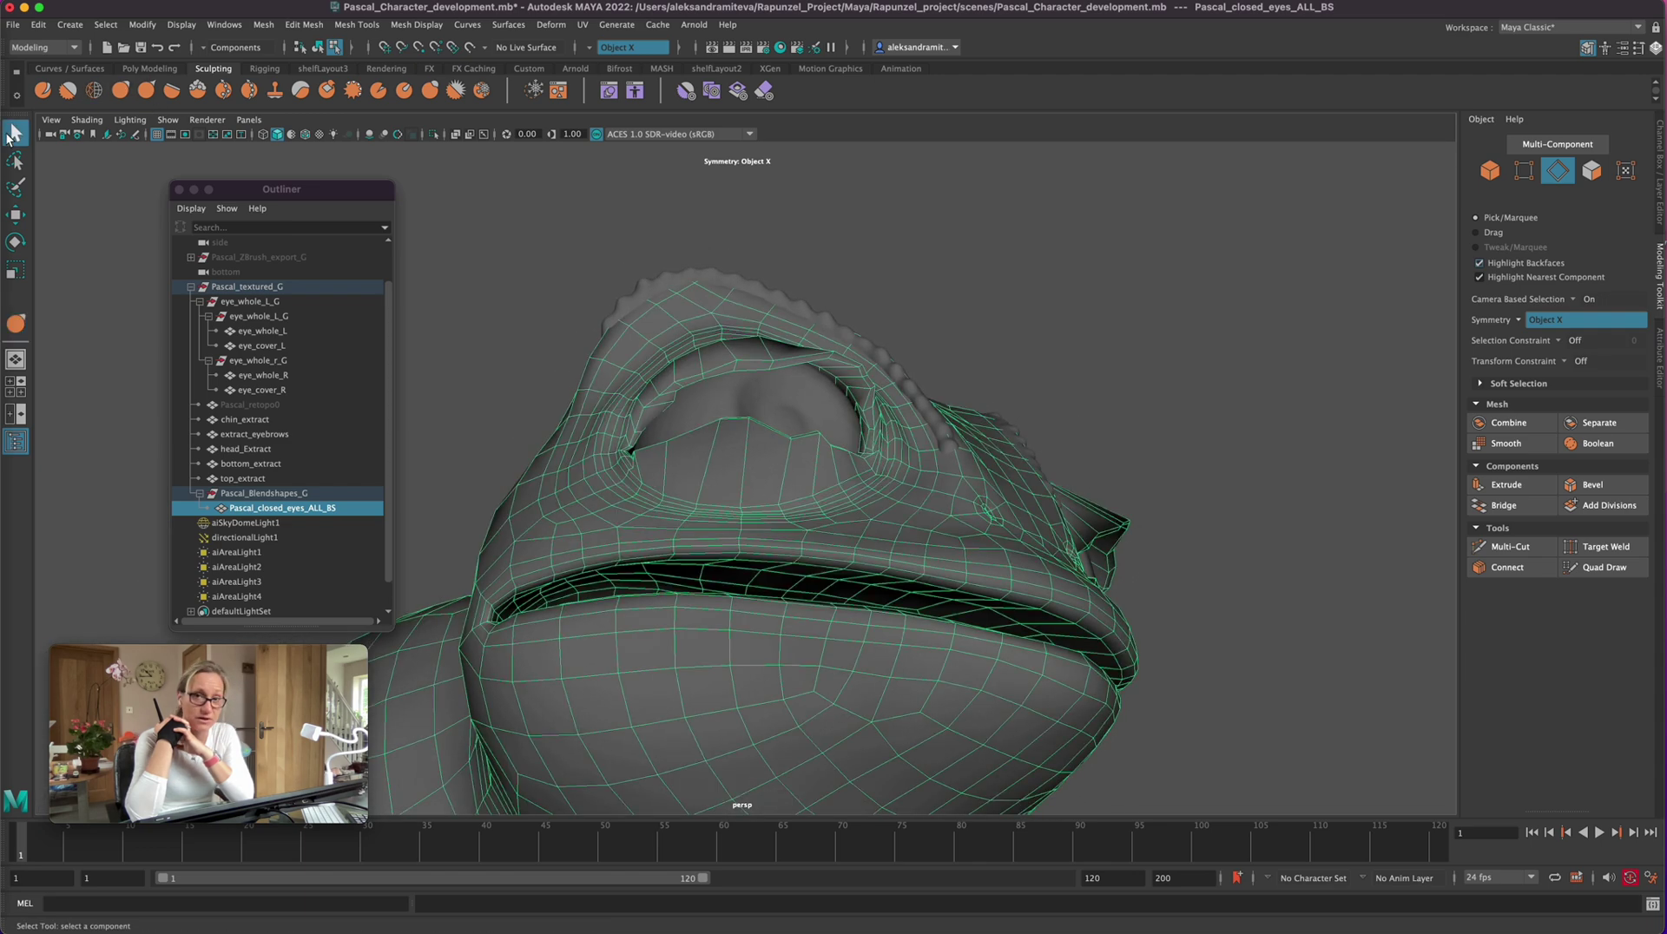
pyautogui.click(1556, 171)
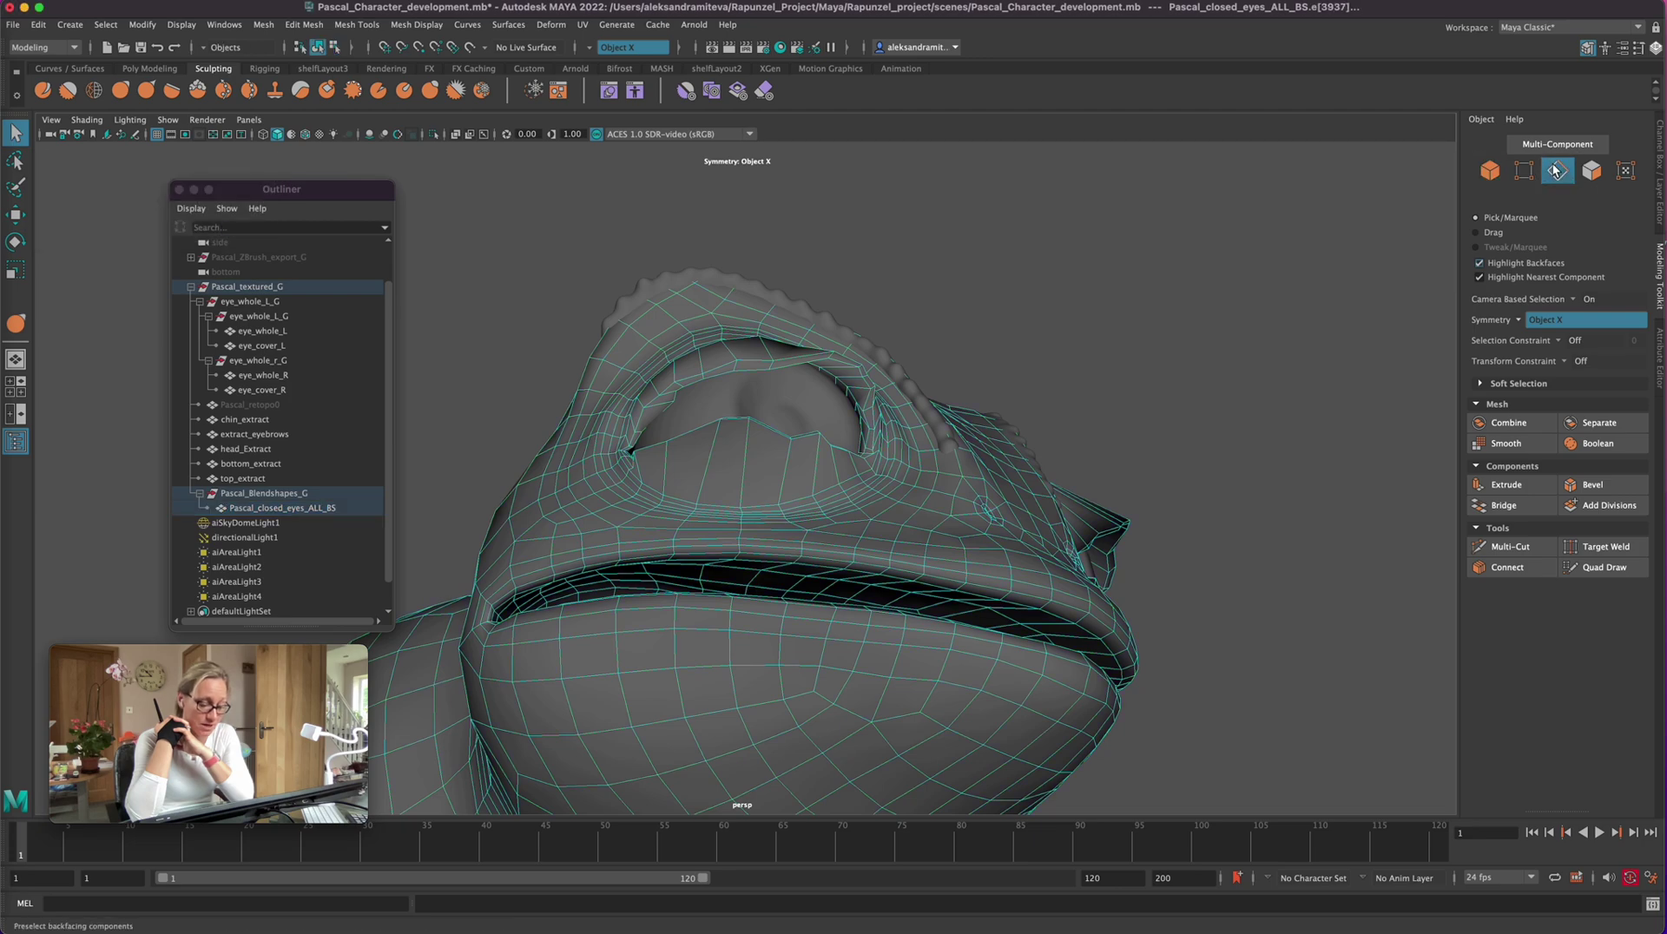
pyautogui.click(638, 430)
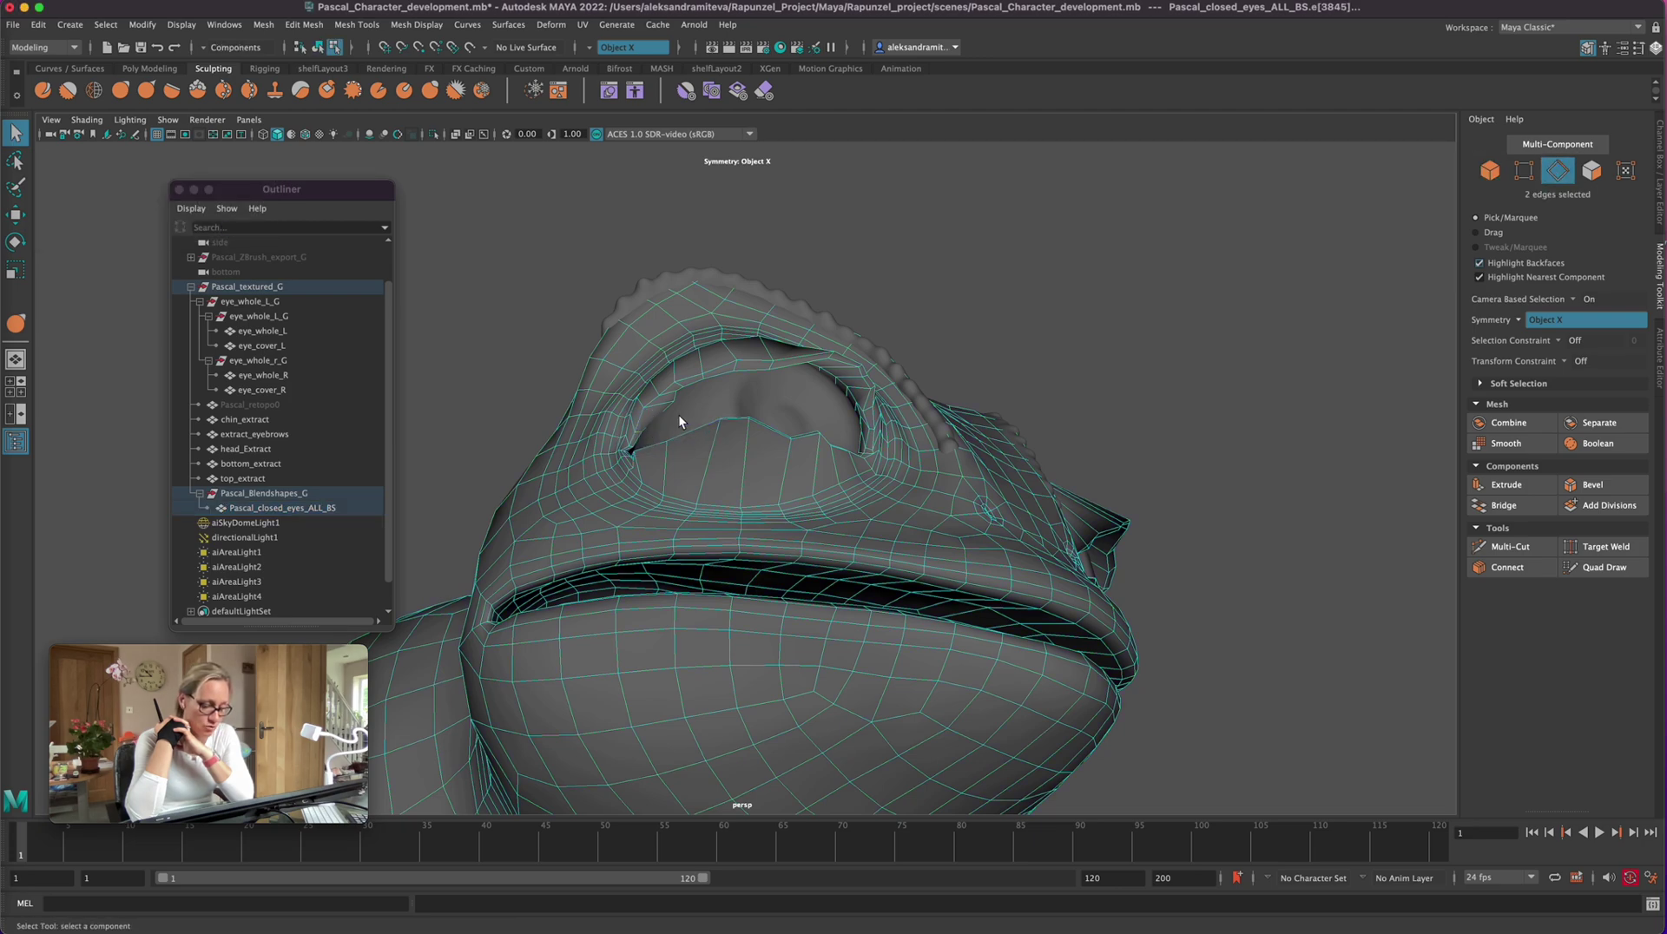
pyautogui.press('e')
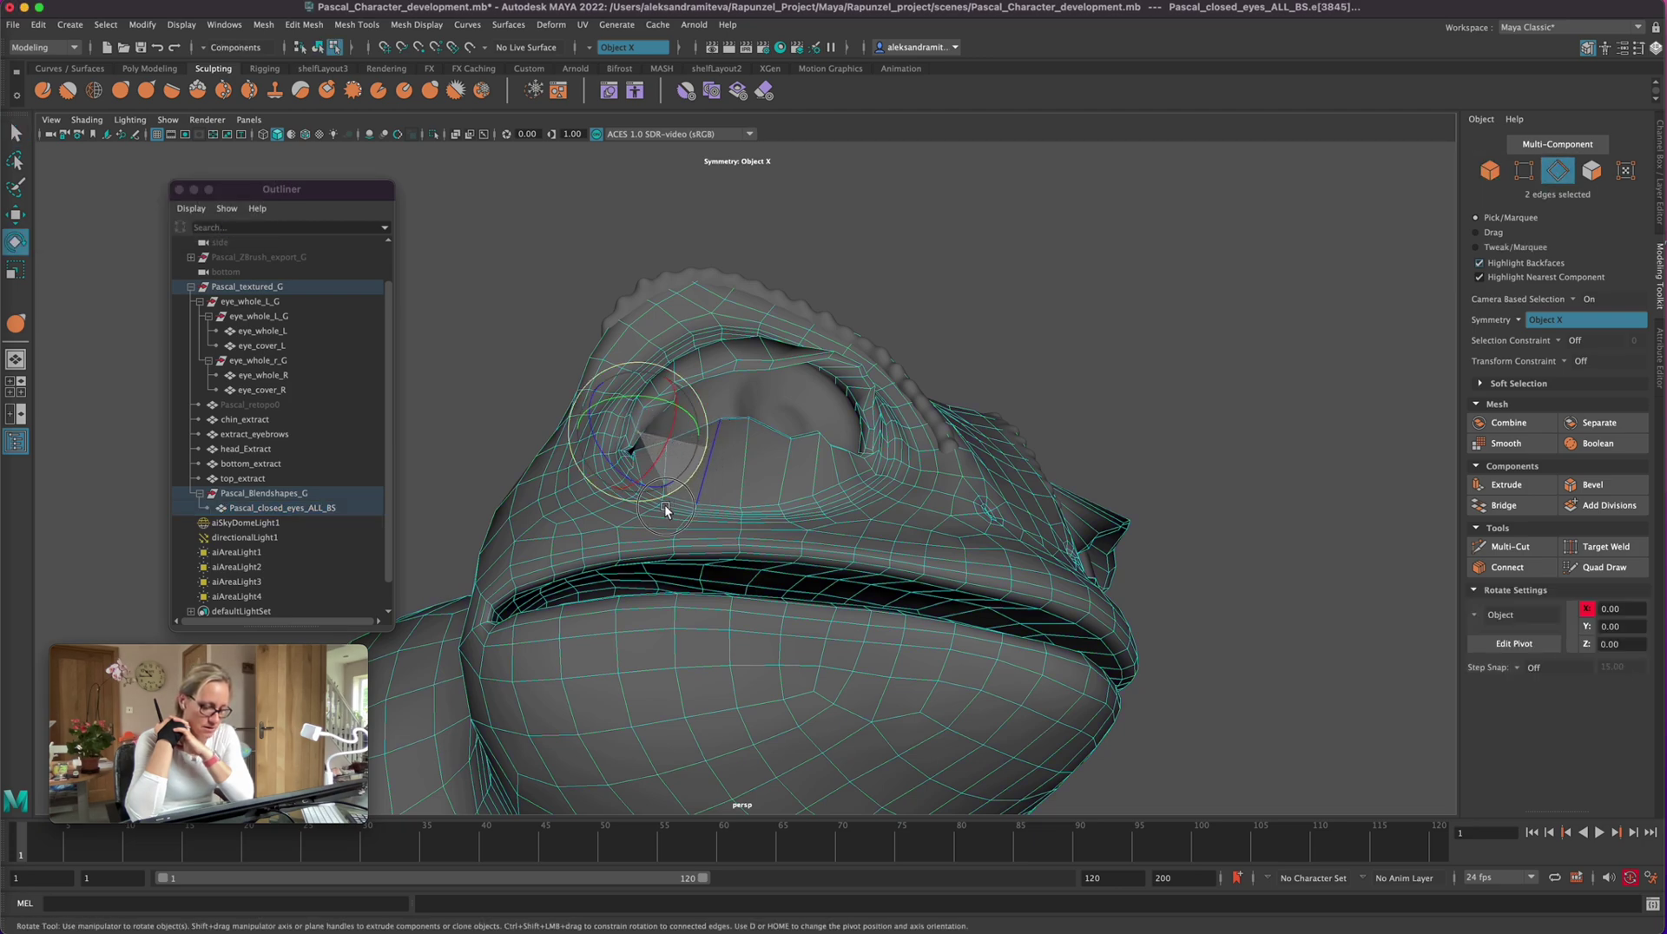
pyautogui.click(998, 257)
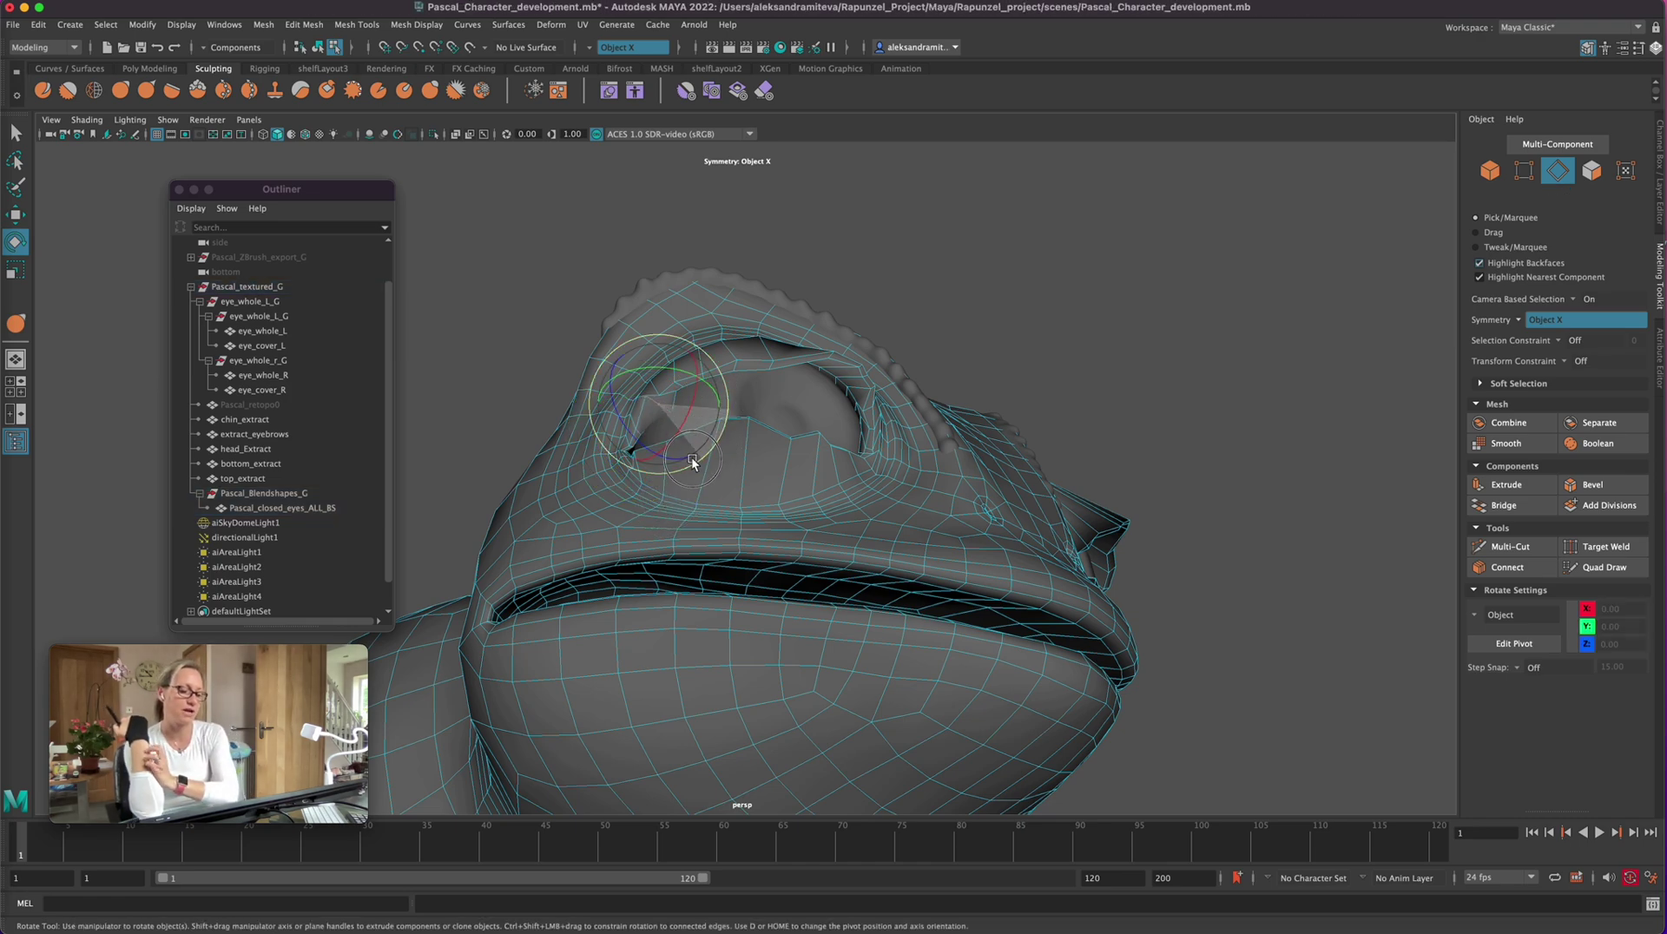
# Step: Rotate the neighbouring upper eyelid rim edges beside the outer eye corner to smooth the lid's curve
pyautogui.click(710, 437)
pyautogui.moveTo(1095, 322)
pyautogui.keyDown('alt'); pyautogui.mouseDown()
pyautogui.moveTo(1123, 357)
pyautogui.moveTo(1101, 316)
pyautogui.moveTo(1091, 325)
pyautogui.mouseUp(); pyautogui.keyUp('alt')
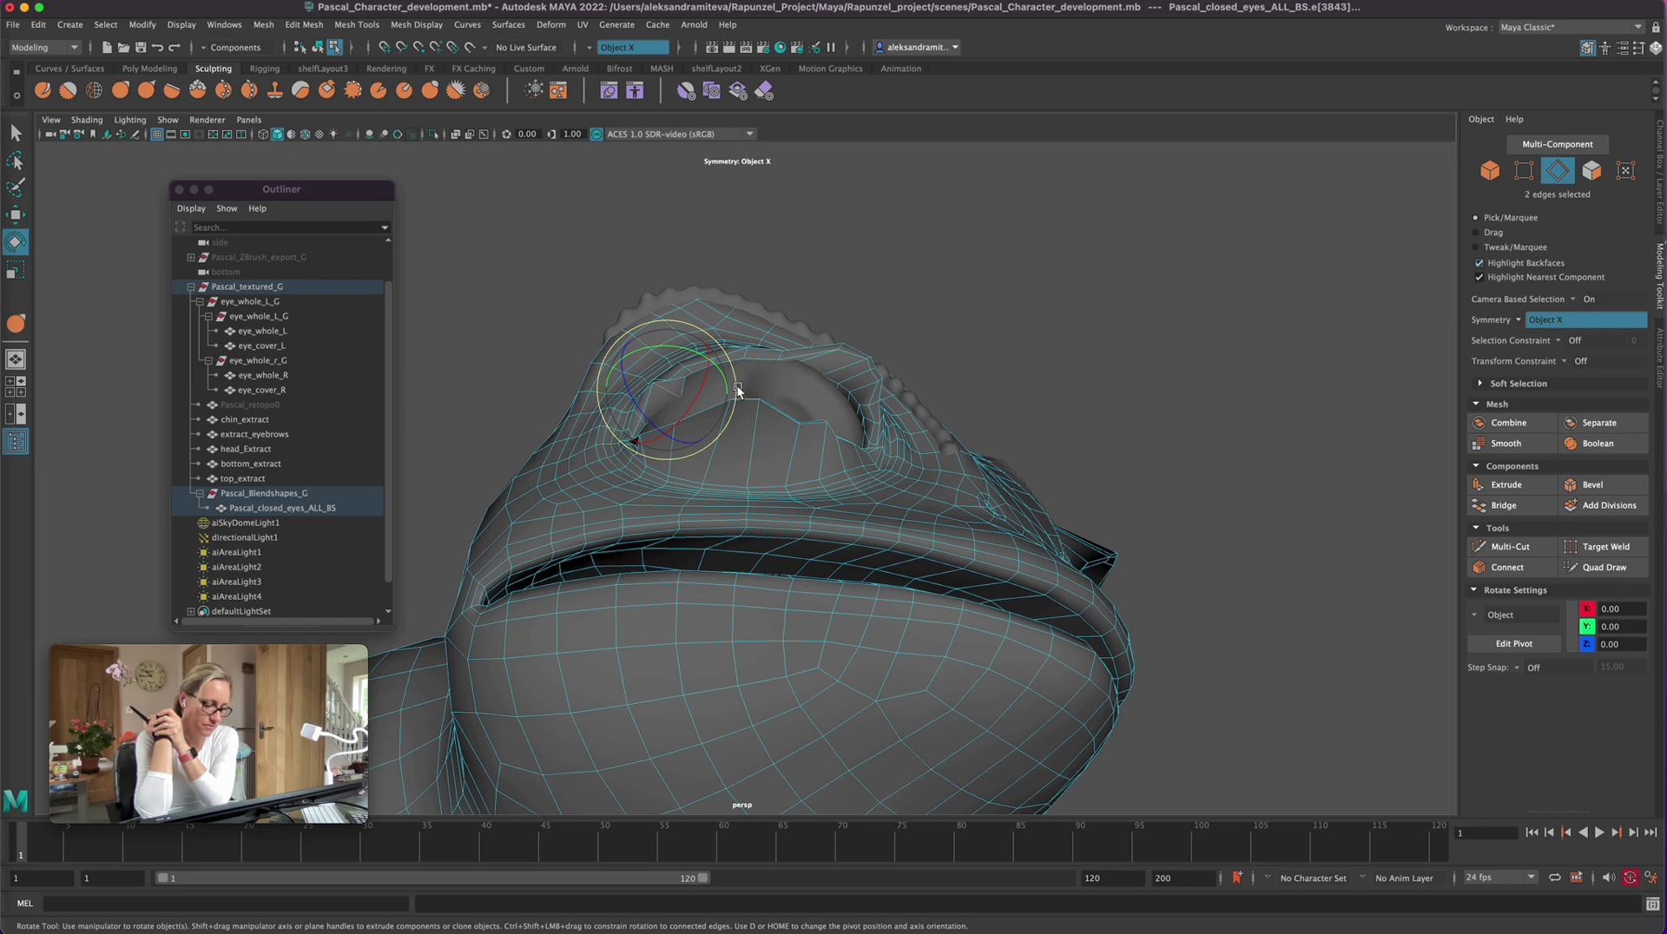
pyautogui.keyDown('alt'); pyautogui.moveTo(963, 327); pyautogui.dragTo(997, 335); pyautogui.keyUp('alt')
pyautogui.click(1008, 330)
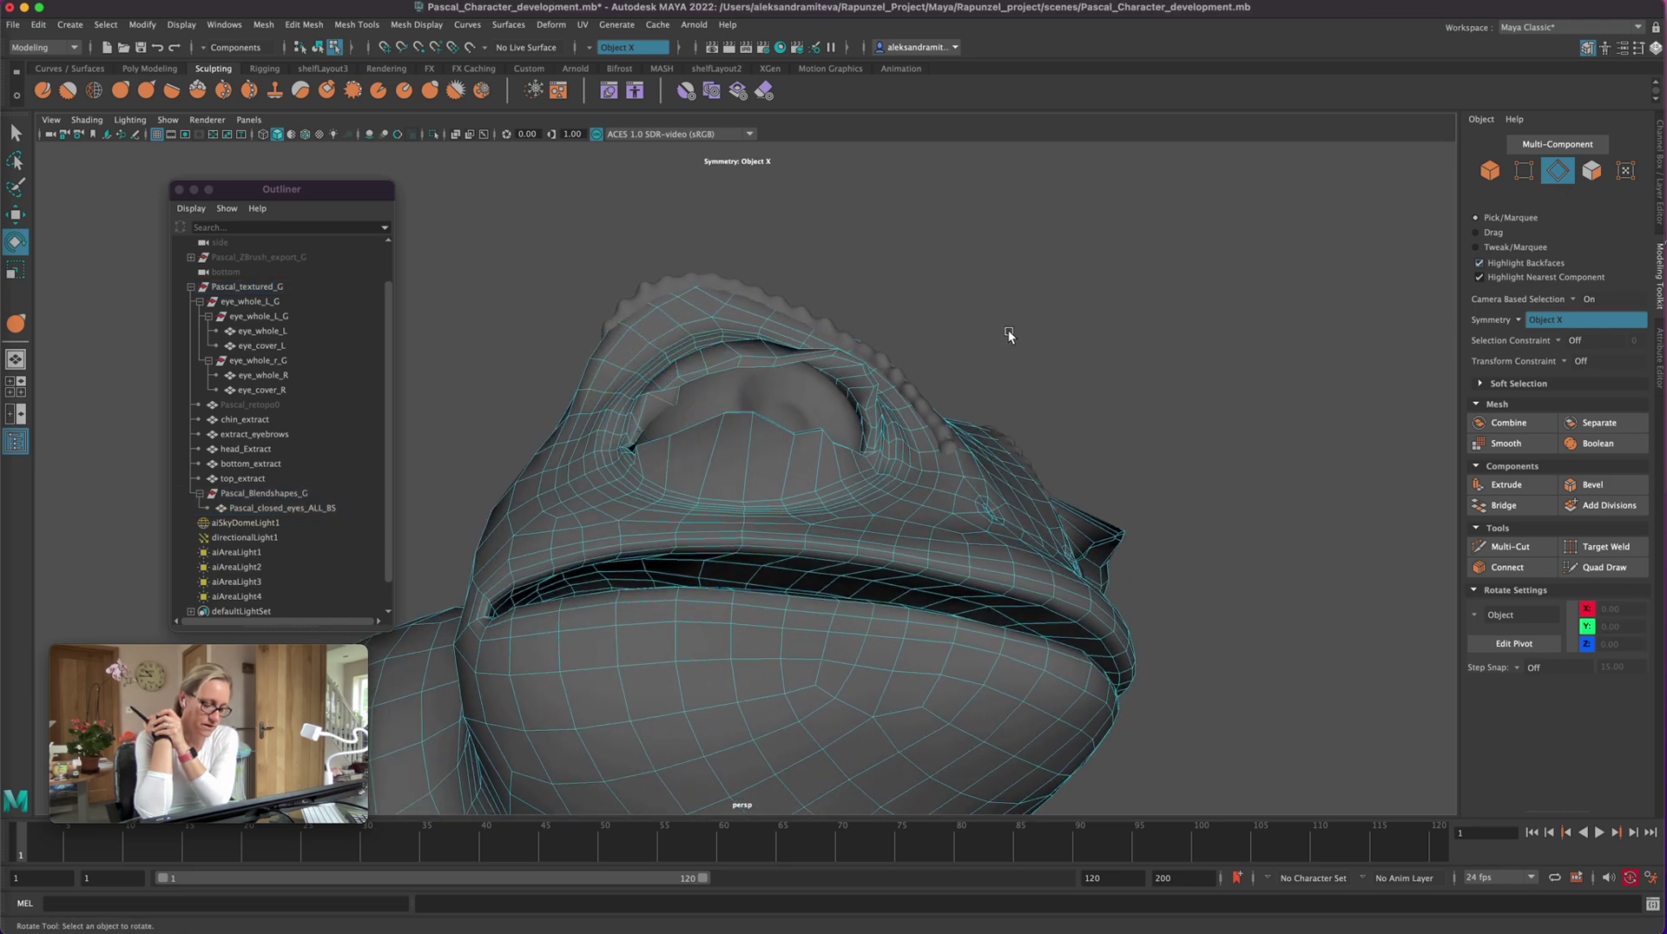
pyautogui.click(670, 388)
pyautogui.moveTo(702, 441); pyautogui.dragTo(705, 444)
pyautogui.moveTo(1077, 381)
pyautogui.keyDown('alt'); pyautogui.mouseDown()
pyautogui.moveTo(1064, 399)
pyautogui.moveTo(1089, 384)
pyautogui.mouseUp(); pyautogui.keyUp('alt')
# Step: Move the upper eyelid rim vertex near the outer eye corner to about X -0.92, Y 2.68, Z 2.46
pyautogui.click(1520, 172)
pyautogui.click(644, 450)
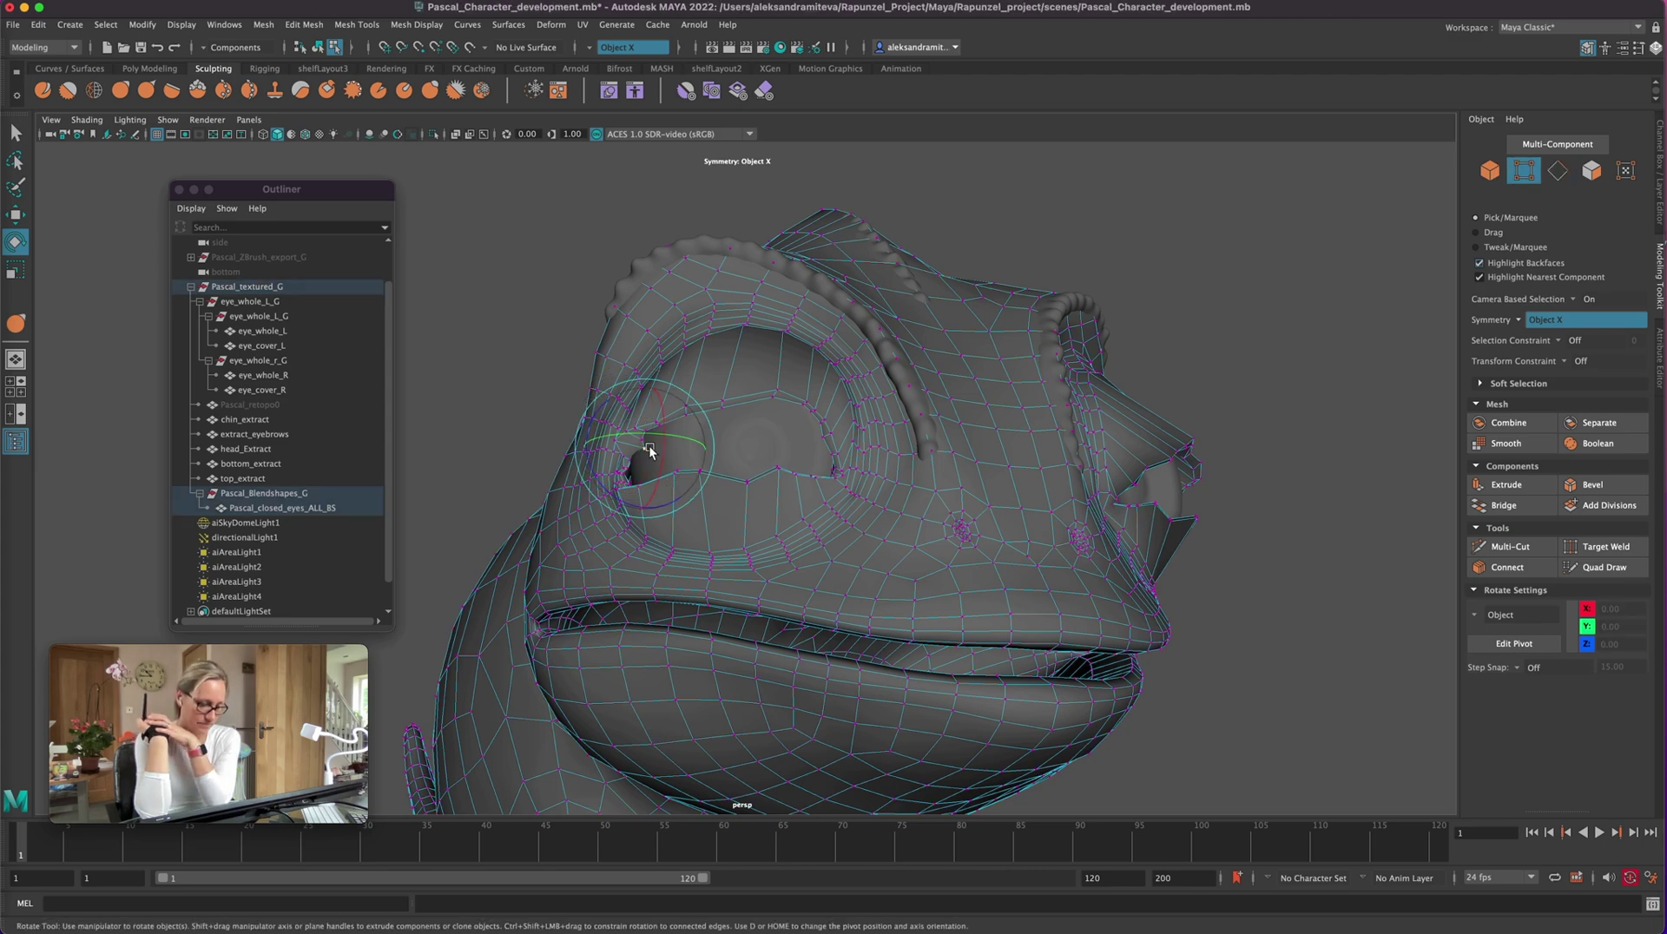
pyautogui.press('w')
pyautogui.moveTo(644, 449); pyautogui.dragTo(627, 451)
pyautogui.keyDown('alt'); pyautogui.moveTo(1211, 529); pyautogui.dragTo(1299, 517); pyautogui.keyUp('alt')
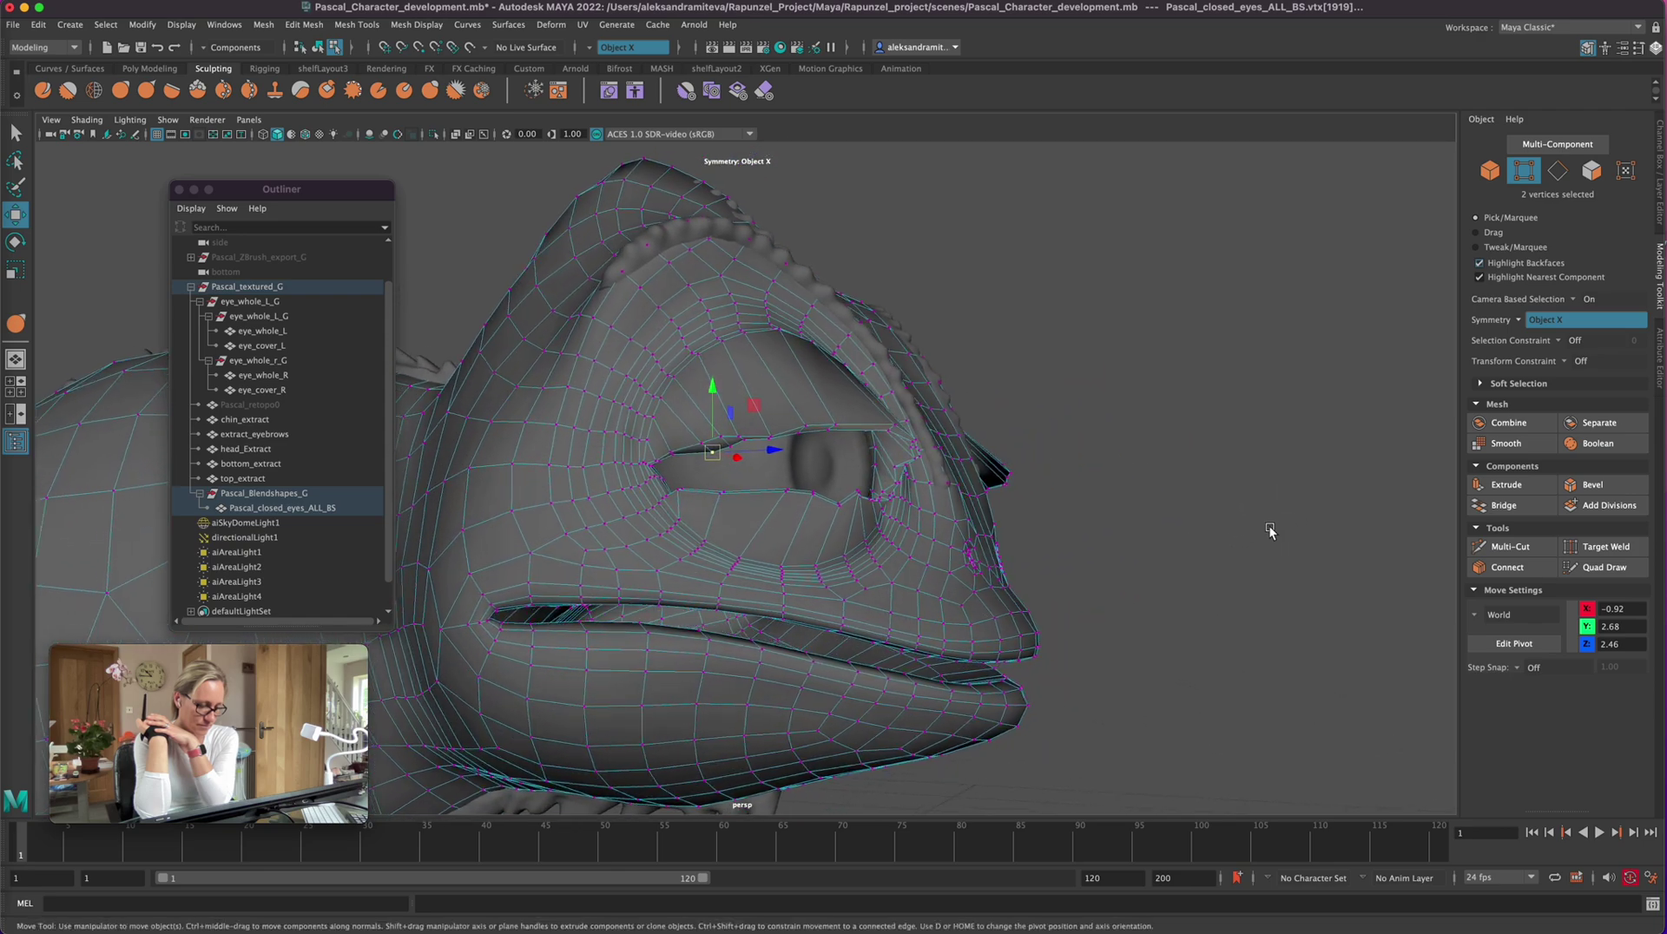
# Step: Move the next upper eyelid rim vertex inward from the outer corner to about X -0.91, Y 2.70, Z 2.54
pyautogui.click(745, 442)
pyautogui.moveTo(740, 446); pyautogui.dragTo(733, 455)
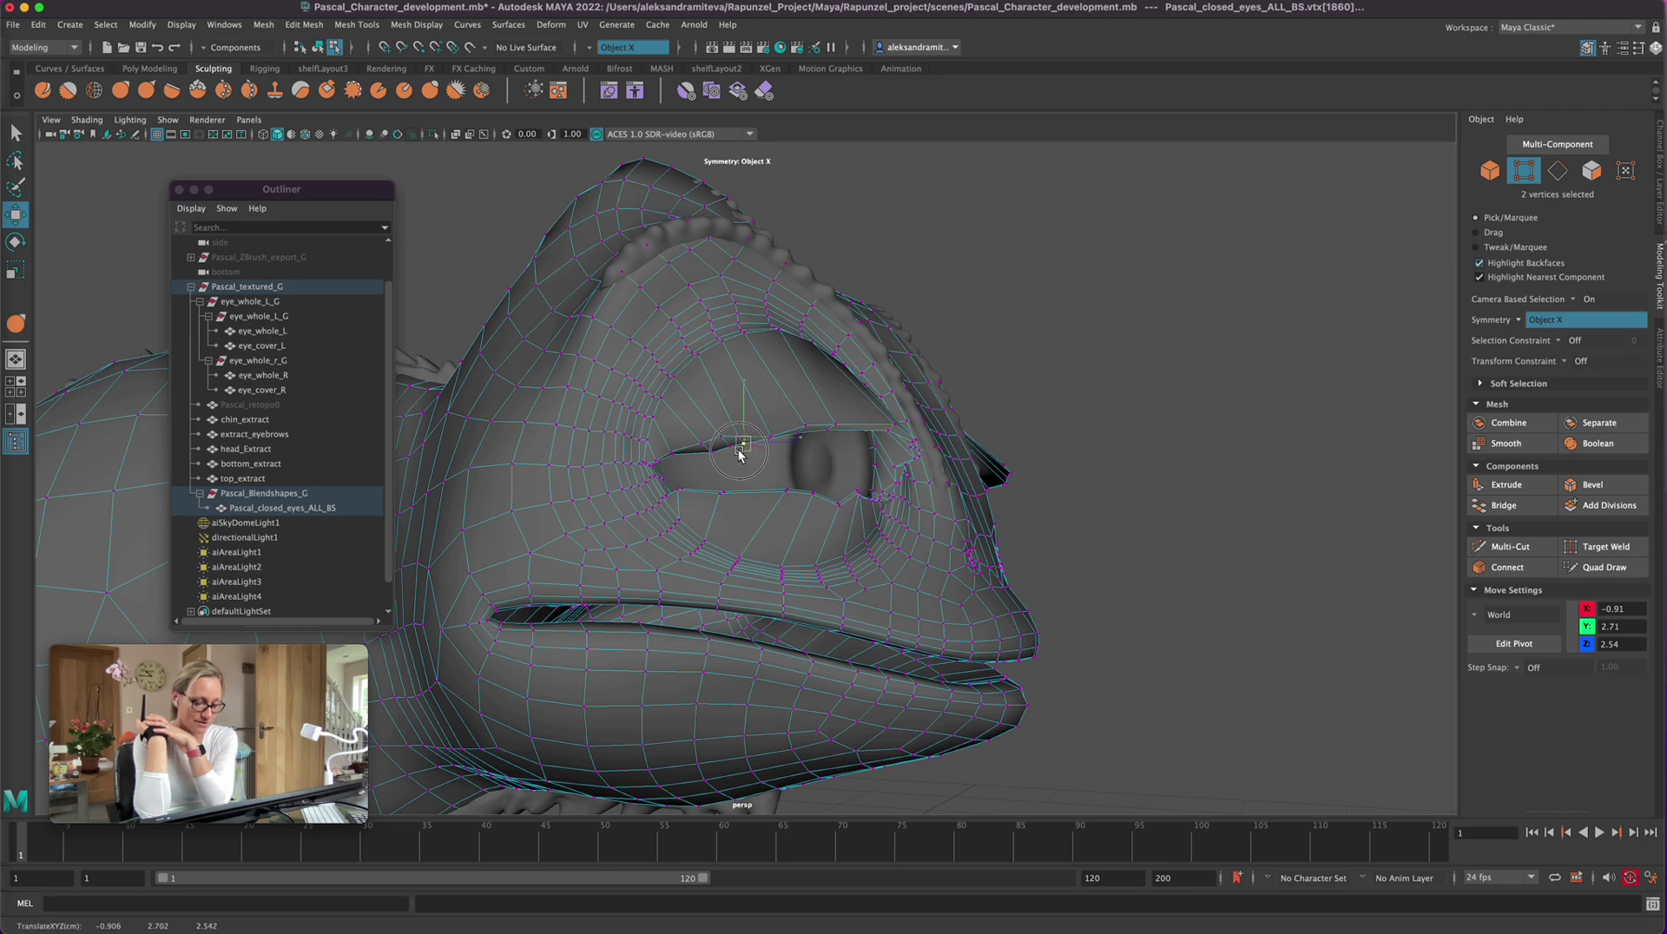
pyautogui.moveTo(1102, 472)
pyautogui.keyDown('alt'); pyautogui.mouseDown()
pyautogui.moveTo(1085, 484)
pyautogui.moveTo(1105, 477)
pyautogui.mouseUp(); pyautogui.keyUp('alt')
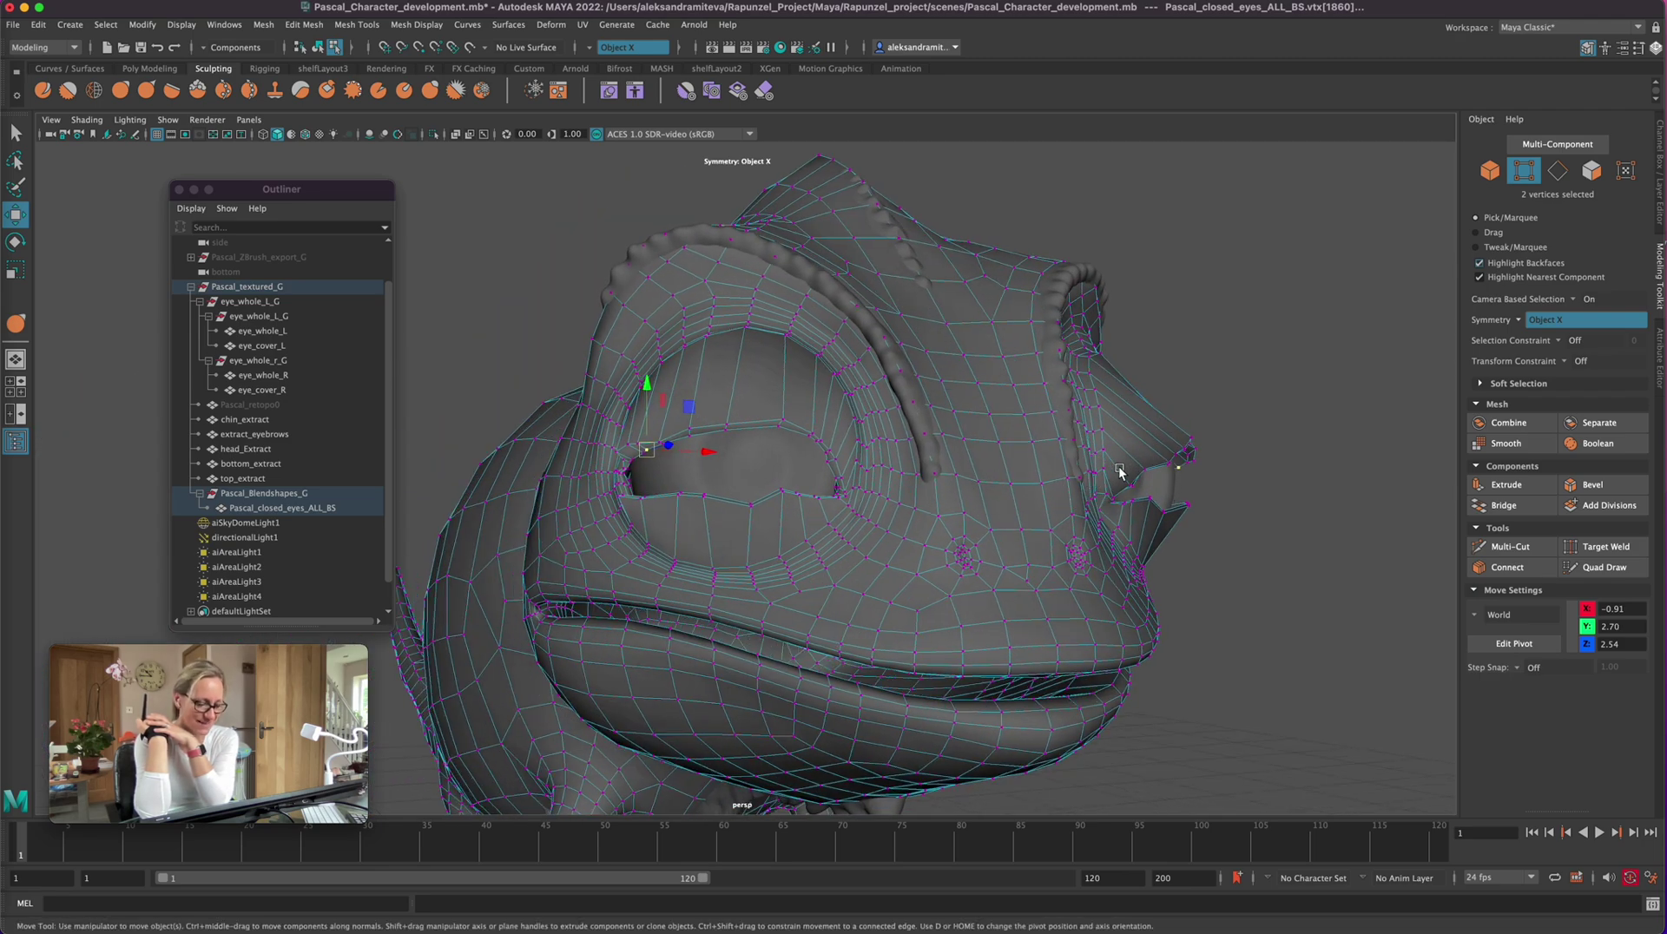
pyautogui.click(1318, 437)
# Step: Adjust the neighbouring outer upper eyelid vertices, placing the one just above the rim at about X -0.93, Y 2.73, Z 2.54
pyautogui.click(659, 439)
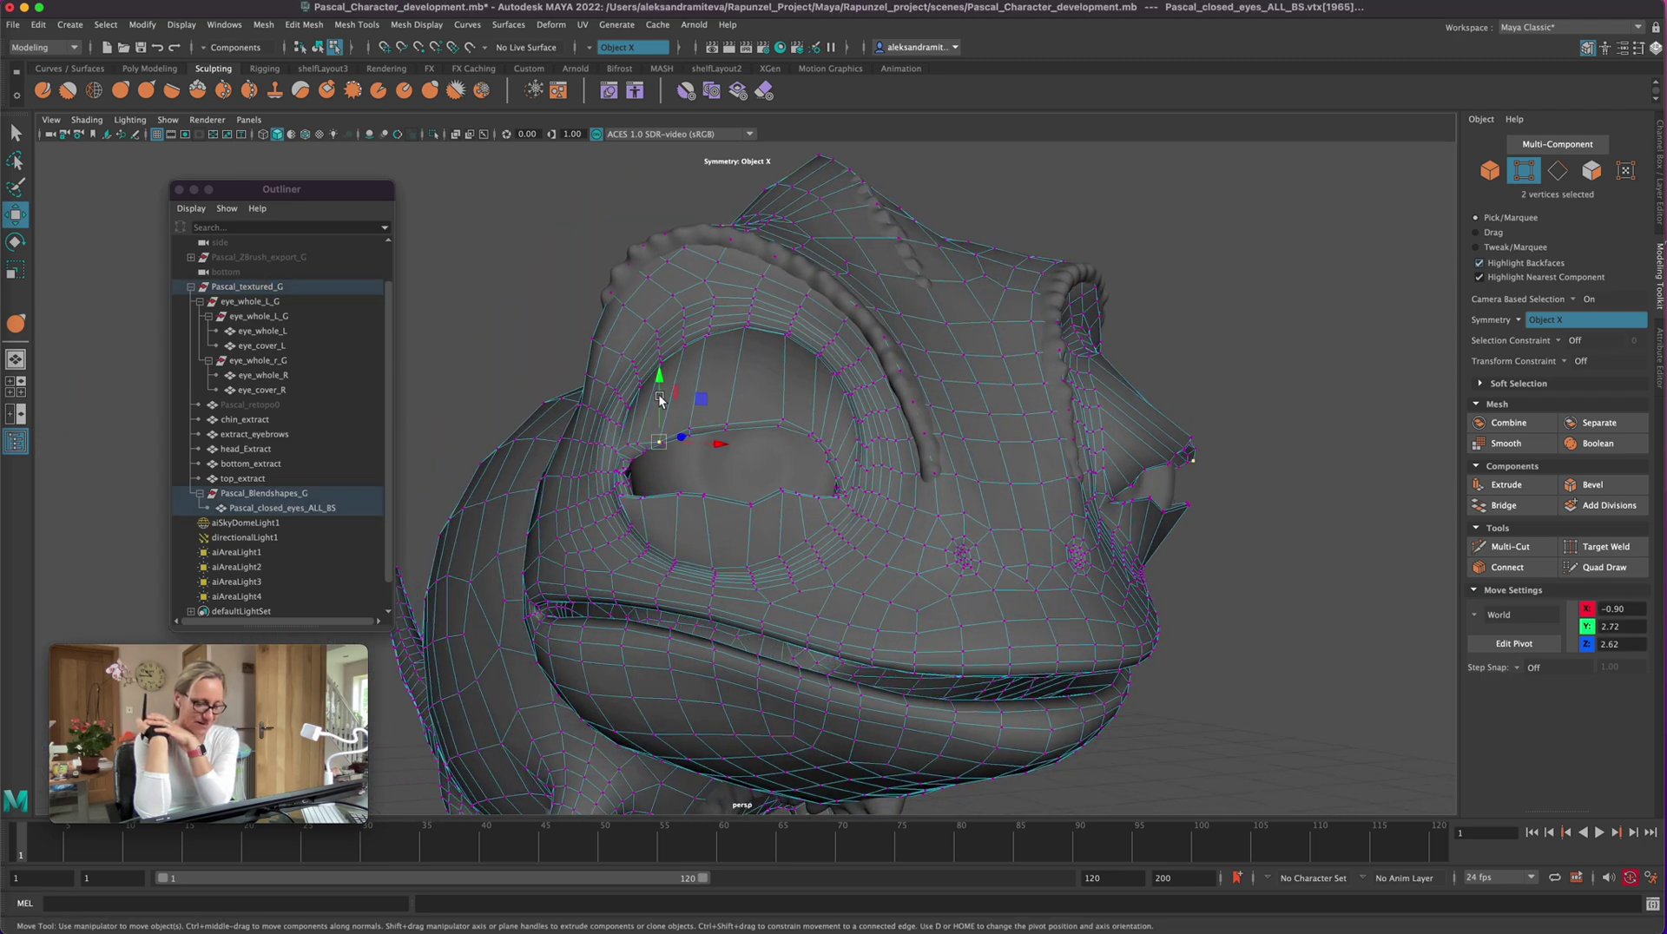
pyautogui.click(637, 443)
pyautogui.click(639, 440)
pyautogui.click(640, 439)
pyautogui.moveTo(1268, 589)
pyautogui.keyDown('alt'); pyautogui.mouseDown()
pyautogui.moveTo(1298, 576)
pyautogui.moveTo(1268, 571)
pyautogui.mouseUp(); pyautogui.keyUp('alt')
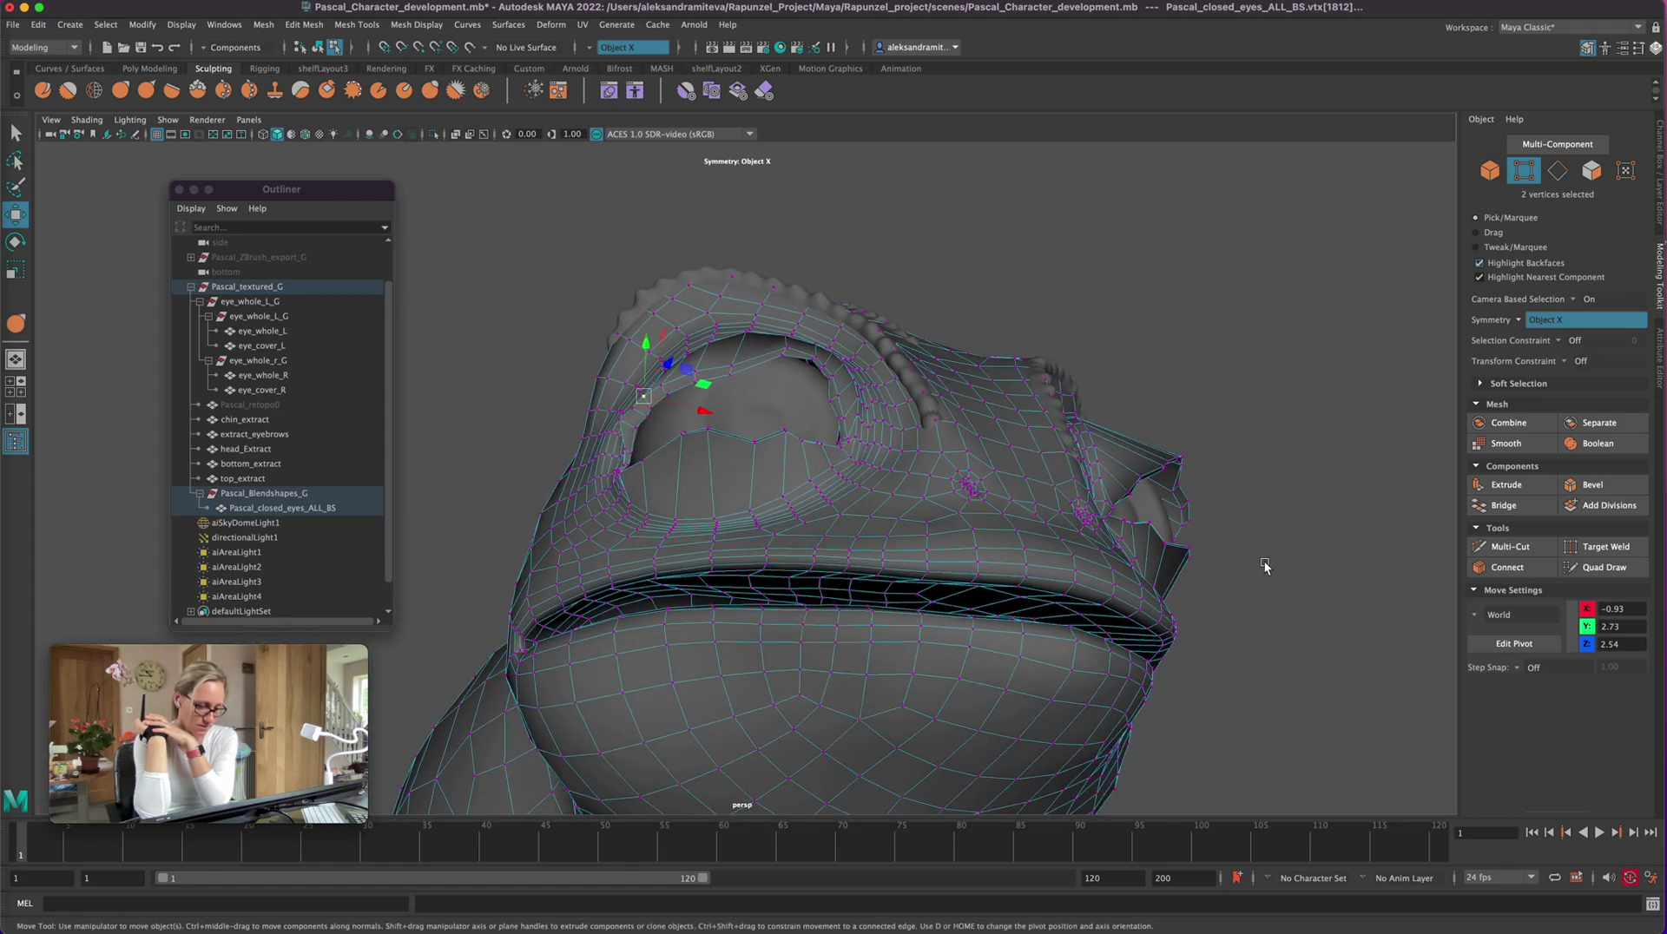
# Step: Select the upper eyelid rim edge over the middle of the eyeball and raise it to about Y 2.81
pyautogui.click(1557, 170)
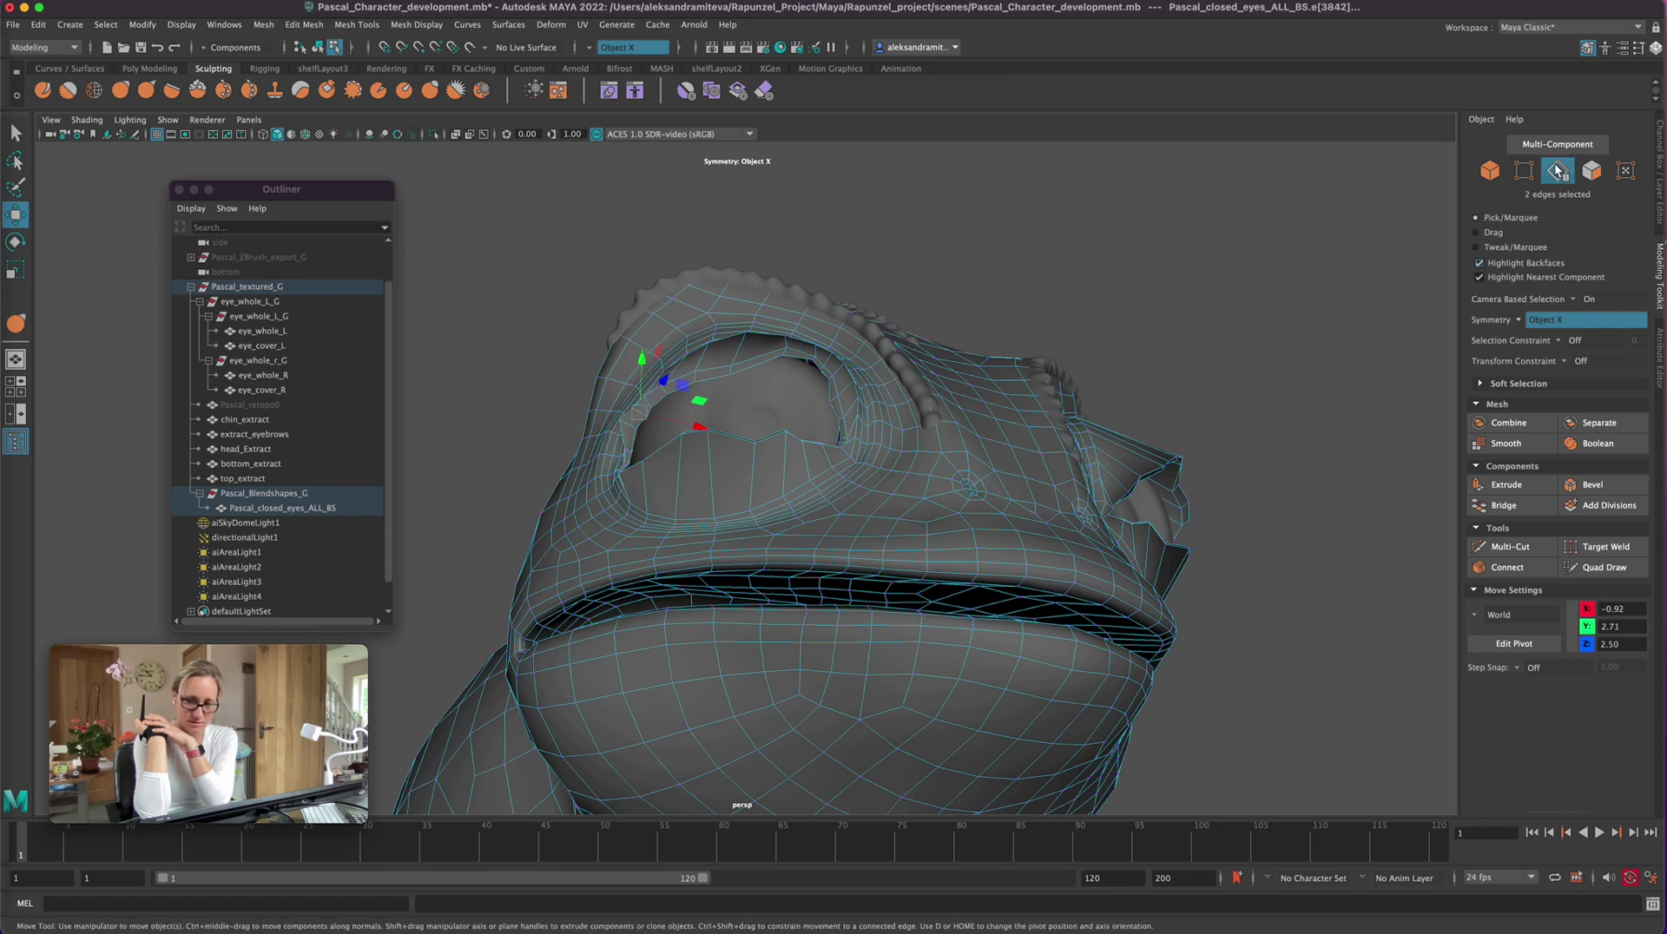
pyautogui.click(736, 367)
pyautogui.keyDown('alt'); pyautogui.moveTo(788, 355); pyautogui.dragTo(806, 353, button='right'); pyautogui.keyUp('alt')
pyautogui.click(725, 367)
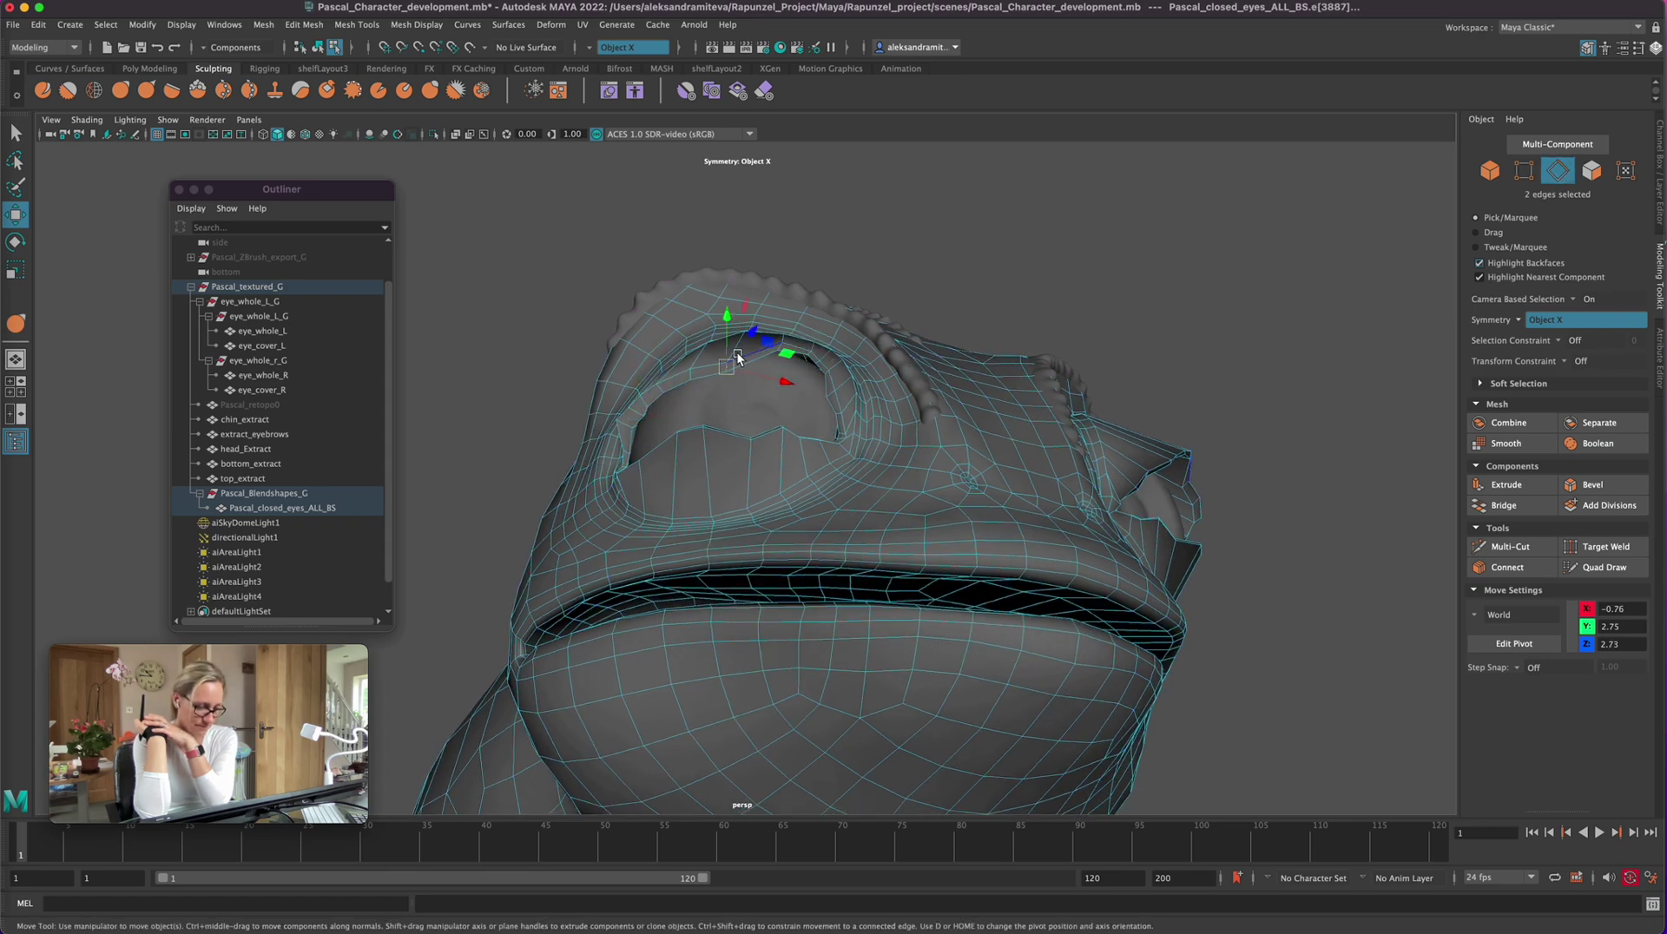
pyautogui.moveTo(726, 316); pyautogui.dragTo(719, 297)
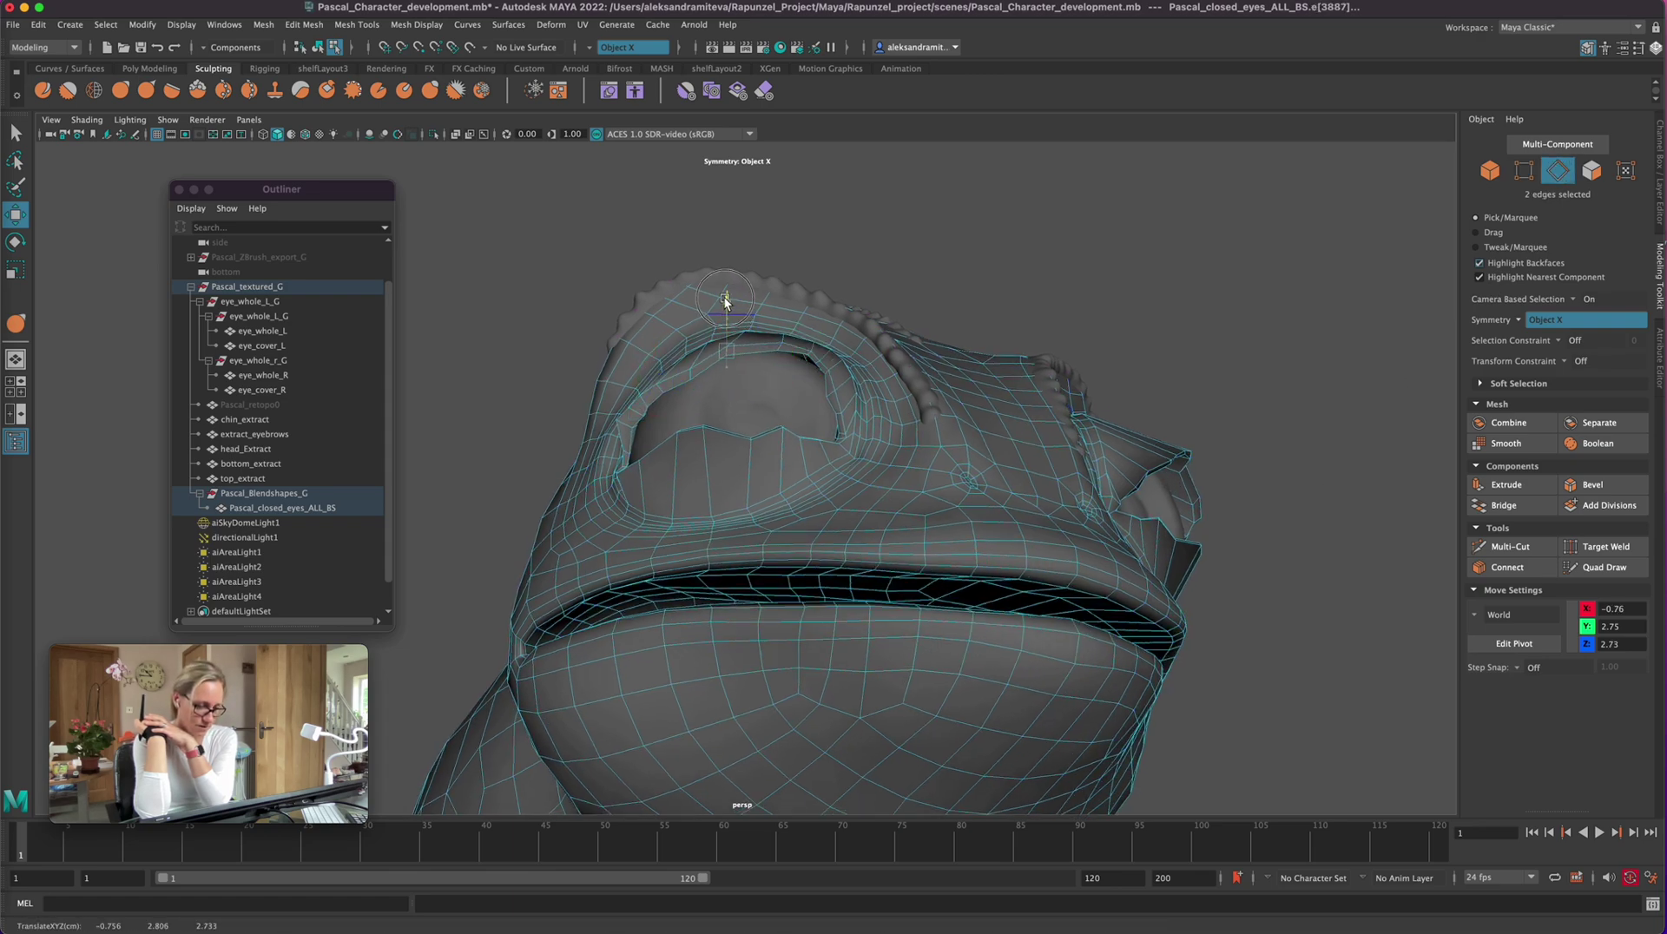
# Step: Rotate the adjacent upper rim edge towards the outer corner and move it to about X -0.85, Y 2.76, Z 2.68
pyautogui.click(695, 376)
pyautogui.press('e')
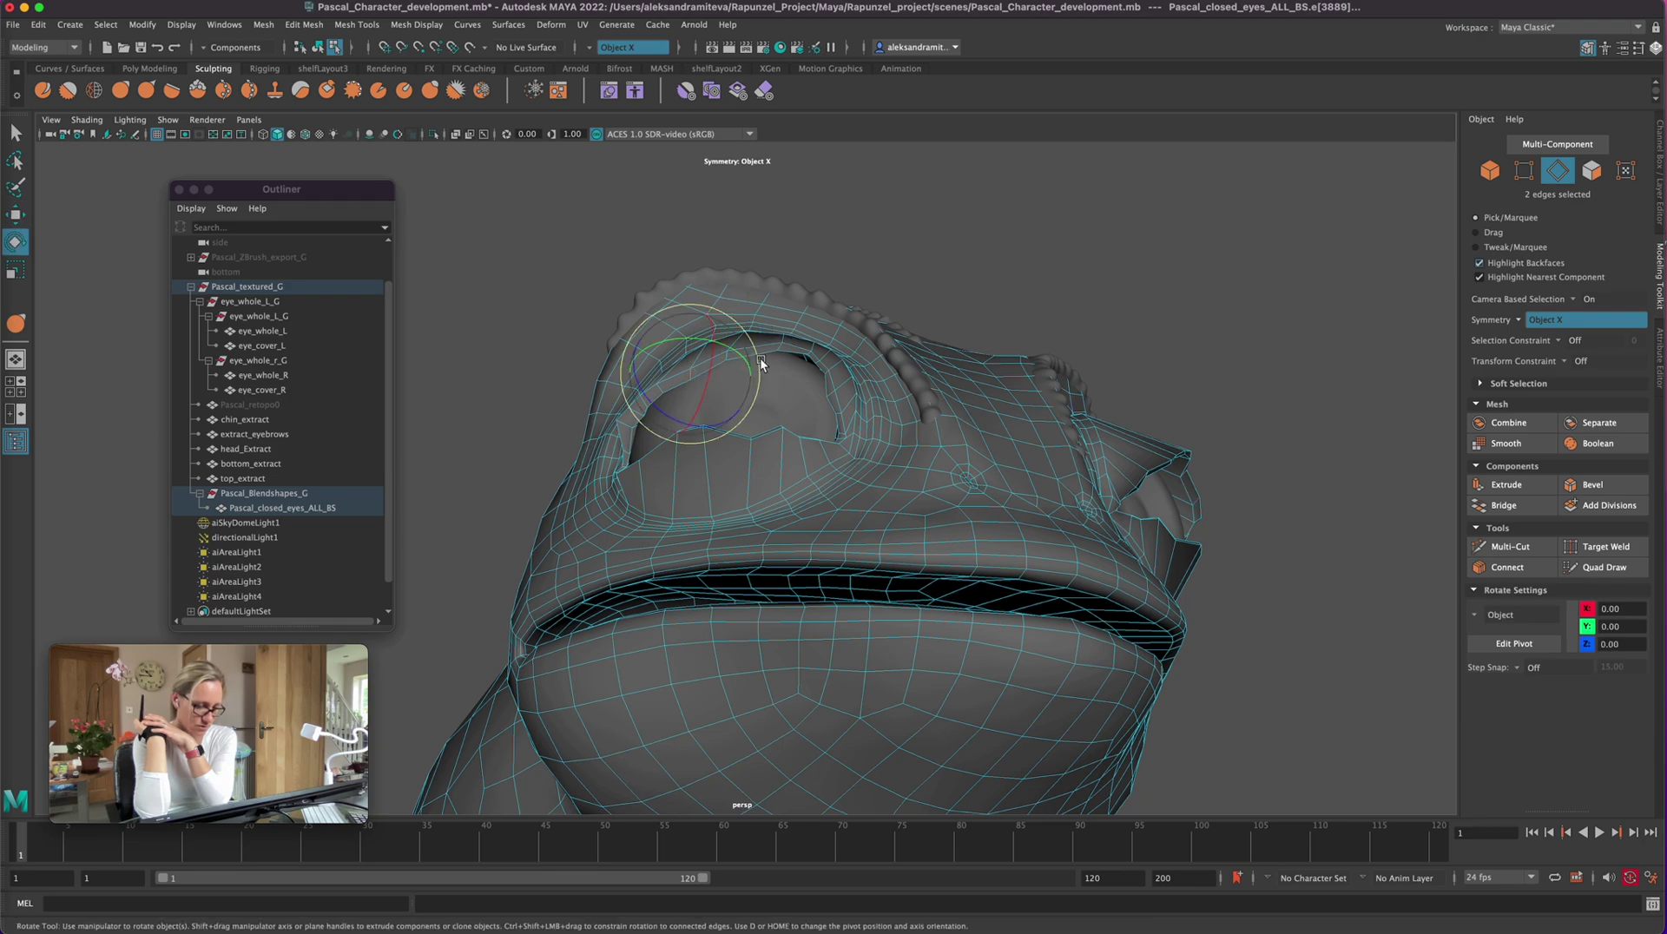
pyautogui.moveTo(764, 365); pyautogui.dragTo(690, 368)
pyautogui.press('w')
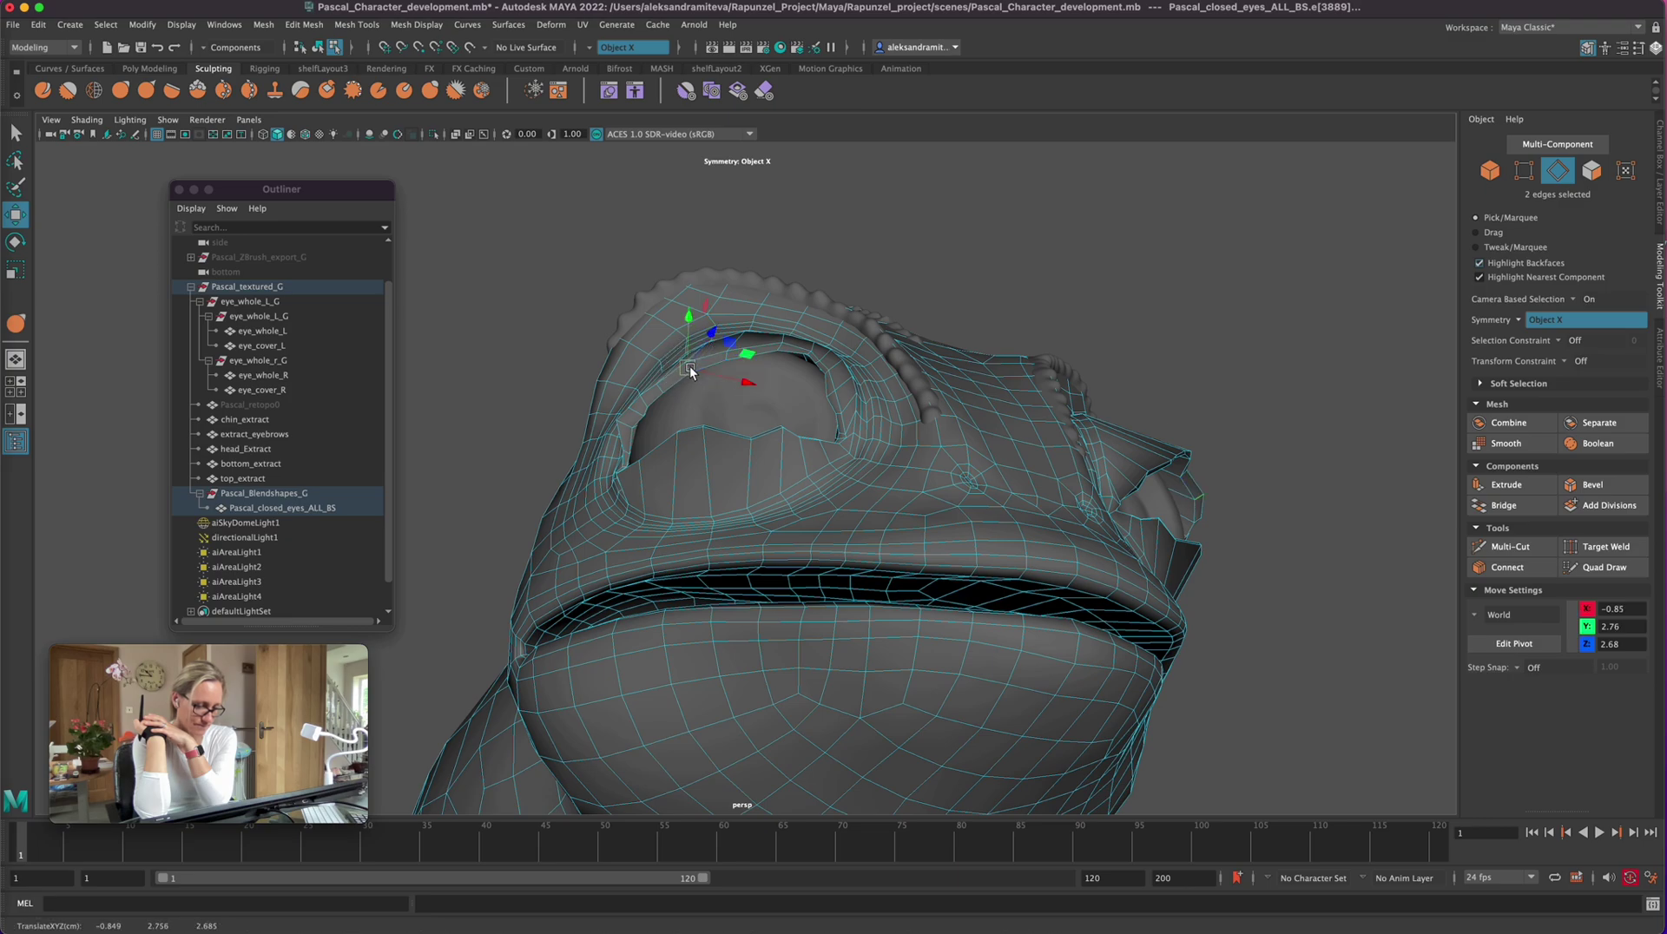
pyautogui.keyDown('alt'); pyautogui.moveTo(1258, 397); pyautogui.dragTo(1283, 438); pyautogui.keyUp('alt')
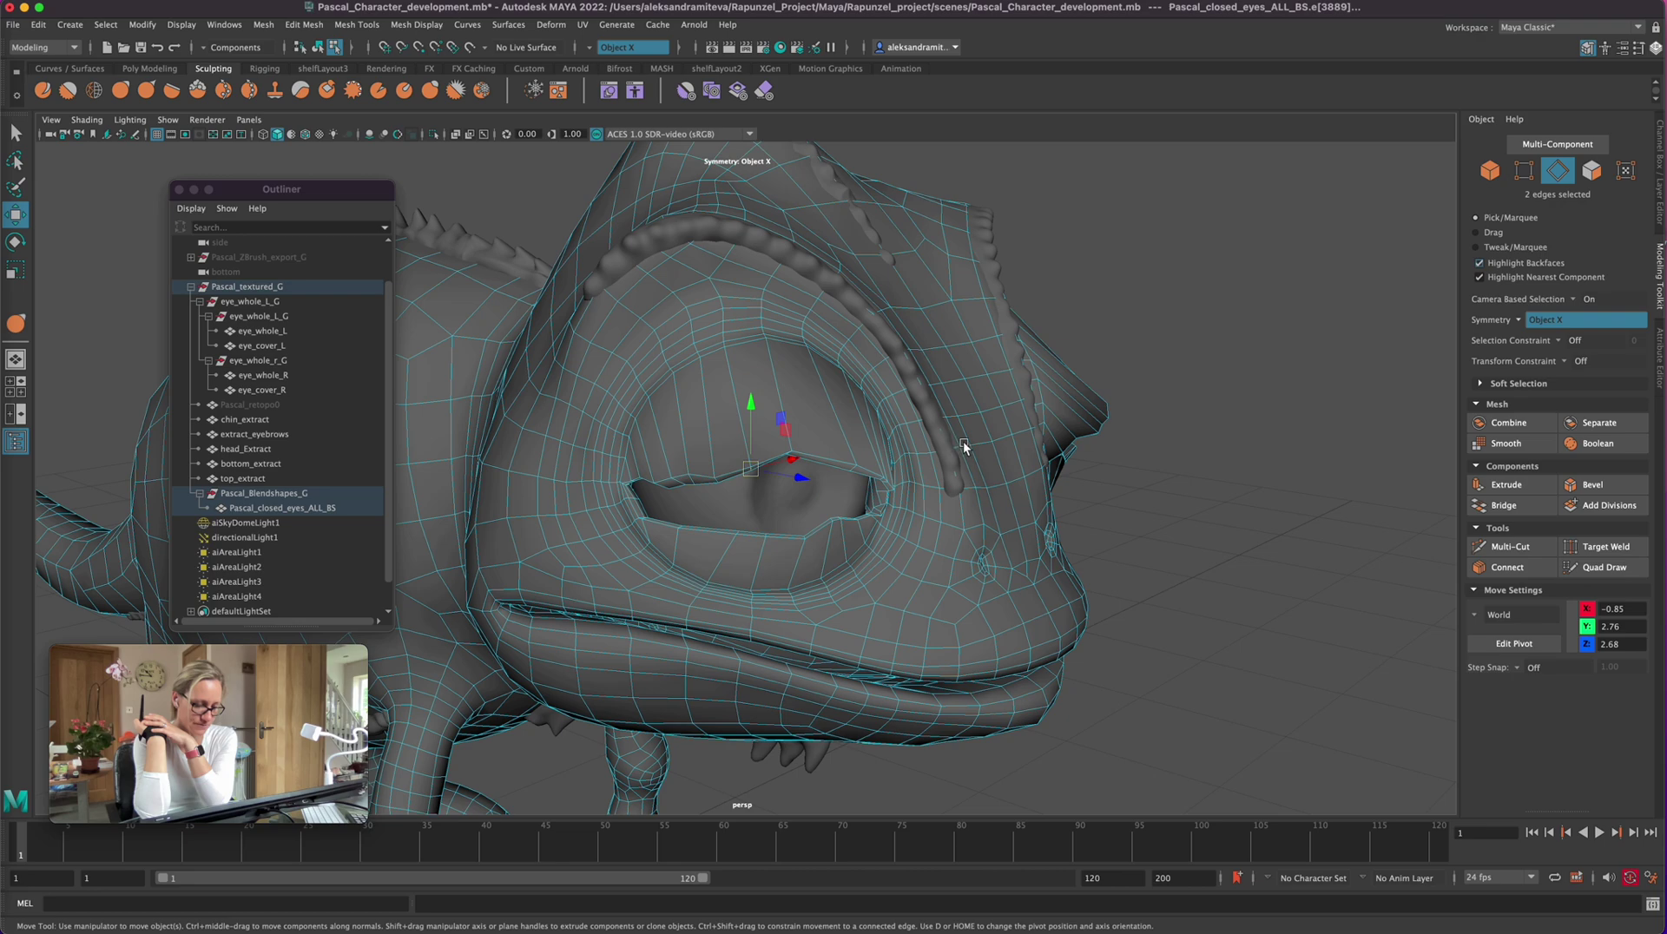
pyautogui.keyDown('alt'); pyautogui.moveTo(1214, 498); pyautogui.dragTo(1227, 493, button='right'); pyautogui.keyUp('alt')
pyautogui.click(1200, 504)
pyautogui.keyDown('alt'); pyautogui.moveTo(1200, 503); pyautogui.dragTo(1190, 510); pyautogui.keyUp('alt')
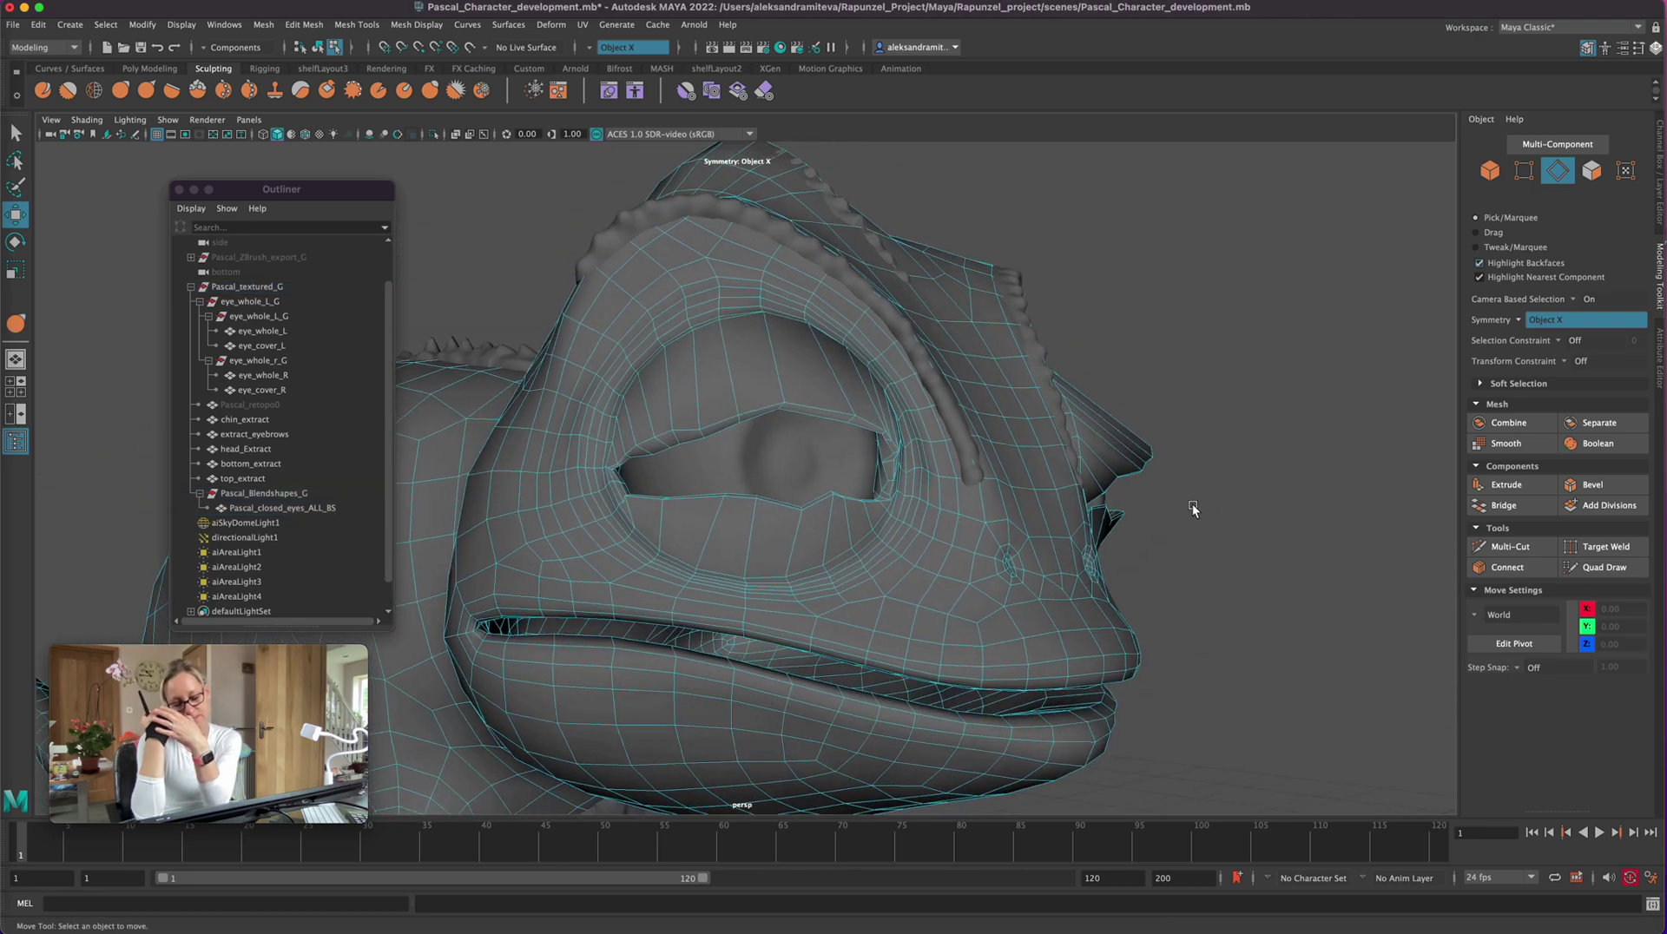
# Step: Move the middle upper eyelid rim edge to about X -0.76, Y 2.77, Z 2.73 and save the scene
pyautogui.click(799, 410)
pyautogui.moveTo(782, 407); pyautogui.dragTo(777, 416)
pyautogui.press('super+s')
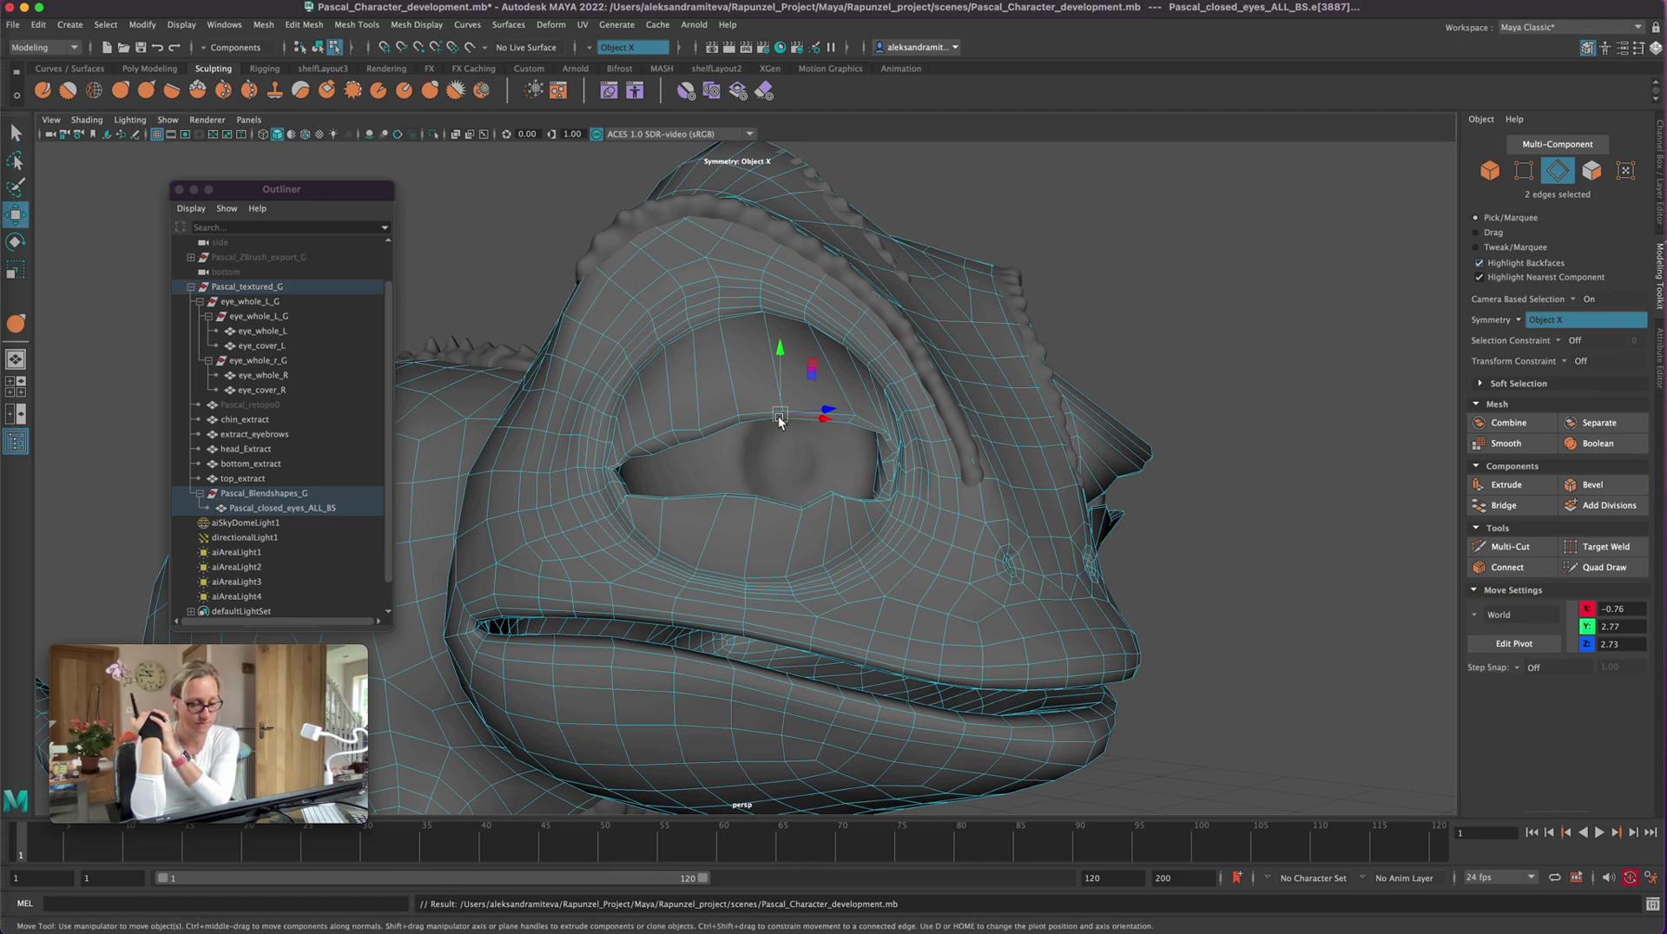
# Step: Raise the lower eyelid rim edge beneath the middle of the eyeball to about Y 2.58
pyautogui.click(800, 507)
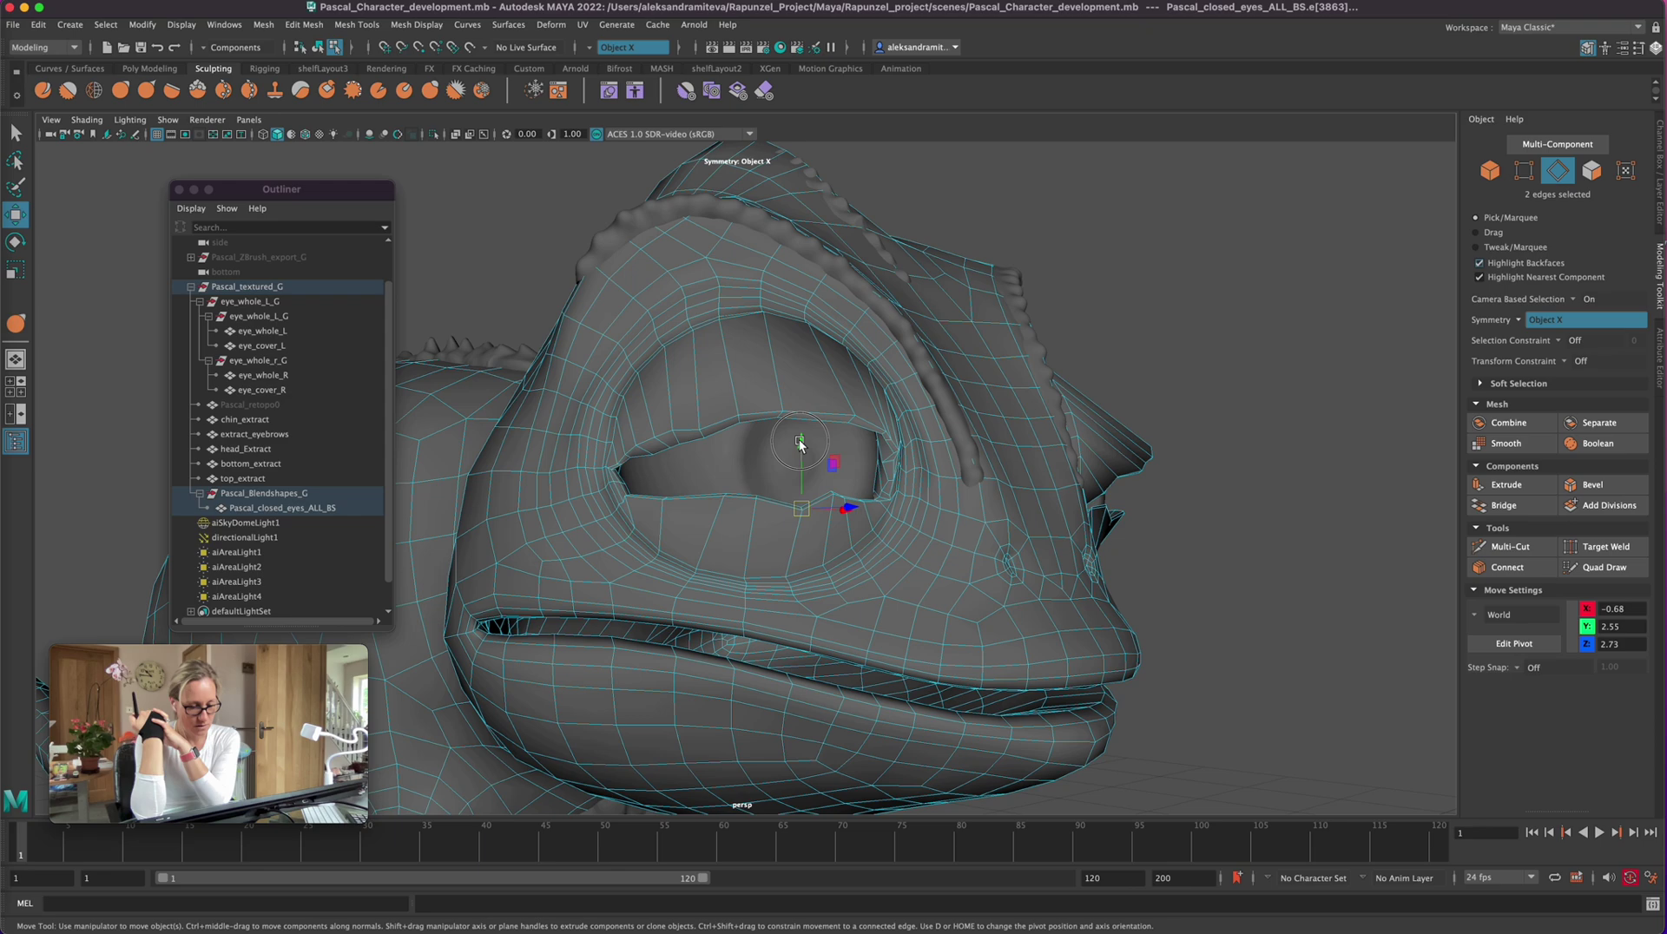
pyautogui.moveTo(799, 445); pyautogui.dragTo(800, 434)
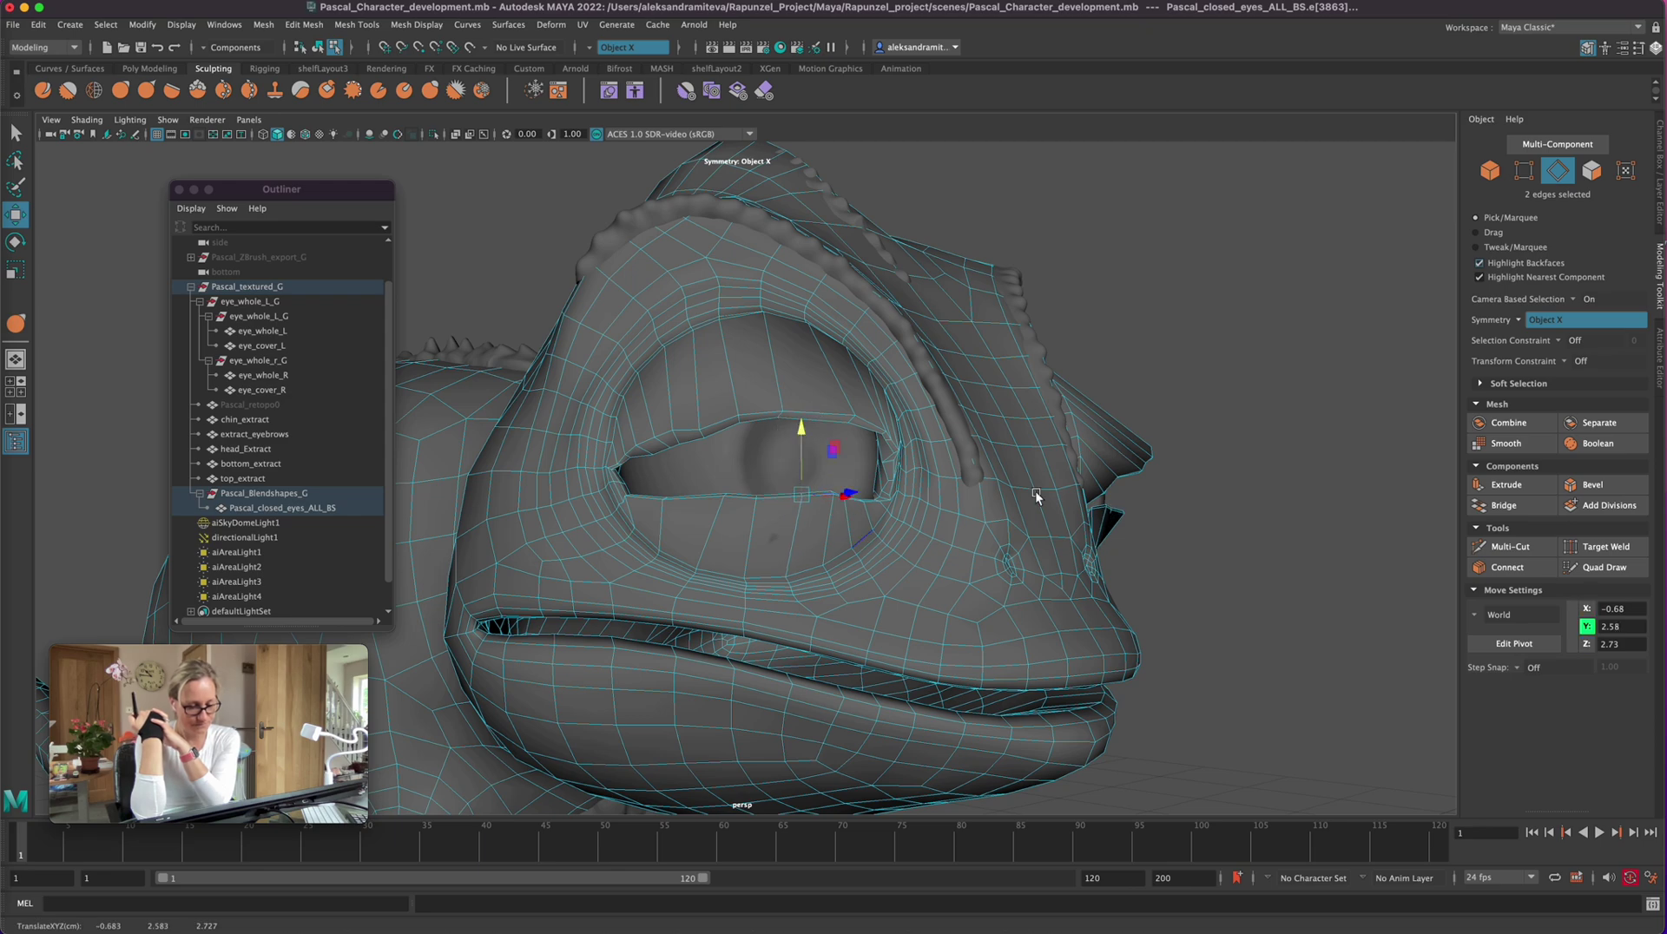
pyautogui.keyDown('alt'); pyautogui.moveTo(1034, 491); pyautogui.dragTo(1213, 524); pyautogui.keyUp('alt')
# Step: Move the lower eyelid rim edge in the outer half of the eye to about X -0.88, Y 2.58, Z 2.57
pyautogui.moveTo(916, 537); pyautogui.dragTo(764, 556)
pyautogui.click(799, 552)
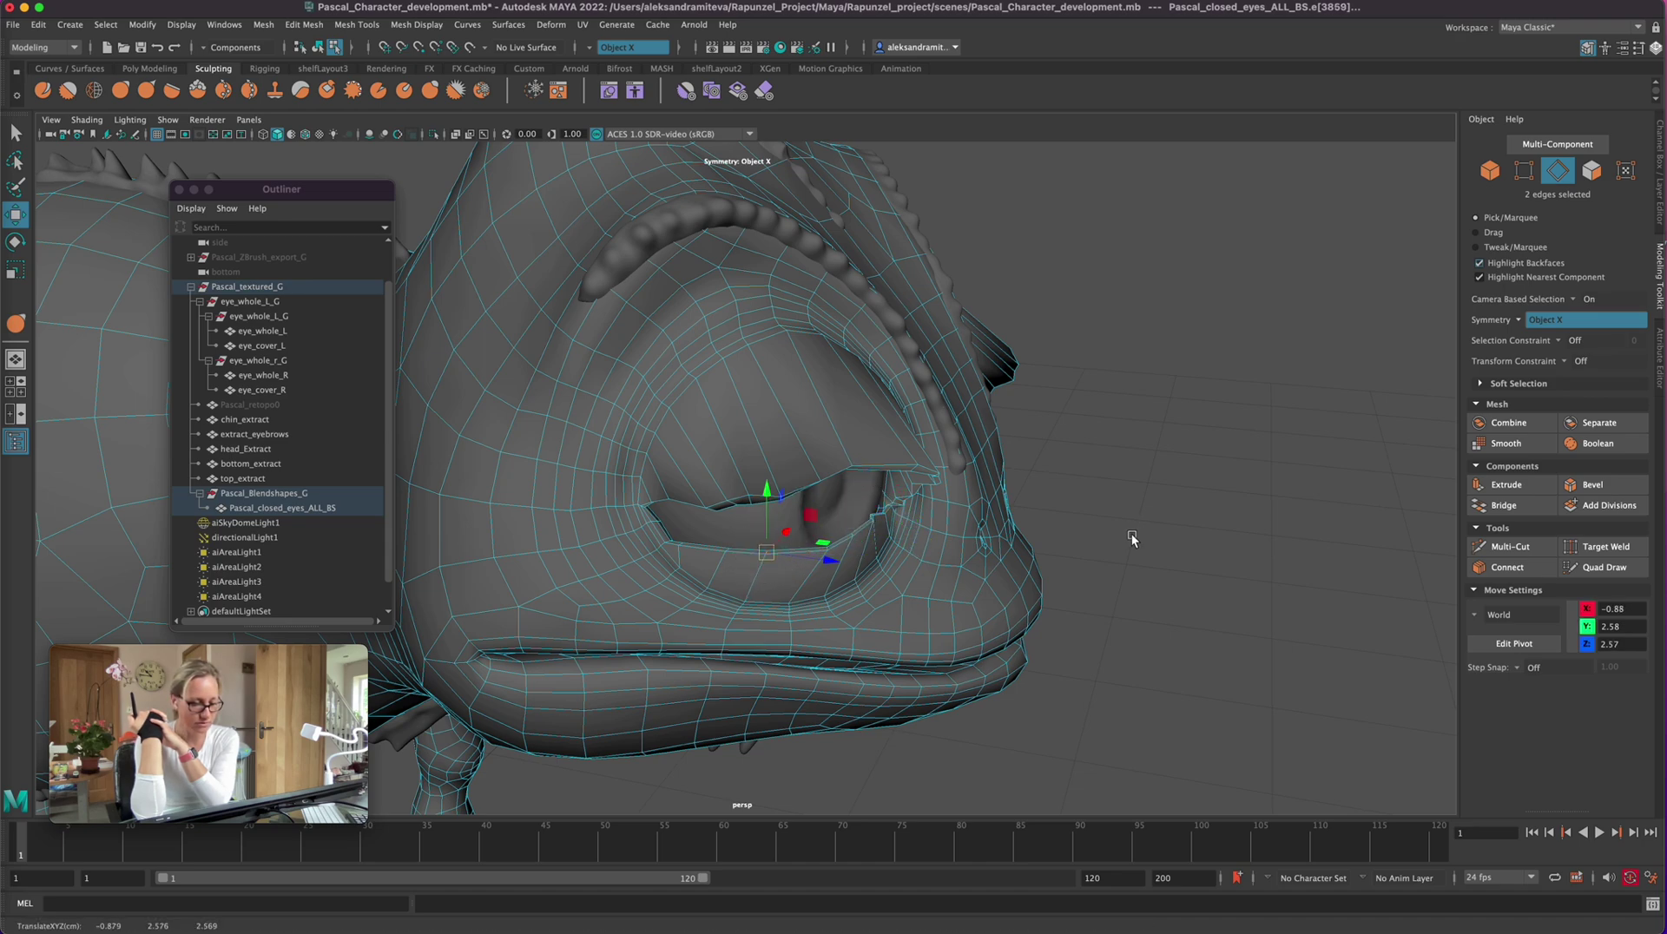
pyautogui.moveTo(1132, 538)
pyautogui.keyDown('alt'); pyautogui.mouseDown()
pyautogui.moveTo(1105, 532)
pyautogui.moveTo(1128, 550)
pyautogui.mouseUp(); pyautogui.keyUp('alt')
pyautogui.click(1191, 560)
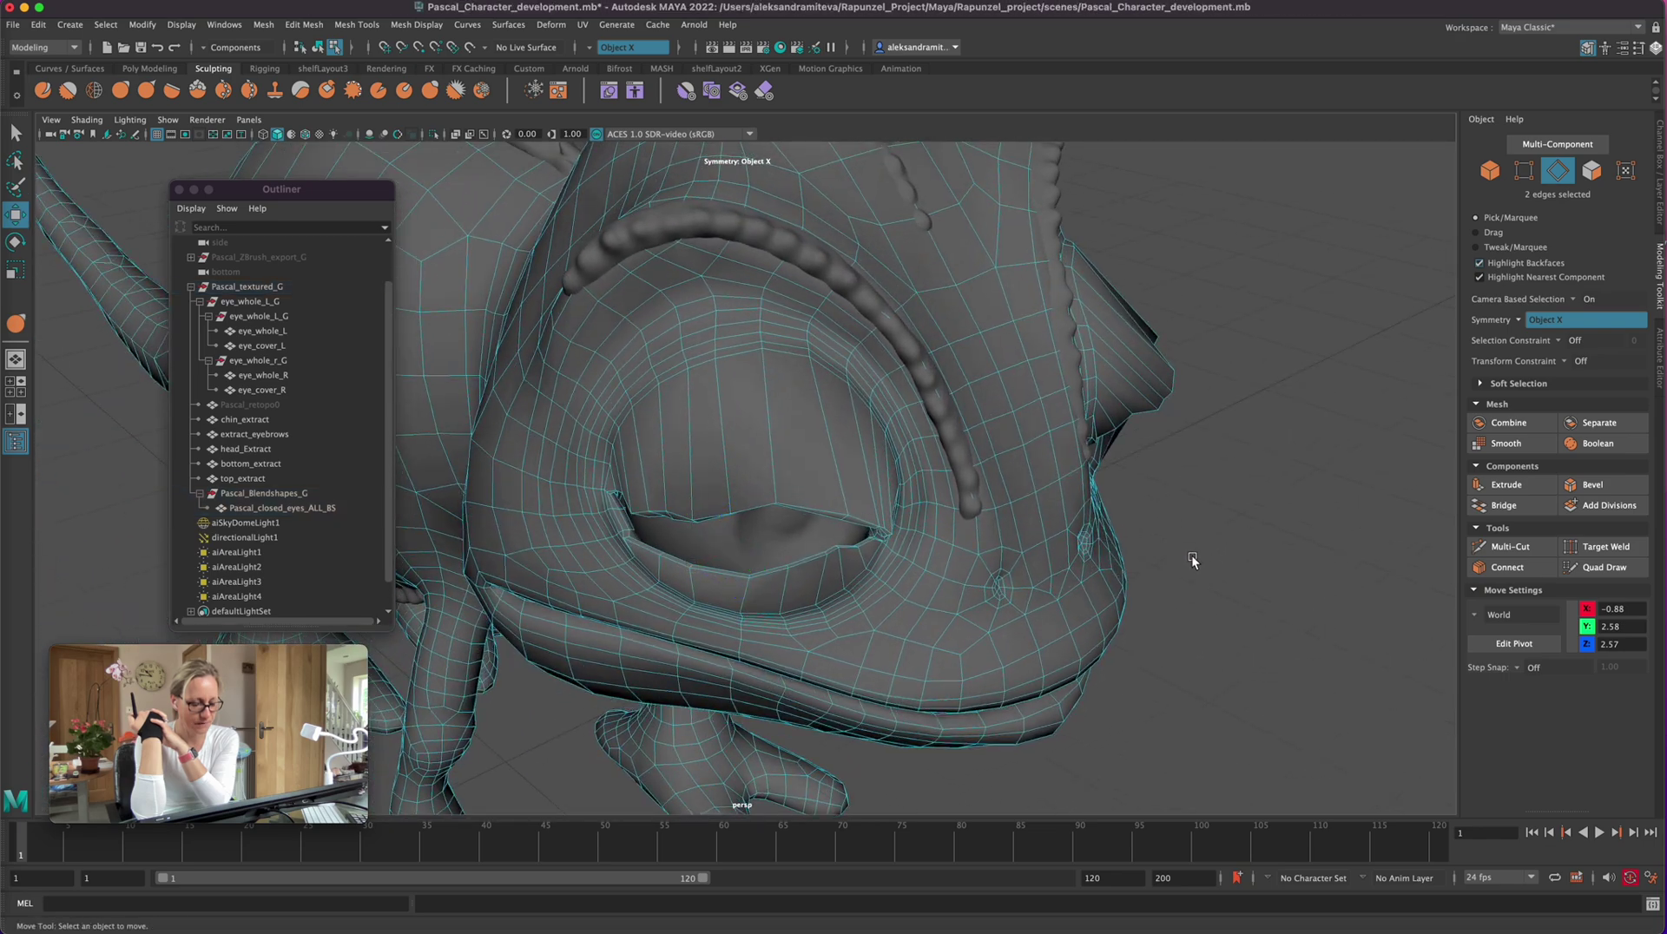
# Step: Adjust the middle lower eyelid rim edges around the eyeball, placing the innermost one at about X -0.73, Y 2.58, Z 2.72
pyautogui.click(749, 580)
pyautogui.moveTo(744, 578)
pyautogui.mouseDown()
pyautogui.moveTo(818, 561)
pyautogui.moveTo(774, 572)
pyautogui.mouseUp()
pyautogui.click(1243, 500)
pyautogui.click(787, 569)
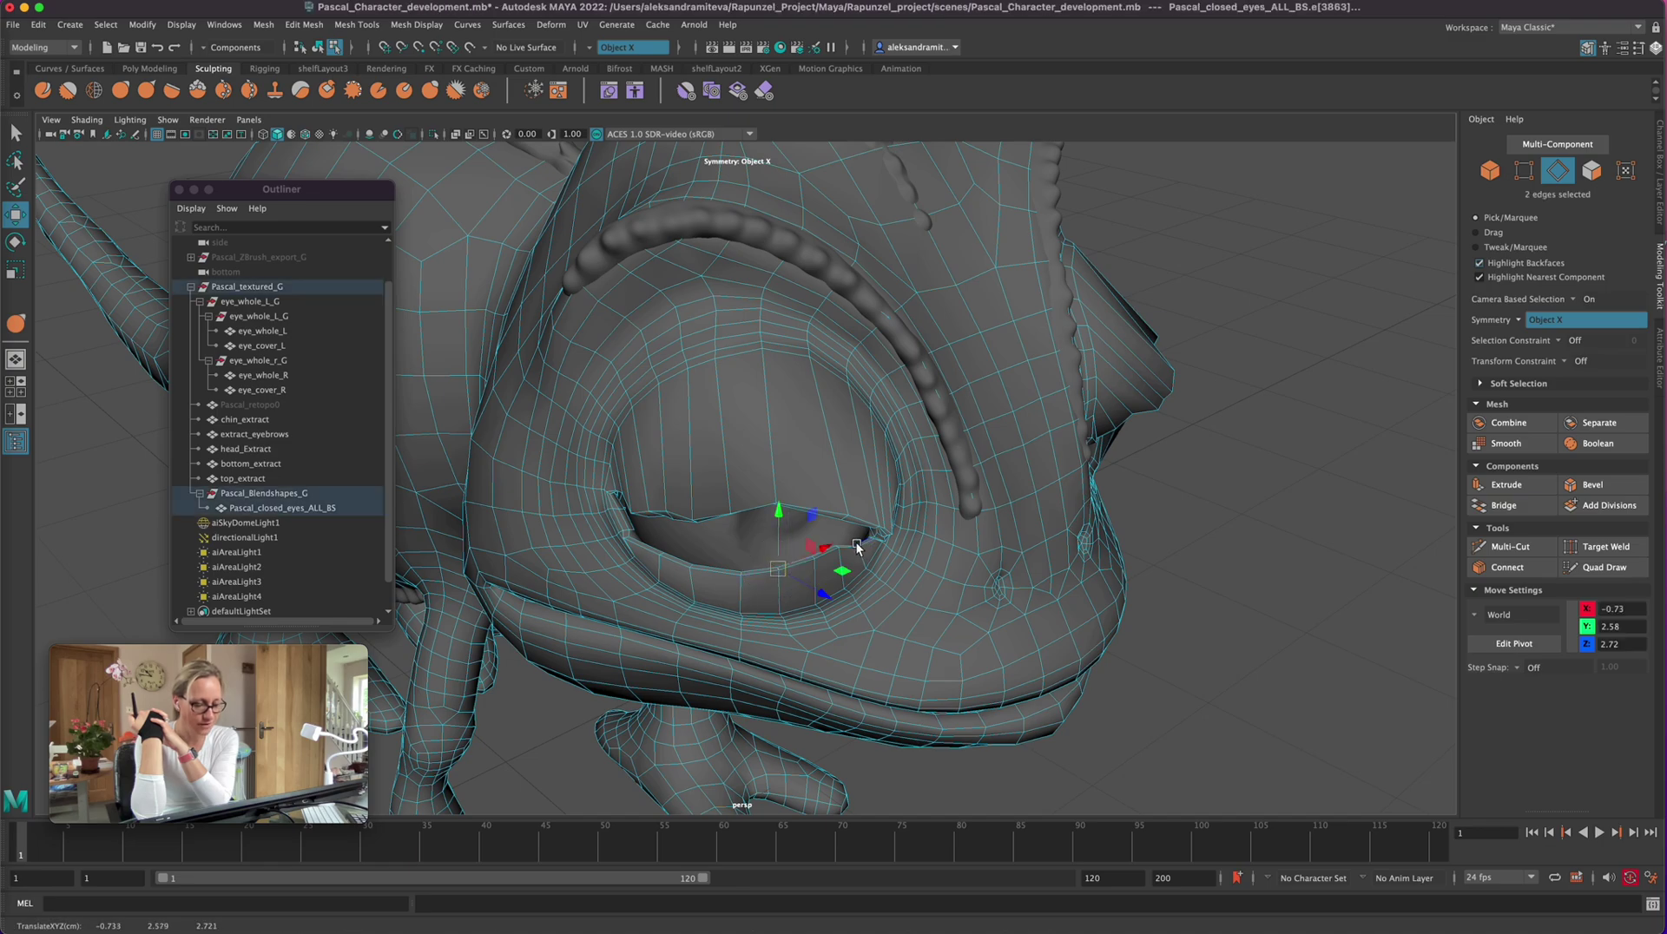
pyautogui.moveTo(1229, 501)
pyautogui.keyDown('alt'); pyautogui.mouseDown()
pyautogui.moveTo(1268, 491)
pyautogui.moveTo(1202, 496)
pyautogui.moveTo(1246, 509)
pyautogui.mouseUp(); pyautogui.keyUp('alt')
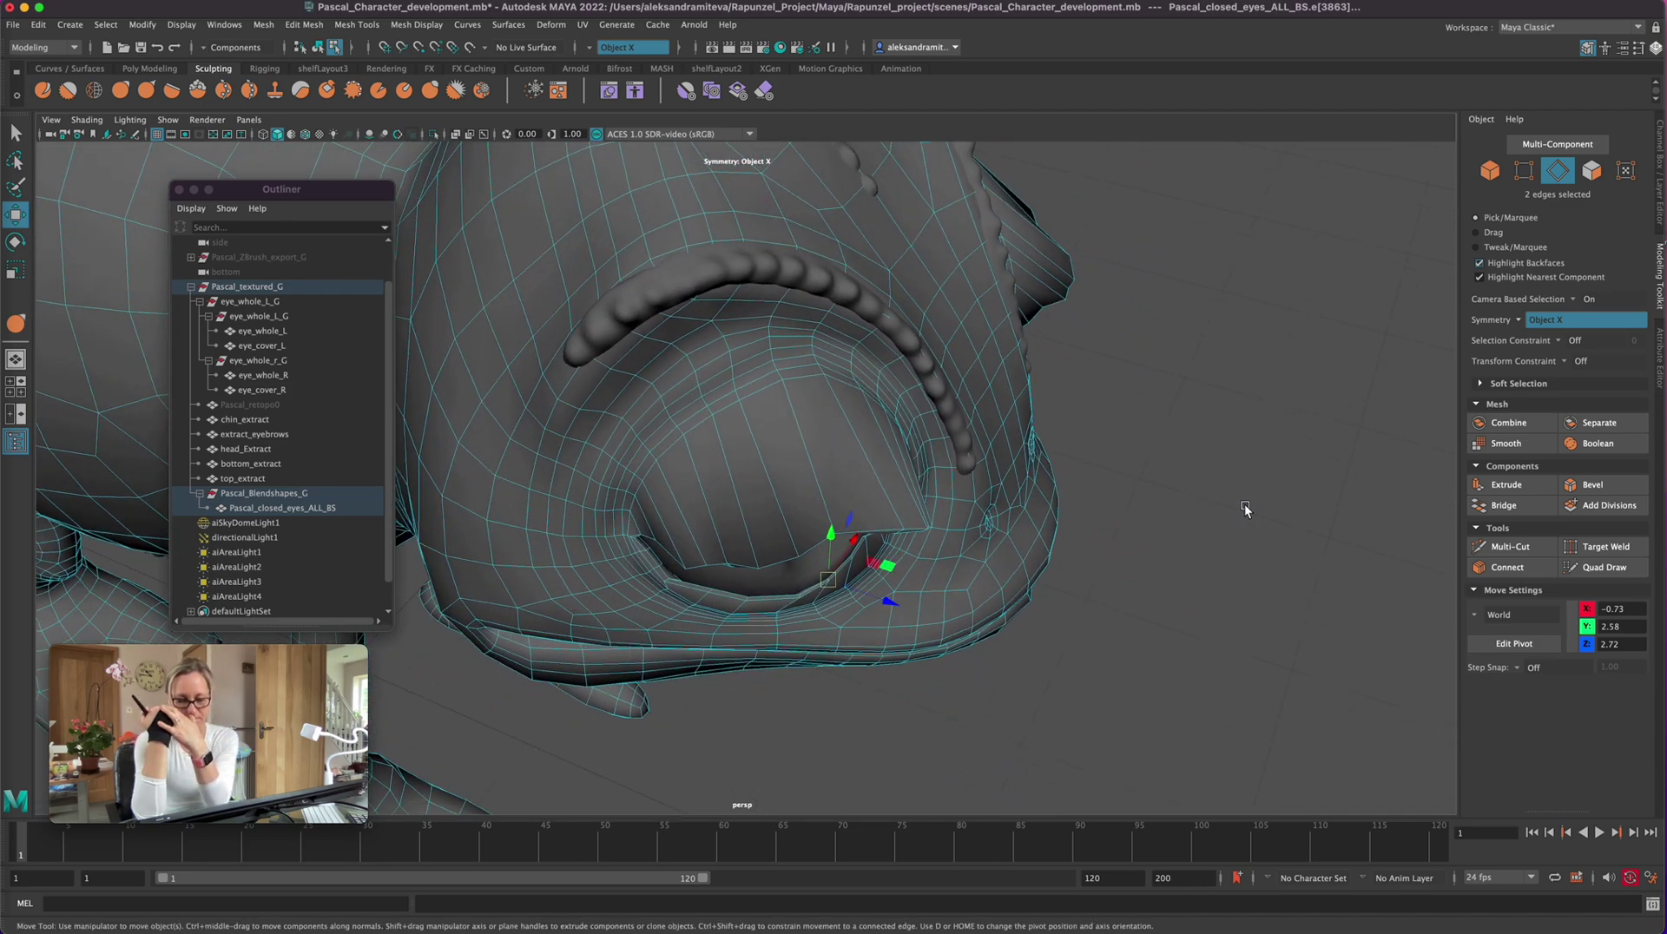
# Step: Reposition the lower eyelid rim edges near the outer eye corner, placing the outermost one at about X -0.90, Y 2.58, Z 2.34
pyautogui.click(685, 586)
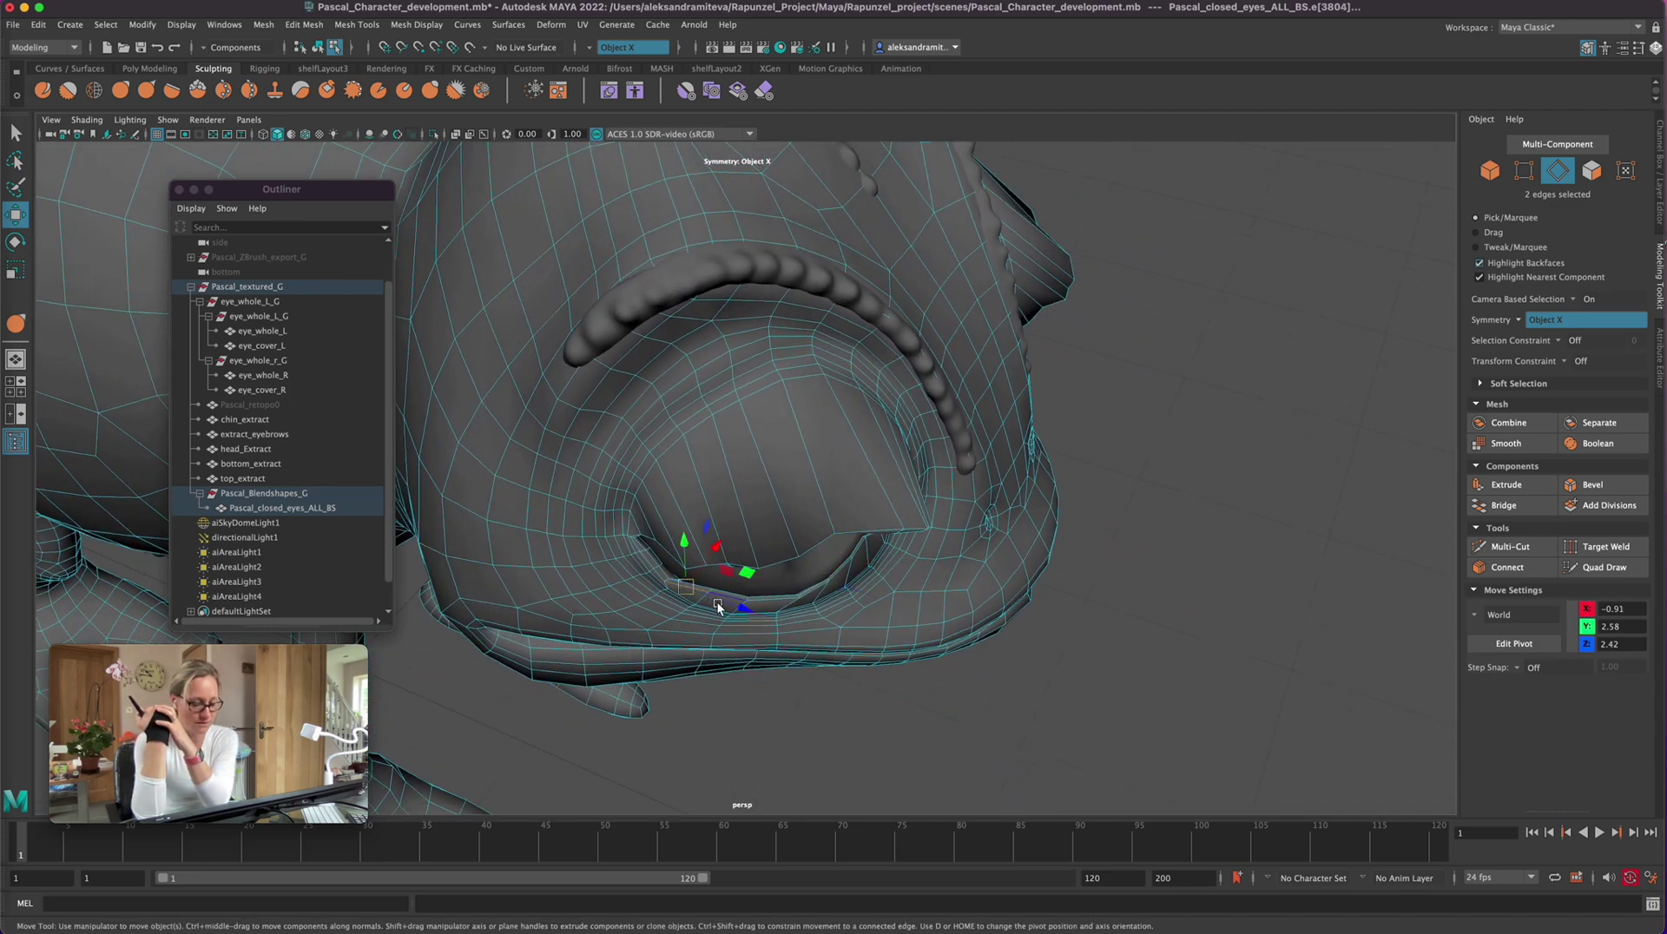
pyautogui.click(702, 537)
pyautogui.keyDown('alt'); pyautogui.moveTo(1142, 438); pyautogui.dragTo(1150, 435); pyautogui.keyUp('alt')
pyautogui.keyDown('alt'); pyautogui.moveTo(1149, 435); pyautogui.dragTo(1367, 496, button='right'); pyautogui.keyUp('alt')
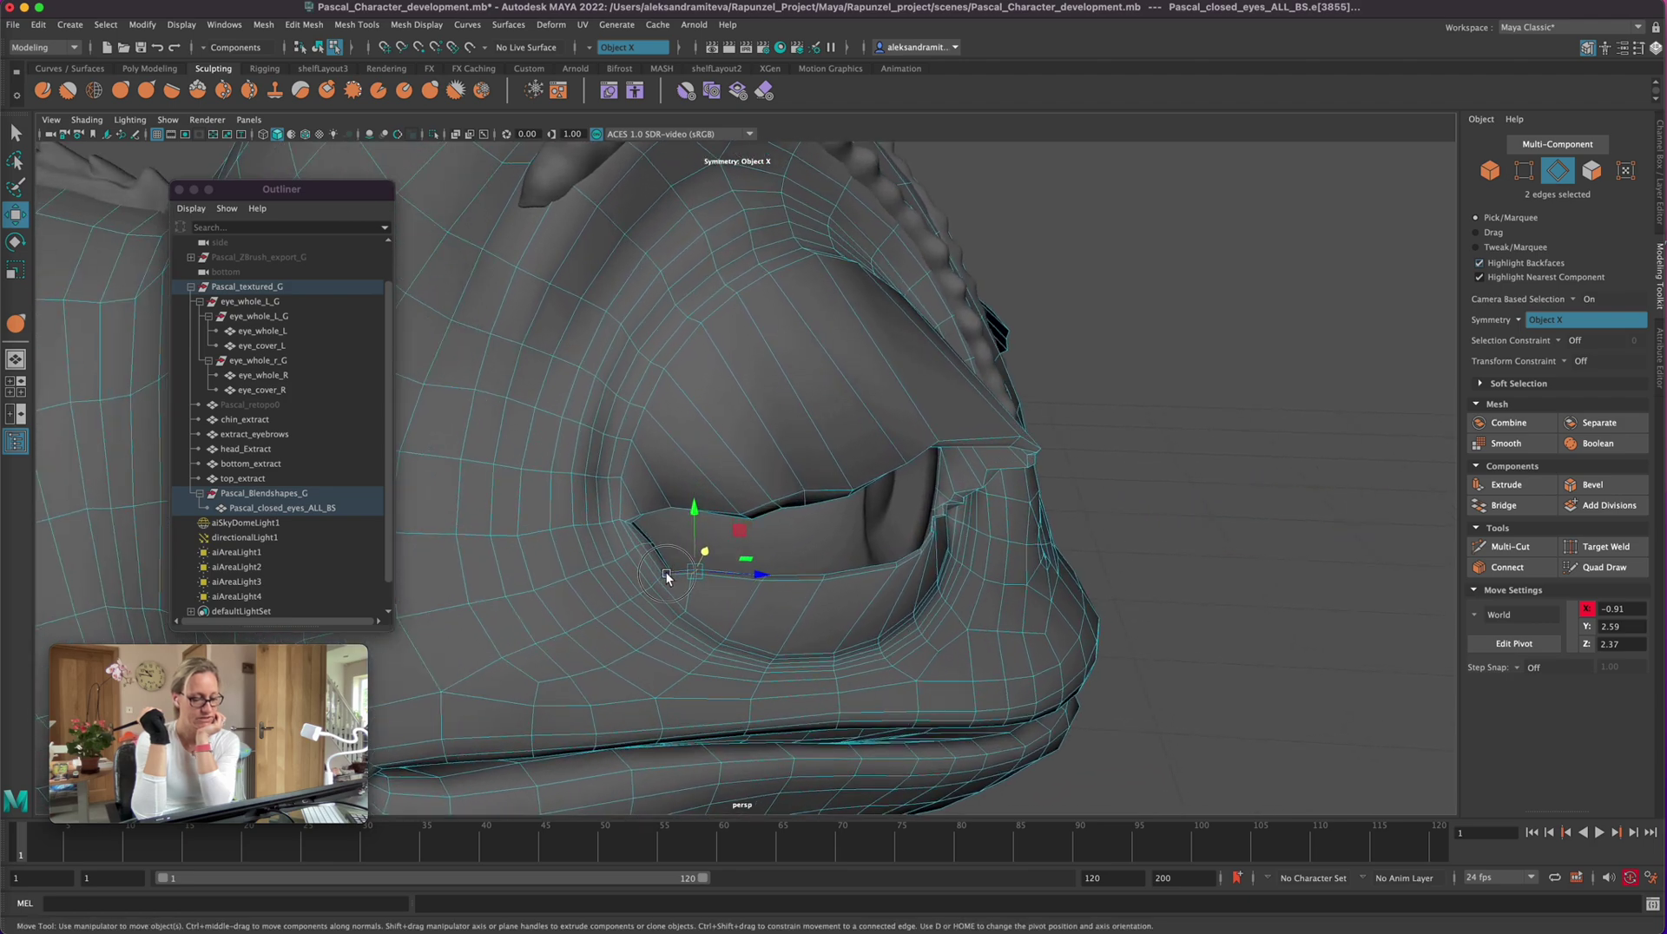
pyautogui.moveTo(667, 578); pyautogui.dragTo(685, 578)
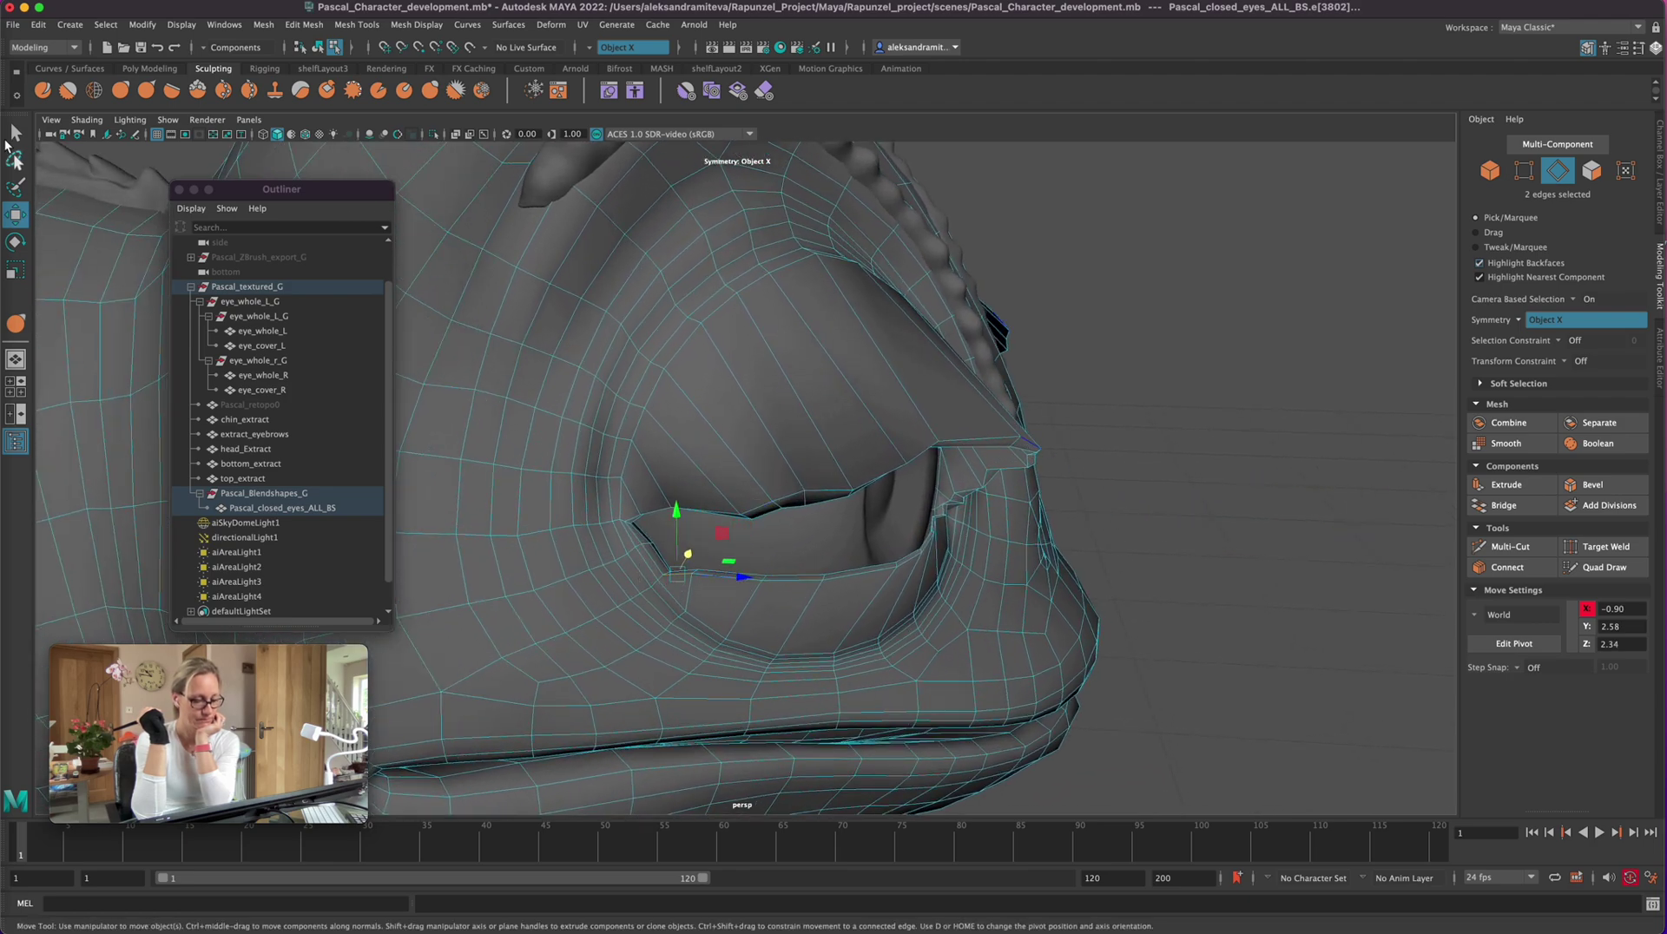
pyautogui.click(12, 136)
pyautogui.keyDown('alt'); pyautogui.moveTo(1144, 486); pyautogui.dragTo(1159, 533); pyautogui.keyUp('alt')
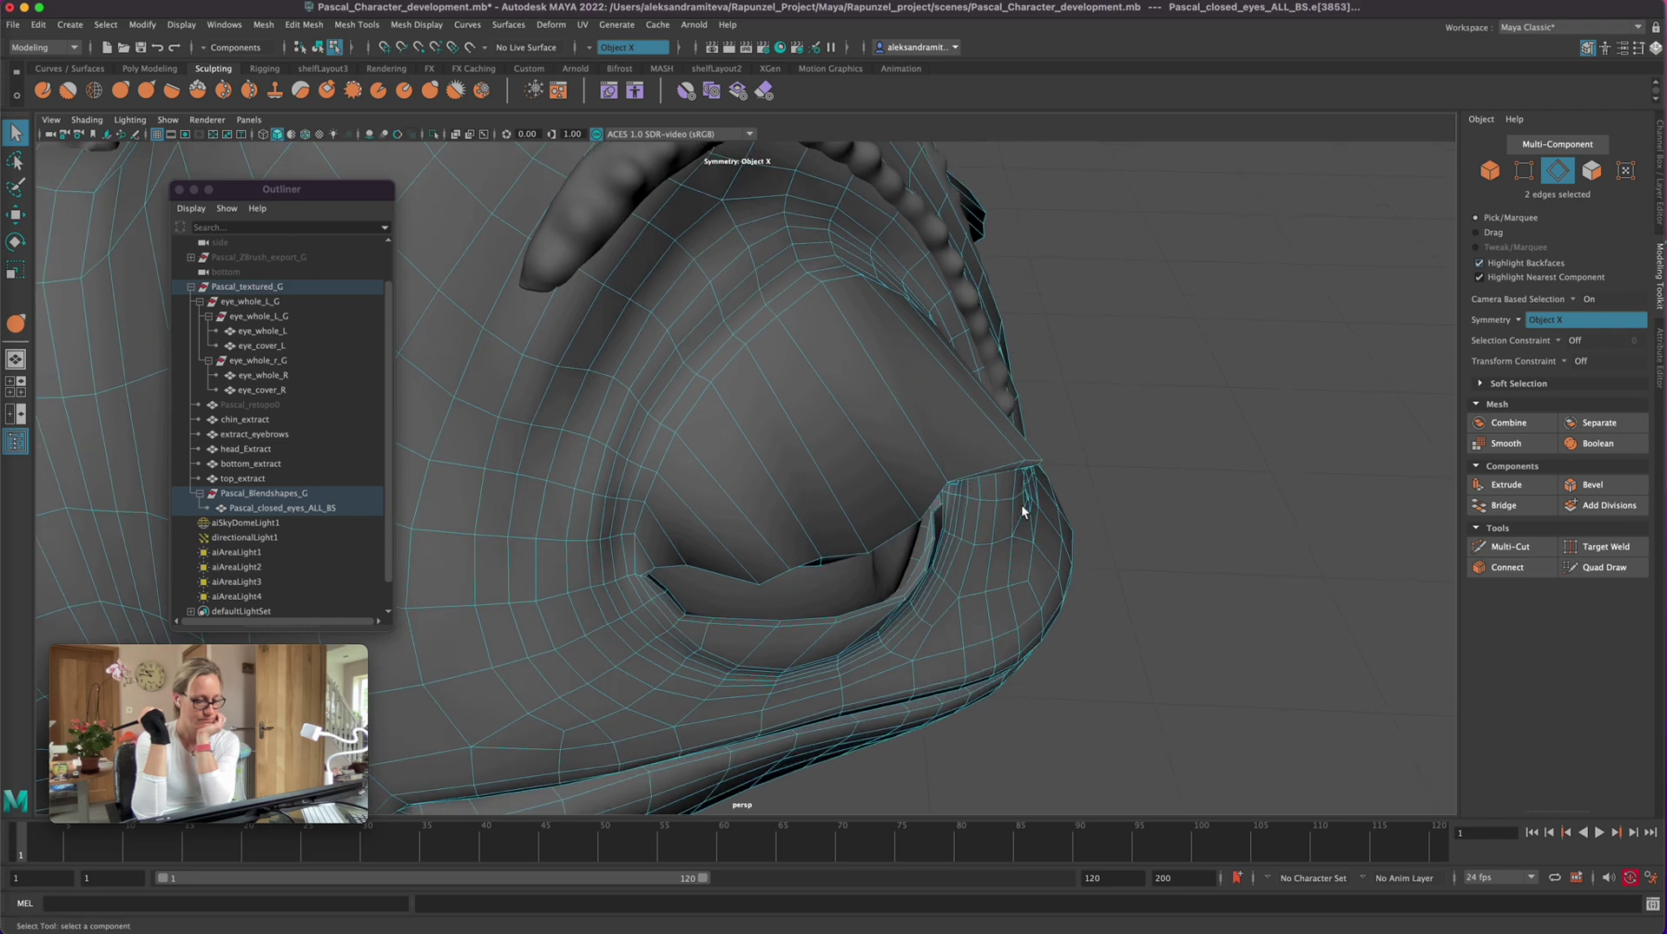
# Step: Raise the lower eyelid rim edge near the outer eye corner to about X -0.88, Y 2.61, Z 2.32
pyautogui.keyDown('alt'); pyautogui.moveTo(1021, 504); pyautogui.dragTo(1133, 507); pyautogui.keyUp('alt')
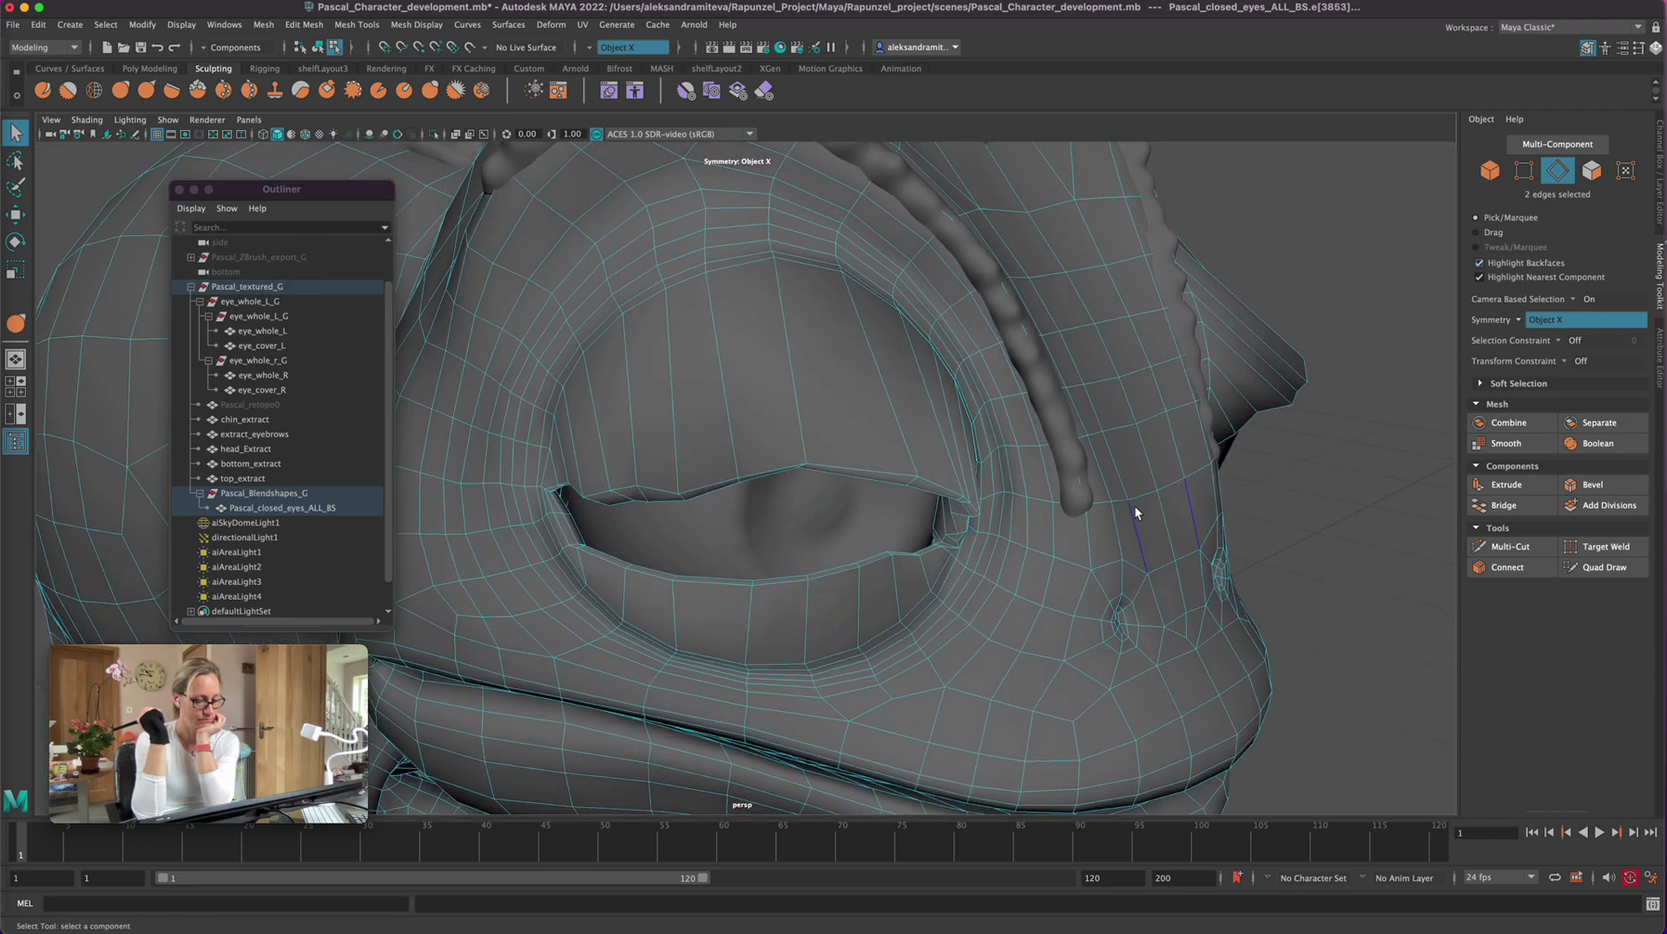
pyautogui.press('w')
pyautogui.moveTo(575, 491); pyautogui.dragTo(570, 460)
pyautogui.moveTo(1250, 560)
pyautogui.keyDown('alt'); pyautogui.mouseDown()
pyautogui.moveTo(1276, 562)
pyautogui.moveTo(1267, 545)
pyautogui.mouseUp(); pyautogui.keyUp('alt')
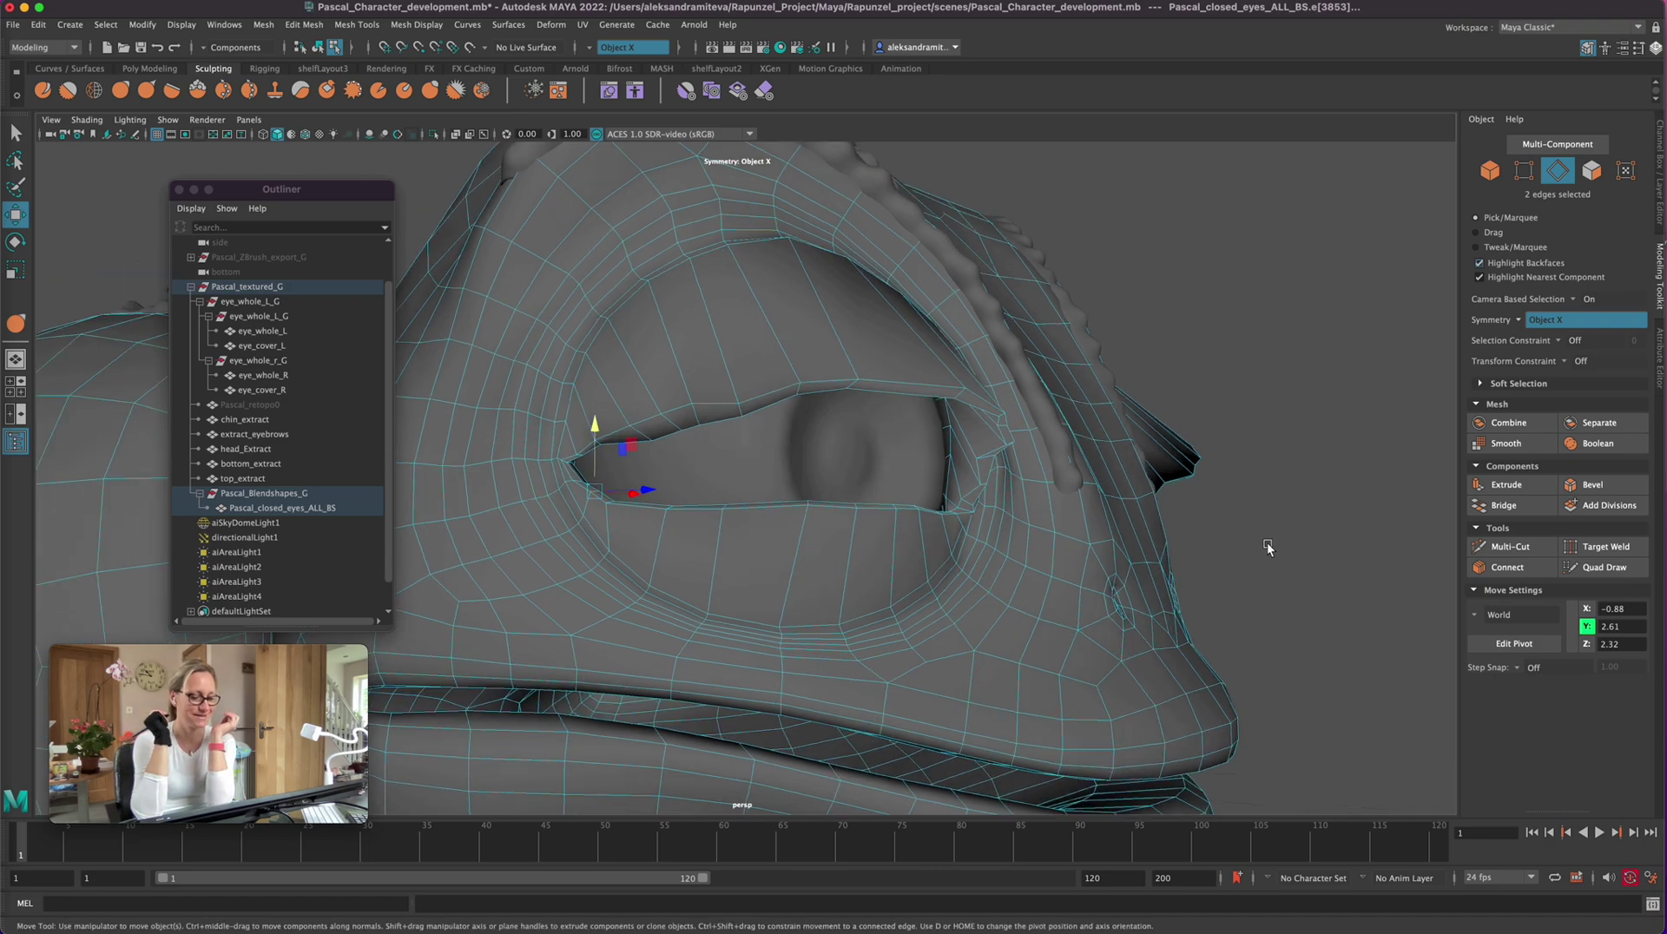
# Step: Reposition the rim edge at the outer eye corner, lowering it to about Y 2.65
pyautogui.click(595, 472)
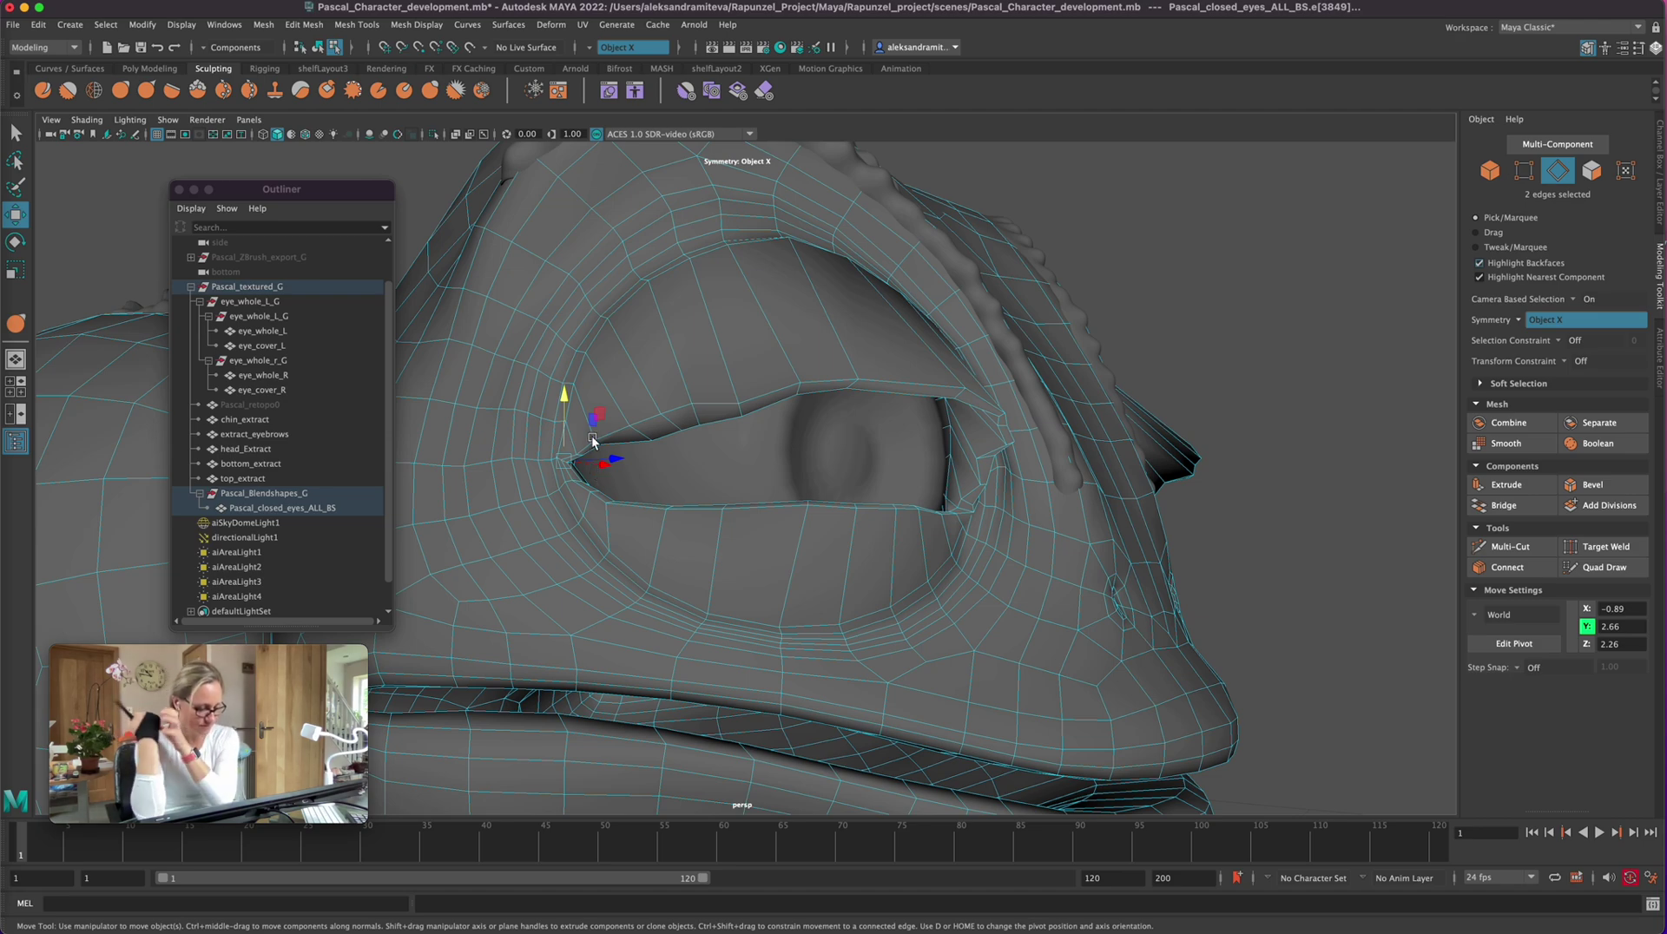
pyautogui.moveTo(565, 396); pyautogui.dragTo(563, 402)
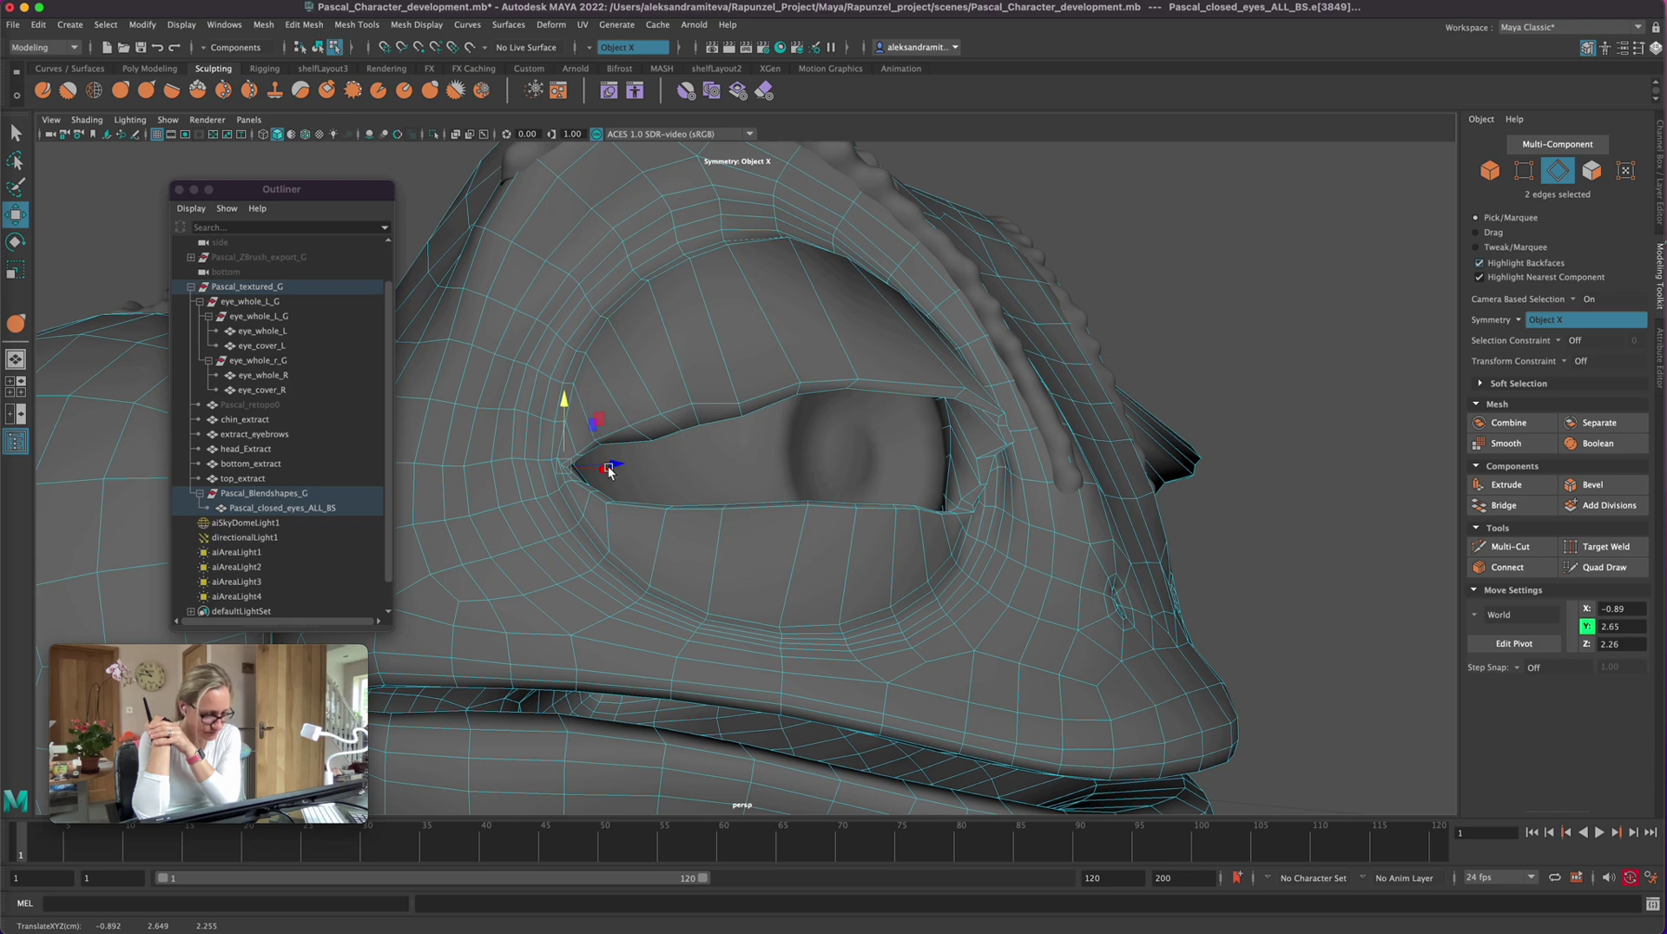
pyautogui.moveTo(609, 469); pyautogui.dragTo(614, 474)
pyautogui.keyDown('alt'); pyautogui.moveTo(744, 576); pyautogui.dragTo(778, 550); pyautogui.keyUp('alt')
pyautogui.moveTo(634, 502); pyautogui.dragTo(688, 520)
pyautogui.keyDown('alt'); pyautogui.moveTo(1042, 391); pyautogui.dragTo(1136, 405); pyautogui.keyUp('alt')
pyautogui.click(1136, 405)
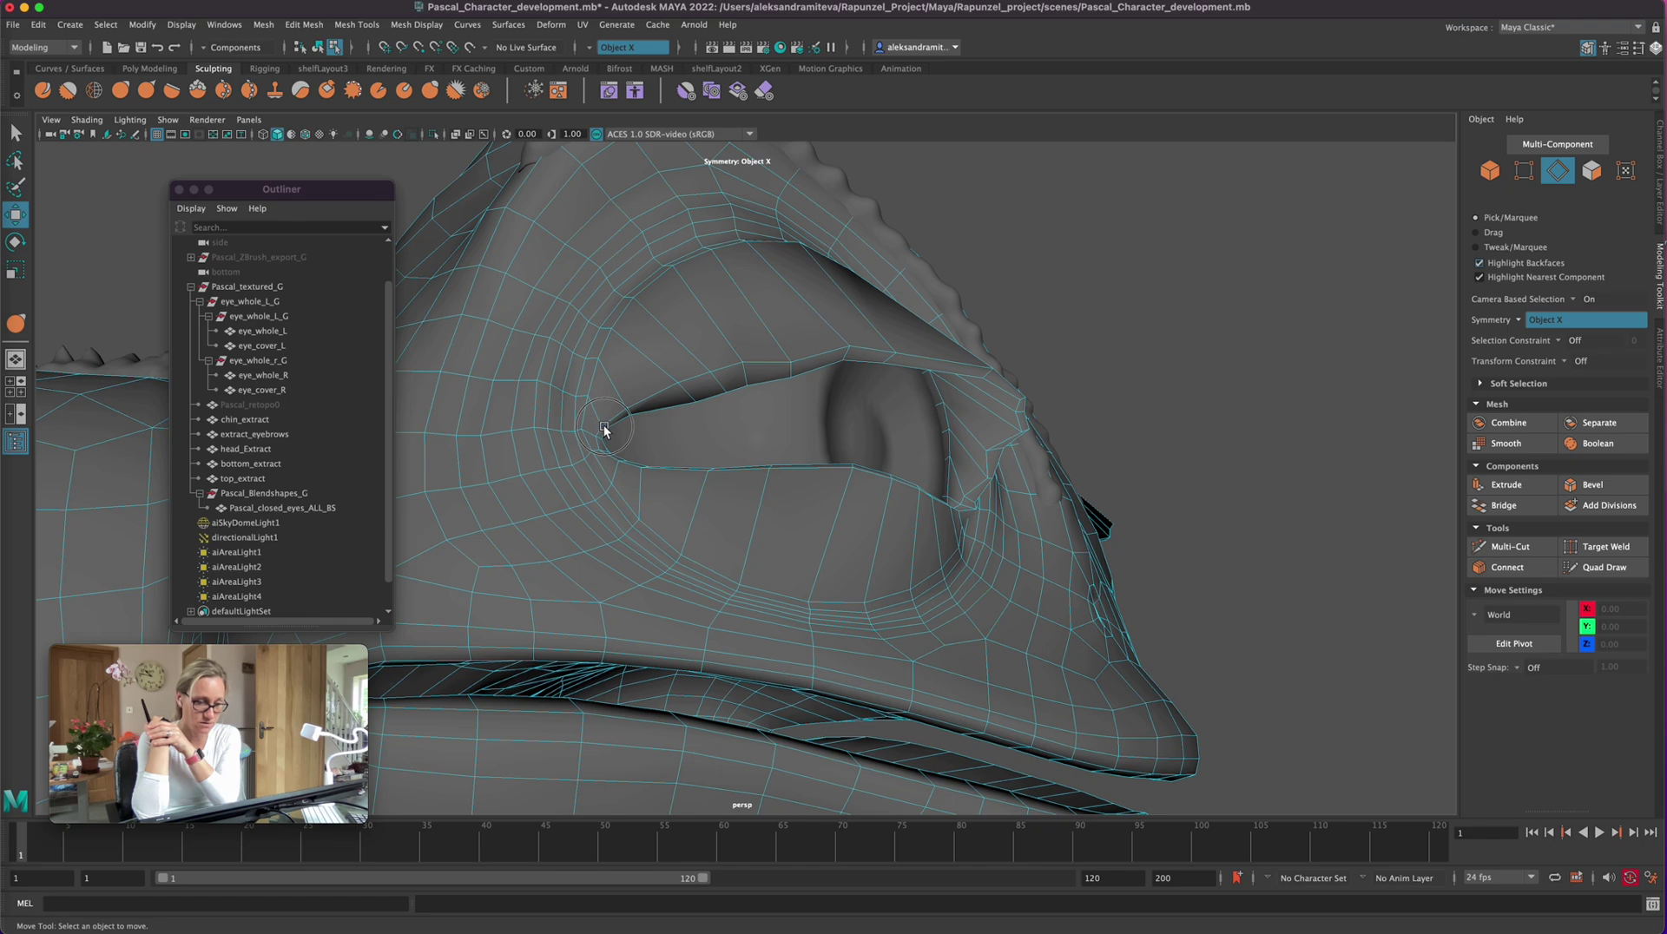
# Step: Move the rim edge just above the outer eye corner to about X -0.87, Y 2.65, Z 2.28
pyautogui.click(603, 425)
pyautogui.moveTo(610, 430); pyautogui.dragTo(614, 420)
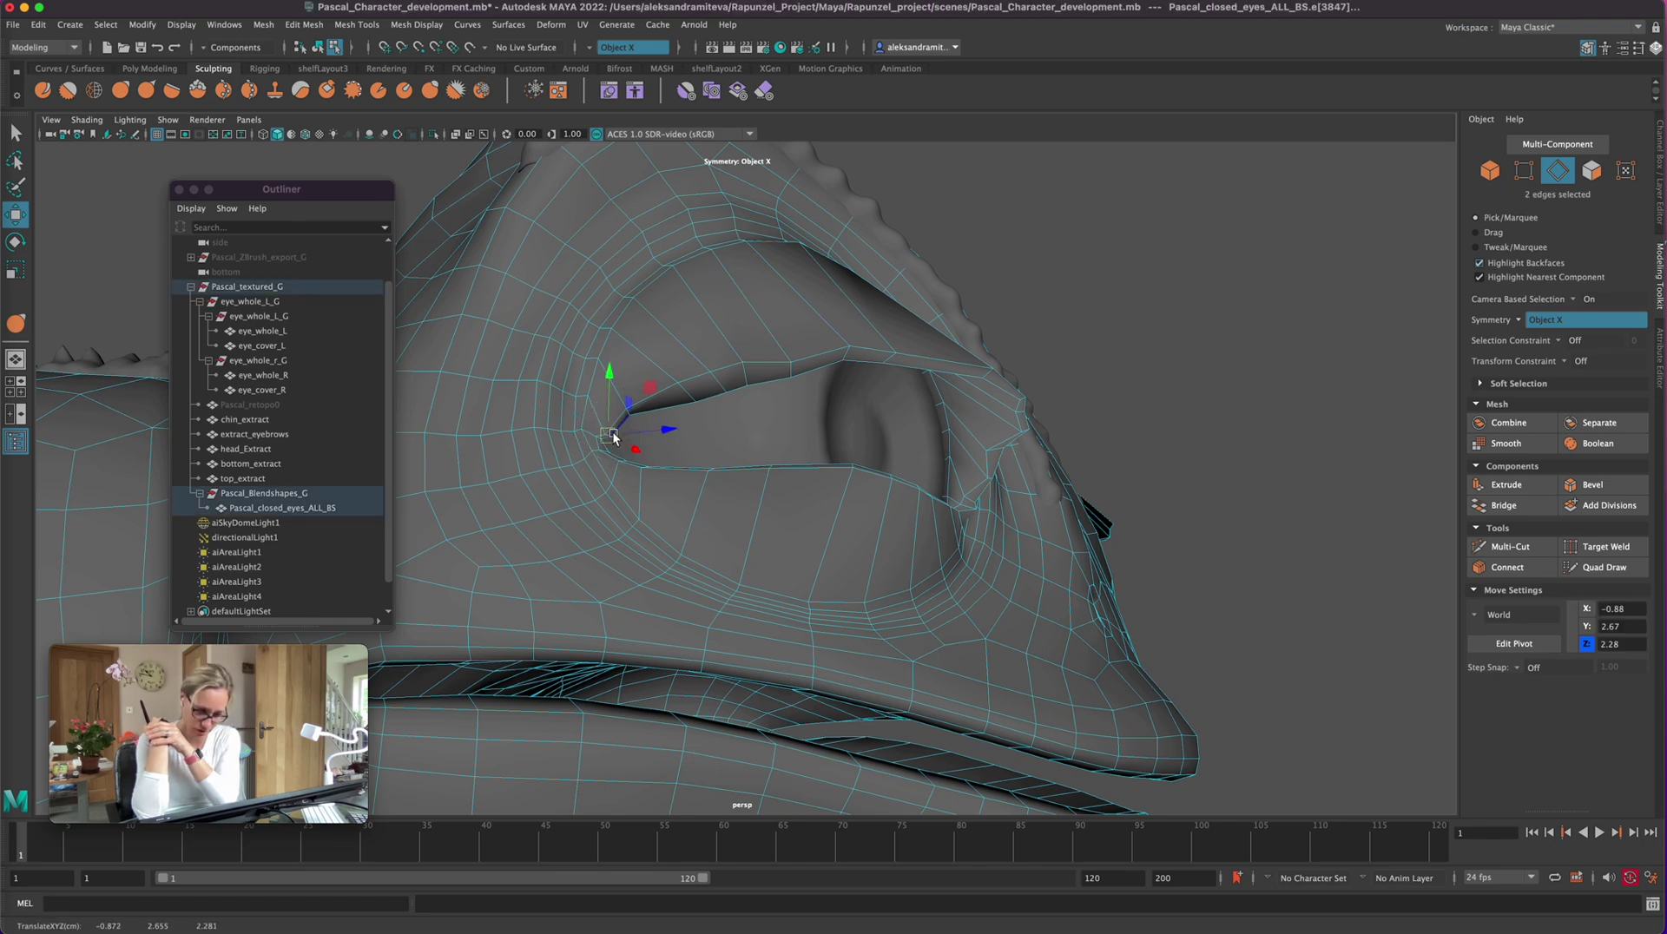
pyautogui.moveTo(1172, 387)
pyautogui.keyDown('alt'); pyautogui.mouseDown()
pyautogui.moveTo(1198, 421)
pyautogui.moveTo(1194, 404)
pyautogui.mouseUp(); pyautogui.keyUp('alt')
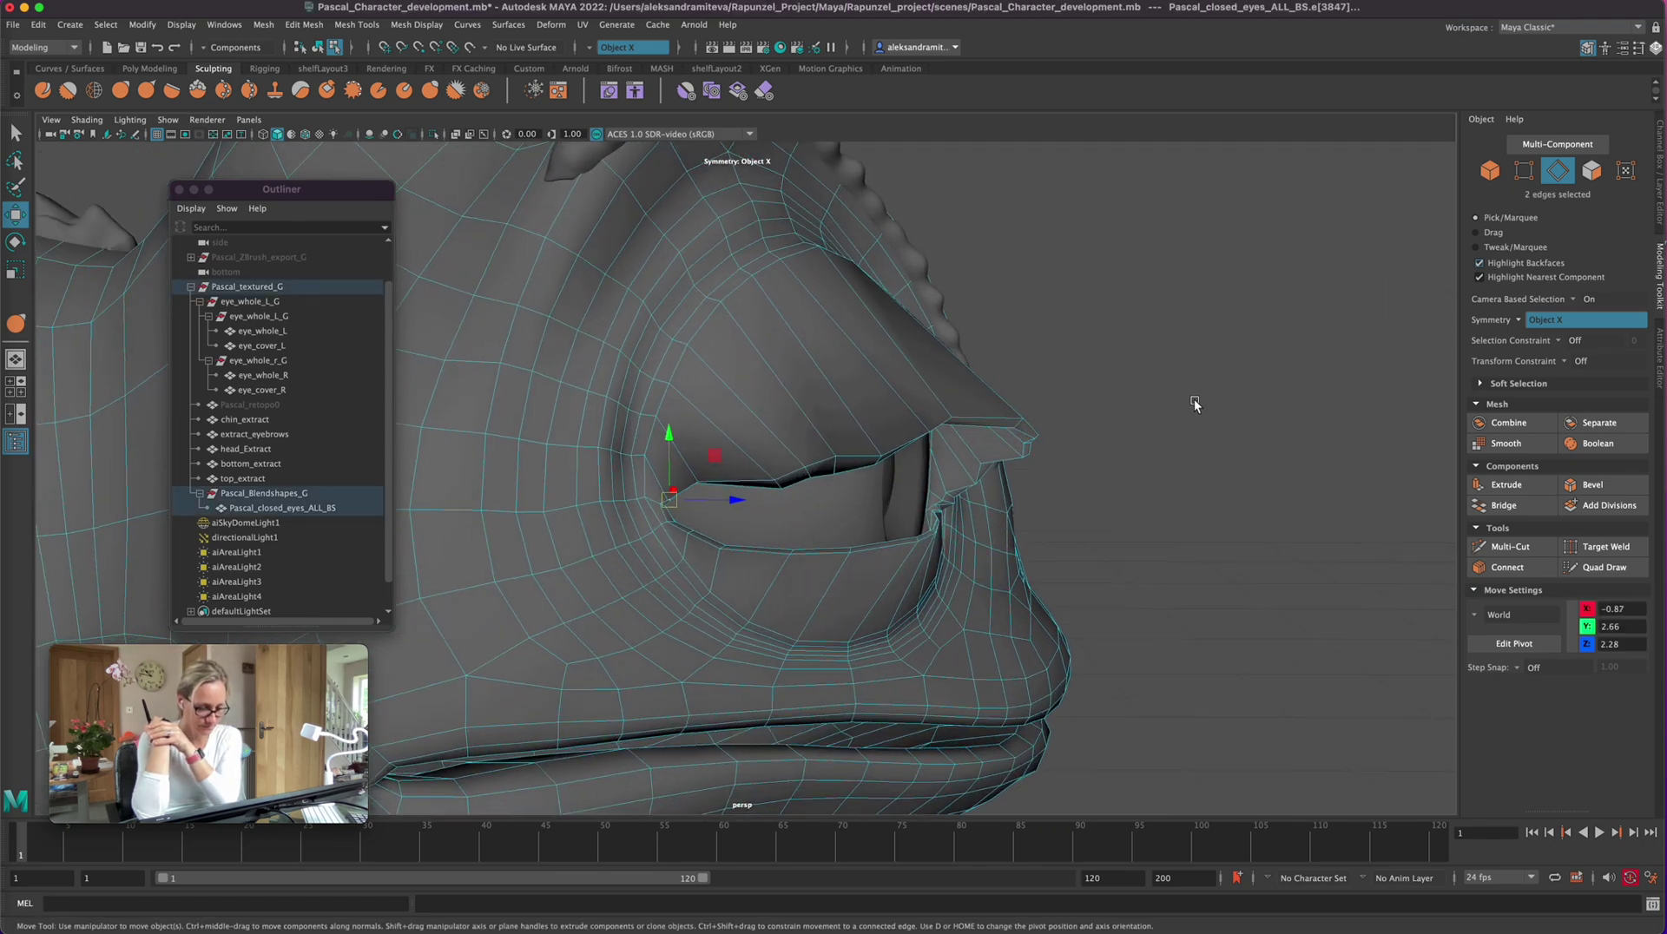
pyautogui.moveTo(669, 438); pyautogui.dragTo(670, 441)
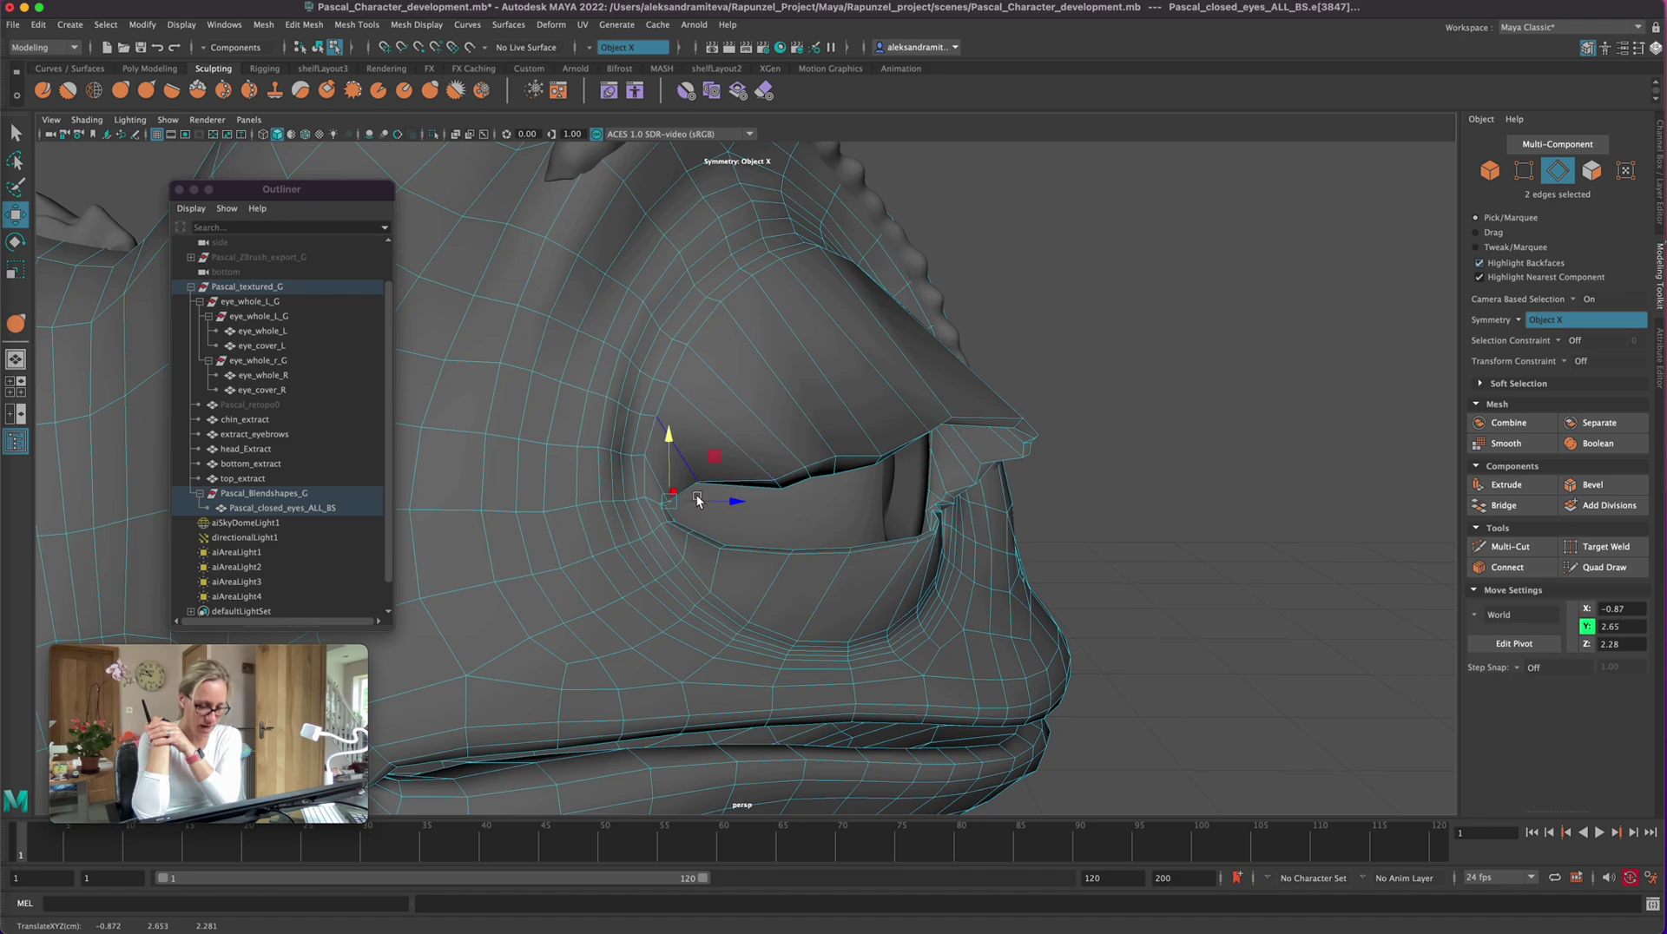
pyautogui.click(1141, 346)
# Step: Rotate the outer eye corner rim edge slightly around its Y axis
pyautogui.click(663, 506)
pyautogui.press('e')
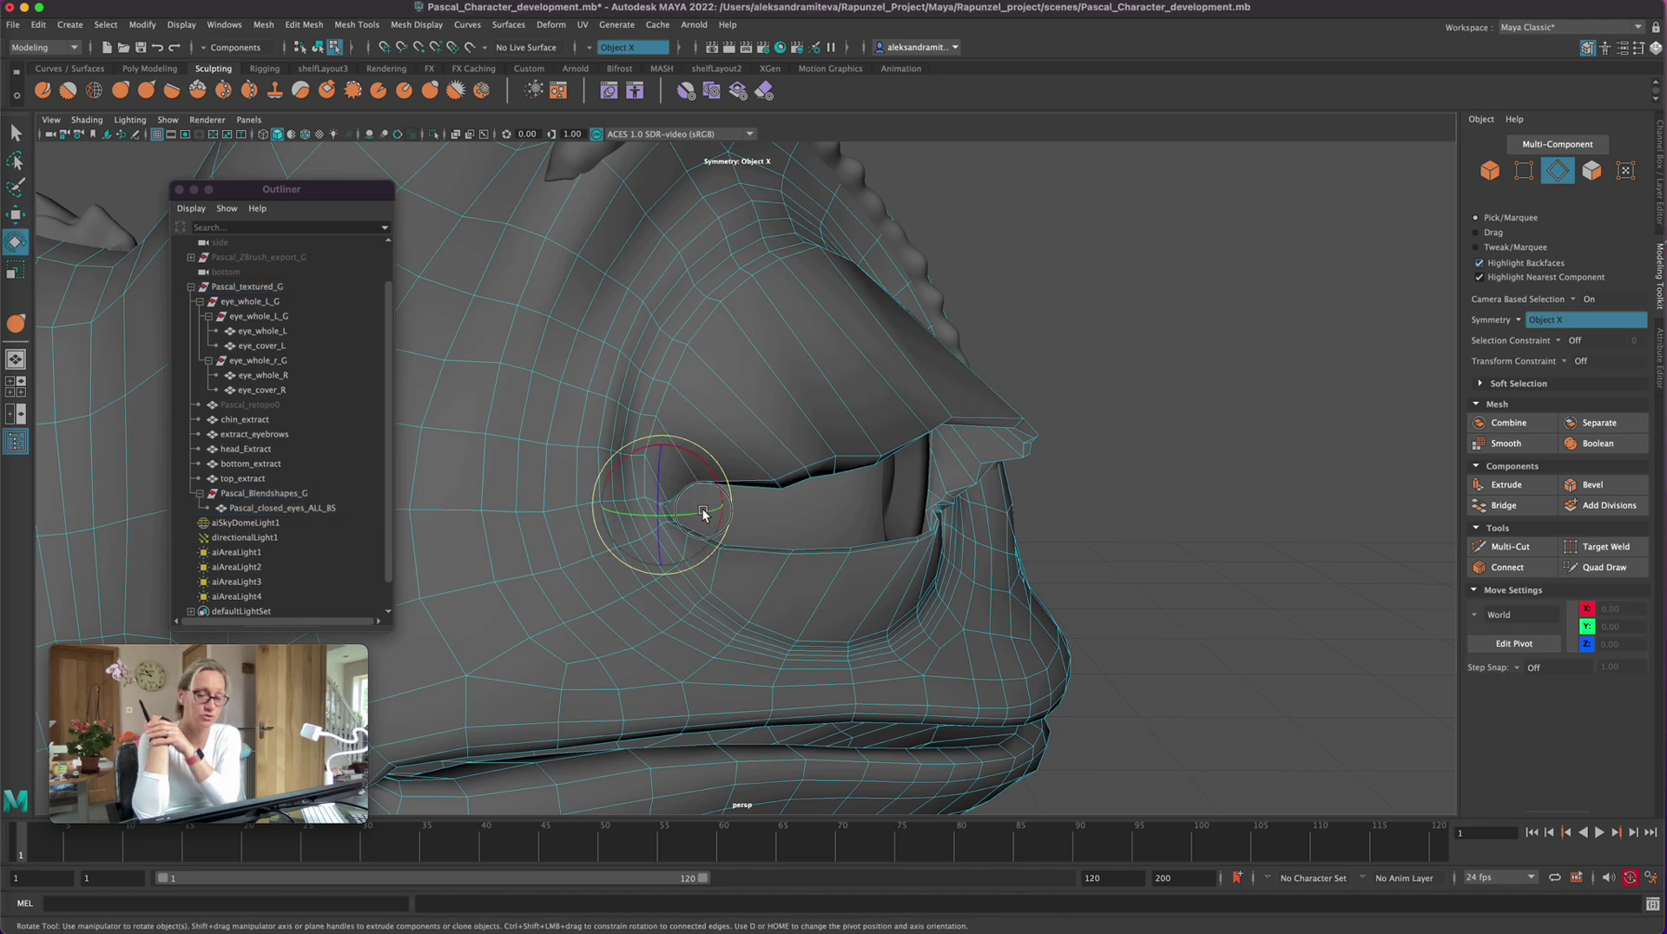
pyautogui.moveTo(703, 514)
pyautogui.mouseDown()
pyautogui.moveTo(745, 500)
pyautogui.moveTo(694, 516)
pyautogui.mouseUp()
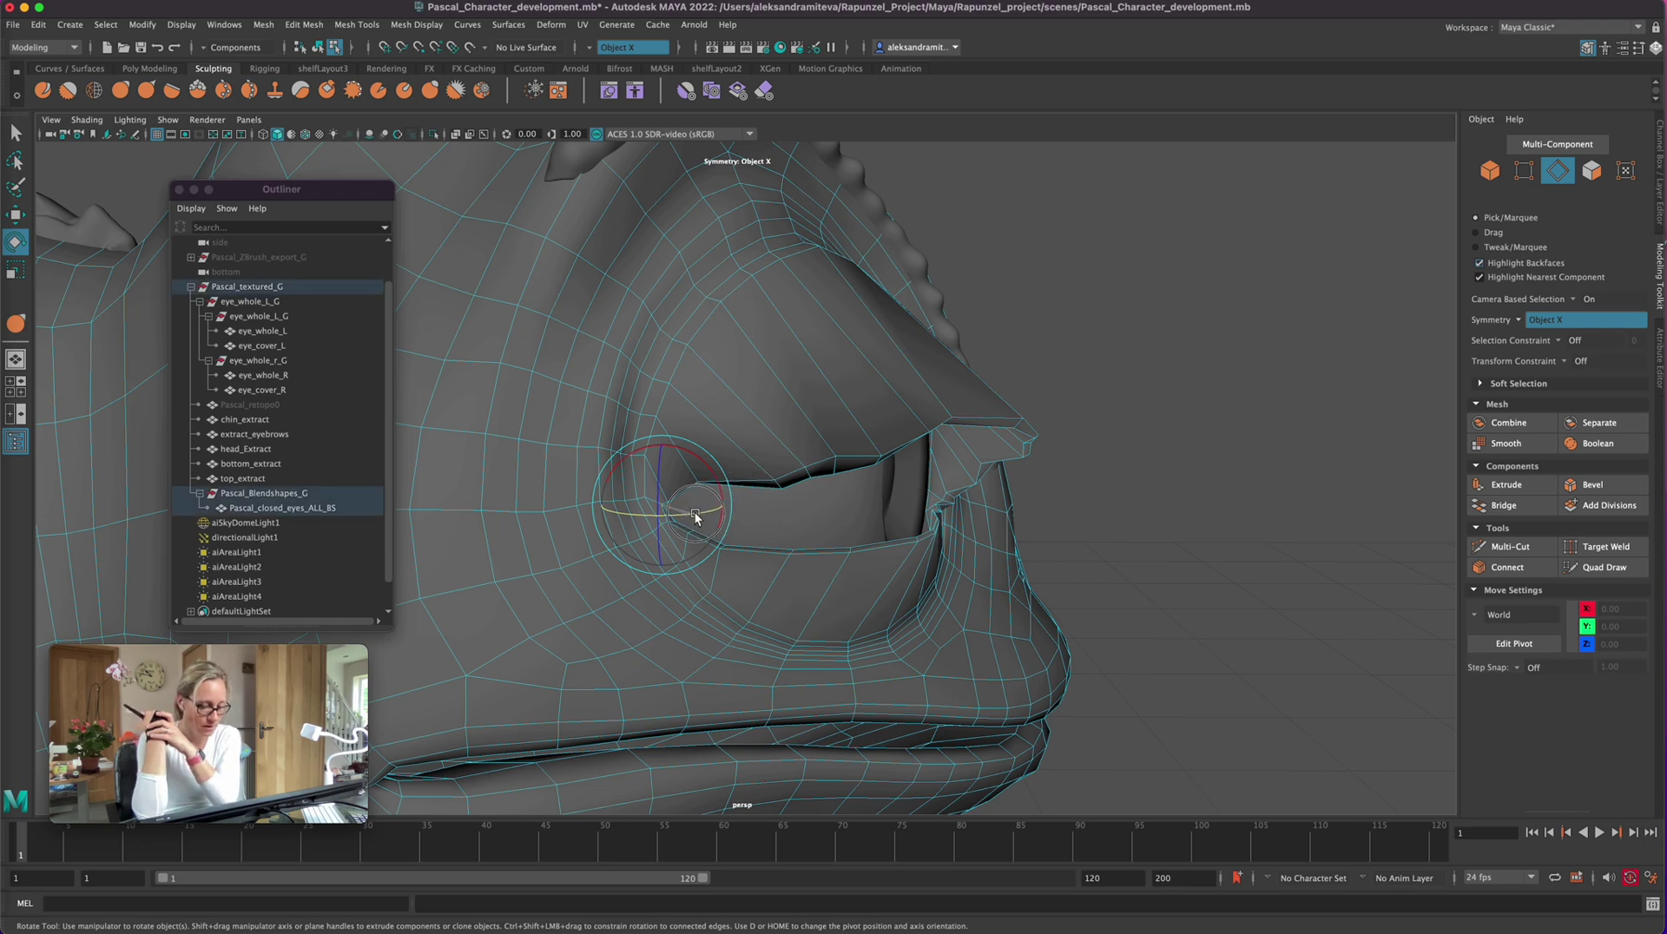
pyautogui.keyDown('alt'); pyautogui.moveTo(1140, 415); pyautogui.dragTo(1116, 408); pyautogui.keyUp('alt')
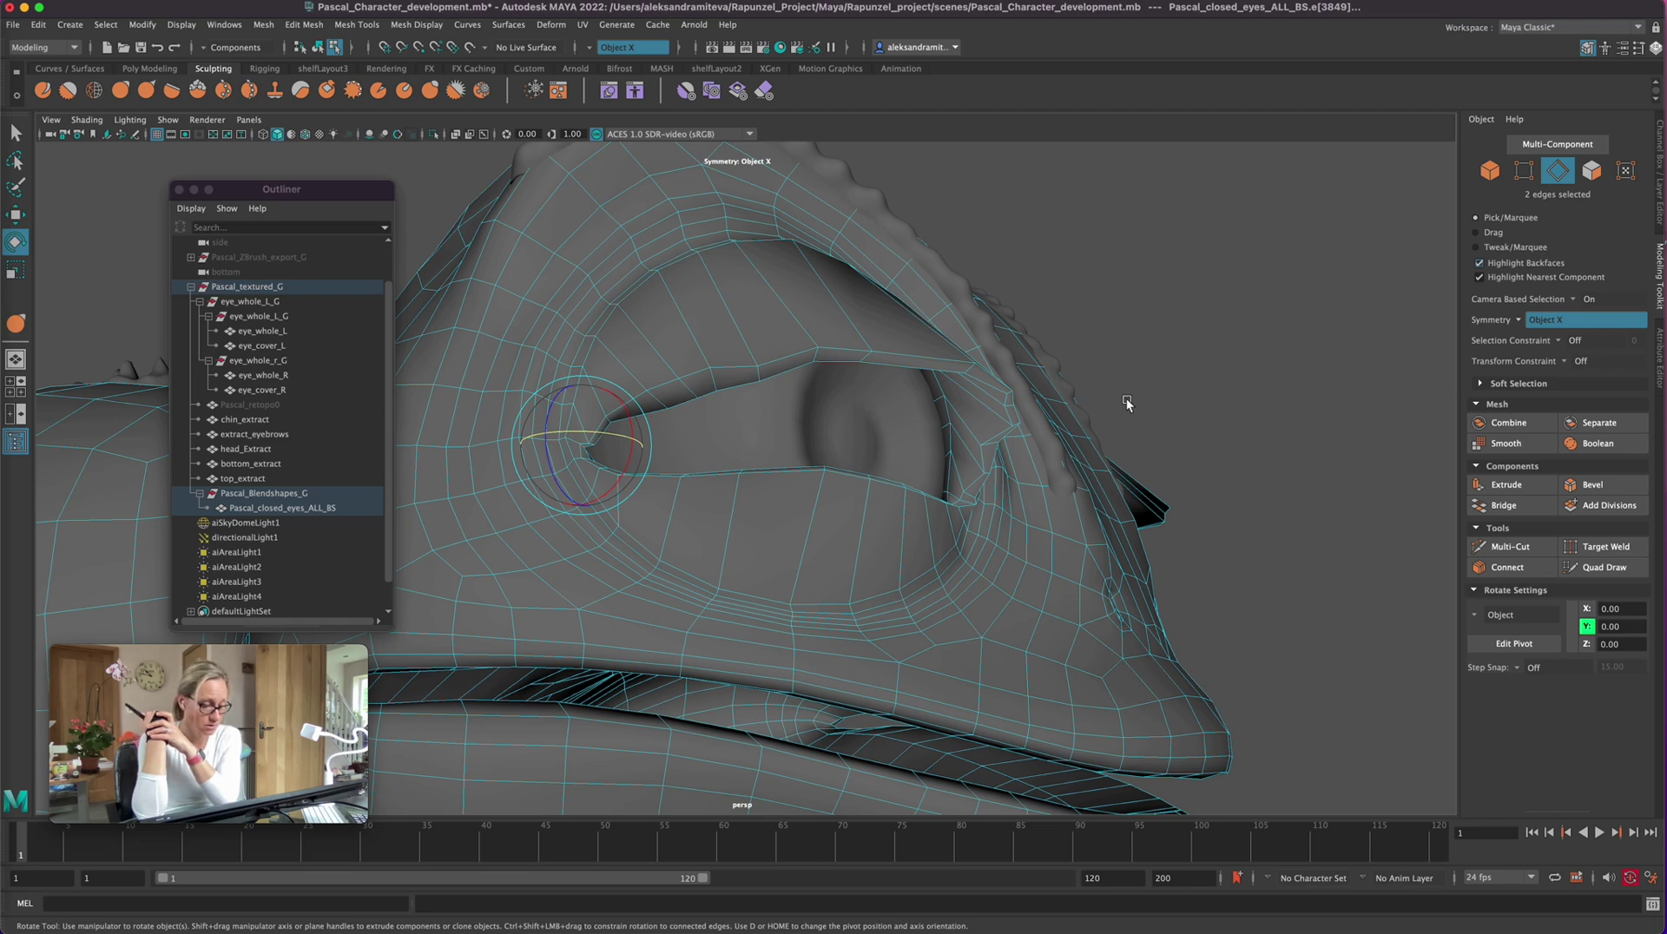
pyautogui.keyDown('alt'); pyautogui.moveTo(1205, 431); pyautogui.dragTo(1246, 458); pyautogui.keyUp('alt')
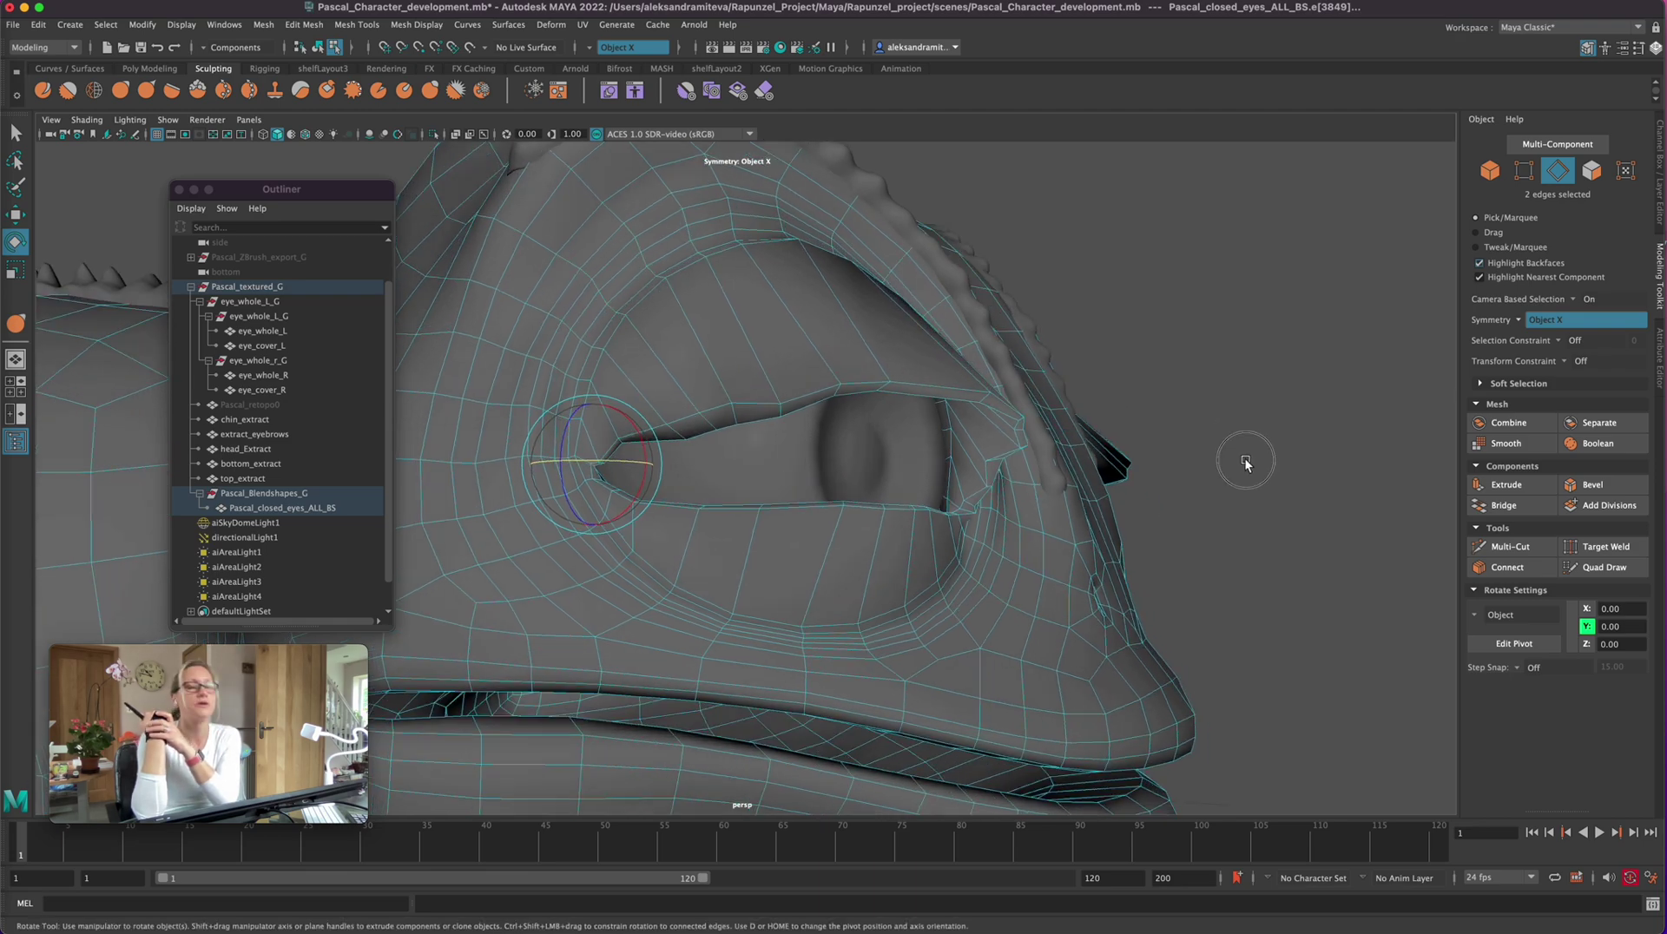
pyautogui.click(1247, 457)
# Step: Move the upper eyelid rim edge beside the outer eye corner to about X -0.89, Y 2.67, Z 2.33
pyautogui.click(620, 446)
pyautogui.press('w')
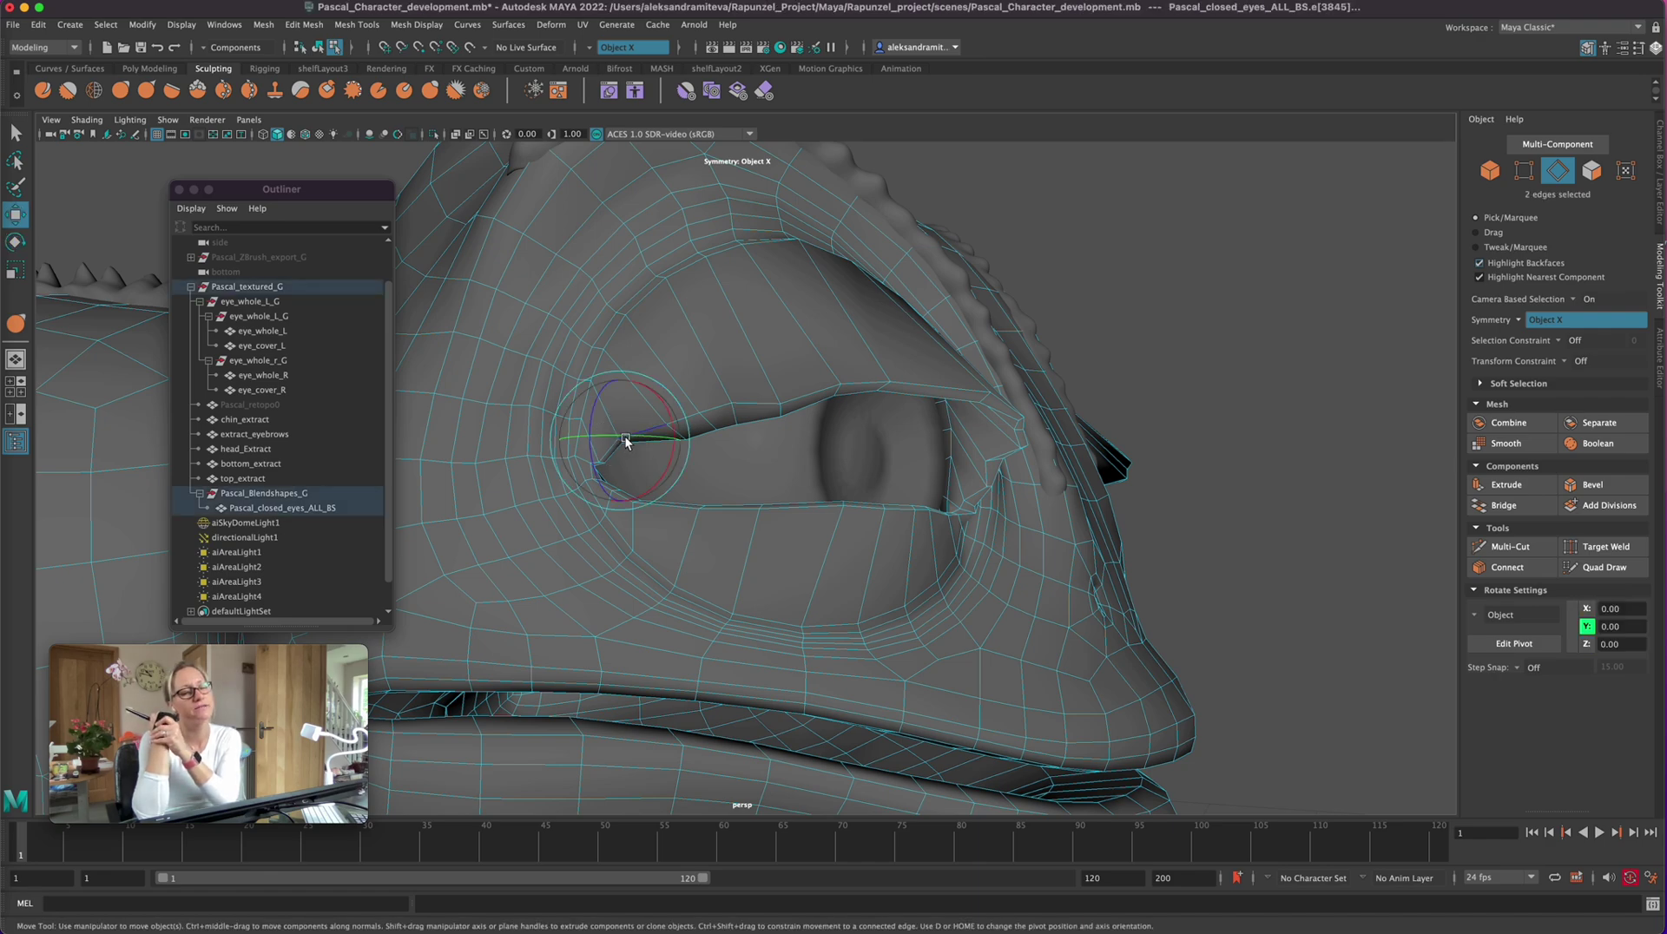
pyautogui.moveTo(622, 446); pyautogui.dragTo(623, 388)
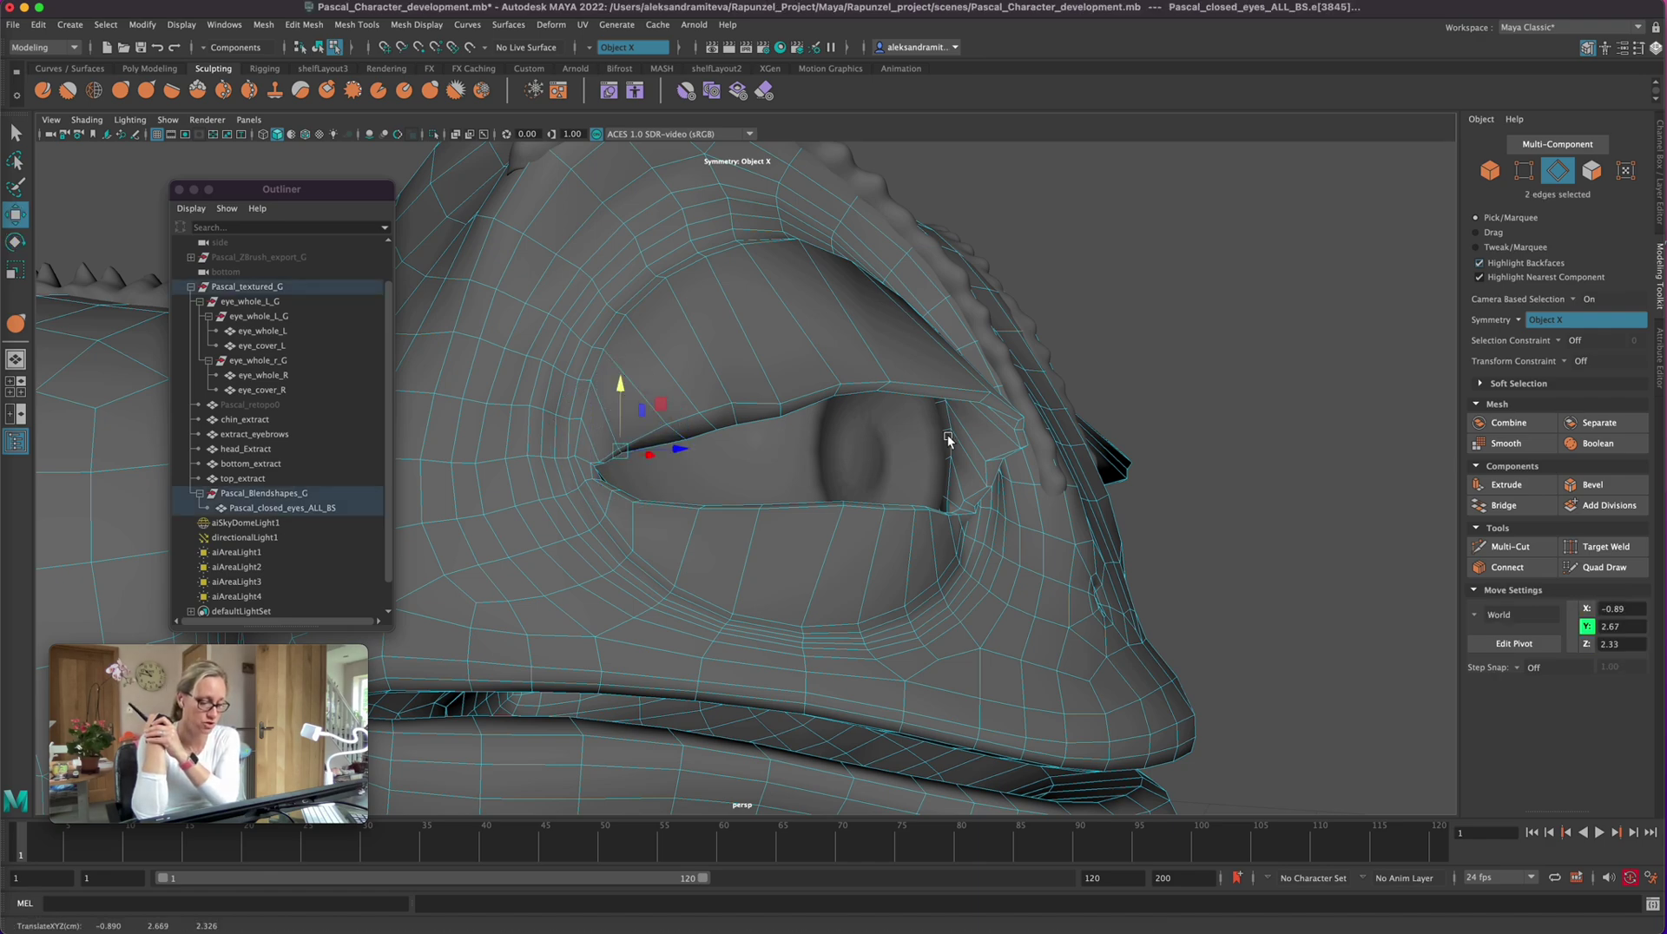
pyautogui.keyDown('alt'); pyautogui.moveTo(948, 440); pyautogui.dragTo(1269, 392); pyautogui.keyUp('alt')
pyautogui.click(1269, 392)
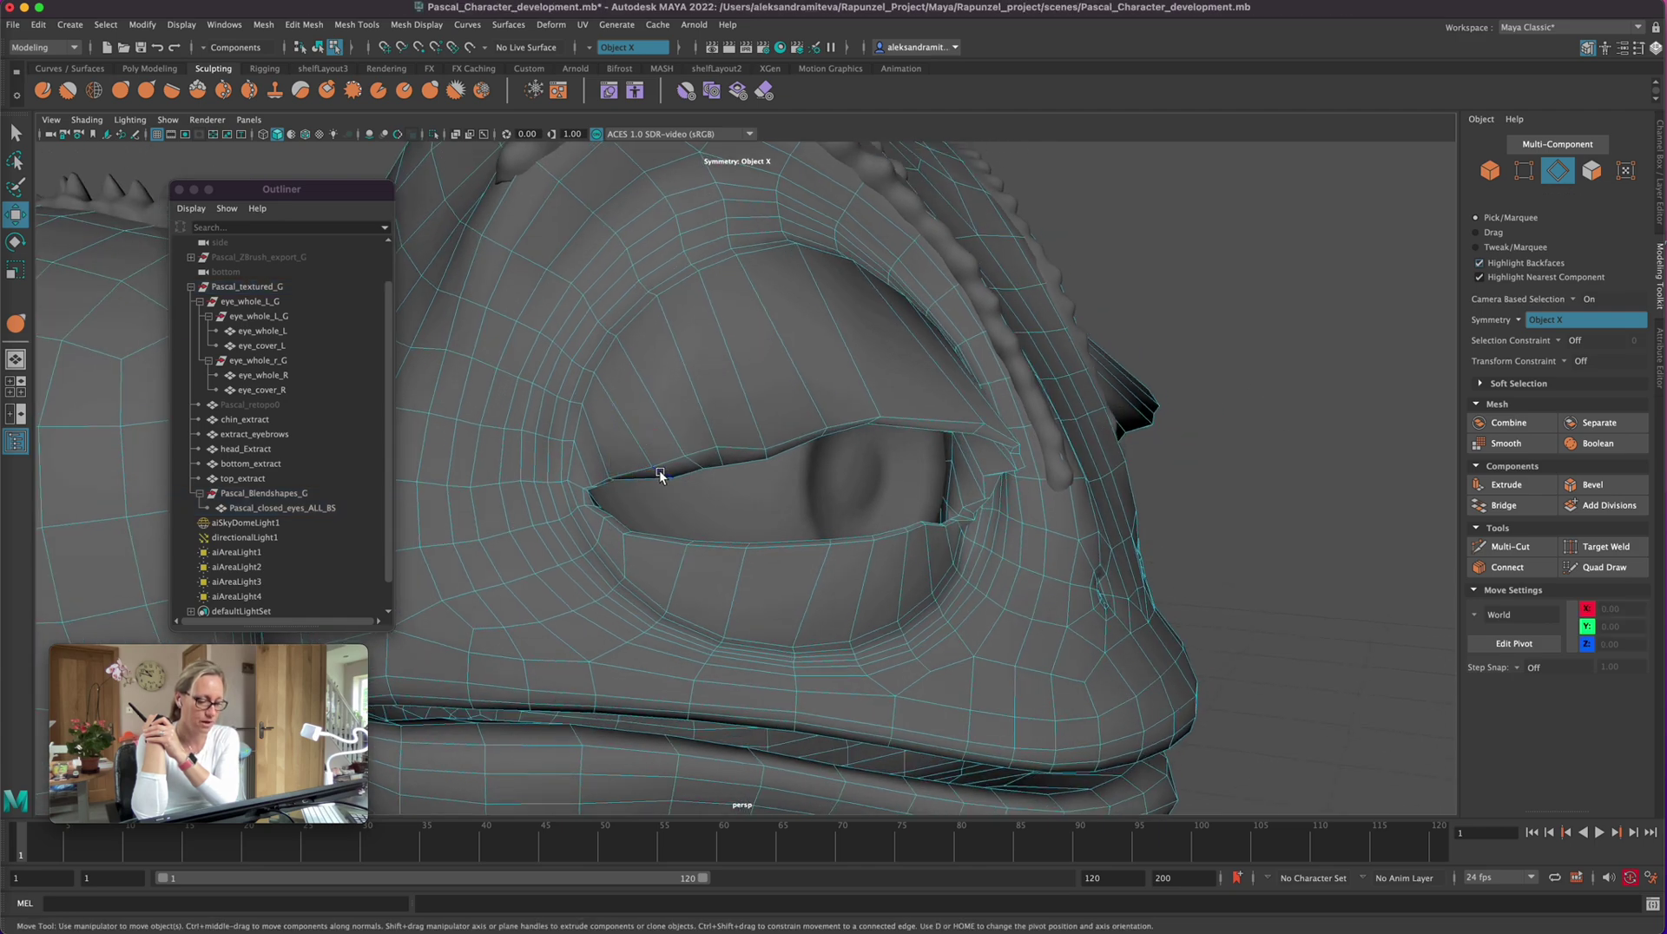
# Step: Rotate the upper eyelid rim edges in the outer part of the eye to smooth the lid line
pyautogui.click(660, 472)
pyautogui.press('e')
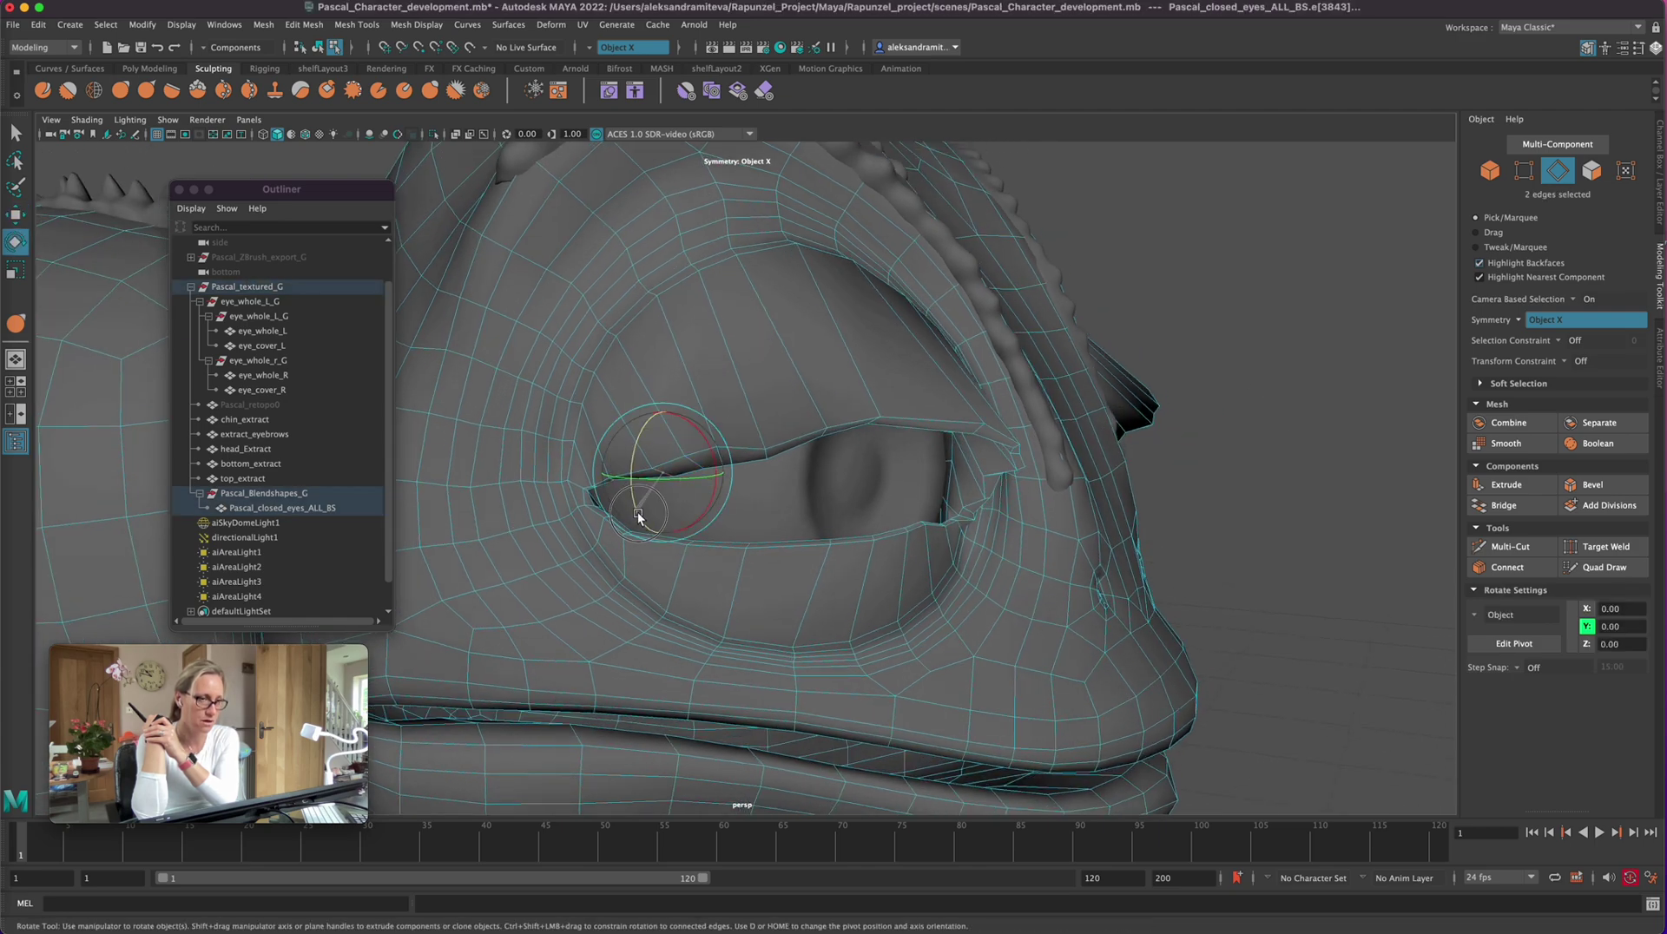
pyautogui.click(1259, 369)
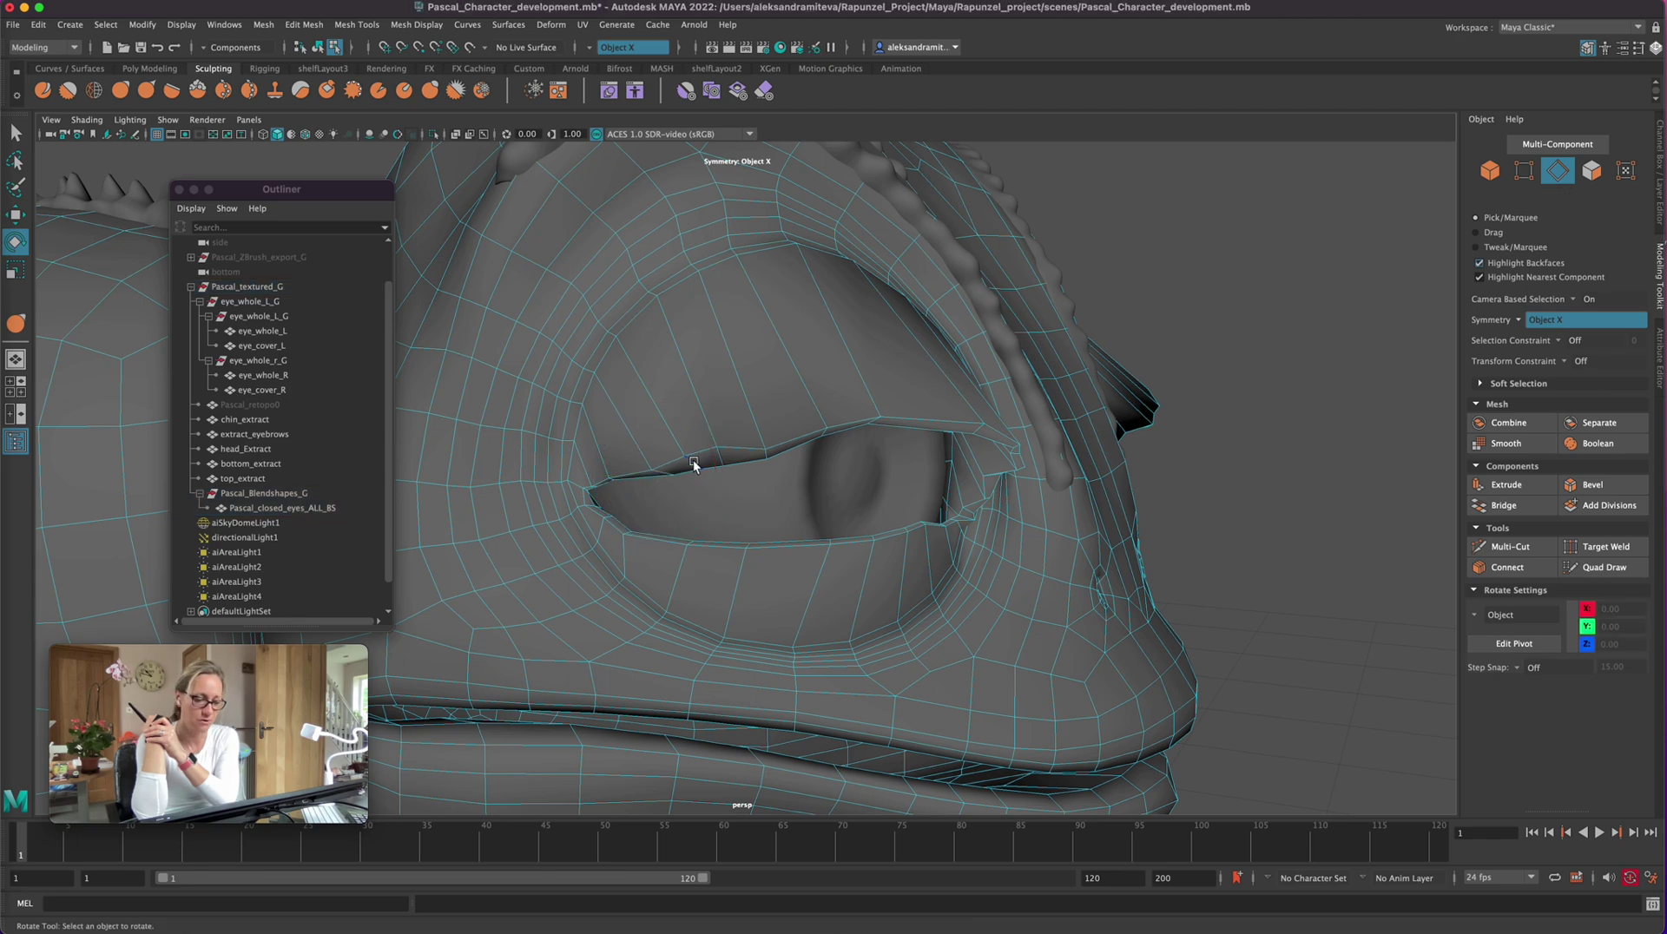
pyautogui.click(731, 470)
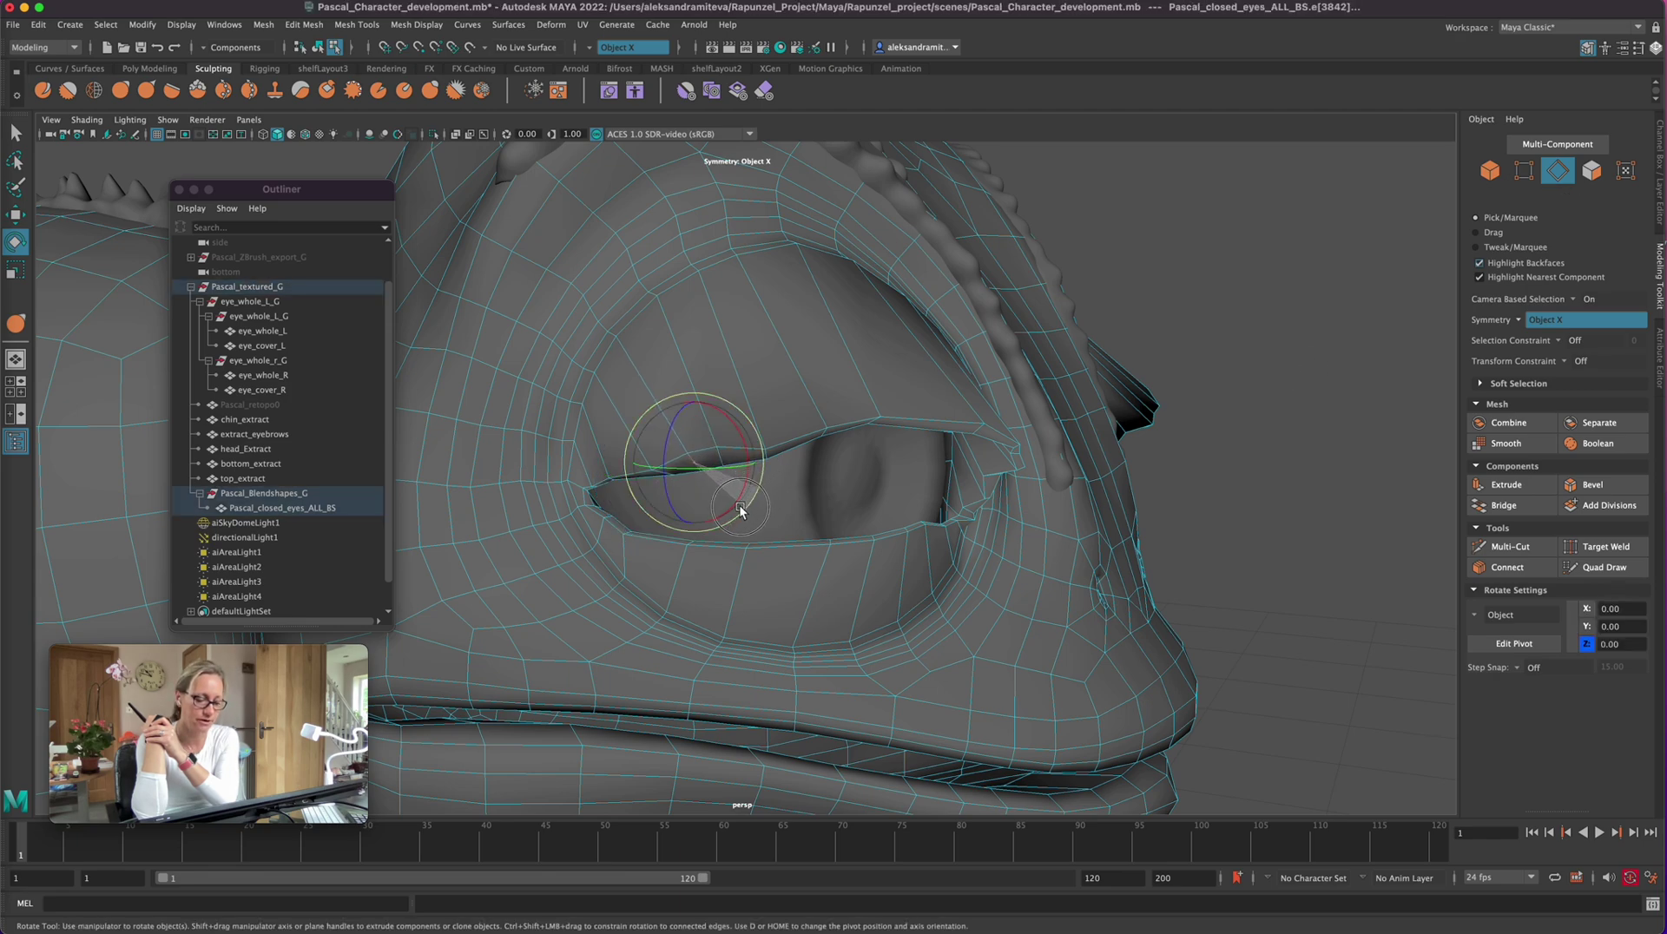
pyautogui.moveTo(740, 510); pyautogui.dragTo(664, 508)
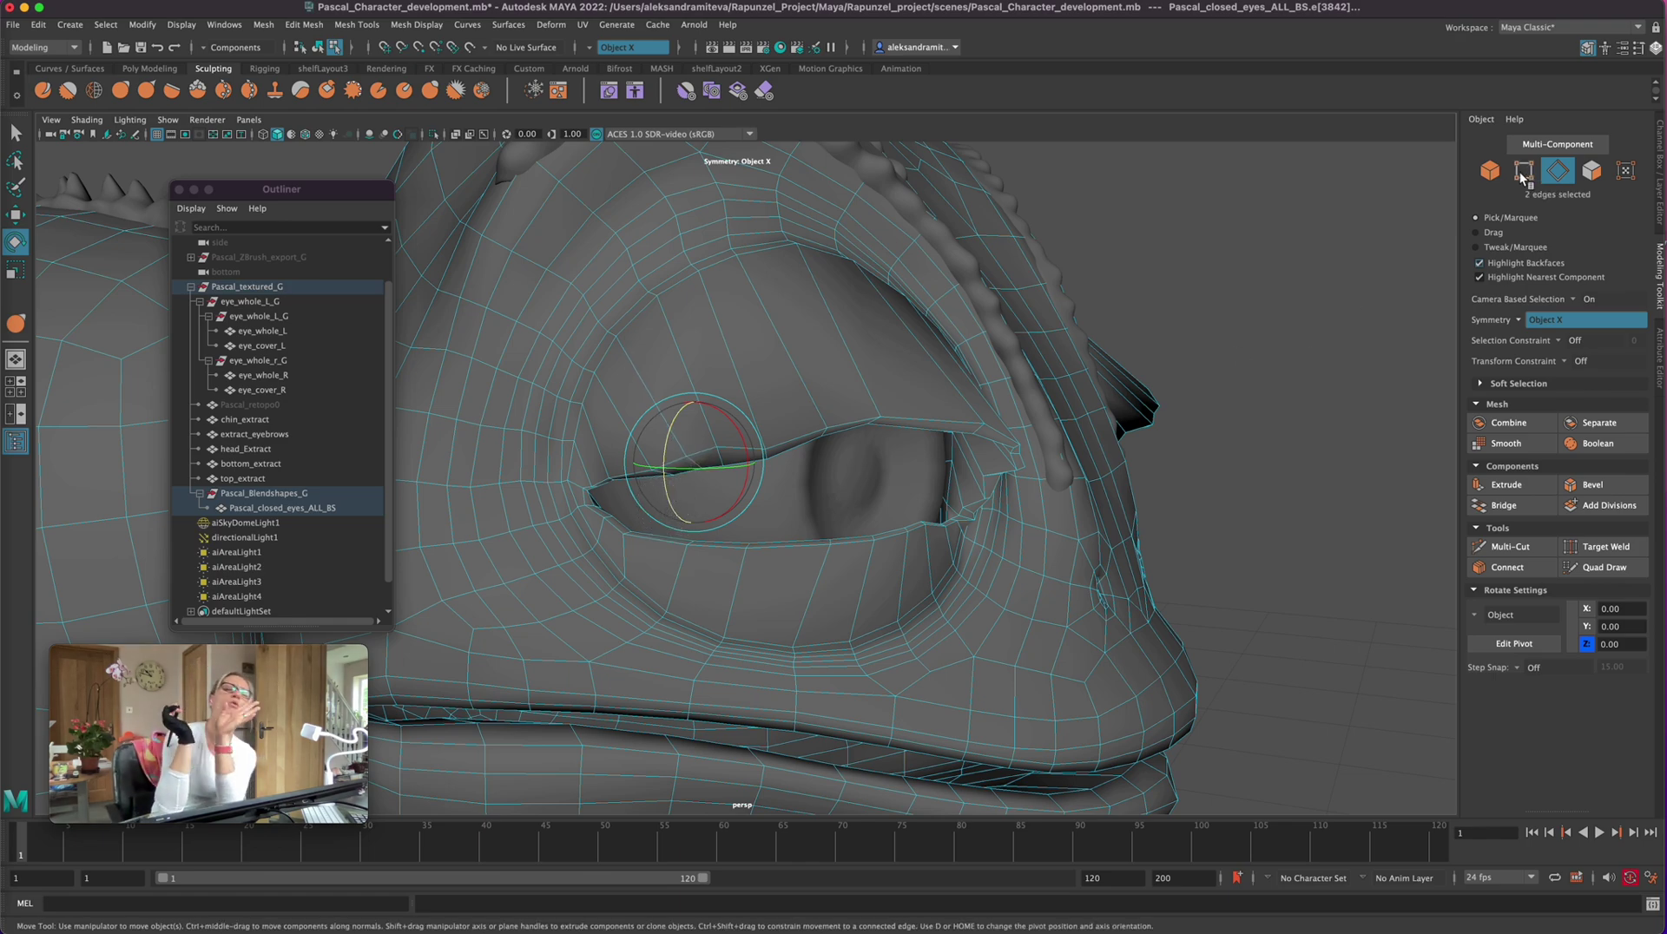
# Step: Switch to vertex editing and adjust the outer upper eyelid rim vertices, placing one at about X -0.95, Y 2.71, Z 2.50
pyautogui.press('F9')
pyautogui.press('w')
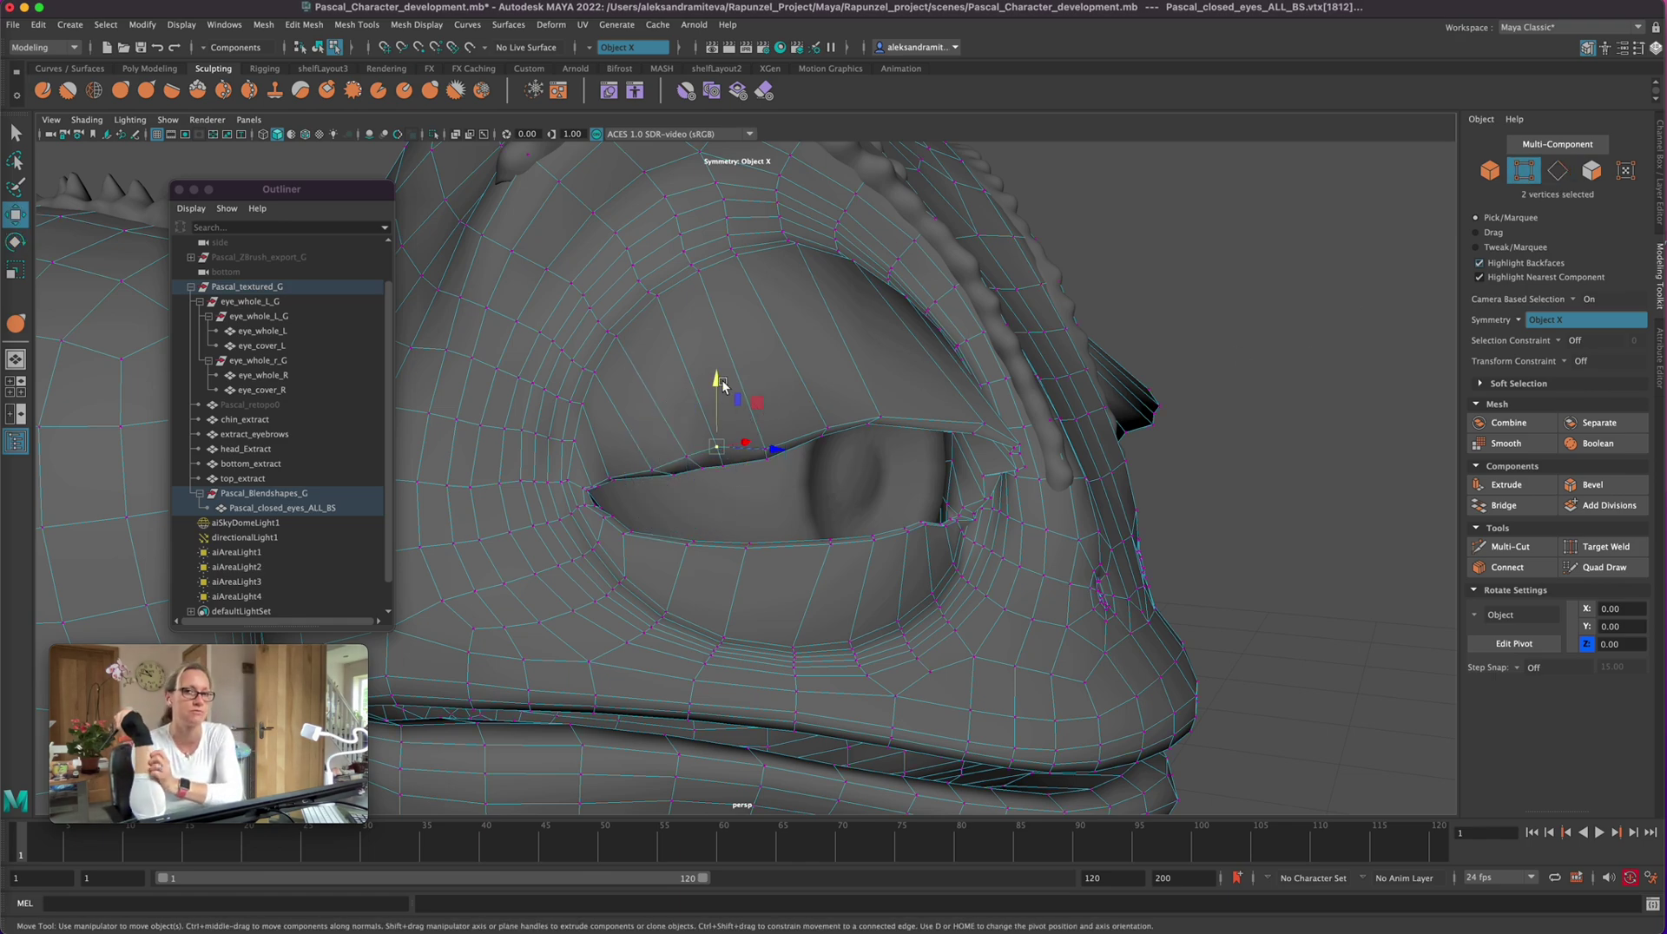
pyautogui.moveTo(718, 379); pyautogui.dragTo(687, 397)
pyautogui.click(686, 462)
pyautogui.keyDown('alt'); pyautogui.moveTo(1159, 492); pyautogui.dragTo(796, 532, button='right'); pyautogui.keyUp('alt')
pyautogui.keyDown('alt'); pyautogui.moveTo(1102, 582); pyautogui.dragTo(1056, 504); pyautogui.keyUp('alt')
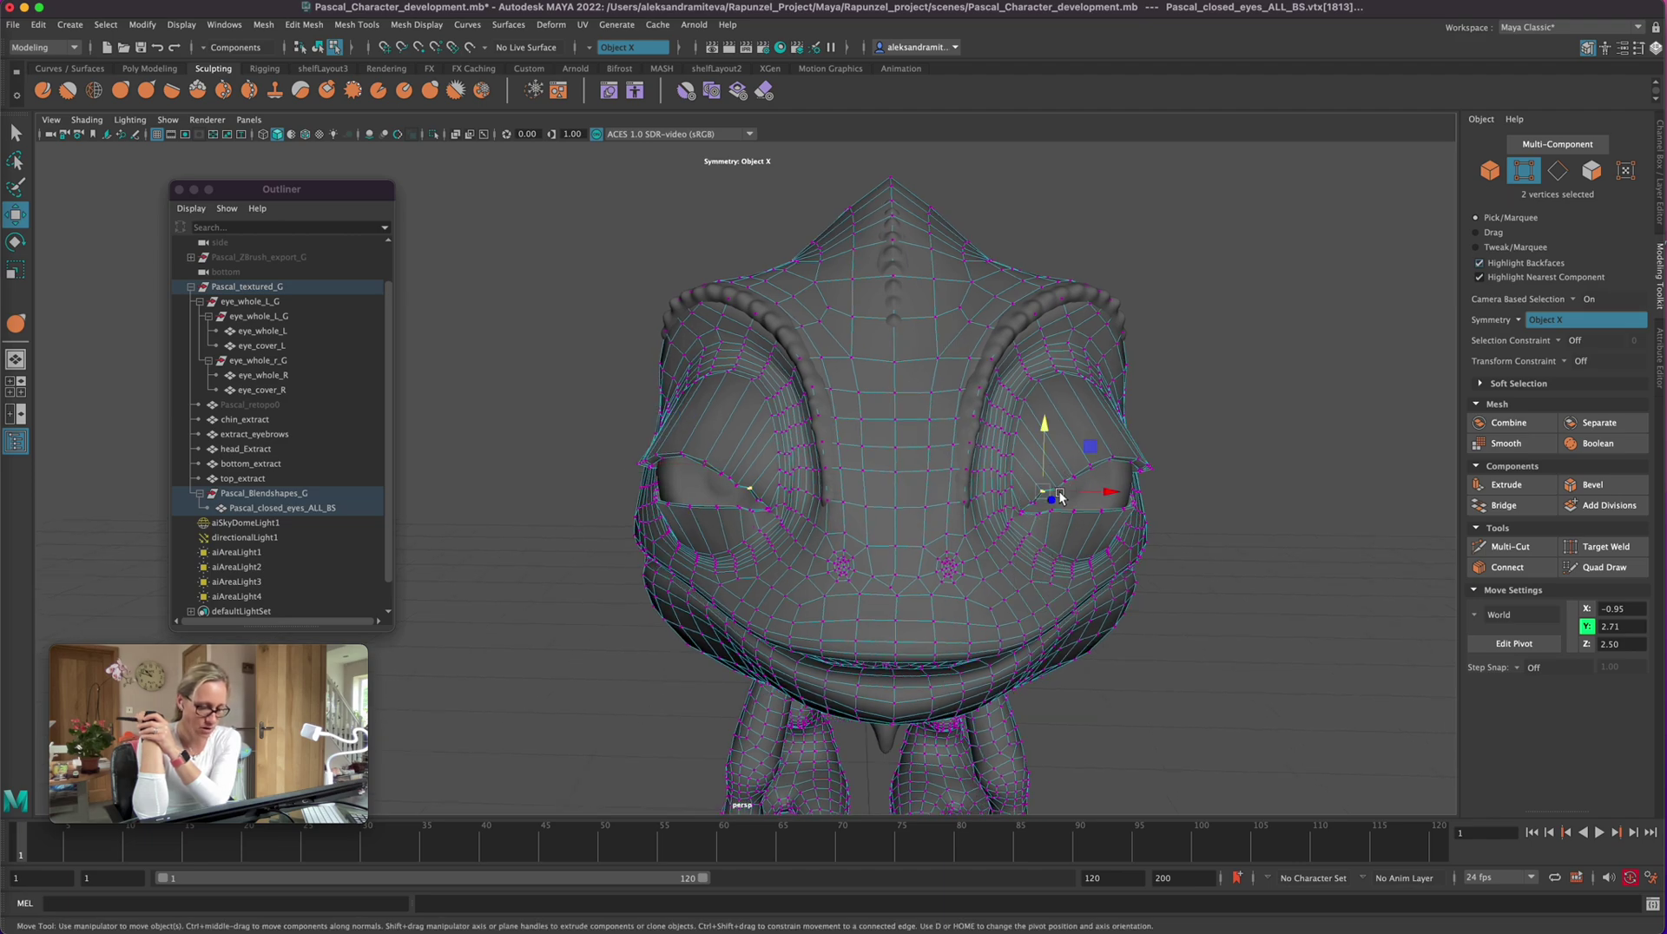
# Step: Adjust the upper eyelid rim vertices toward the inner eye, placing the higher one at about X 0.67, Y 2.76, Z 2.86
pyautogui.click(1044, 496)
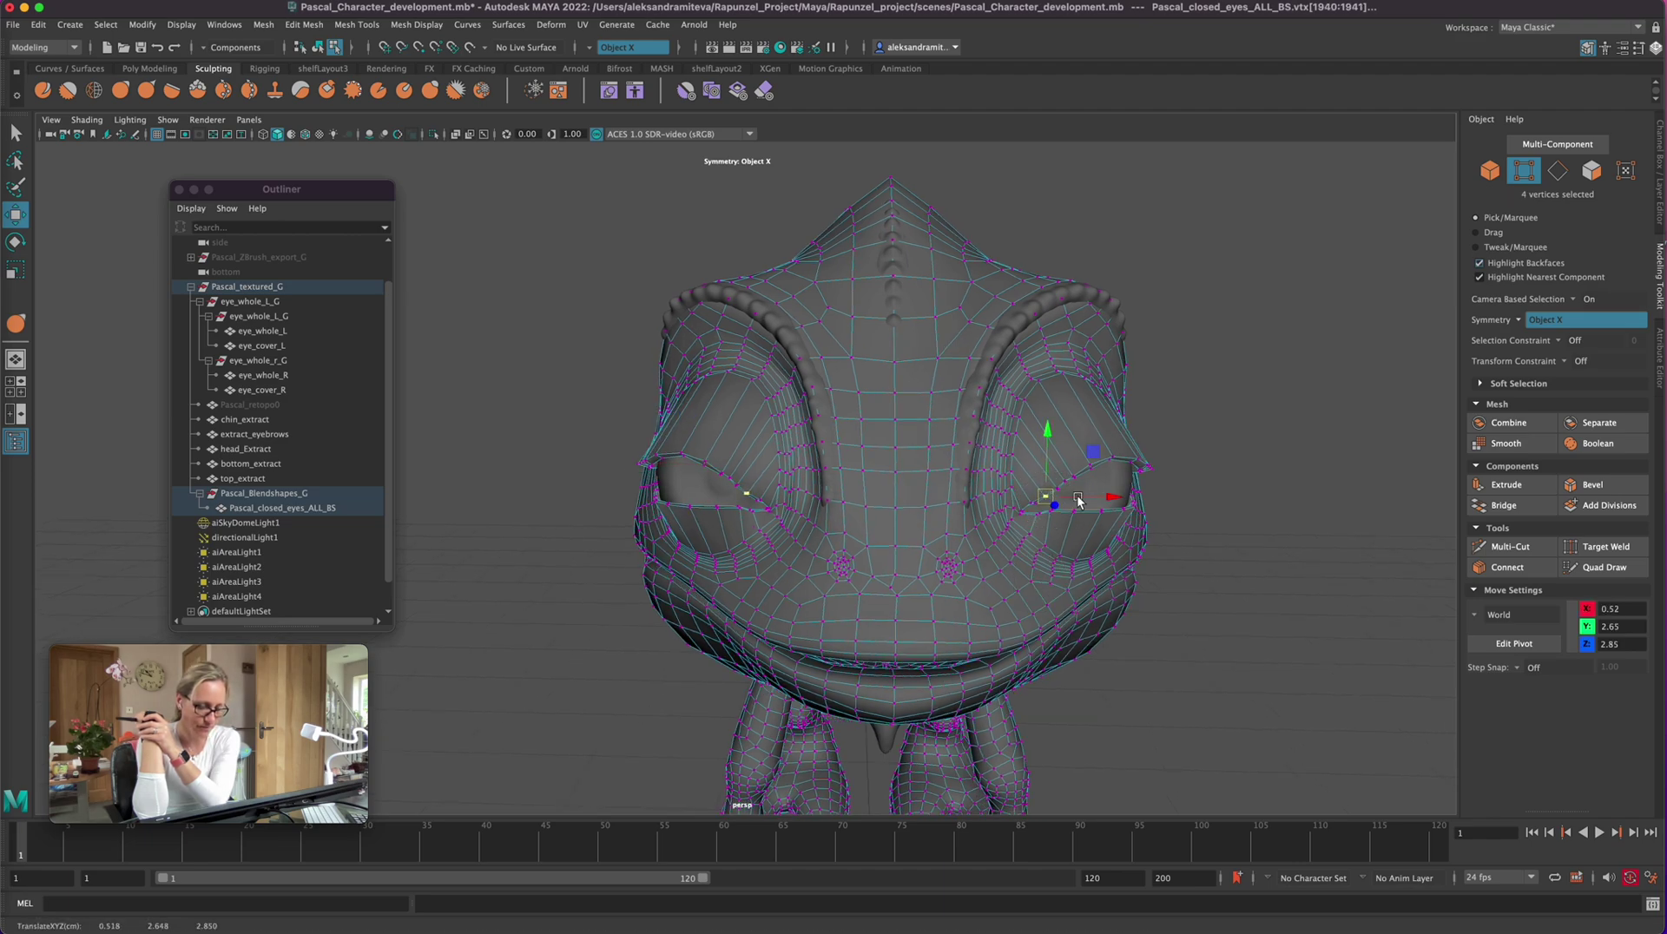
pyautogui.click(1092, 470)
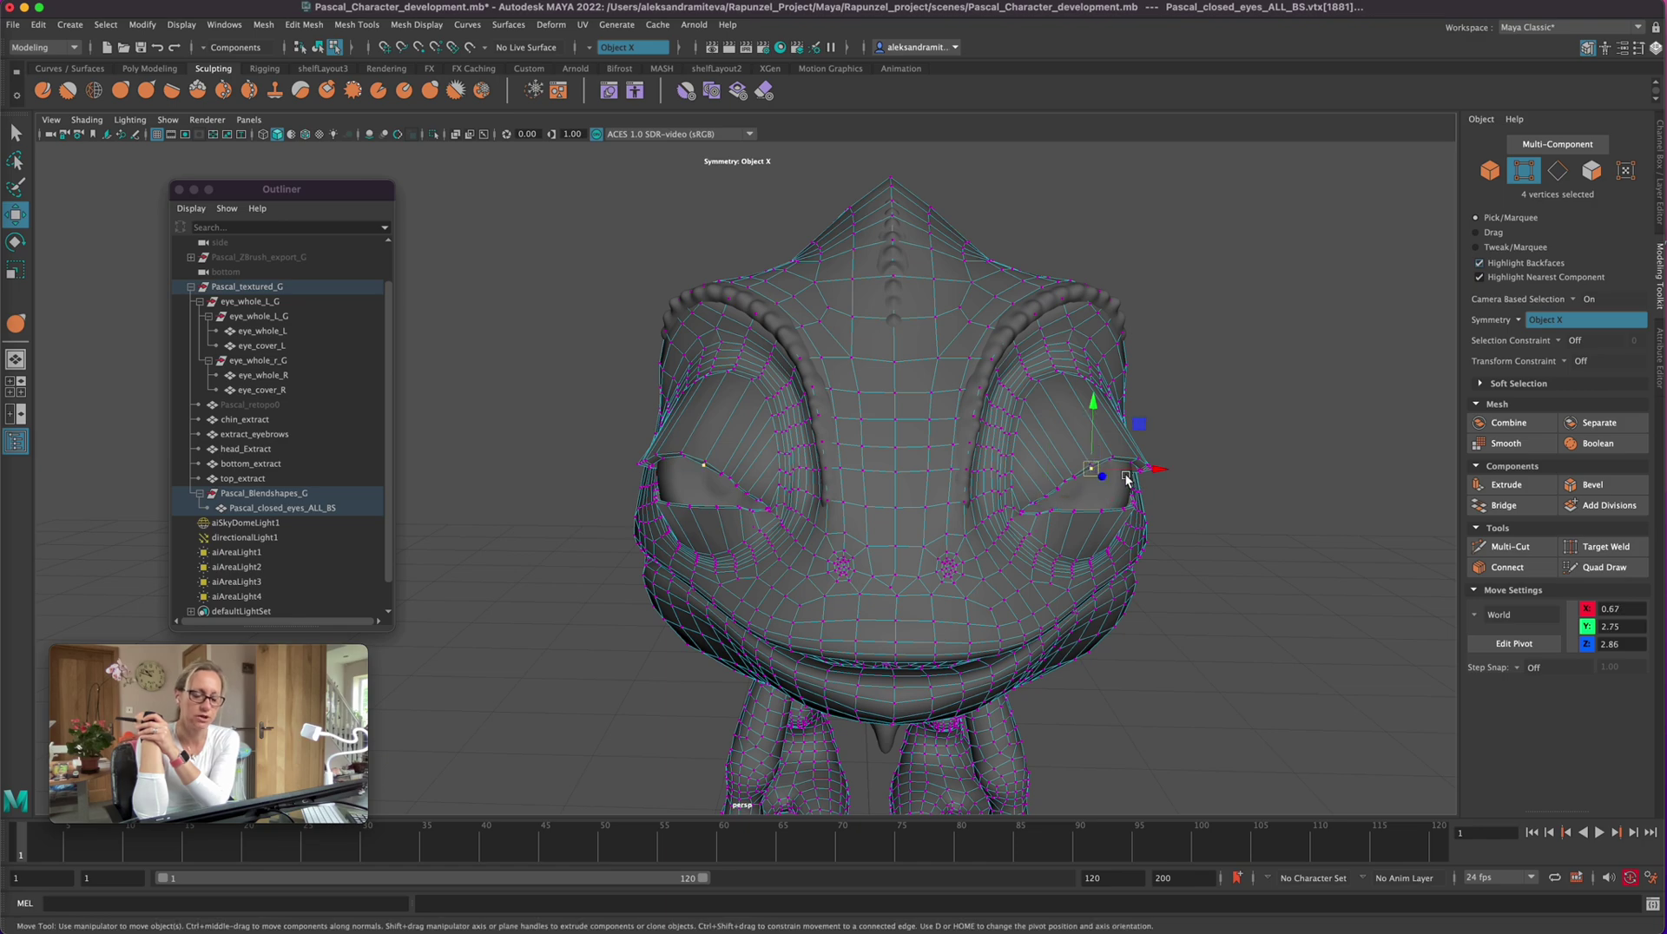
pyautogui.moveTo(1093, 403); pyautogui.dragTo(1091, 401)
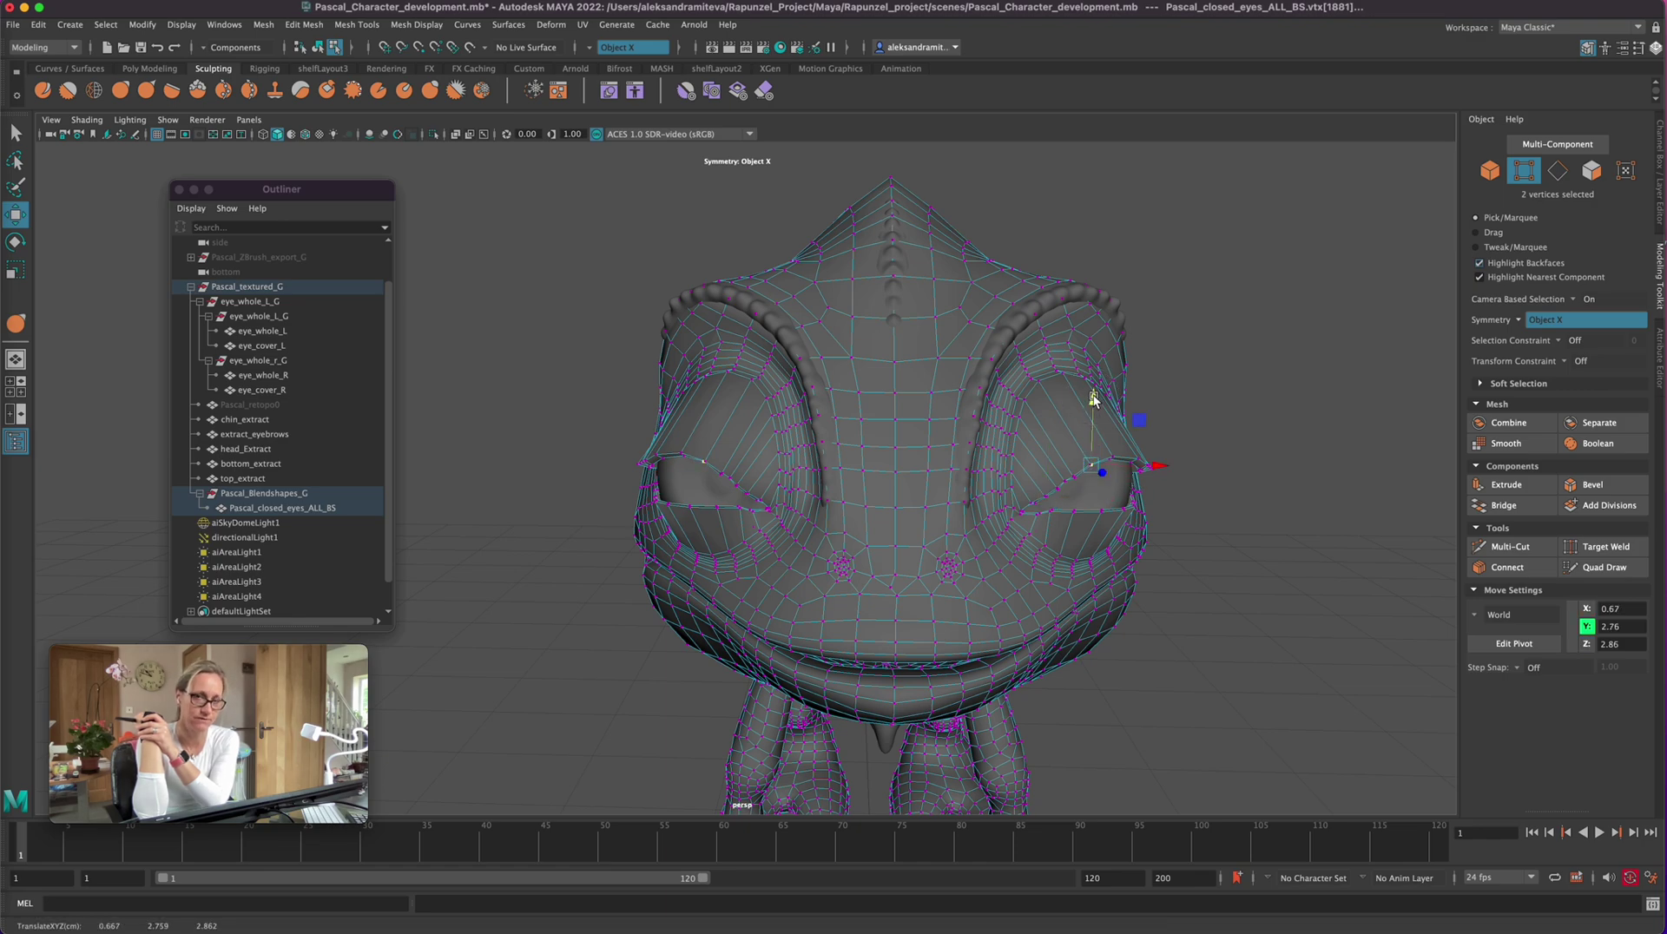
pyautogui.keyDown('alt'); pyautogui.moveTo(1262, 513); pyautogui.dragTo(1159, 486, button='middle'); pyautogui.keyUp('alt')
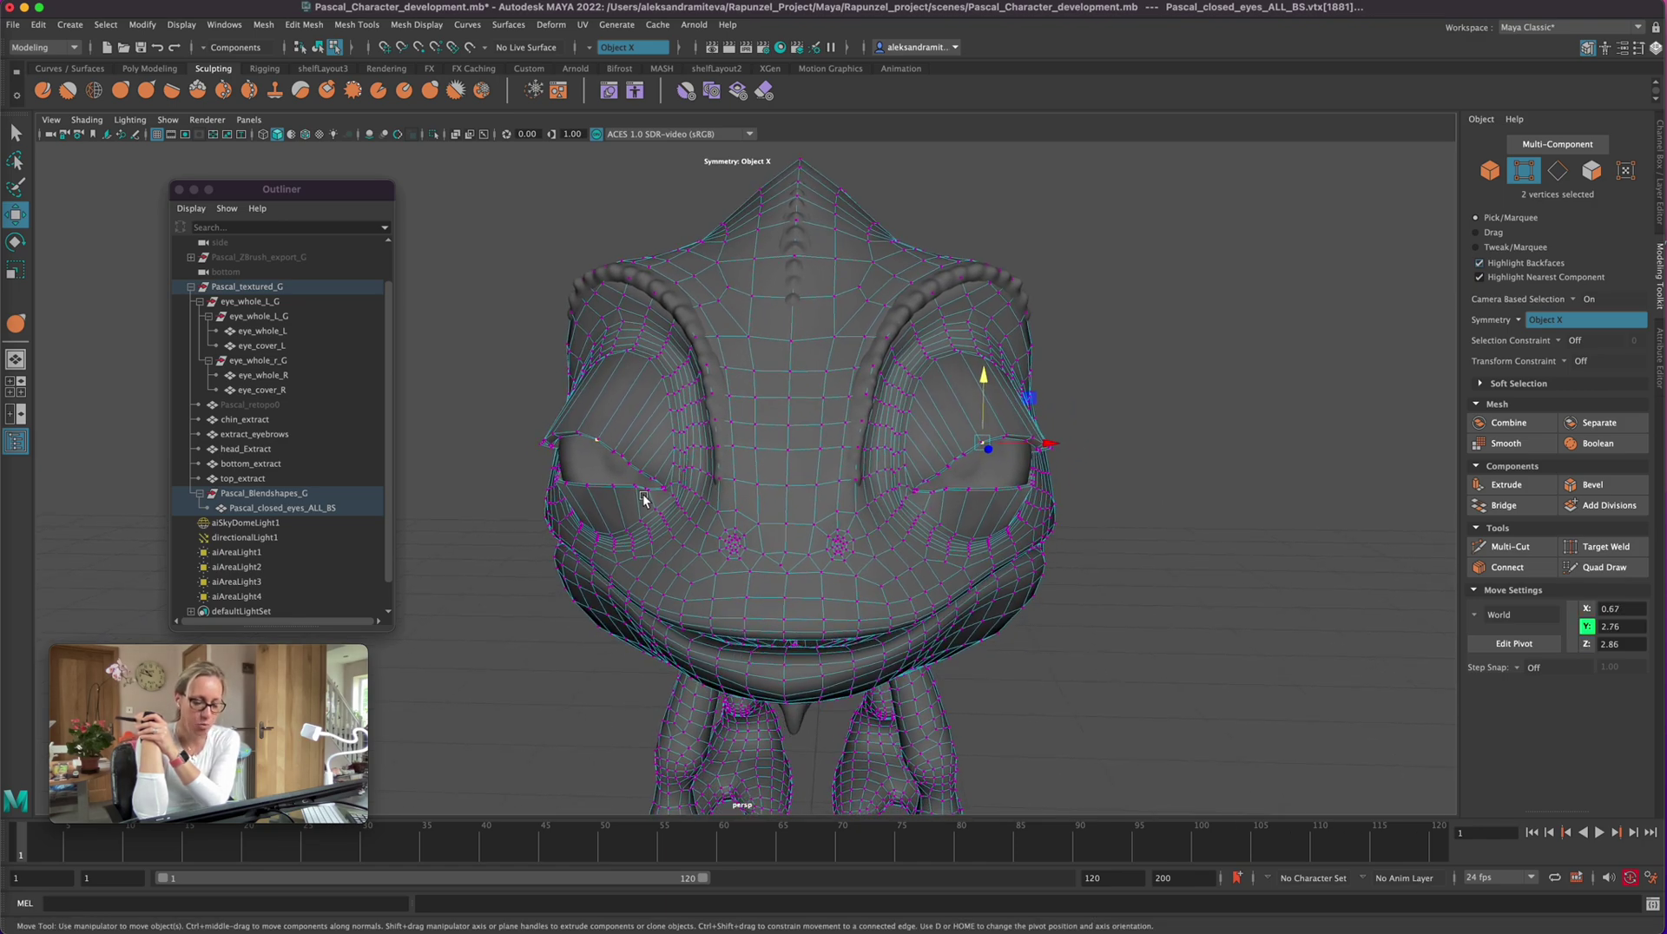
# Step: Move the lower eyelid rim vertices near the inner eye corner to about X -0.51, Y 2.58, Z 2.76
pyautogui.keyDown('alt'); pyautogui.moveTo(869, 612); pyautogui.dragTo(1201, 561, button='right'); pyautogui.keyUp('alt')
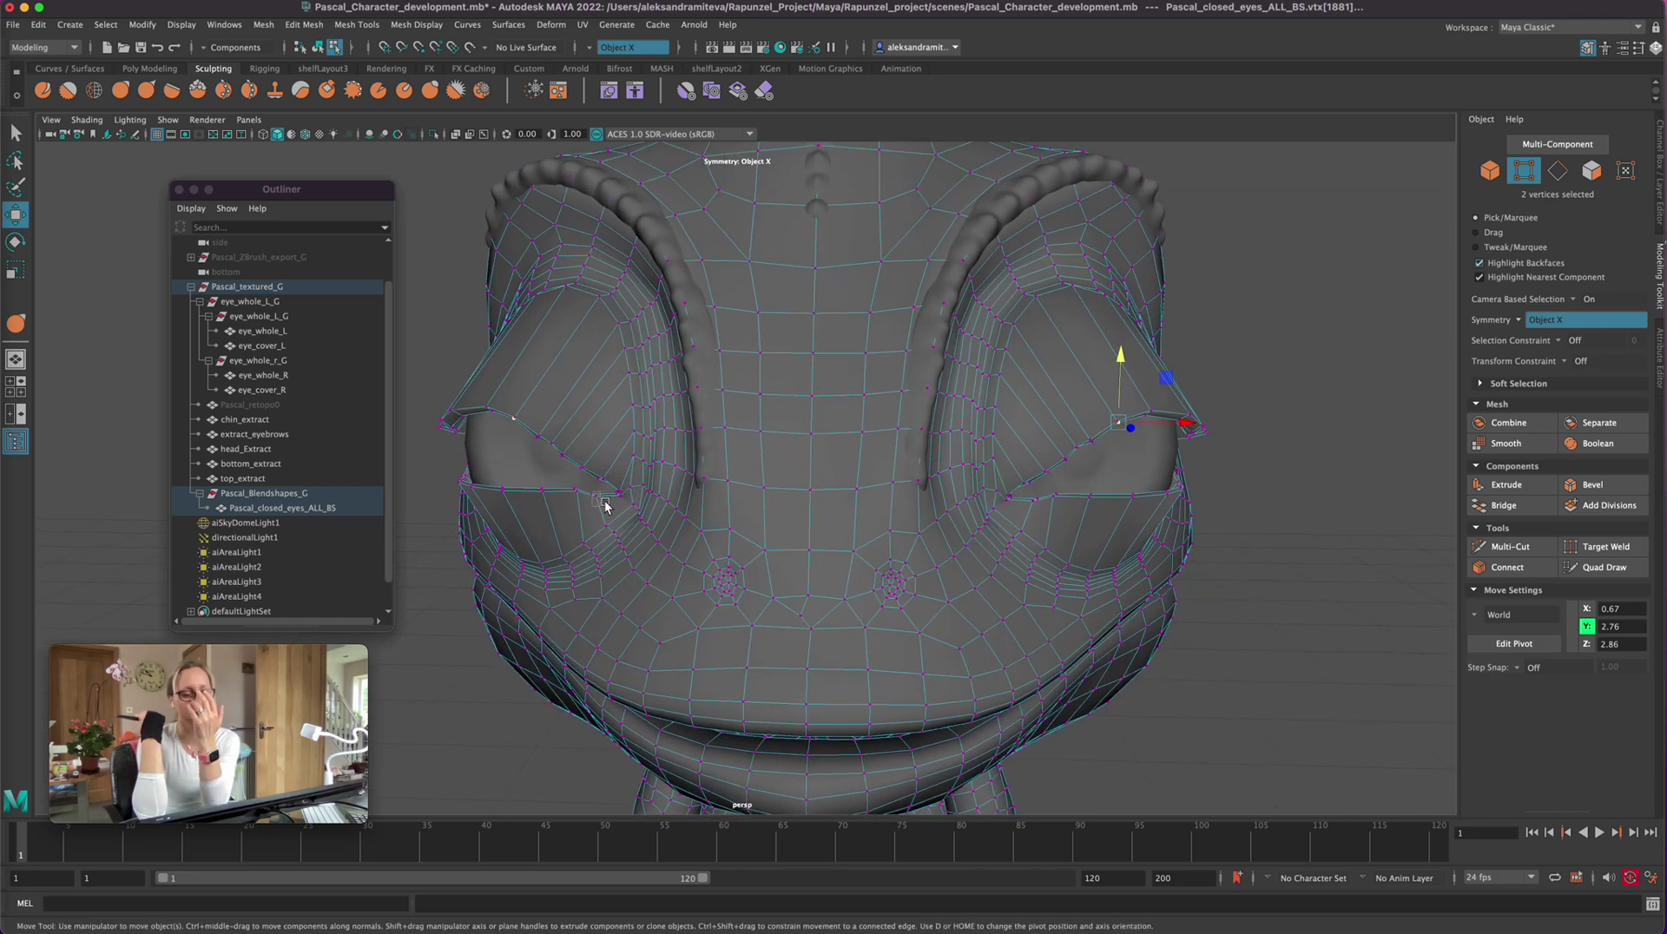
pyautogui.moveTo(605, 507); pyautogui.dragTo(607, 509)
pyautogui.moveTo(594, 427); pyautogui.dragTo(593, 422)
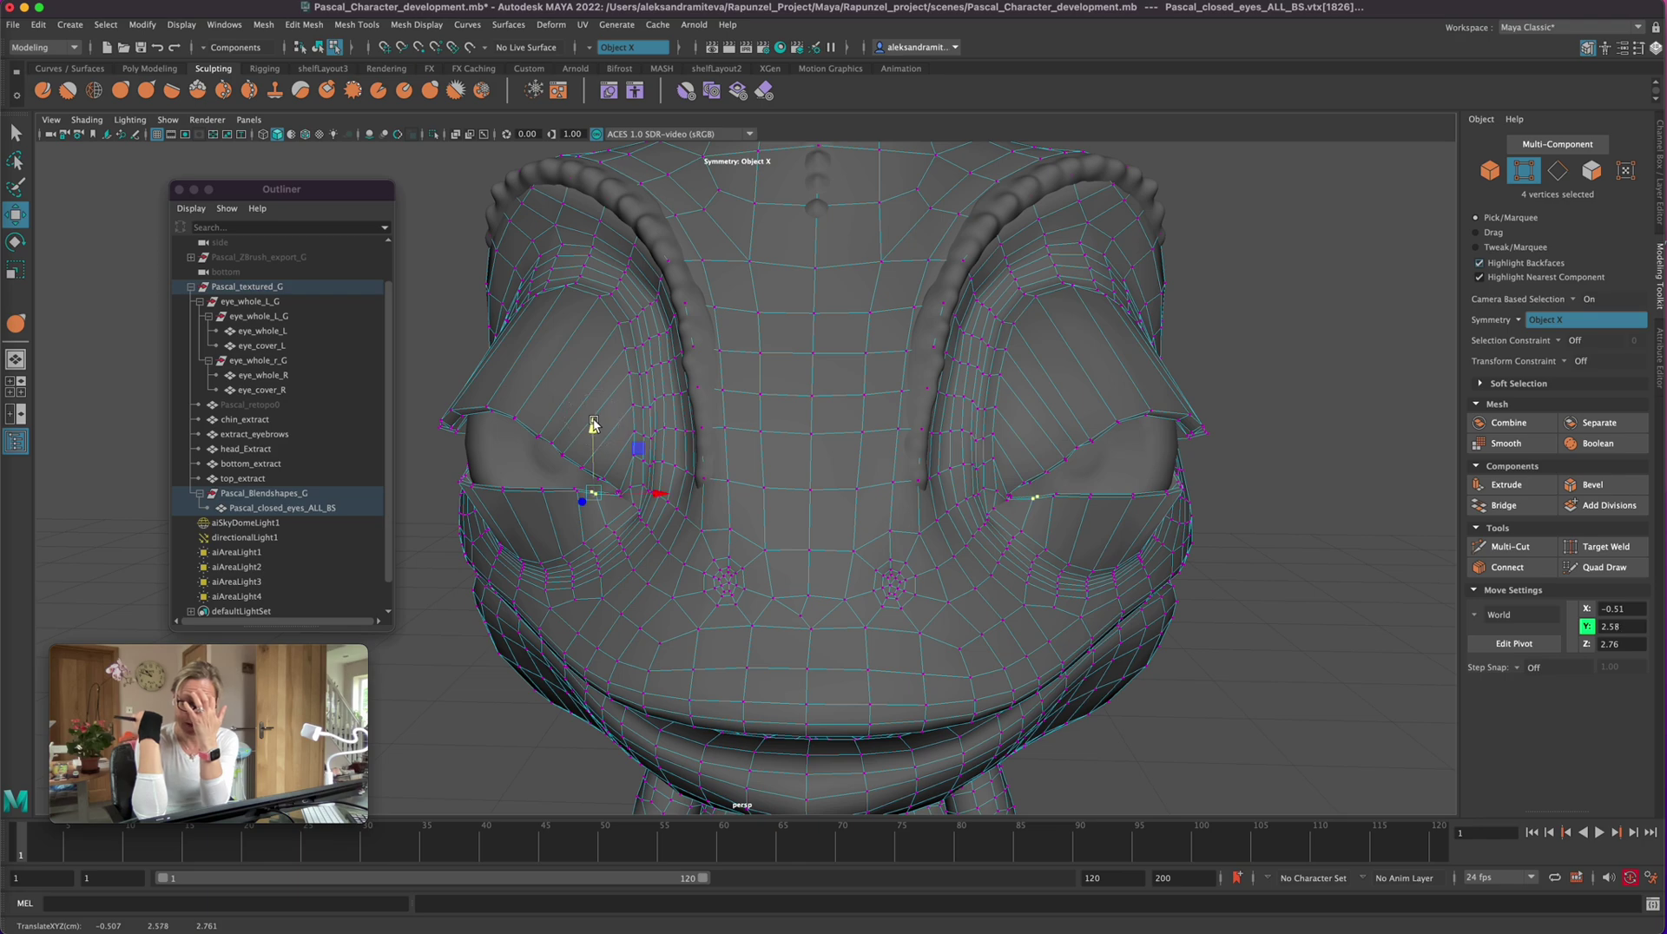
# Step: Move the protruding upper eyelid rim vertices over the front of the eyeball to about X -0.85, Y 2.75, Z 2.69
pyautogui.keyDown('alt'); pyautogui.moveTo(985, 597); pyautogui.dragTo(1250, 651); pyautogui.keyUp('alt')
pyautogui.click(491, 445)
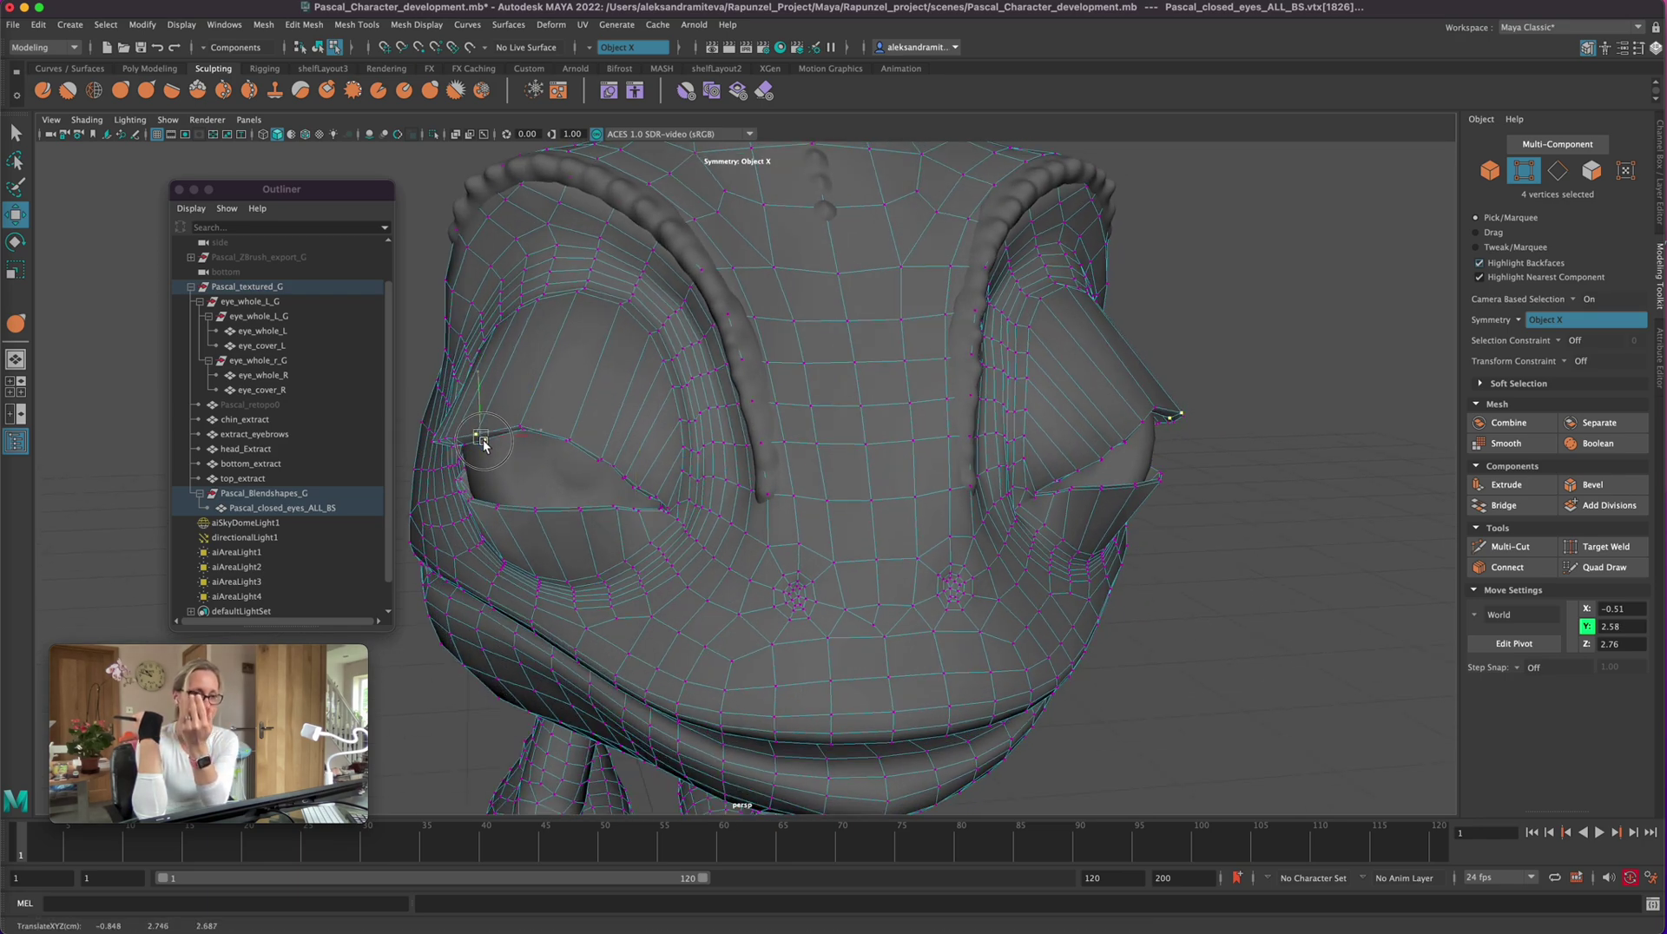
pyautogui.keyDown('alt'); pyautogui.moveTo(1182, 610); pyautogui.dragTo(1183, 564); pyautogui.keyUp('alt')
pyautogui.click(1183, 564)
# Step: Pull the upper eyelid rim vertices over the middle of the eyeball forward to about Z 2.77
pyautogui.moveTo(602, 224); pyautogui.dragTo(652, 271)
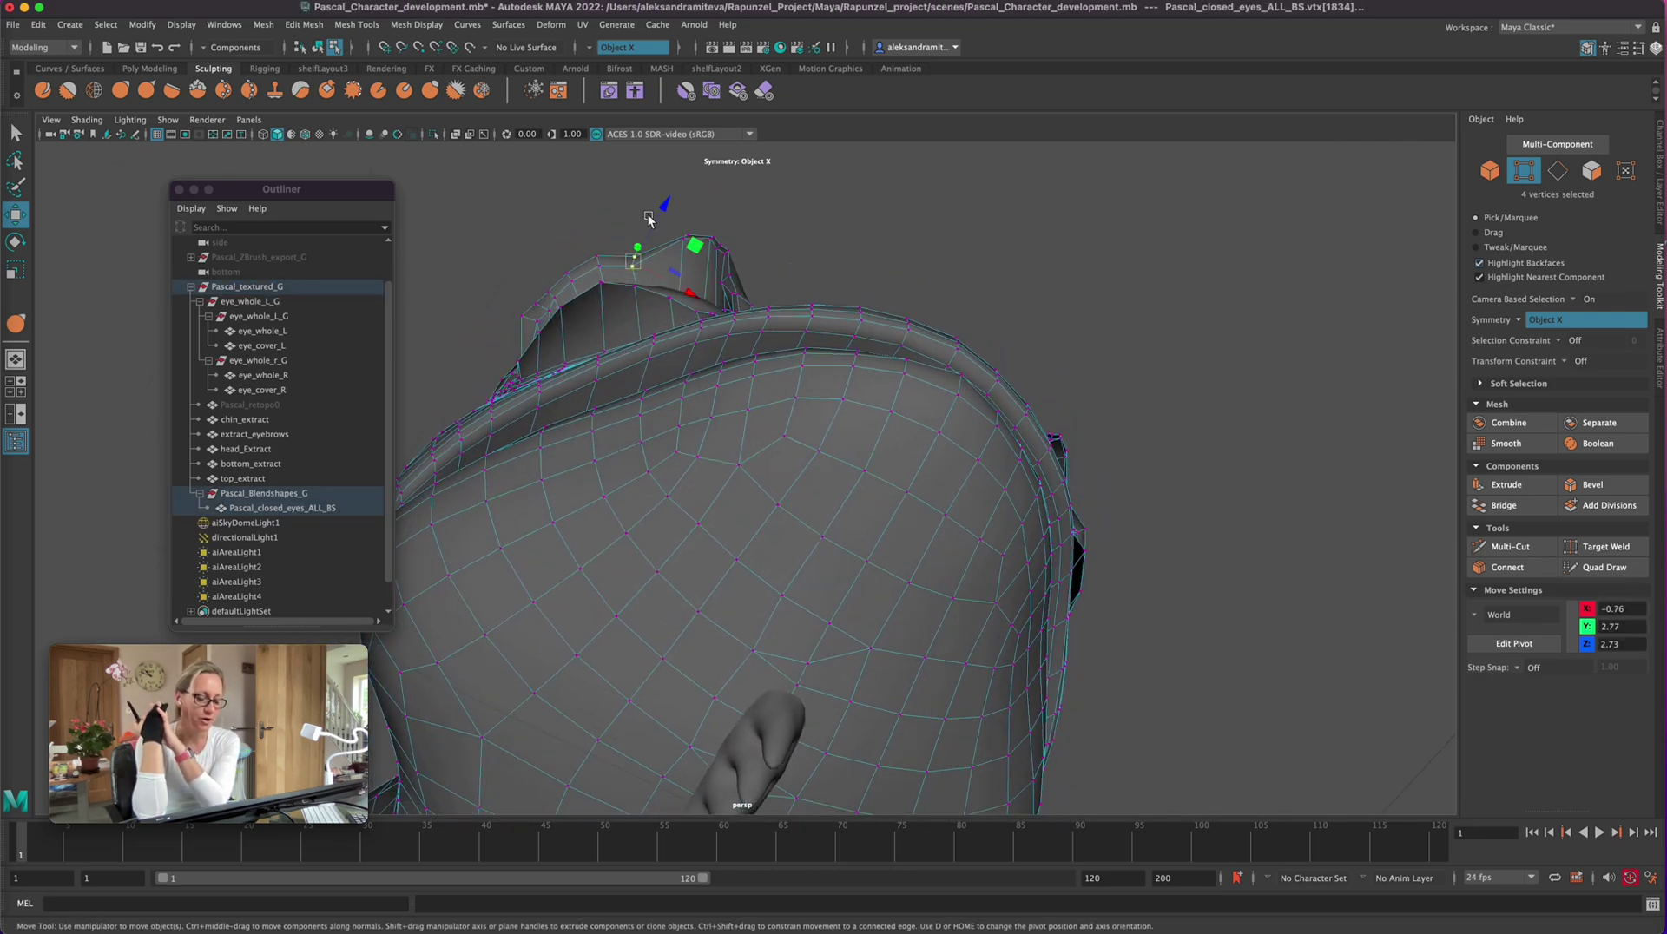
pyautogui.keyDown('alt'); pyautogui.moveTo(1102, 338); pyautogui.dragTo(1207, 408); pyautogui.keyUp('alt')
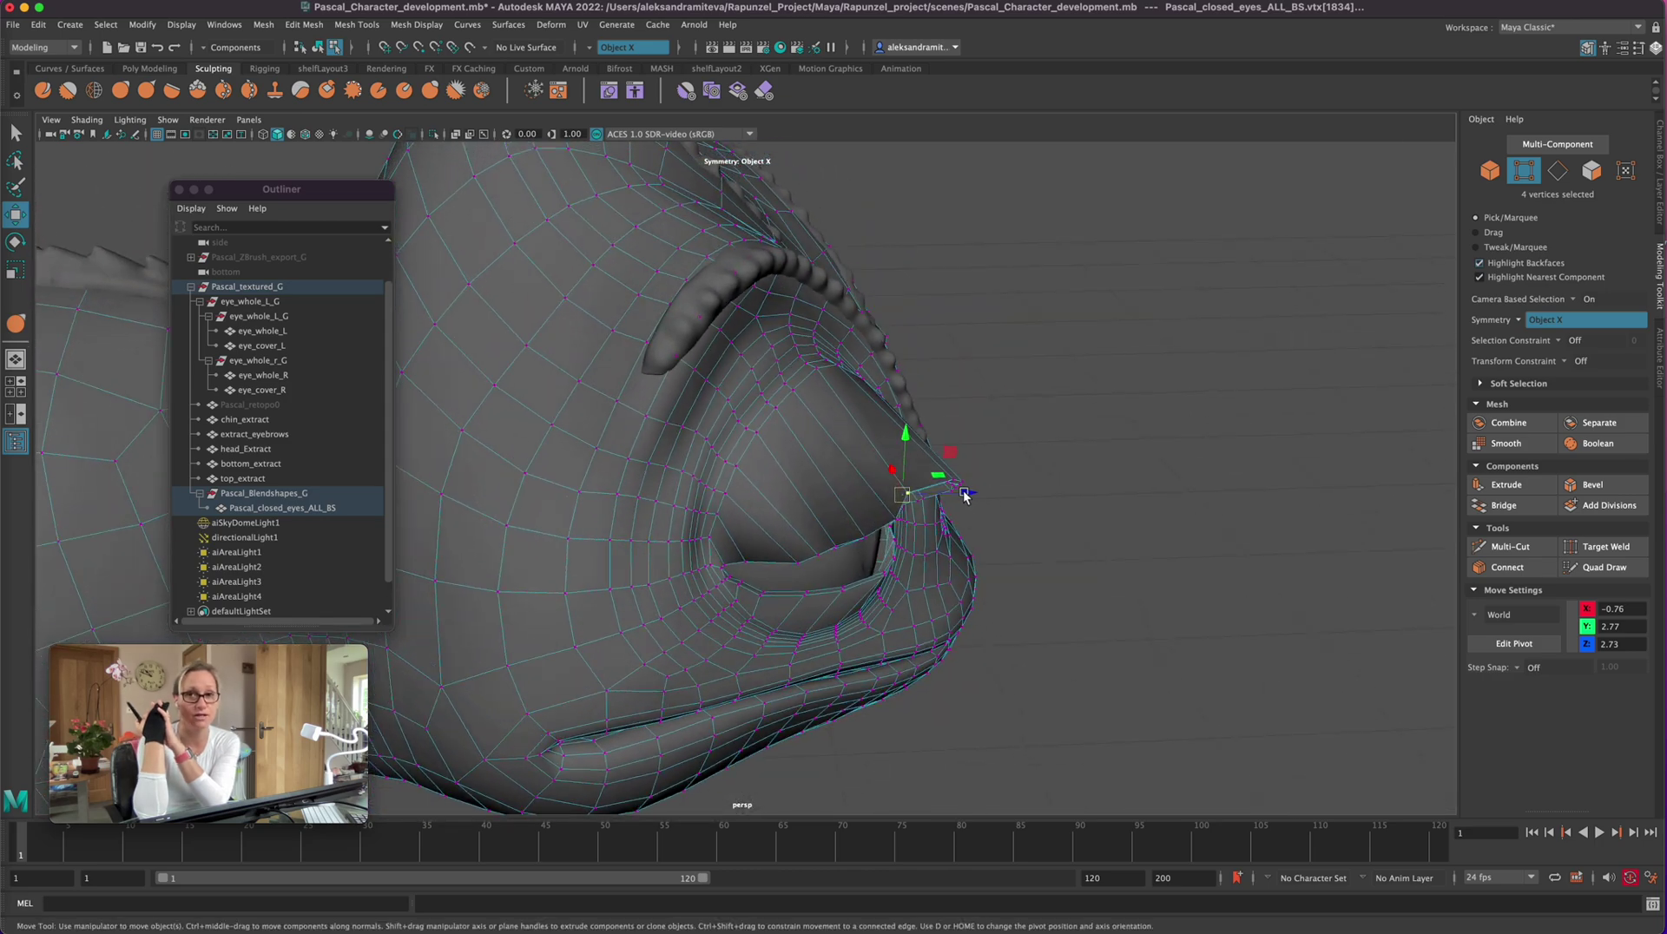
pyautogui.moveTo(963, 496); pyautogui.dragTo(974, 502)
pyautogui.moveTo(980, 498); pyautogui.dragTo(987, 498)
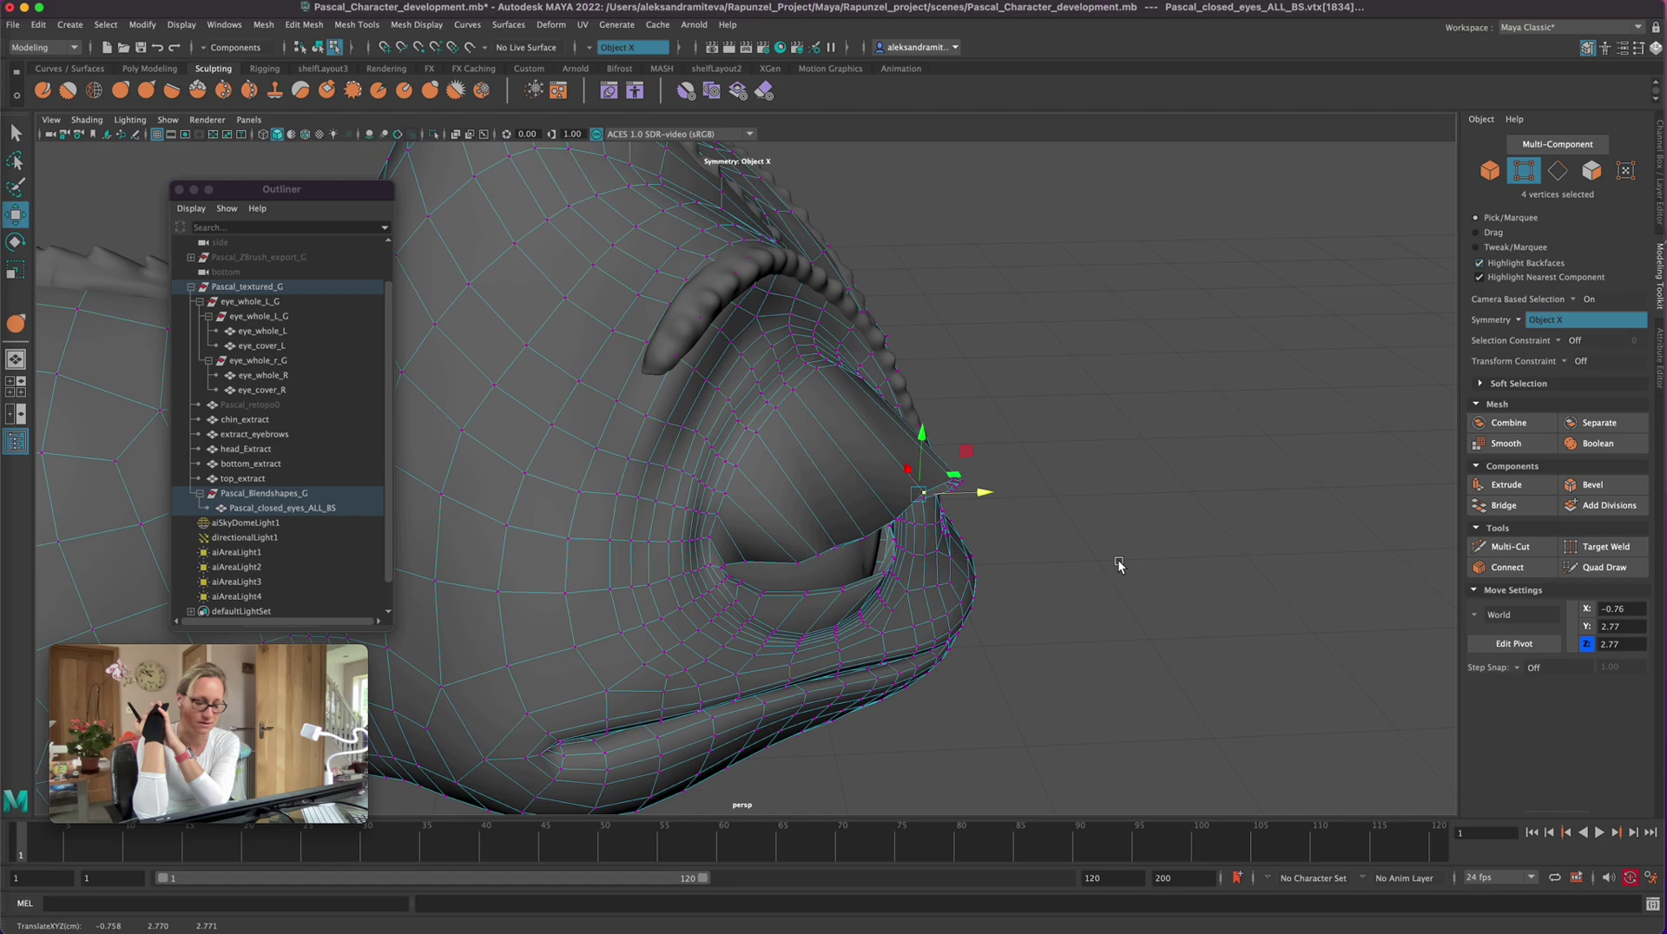
# Step: Save the scene with the adjusted eyelid vertices
pyautogui.keyDown('alt'); pyautogui.moveTo(1121, 565); pyautogui.dragTo(1024, 558); pyautogui.keyUp('alt')
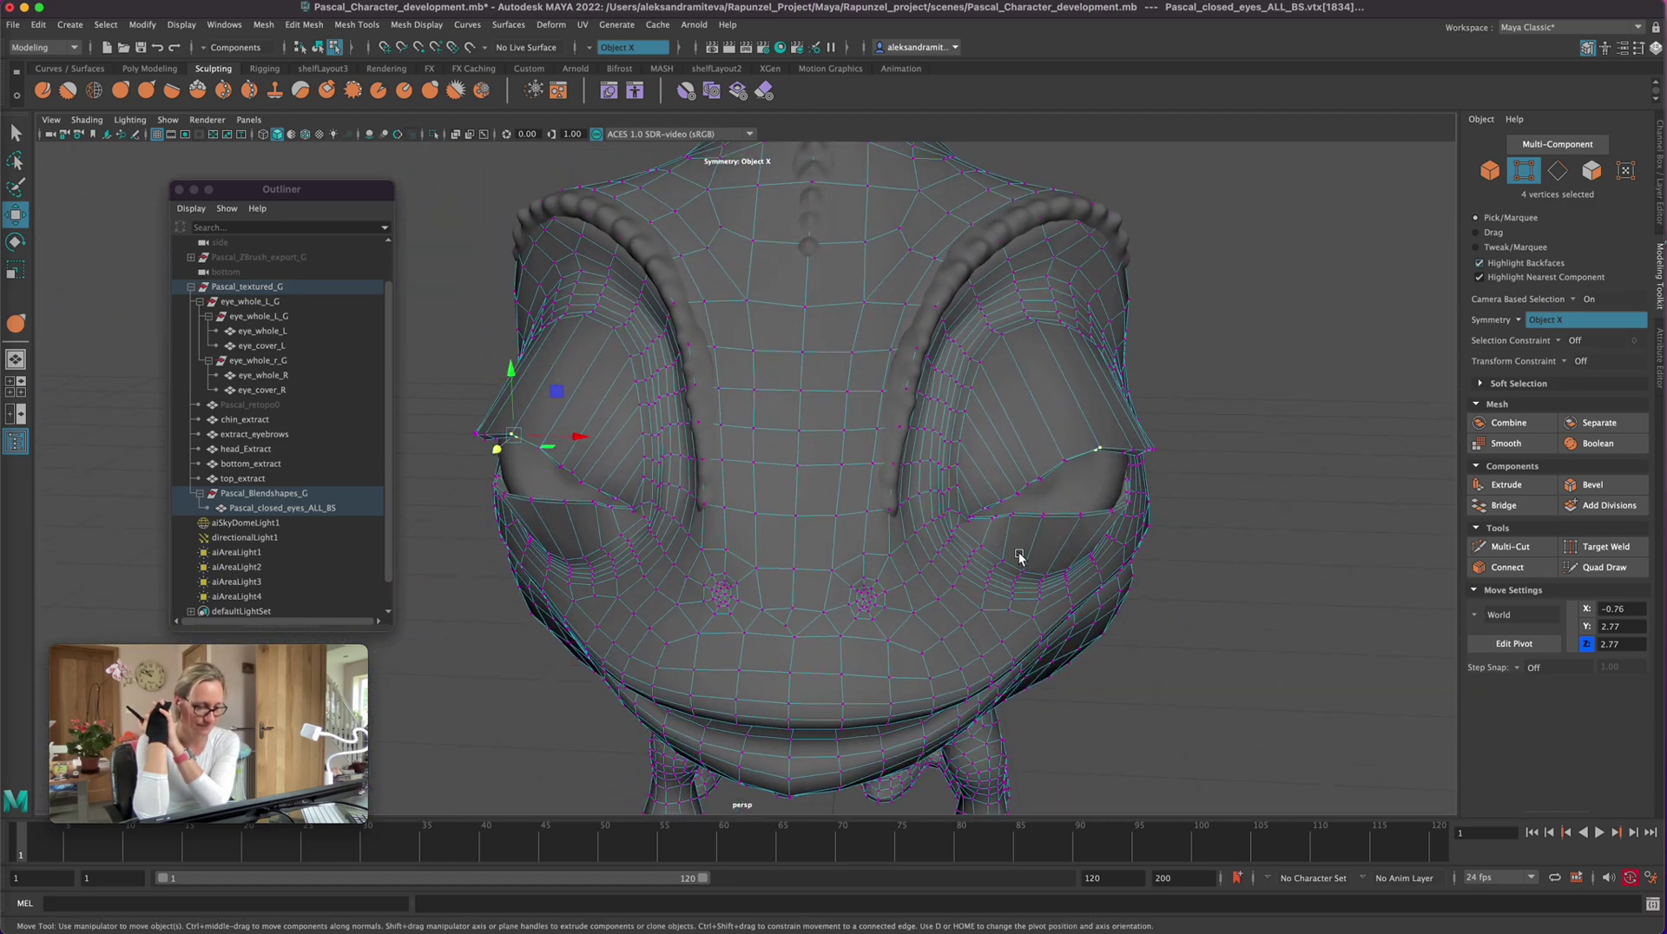
pyautogui.keyDown('alt'); pyautogui.moveTo(1191, 649); pyautogui.dragTo(1072, 607, button='right'); pyautogui.keyUp('alt')
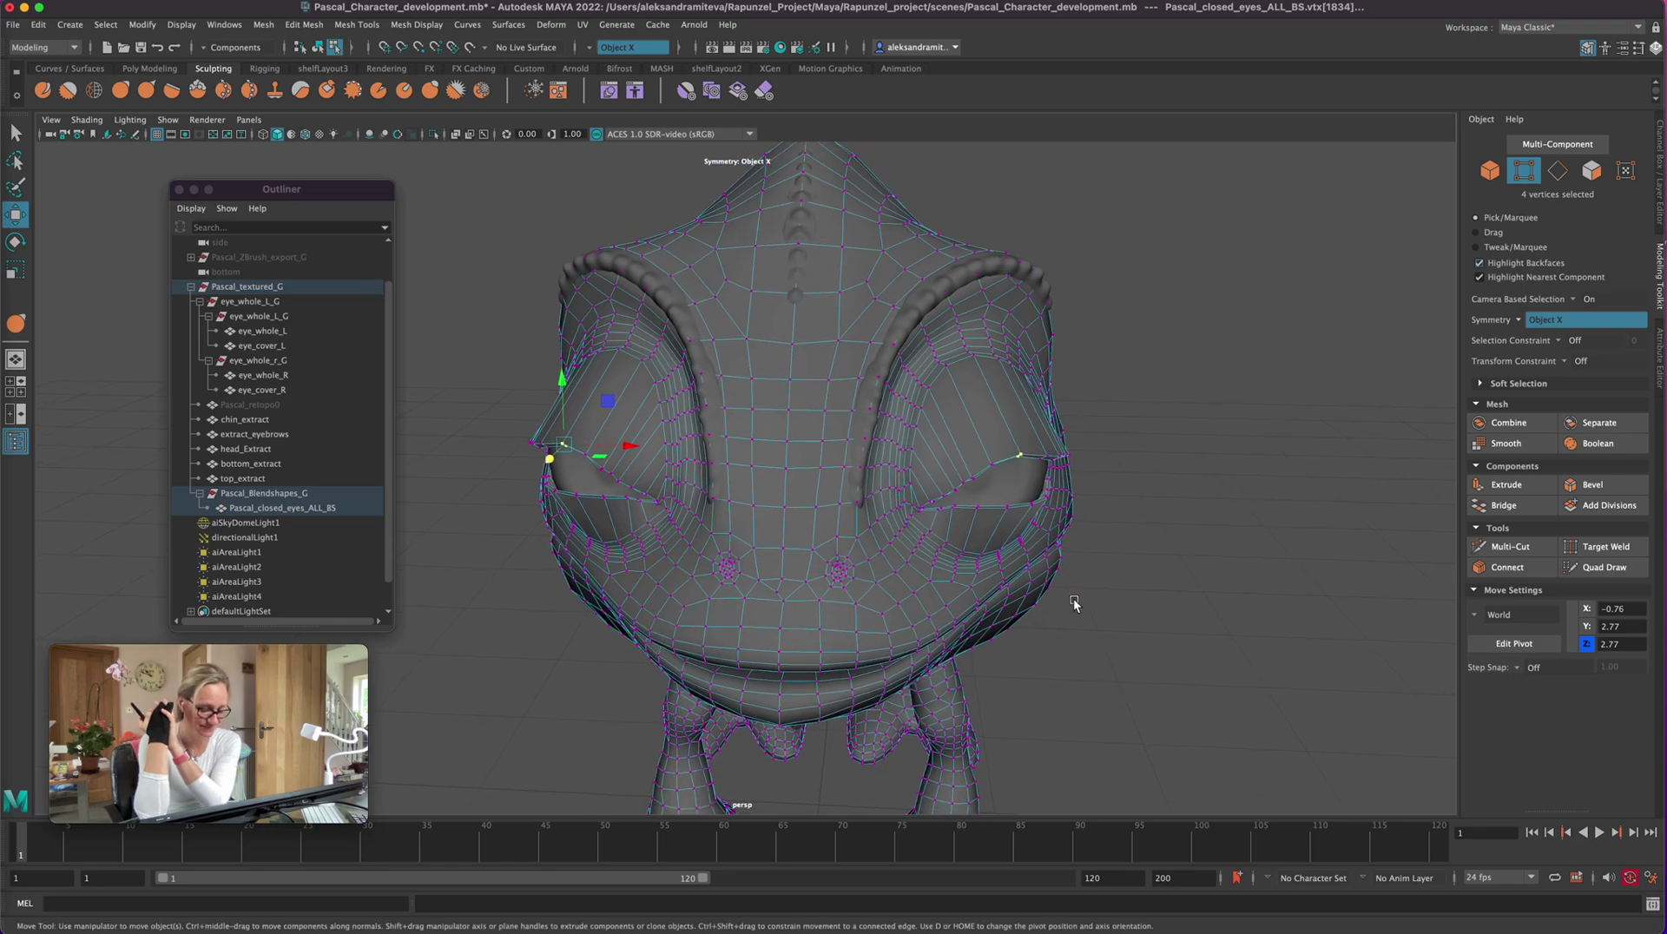
pyautogui.press('q')
pyautogui.hotkey('ctrl', 's')
pyautogui.press('w')
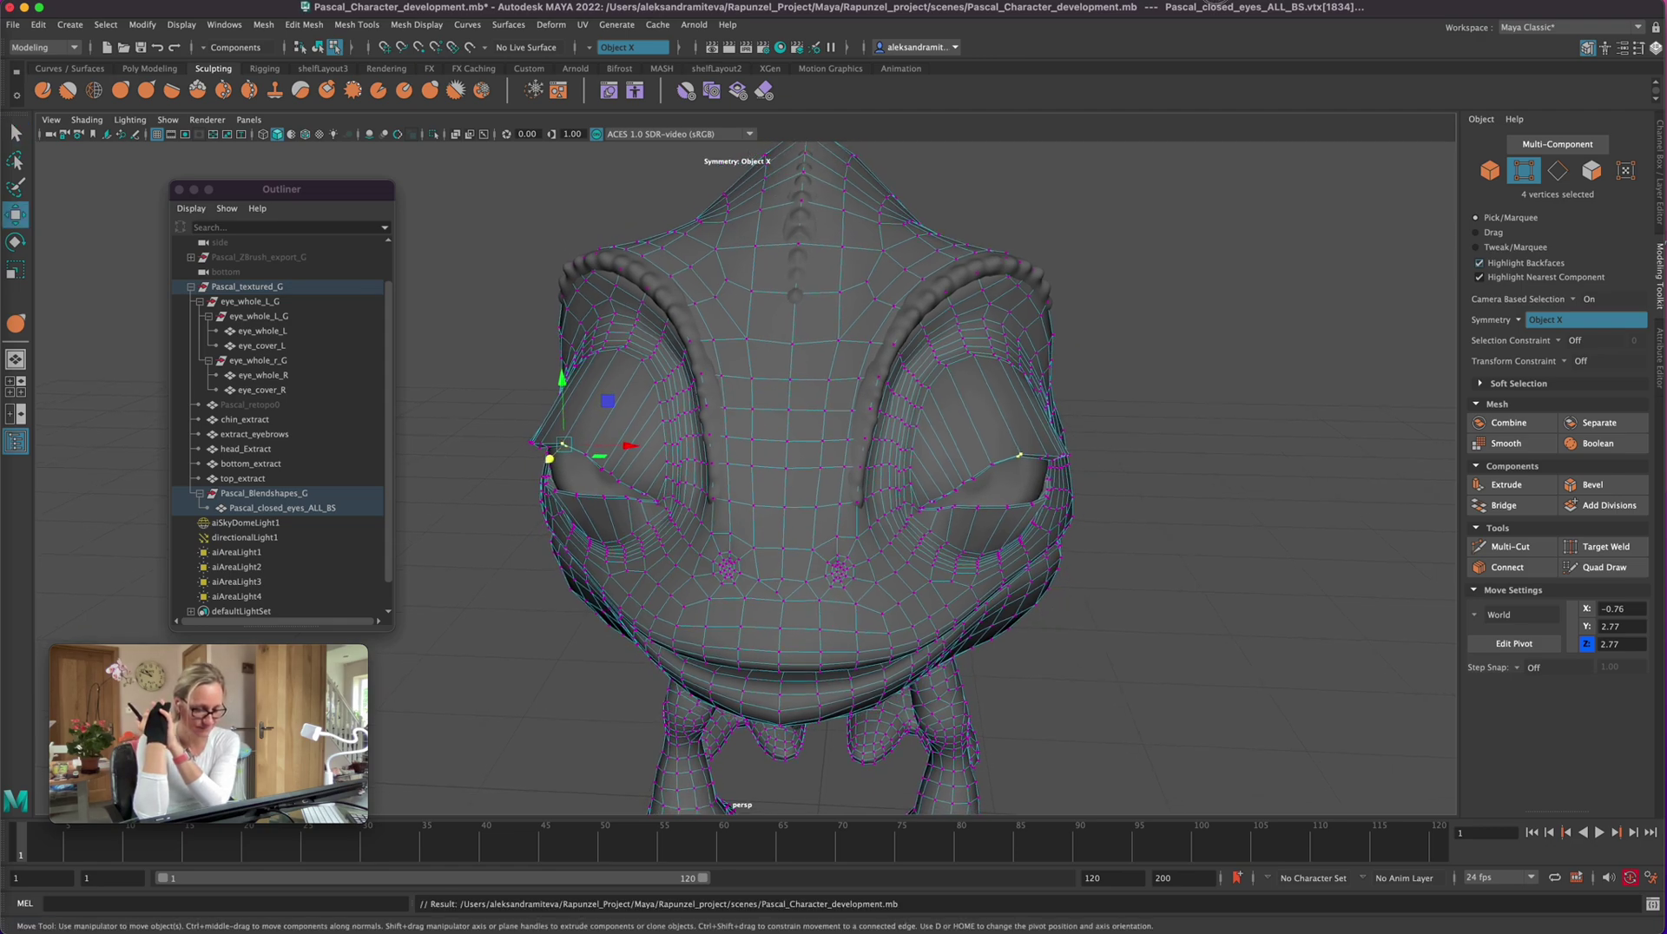